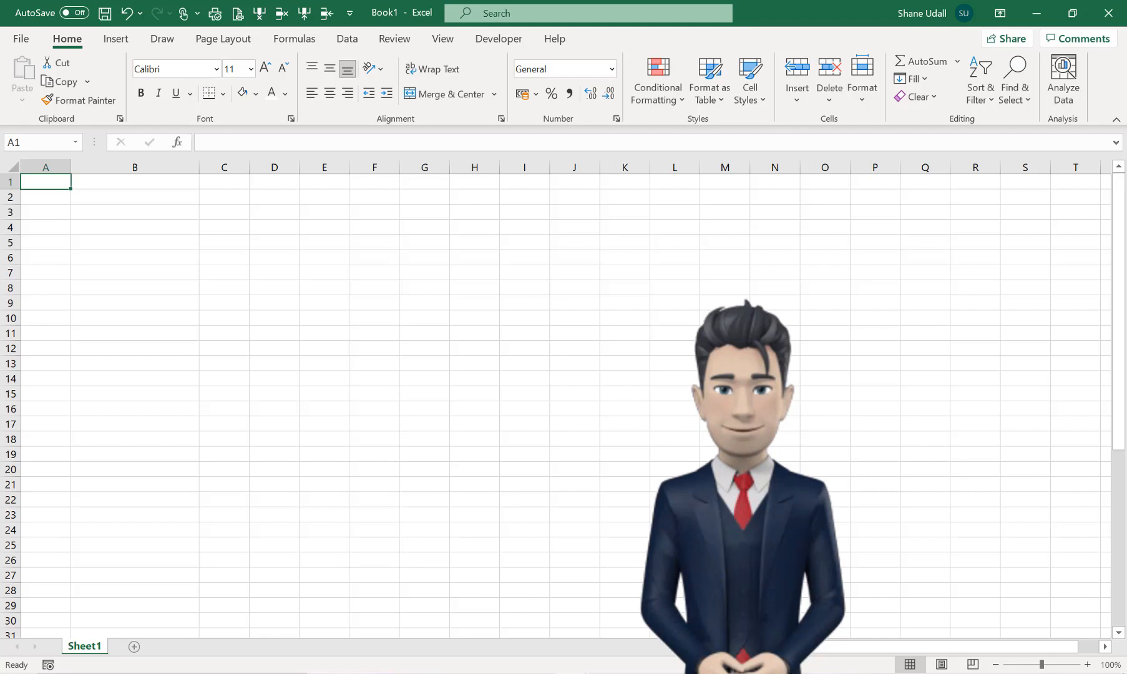
# - Paste the trial balance account names and values into columns B and C, starting at B2
pyautogui.hotkey('ctrl', 'v')
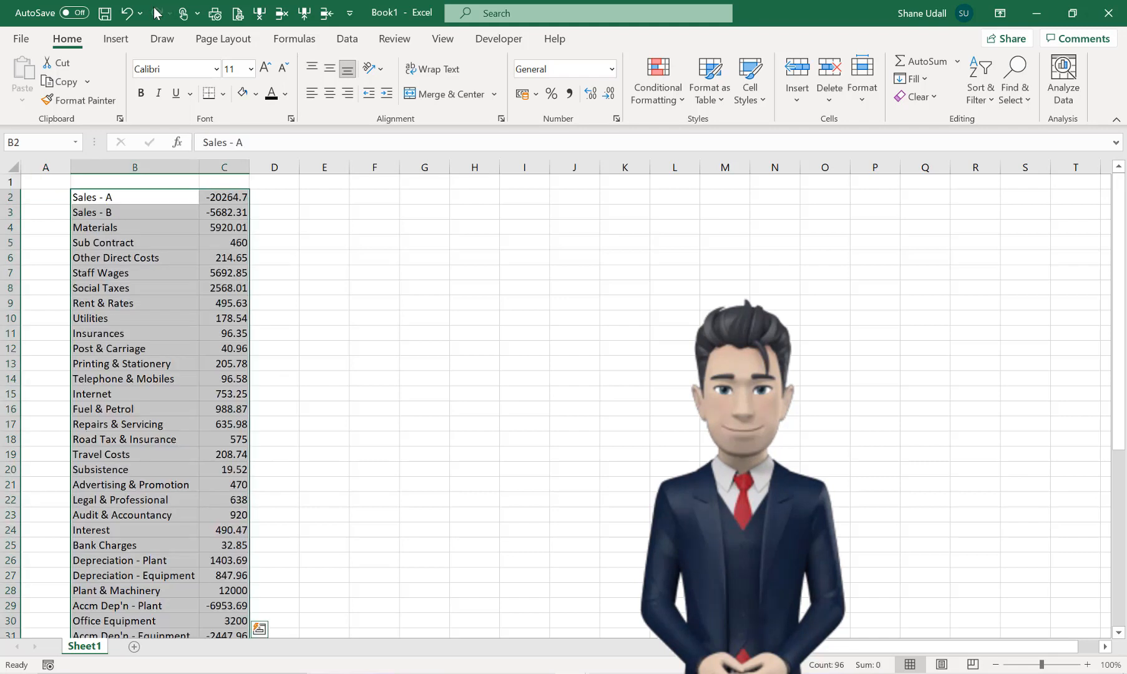
pyautogui.click(87, 200)
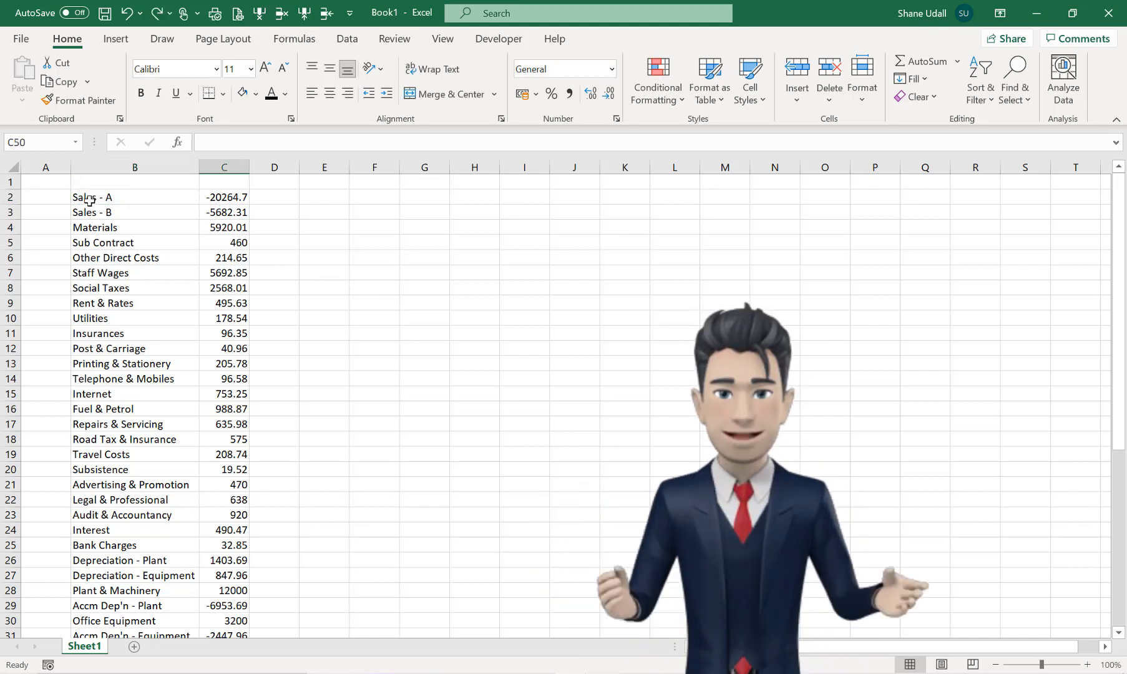
pyautogui.moveTo(93, 200); pyautogui.dragTo(226, 596)
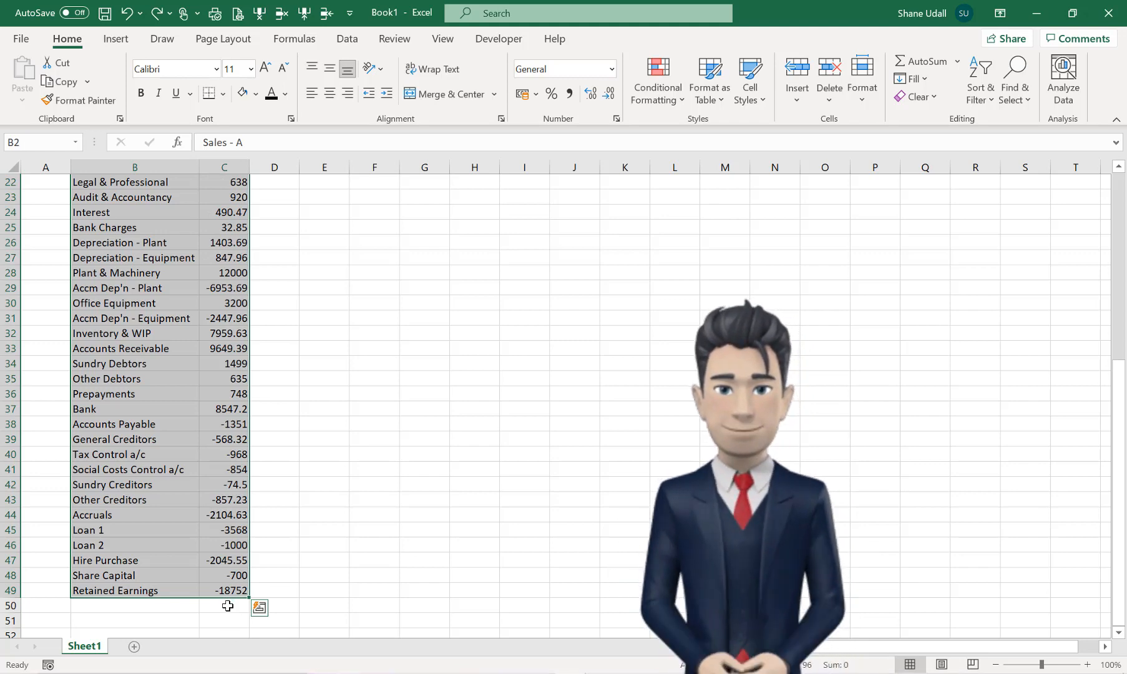
# - Total the trial balance values C2:C49 in cell C50 with AutoSum
pyautogui.click(228, 606)
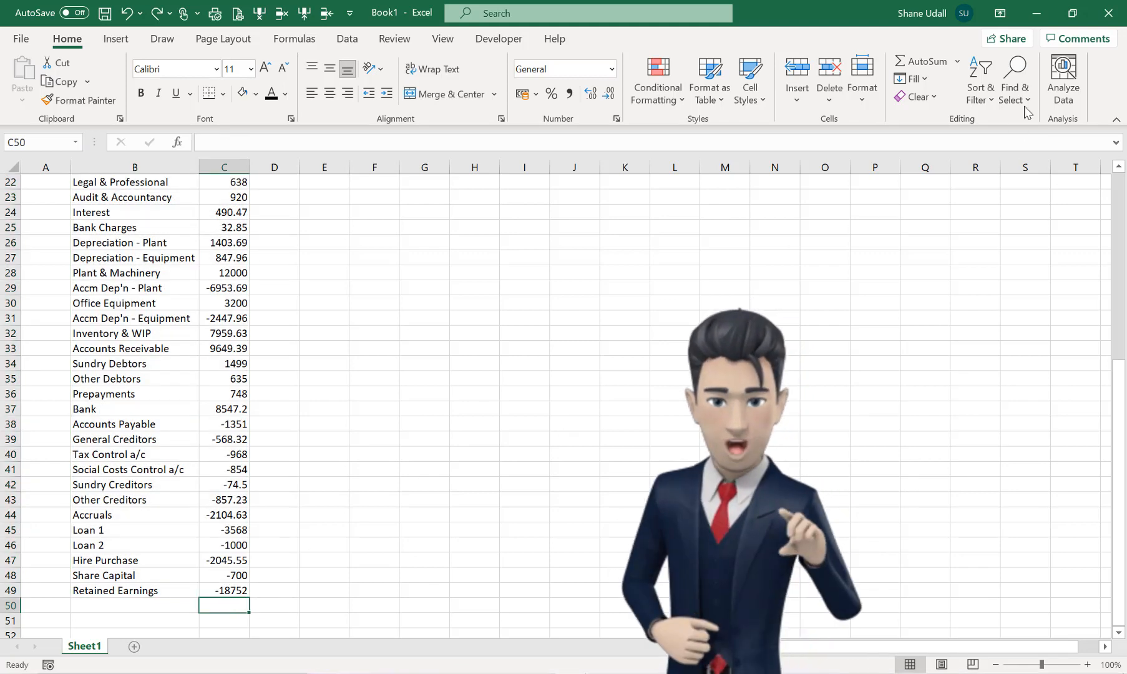
pyautogui.click(921, 63)
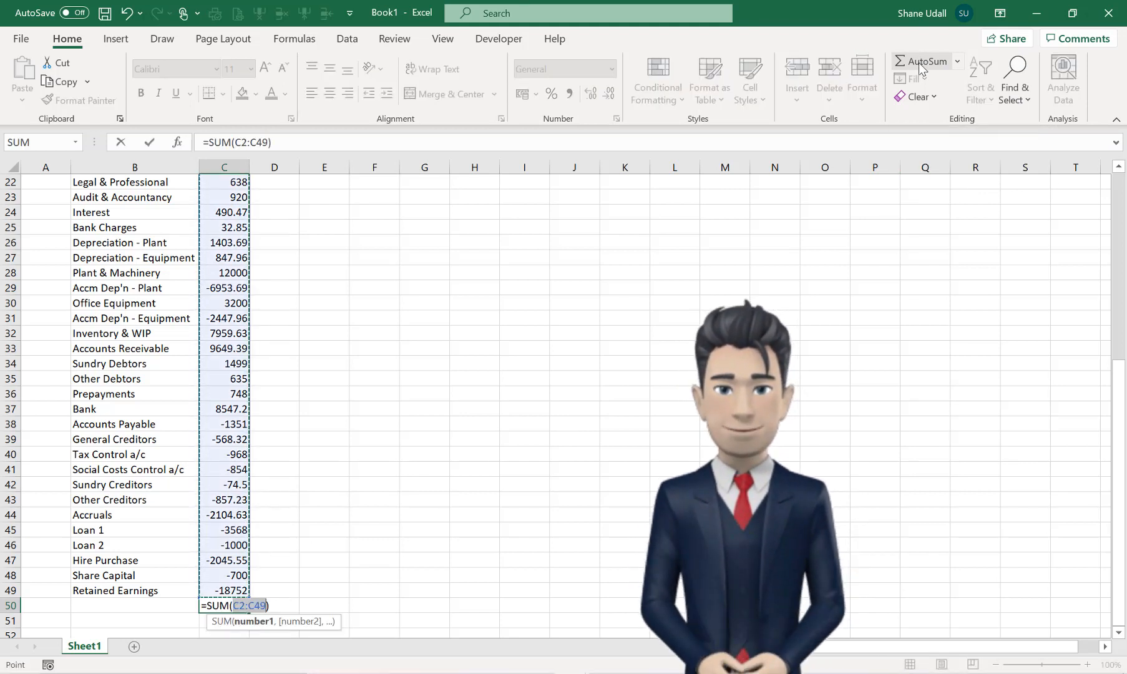
pyautogui.click(921, 62)
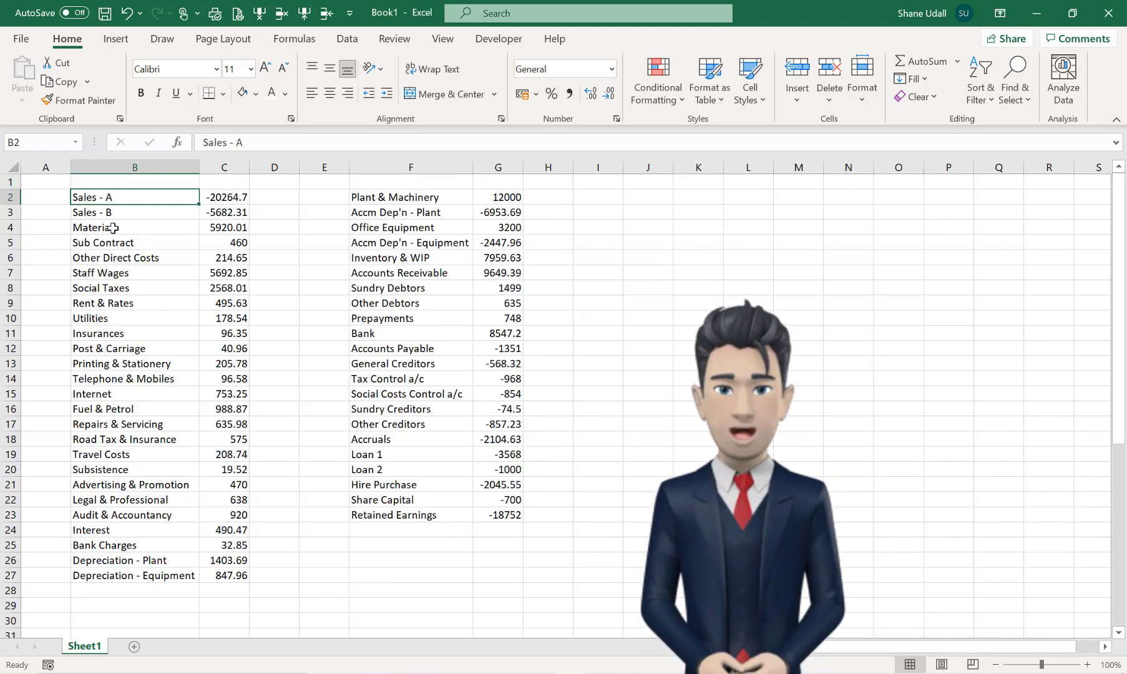
pyautogui.moveTo(94, 198); pyautogui.dragTo(235, 569)
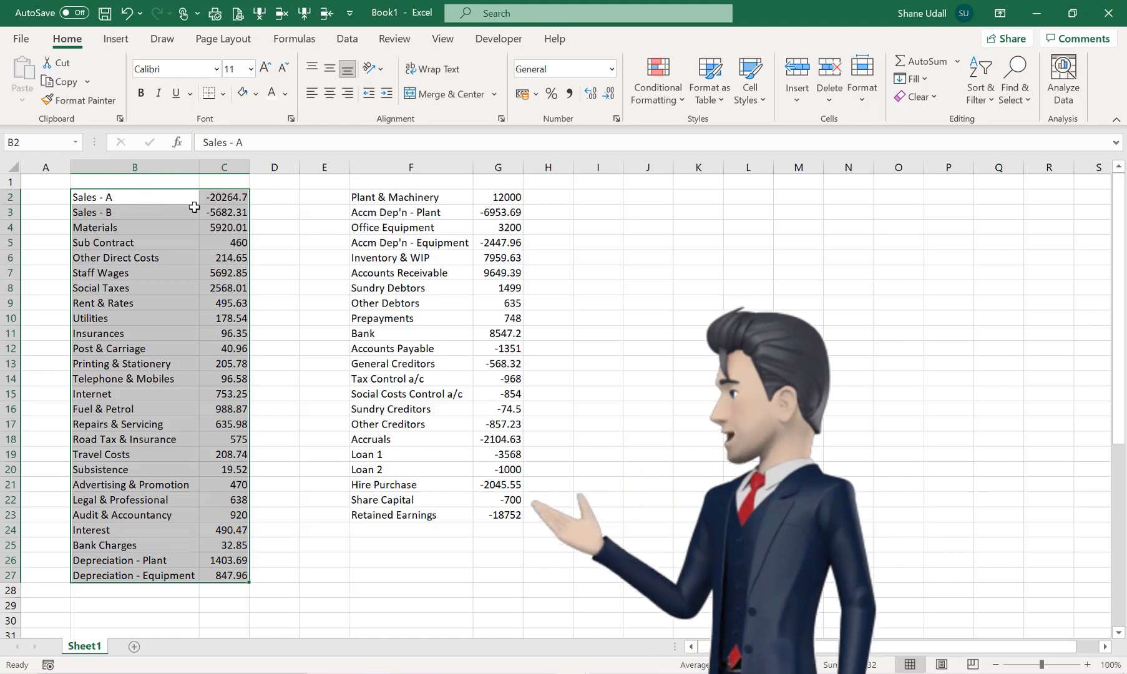
pyautogui.moveTo(383, 197); pyautogui.dragTo(509, 513)
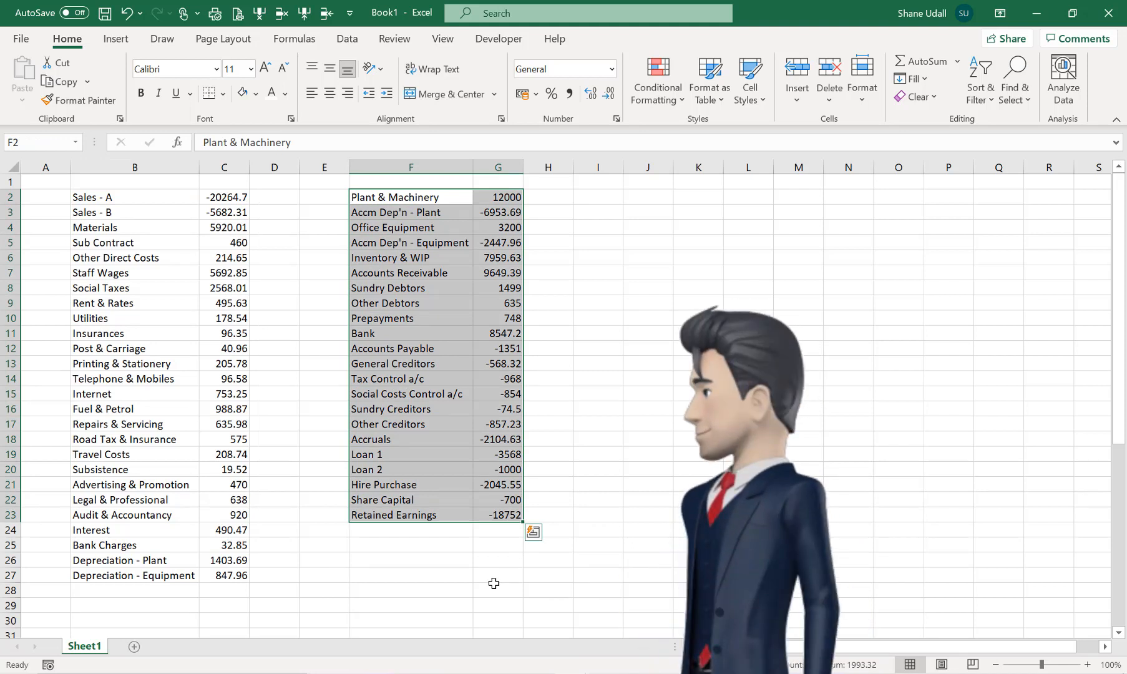
pyautogui.click(506, 573)
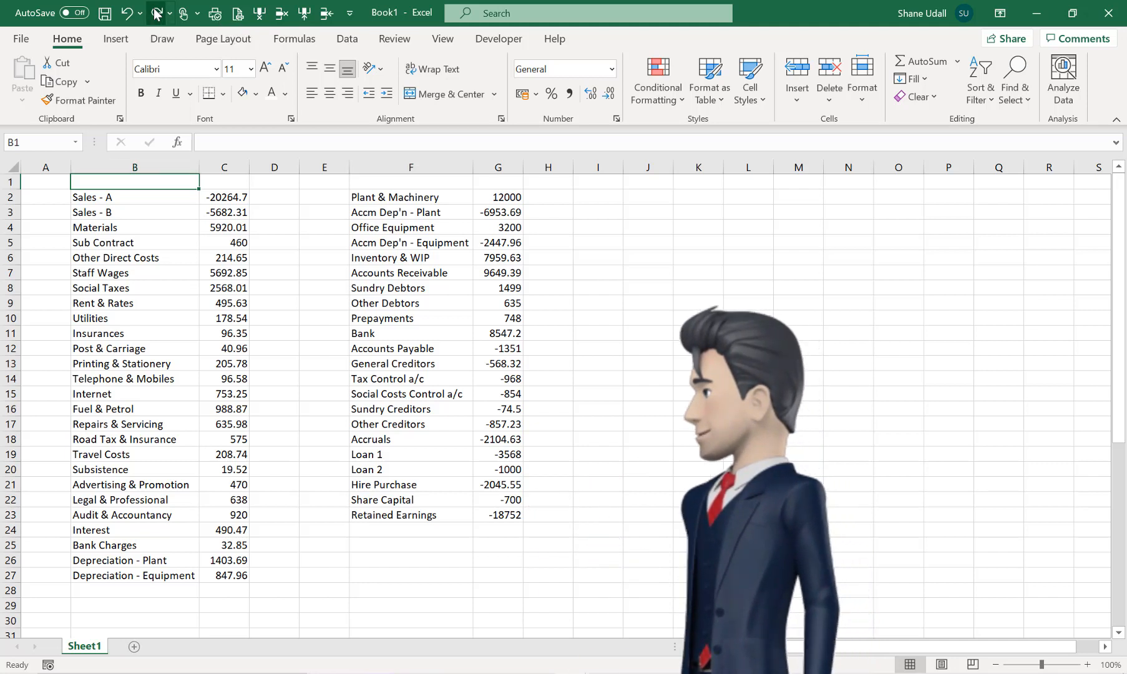
# - Insert a row above the accounts and enter the heading General Ledger Account in B2
pyautogui.click(156, 12)
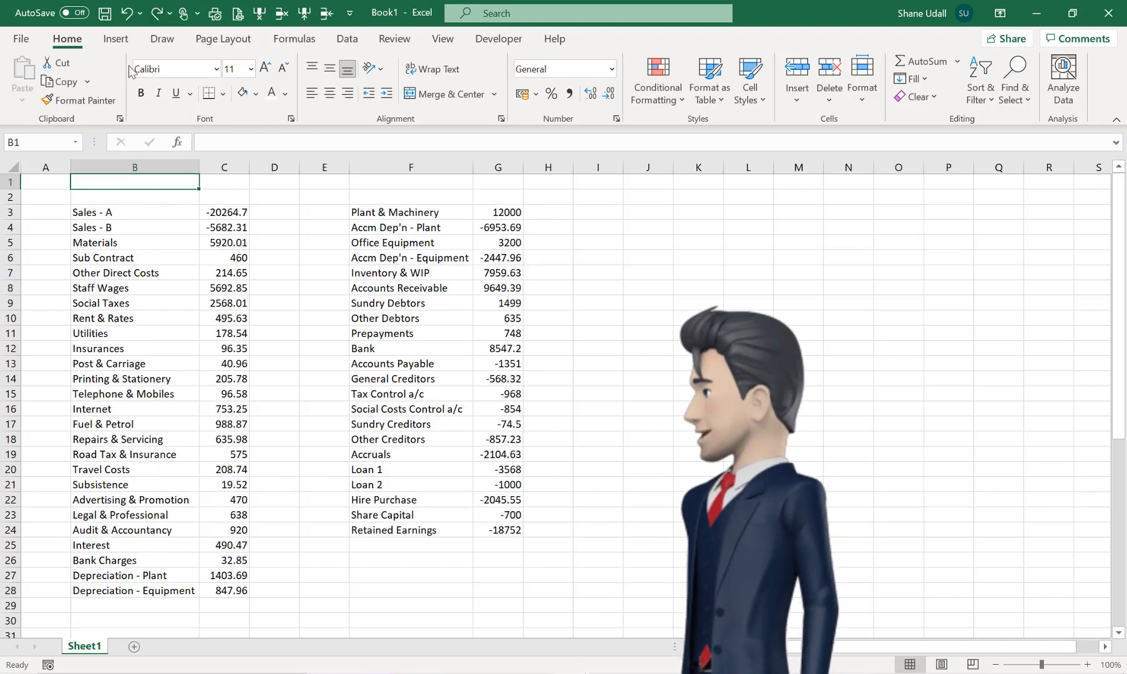
pyautogui.click(157, 13)
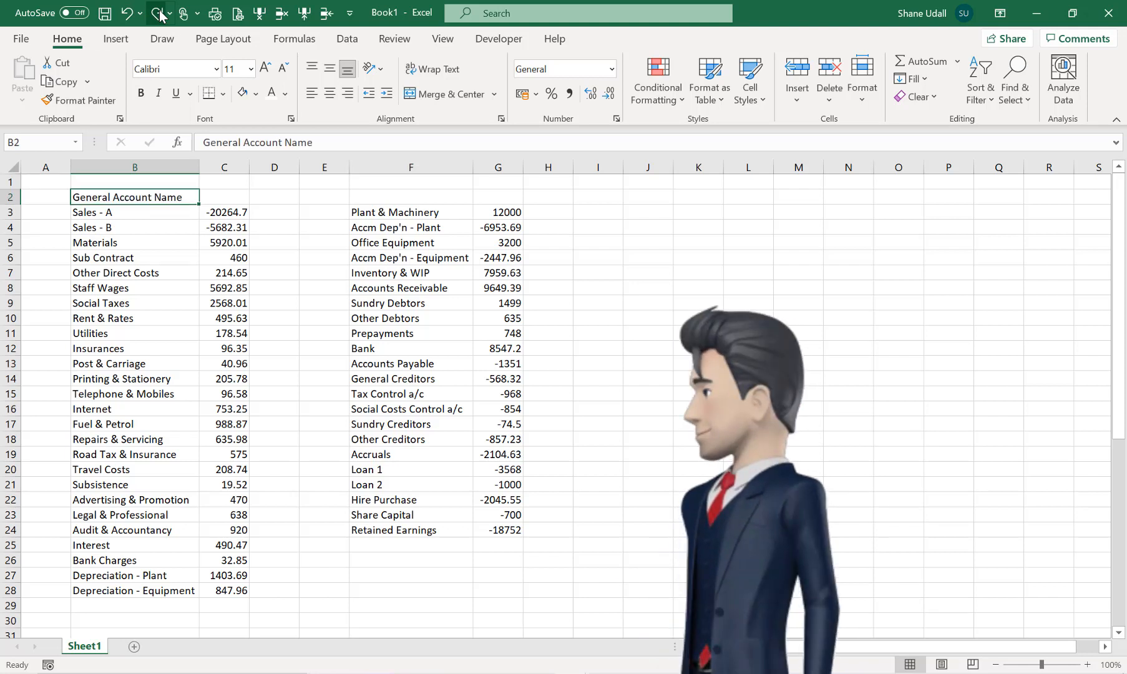
pyautogui.click(158, 14)
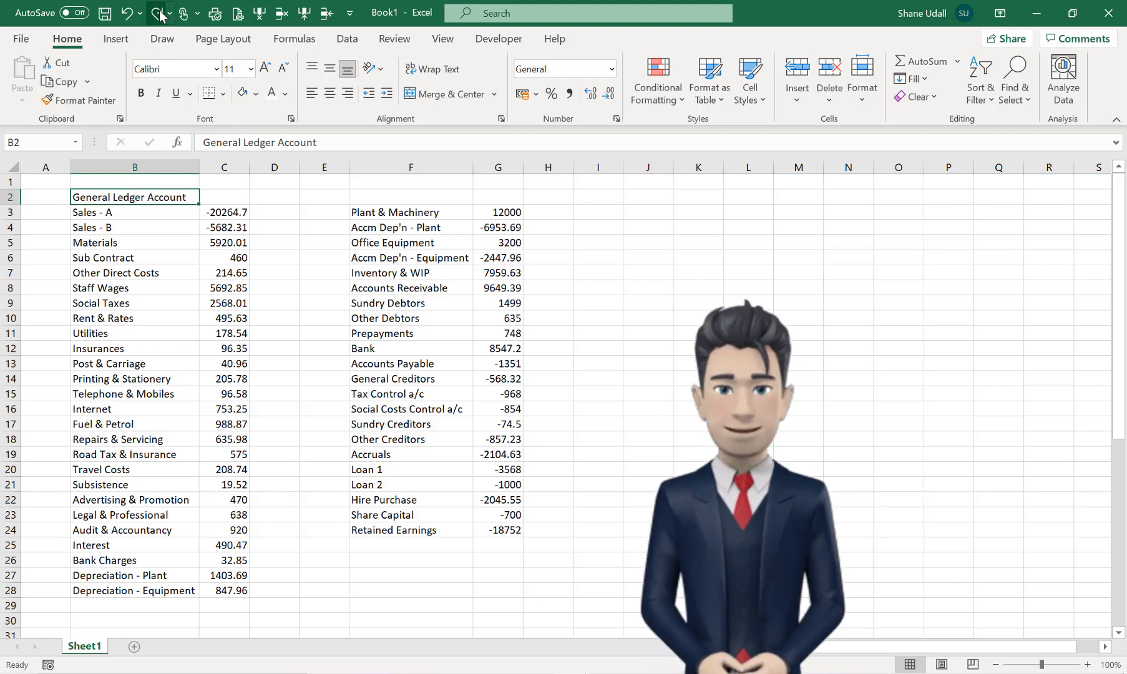
# - Insert a Code column between account names and amounts, heading the amounts Value, and remove the separate balance sheet accounts
pyautogui.click(158, 13)
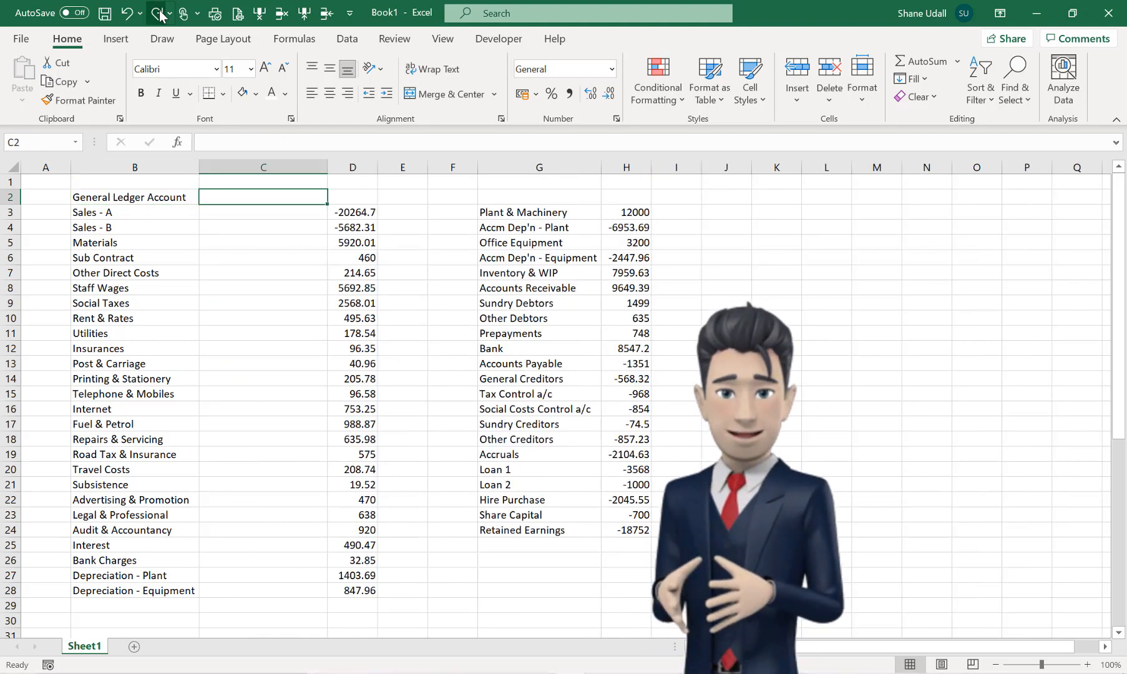
pyautogui.click(159, 13)
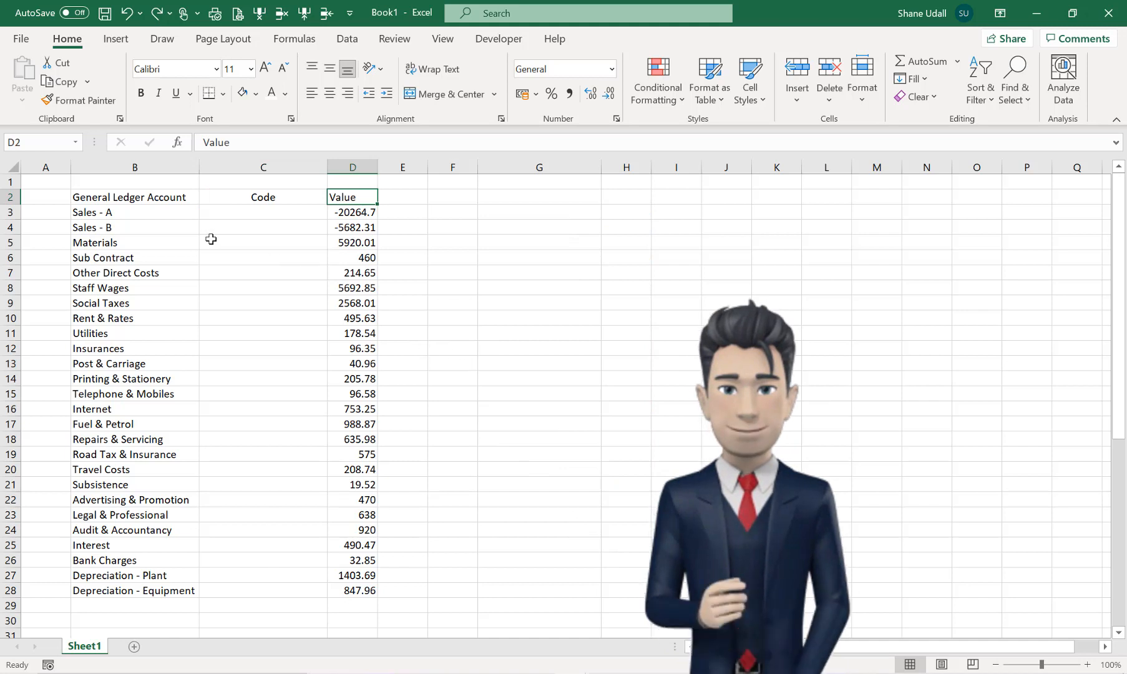
pyautogui.click(252, 211)
pyautogui.click(253, 223)
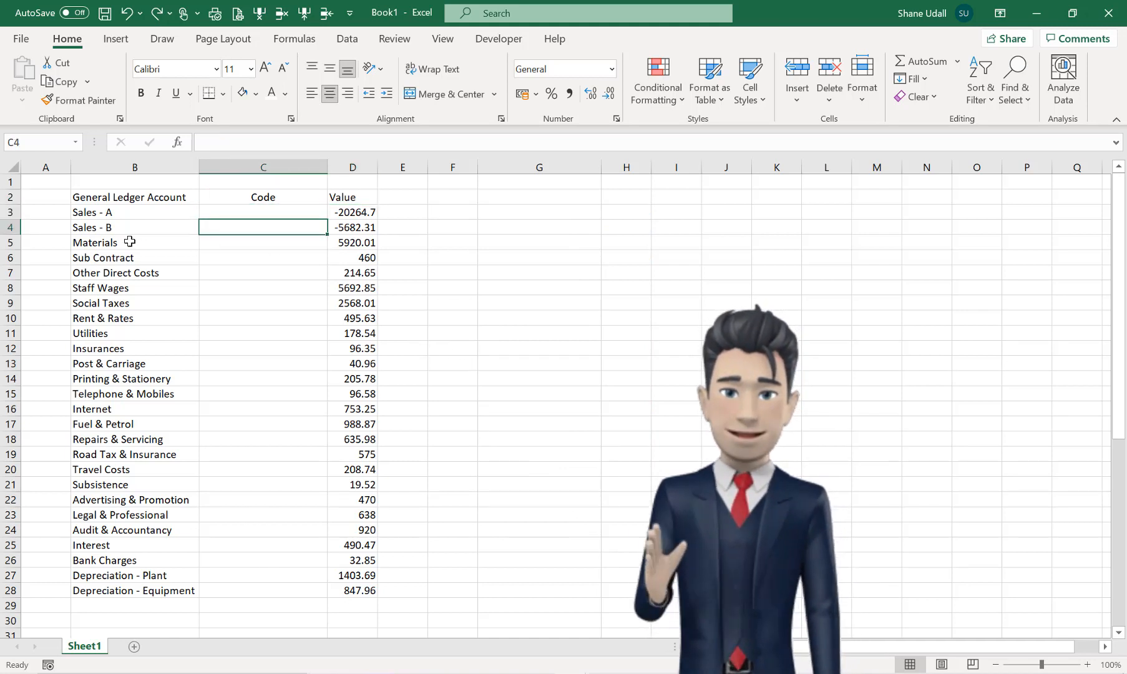
pyautogui.moveTo(133, 244); pyautogui.dragTo(181, 301)
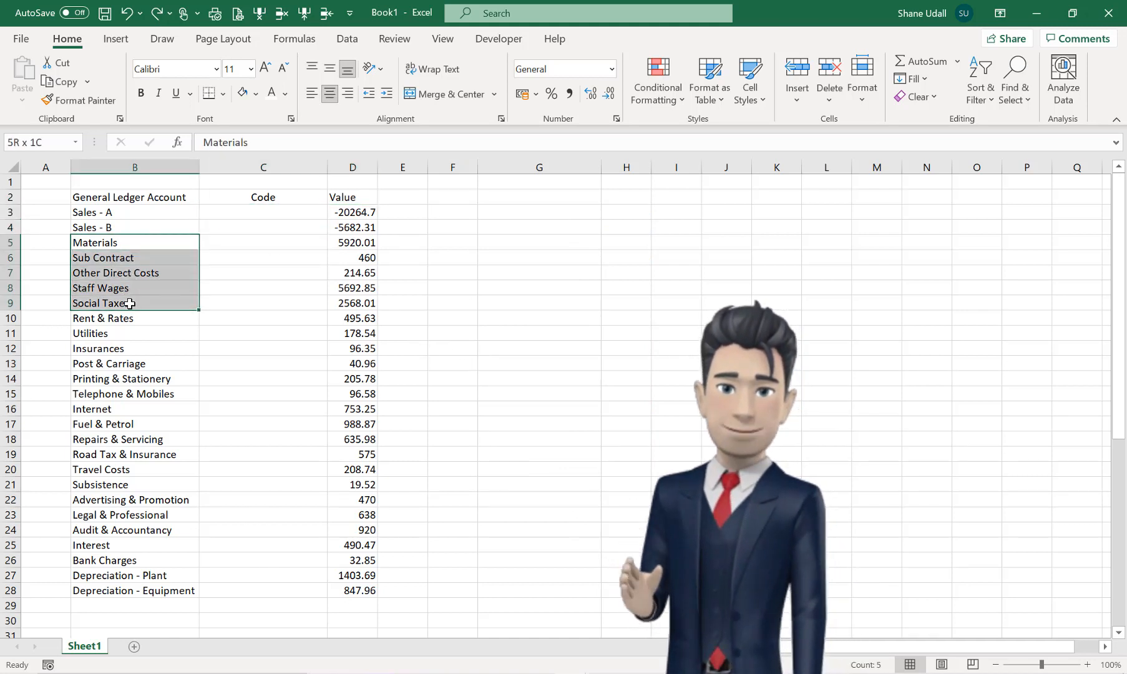
pyautogui.click(247, 277)
pyautogui.moveTo(121, 212); pyautogui.dragTo(150, 591)
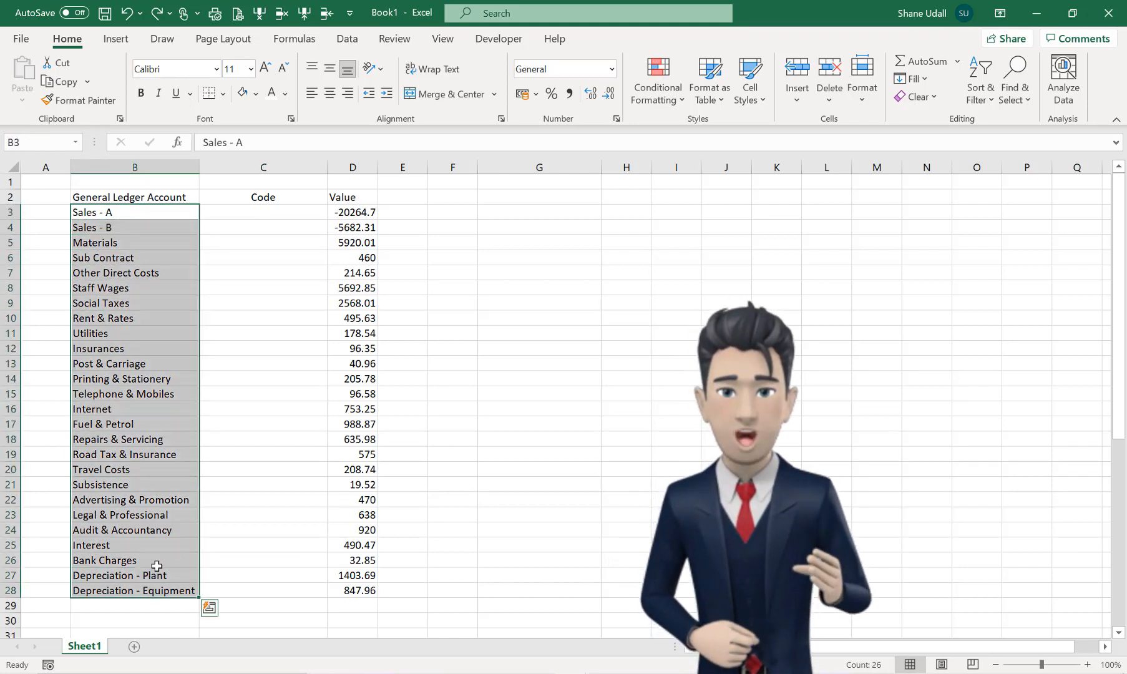
# - Enter the code X for Sales - A and Sales - B in the Code column
pyautogui.click(258, 212)
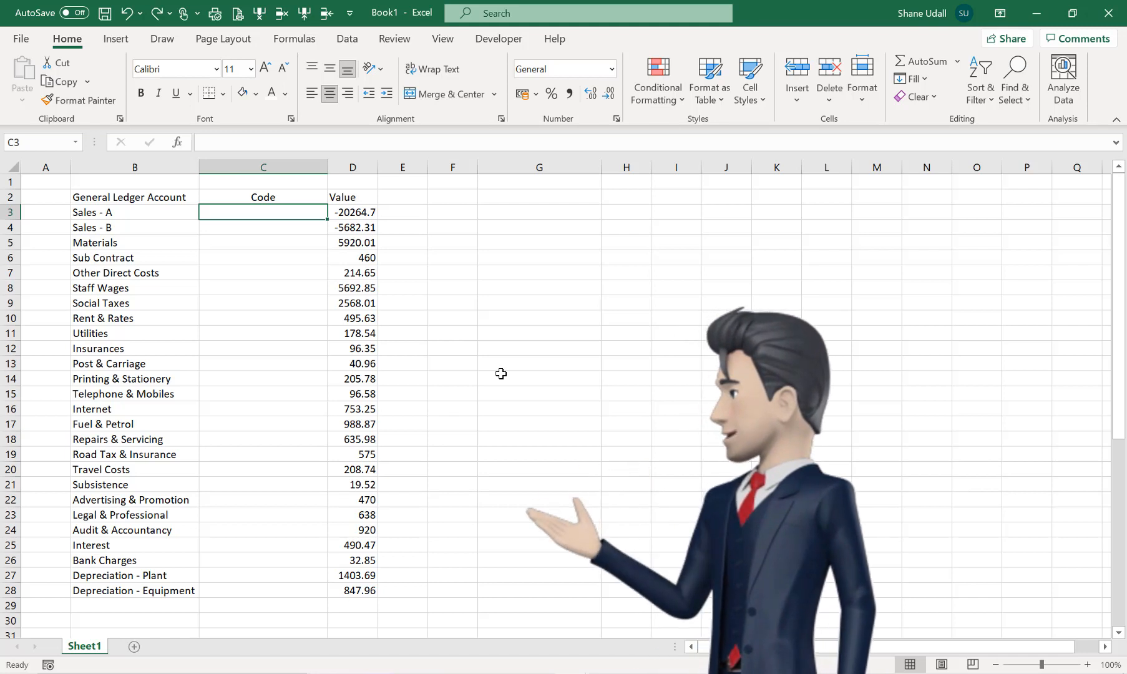
pyautogui.write('X')
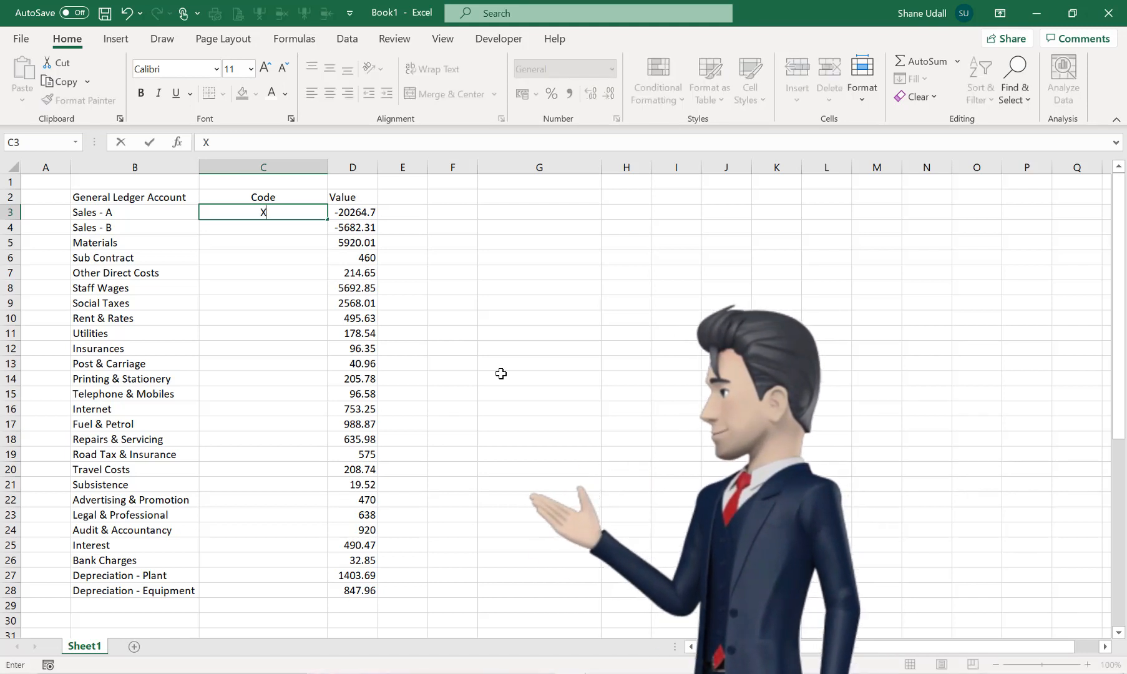
pyautogui.press('Return')
pyautogui.write('X')
pyautogui.press('Return')
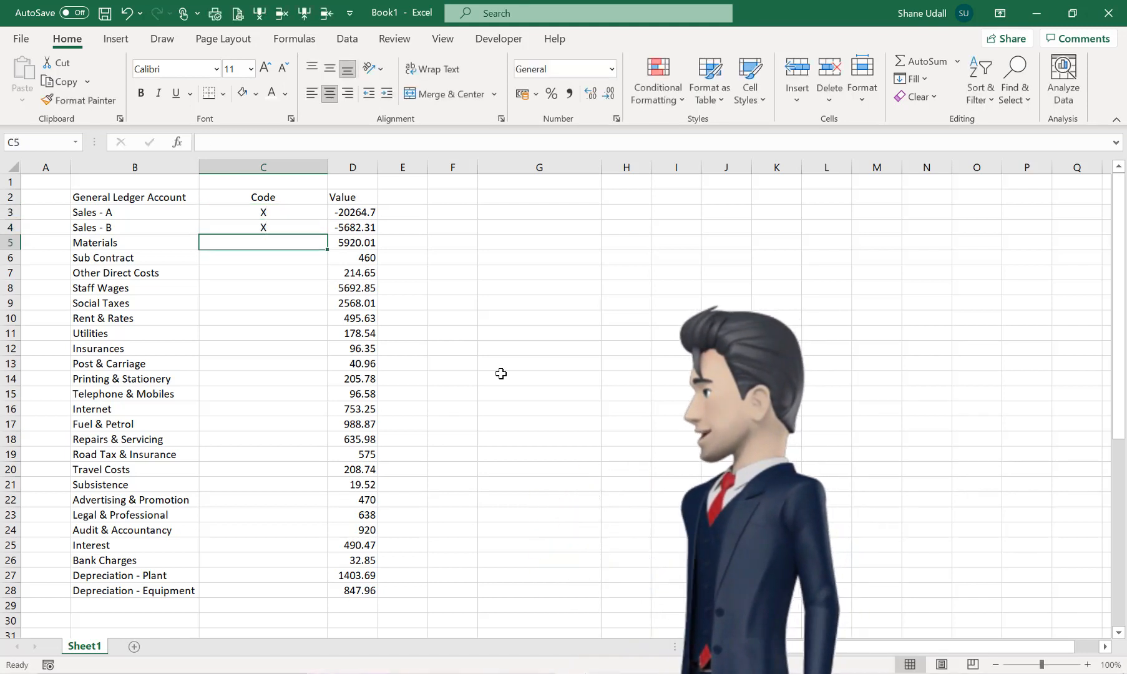
# - Enter the code COS for Materials, Sub Contract and Other Direct Costs
pyautogui.write('COS')
pyautogui.press('Return')
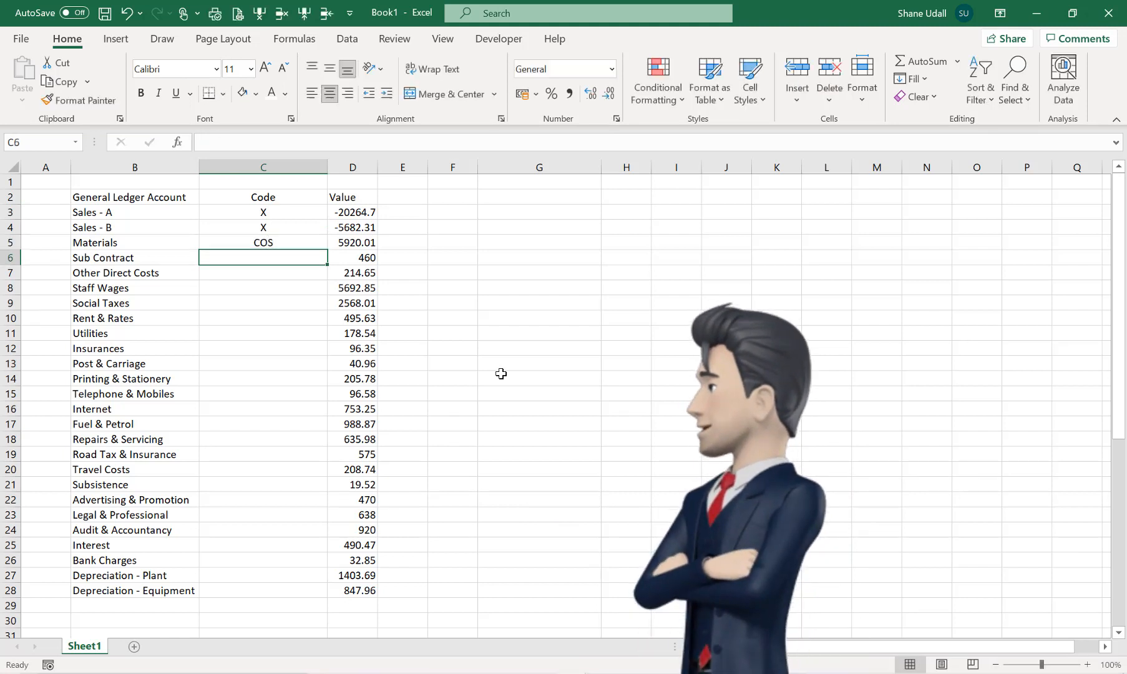
pyautogui.write('COS')
pyautogui.press('Return')
pyautogui.write('COS')
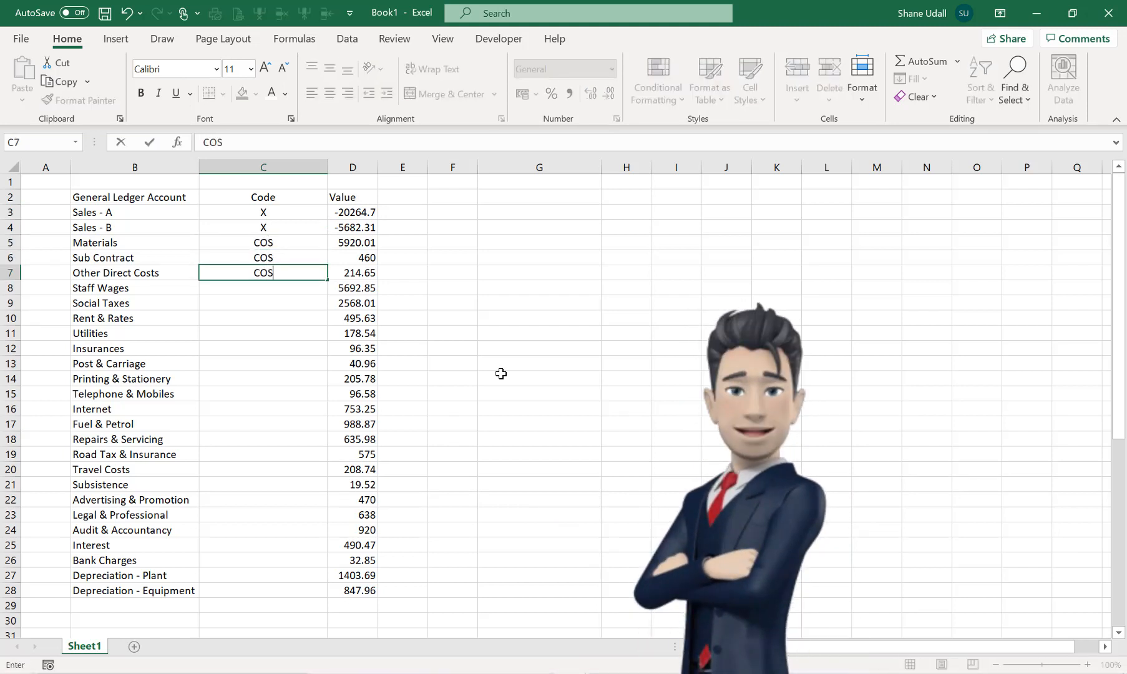
pyautogui.press('Return')
# - Set the font color of the overhead codes in C8:C28 to Automatic
pyautogui.moveTo(299, 290); pyautogui.dragTo(290, 594)
pyautogui.click(286, 95)
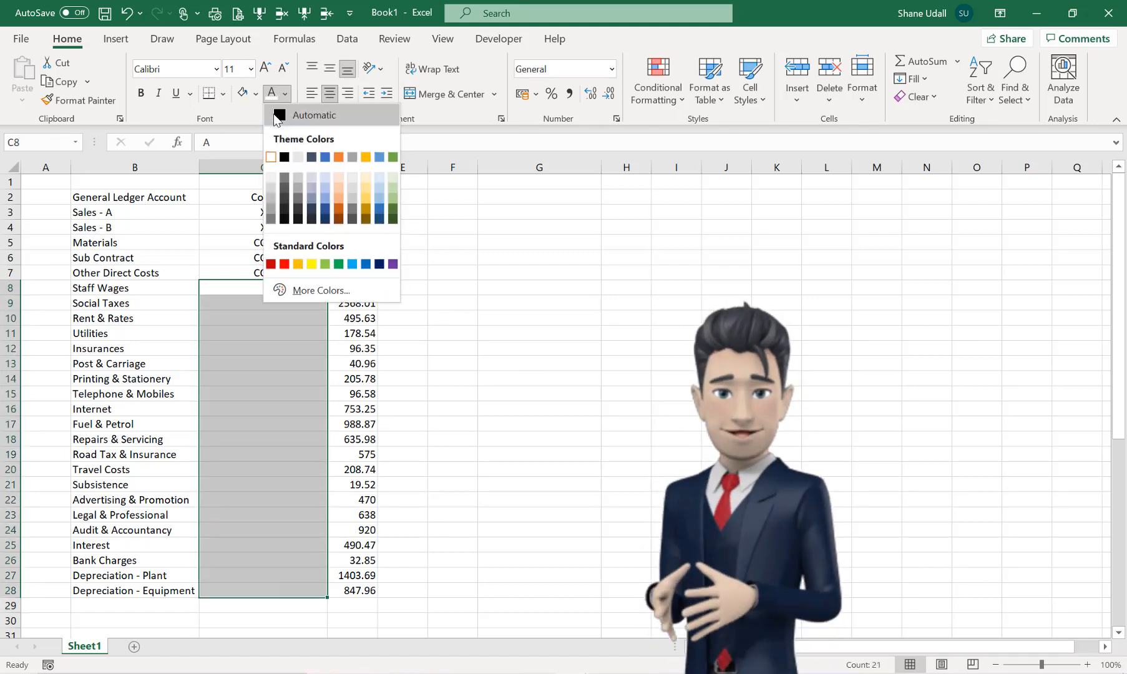
pyautogui.click(288, 115)
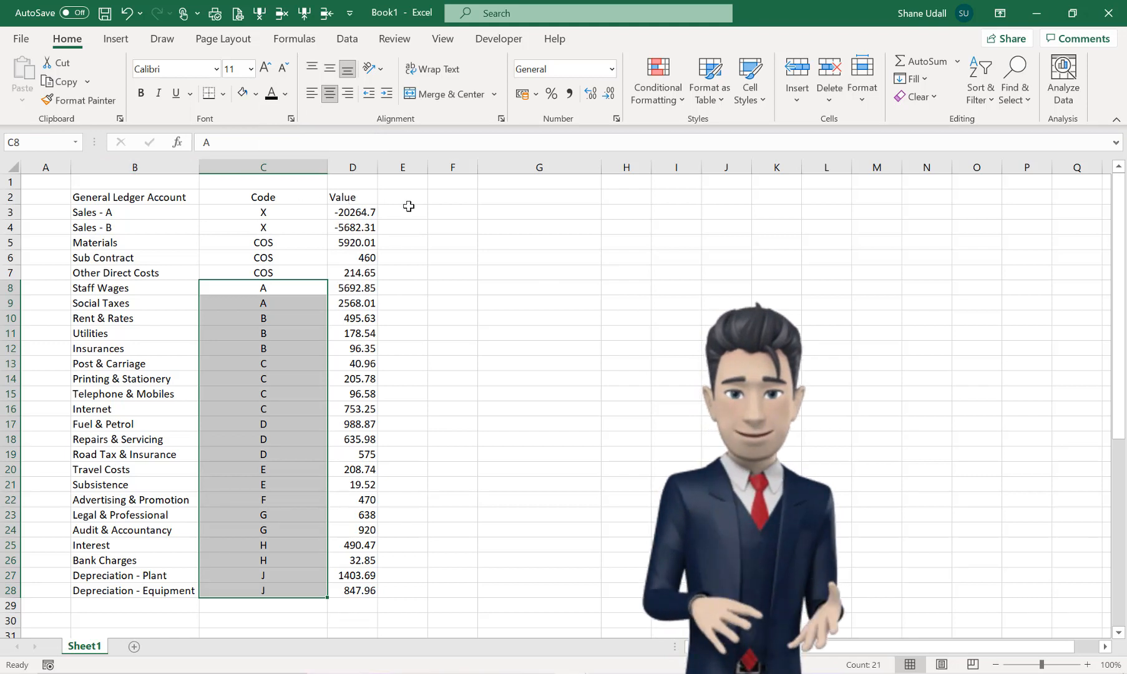
pyautogui.click(409, 213)
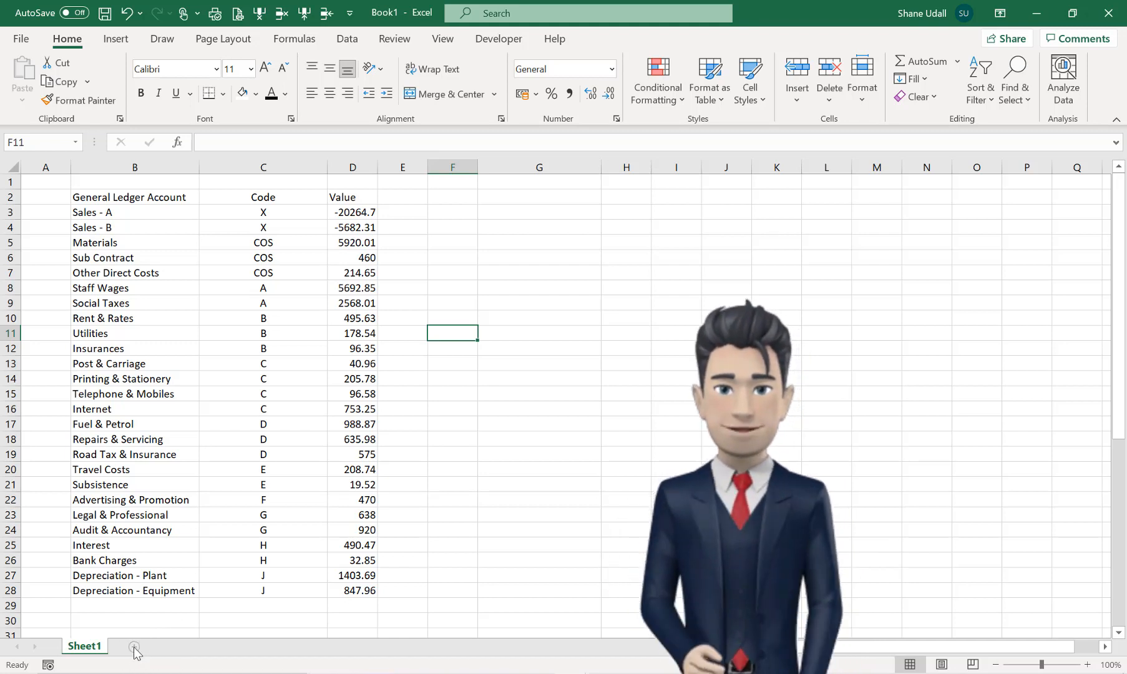
# - Add a new worksheet and rename it Profit & Loss
pyautogui.click(134, 649)
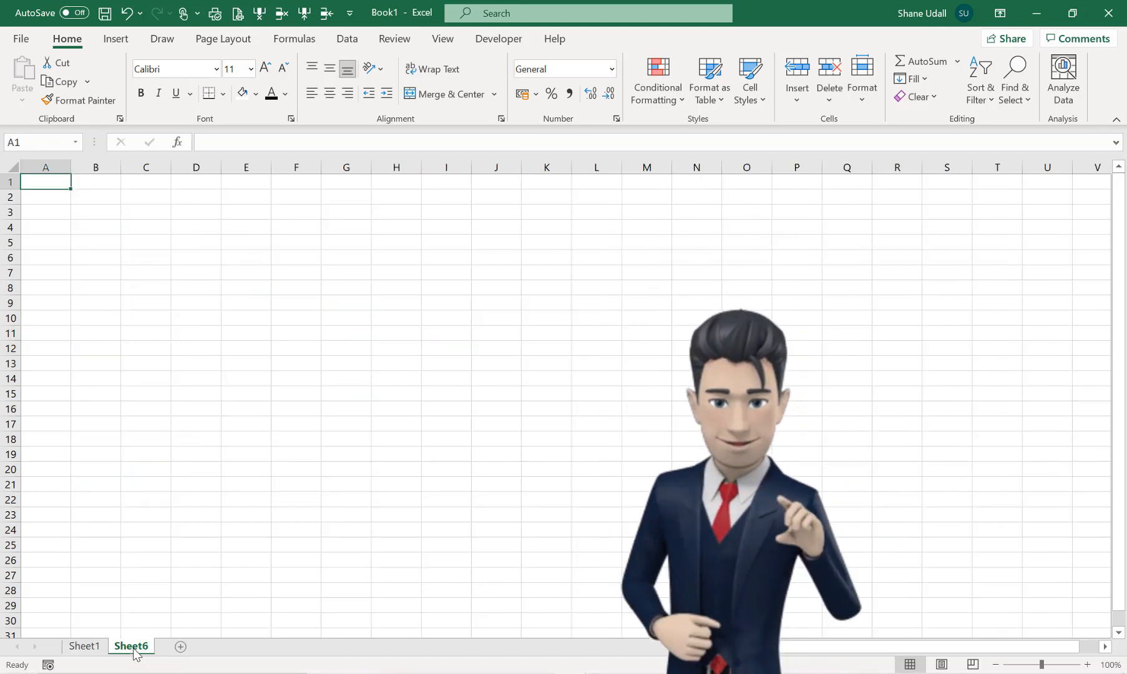
pyautogui.rightClick(136, 651)
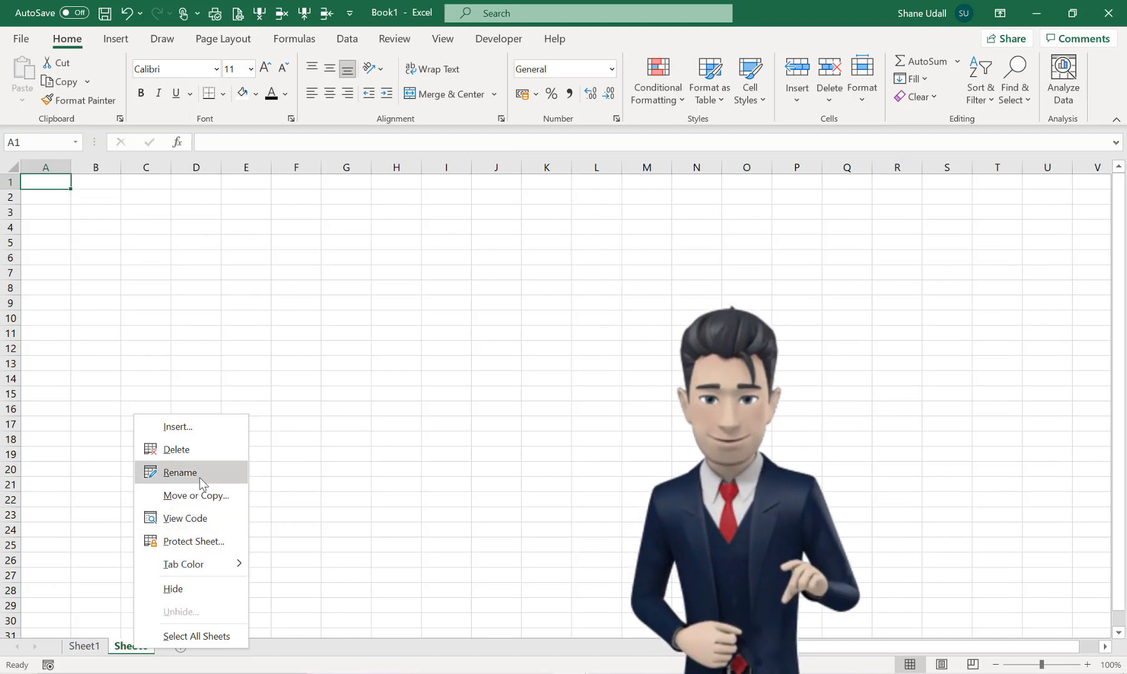
pyautogui.click(169, 473)
pyautogui.write('Pr')
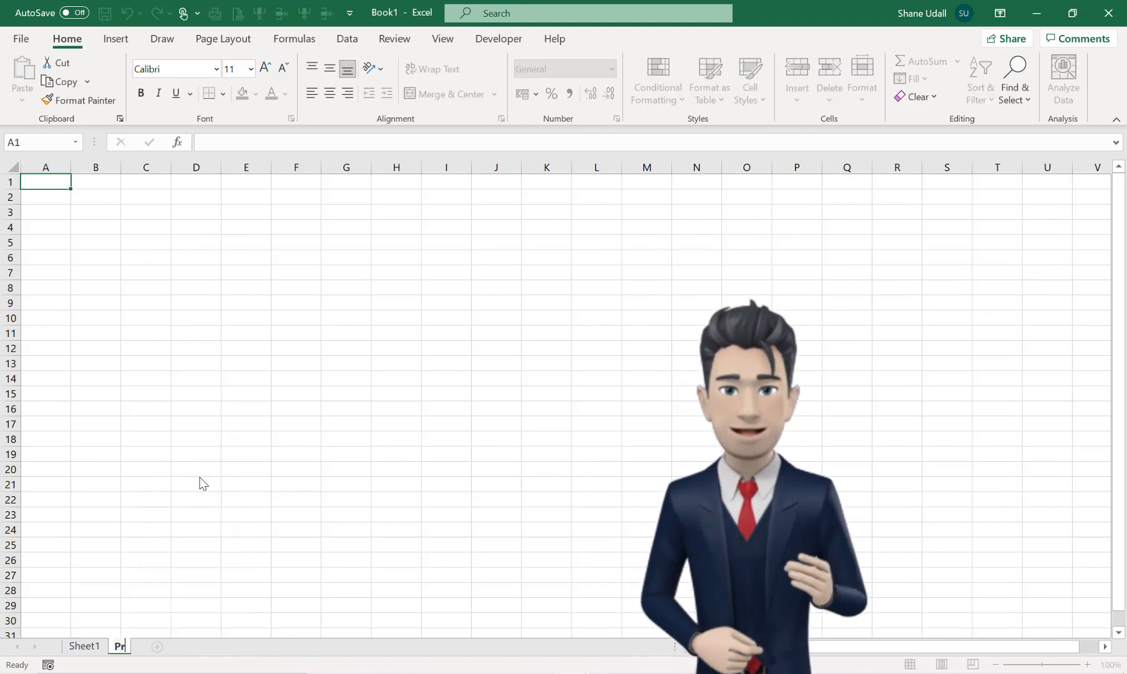
pyautogui.write('ofit &')
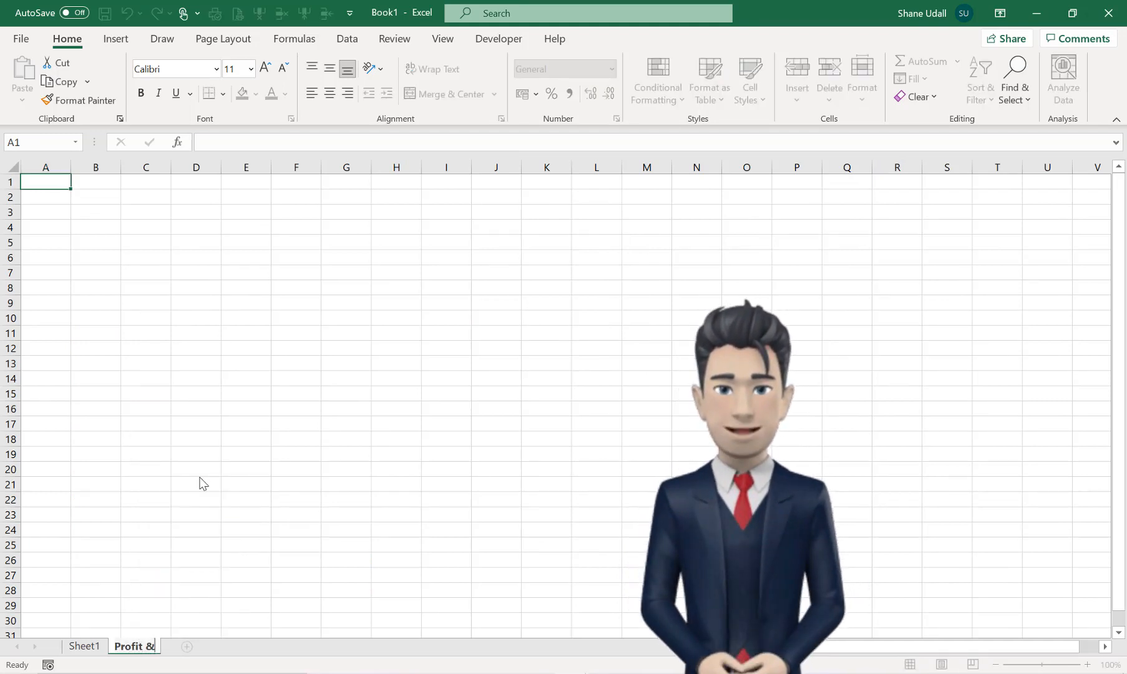
pyautogui.write(' Loss')
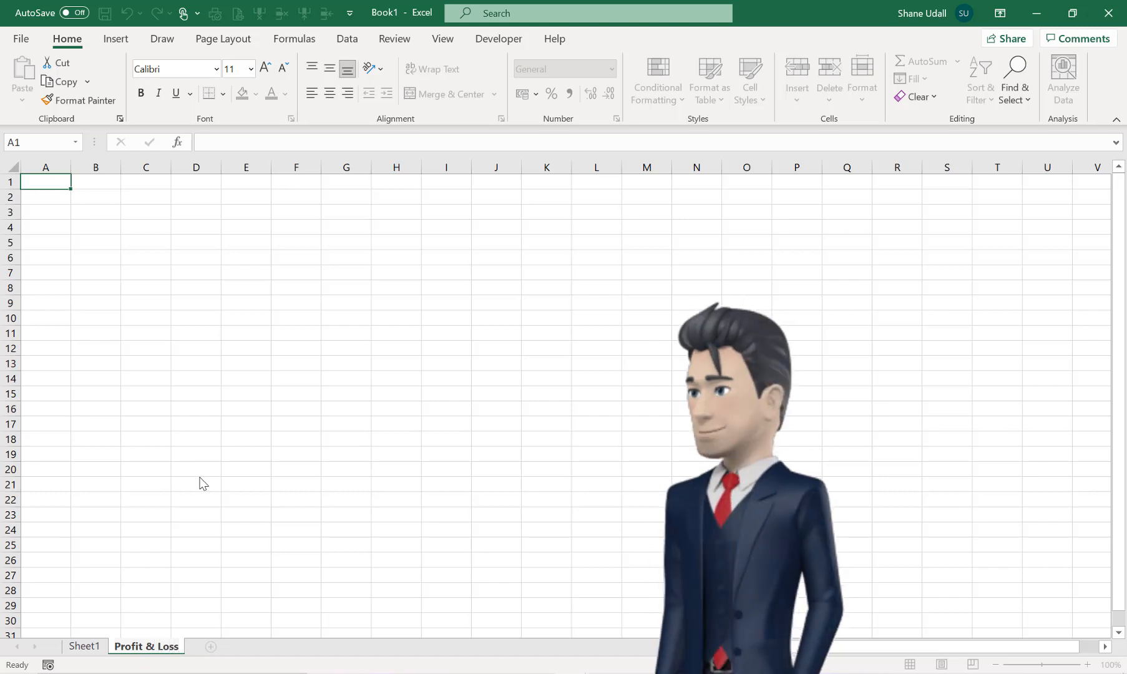
# - Insert the Highfield Widgets Profit & Loss layout for the Year Ended 31 December 2021 from C3 down to Net Profit
pyautogui.click(150, 212)
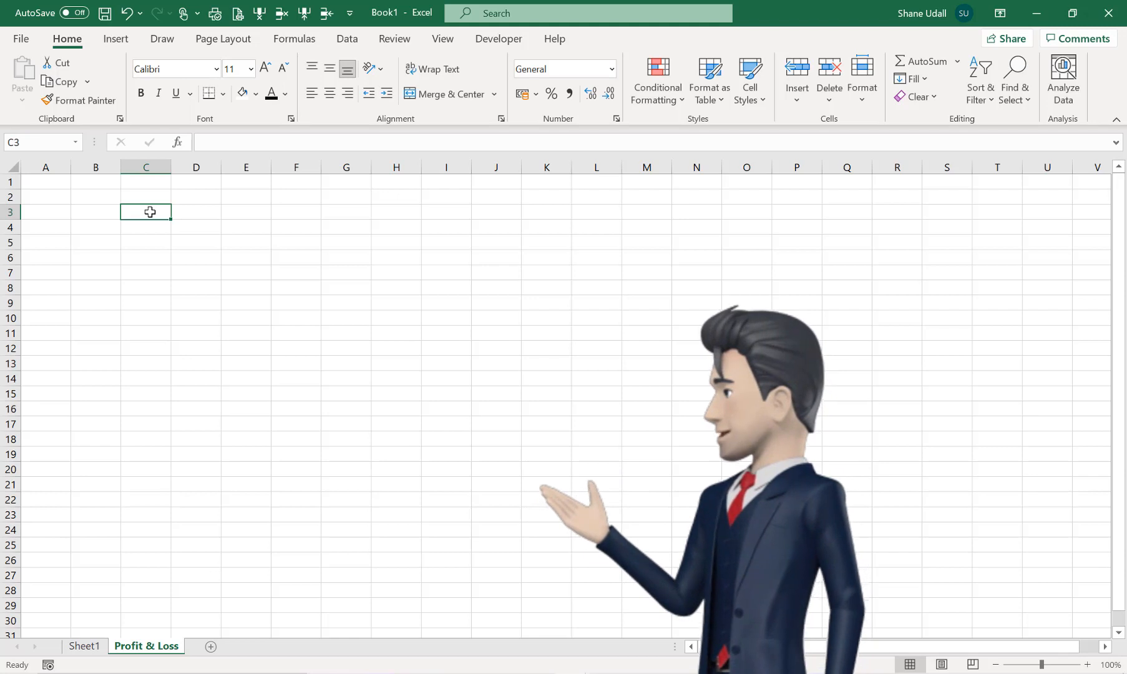
pyautogui.write('Highfield Widgets Profit & Loss for the Year Ended 31 December 2021  Sales  Cost of Sales  Gross Profit  Less Overheads  Staff Costs Establishment Admin Motoring Travel Marketing Legal & Professional Finance Costs Depreciation  Total Overheads  Net Profit')
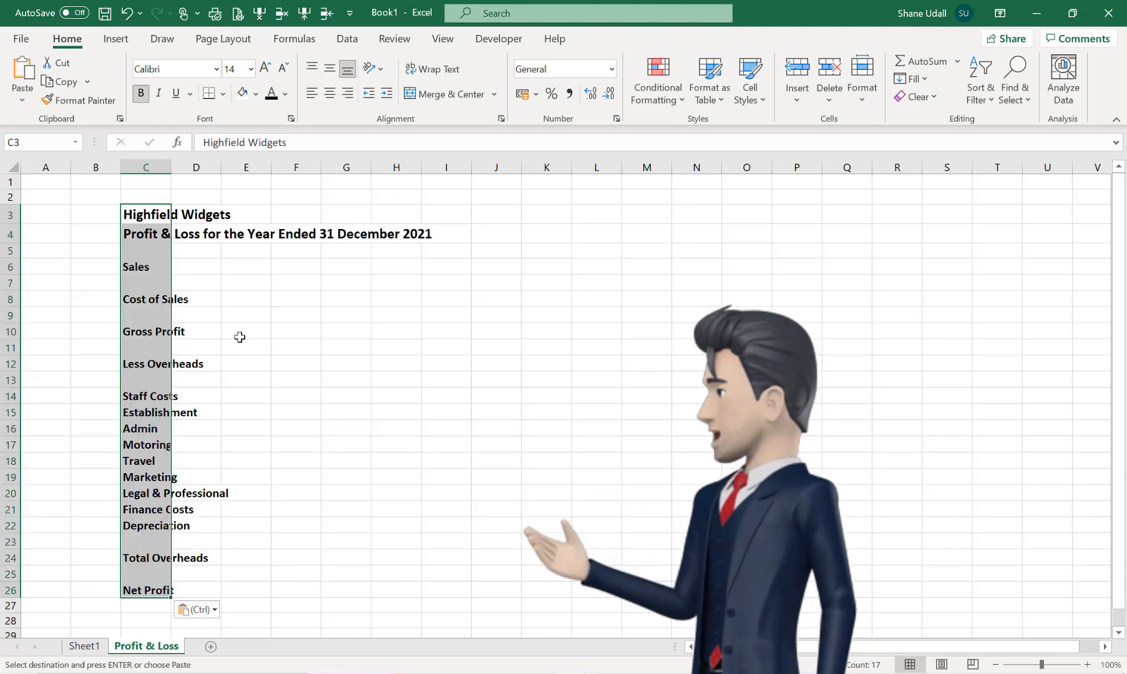
pyautogui.click(137, 266)
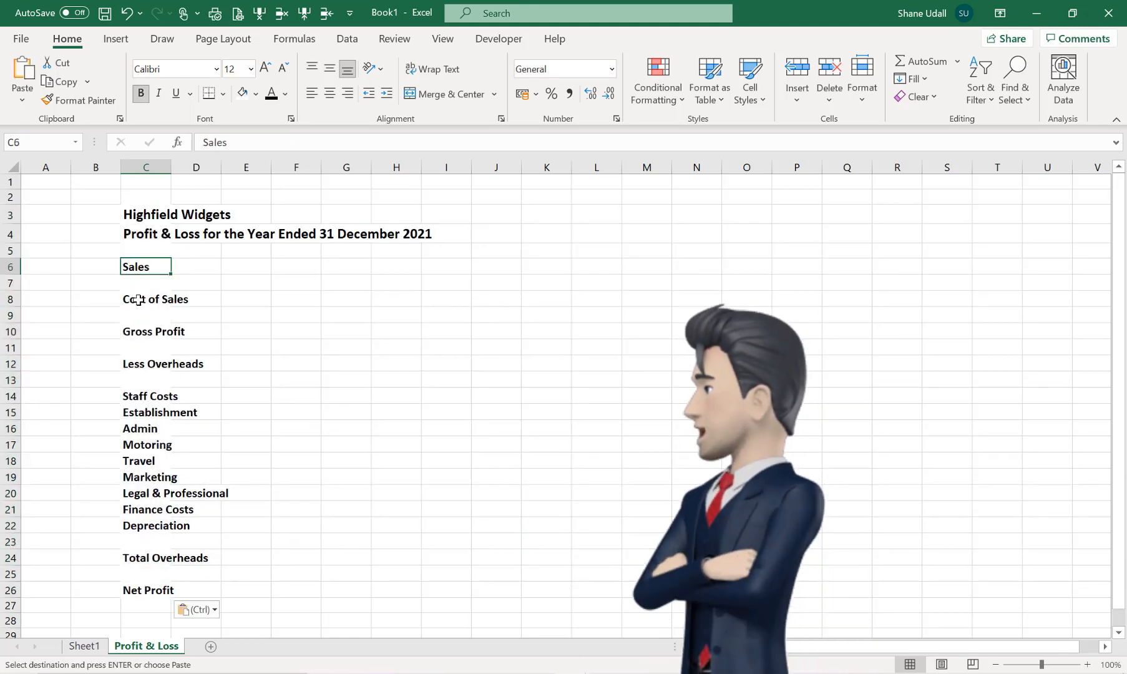
pyautogui.click(138, 300)
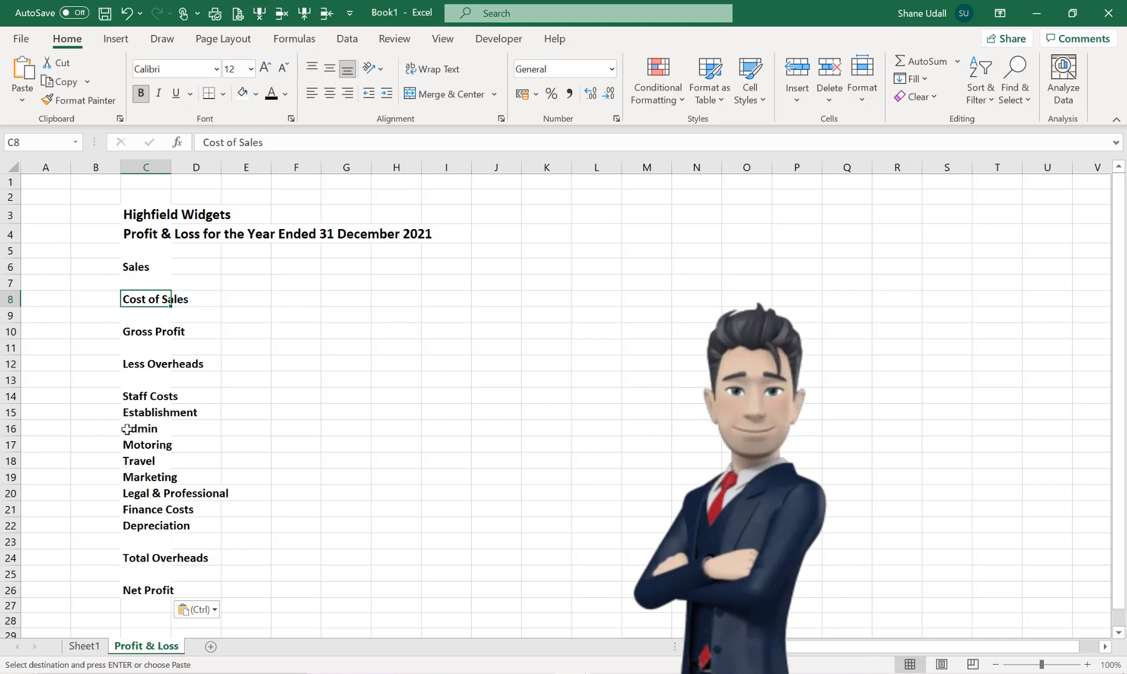
pyautogui.moveTo(138, 478); pyautogui.dragTo(146, 528)
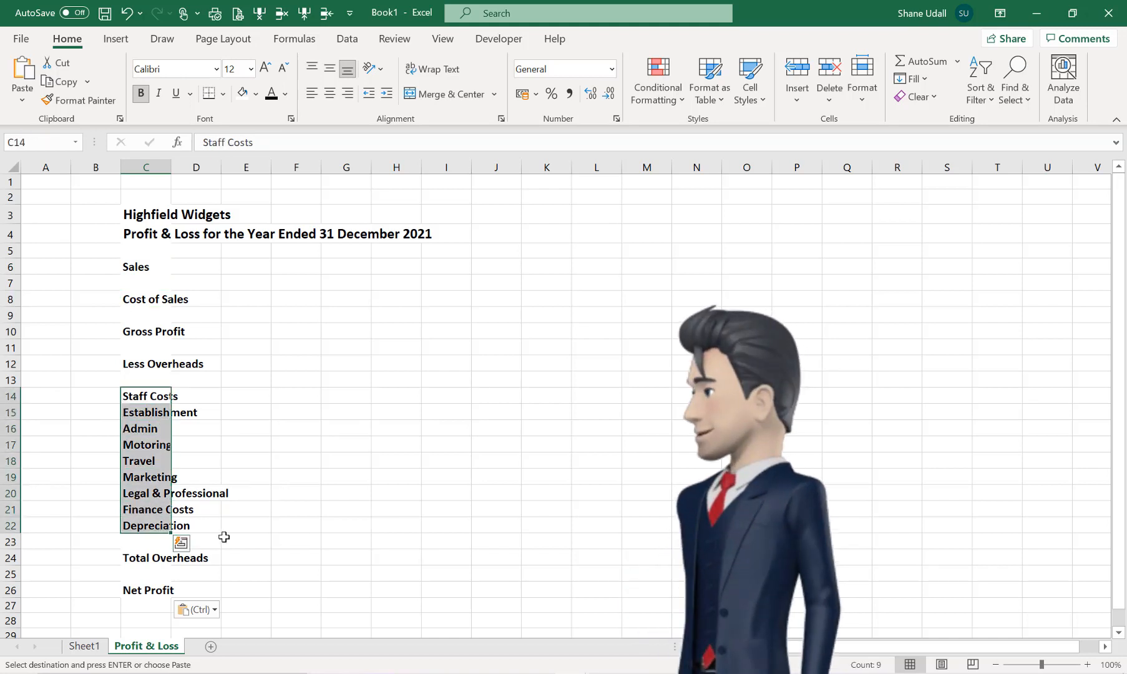
pyautogui.click(125, 330)
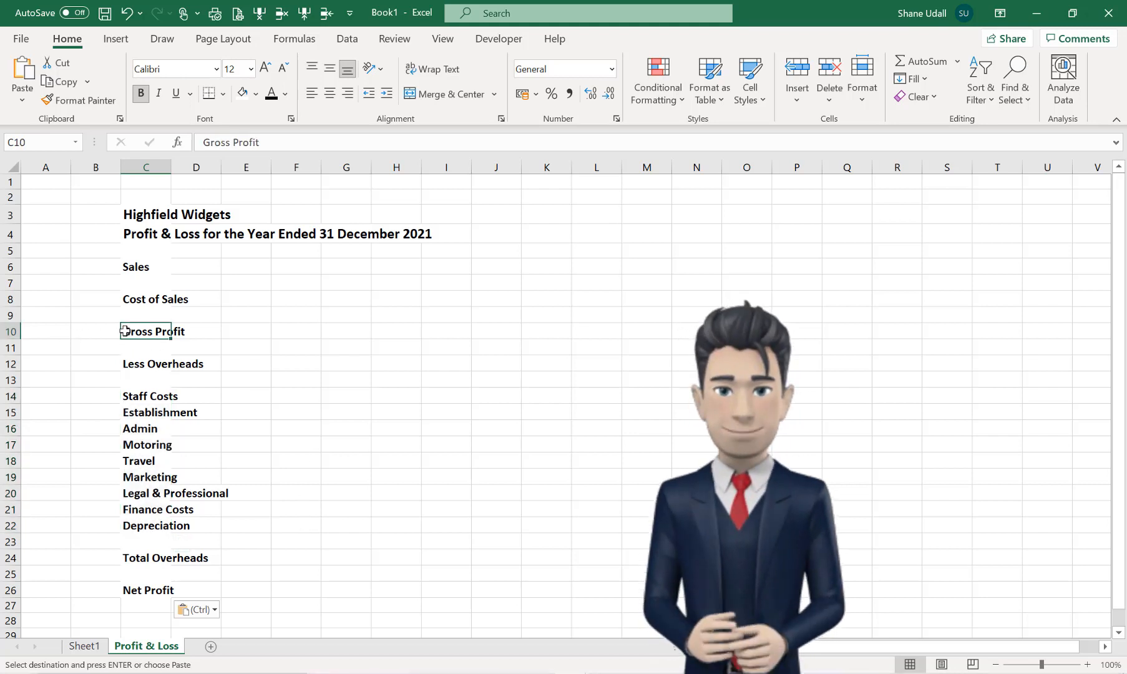
pyautogui.moveTo(124, 331); pyautogui.dragTo(236, 340)
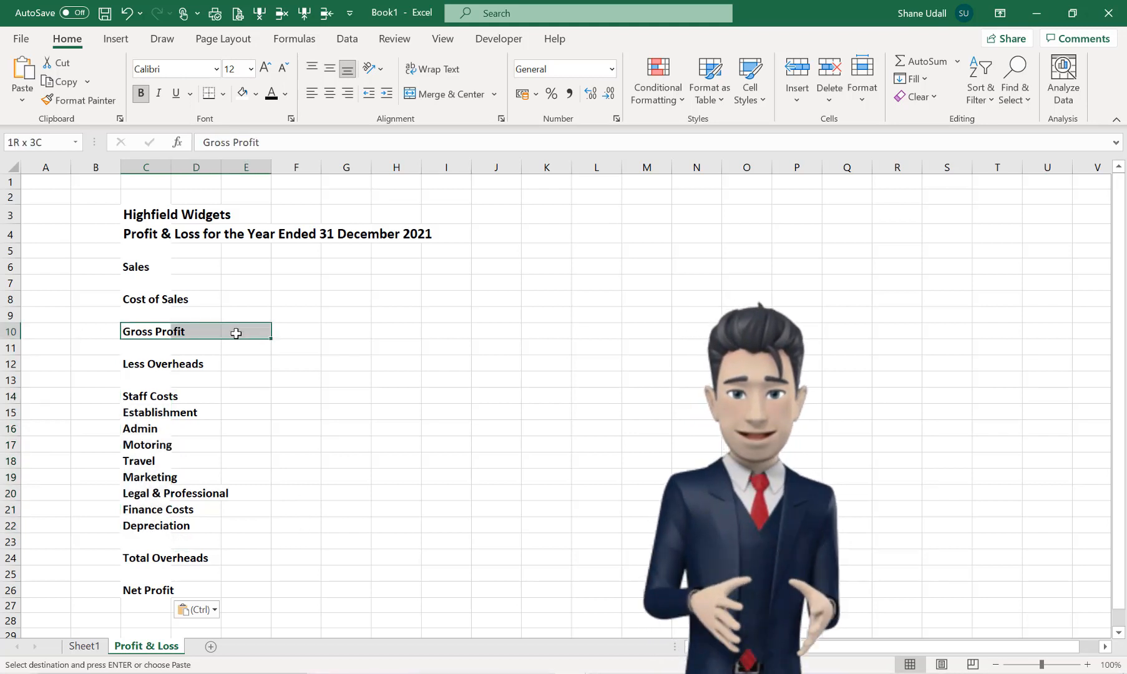
pyautogui.click(130, 588)
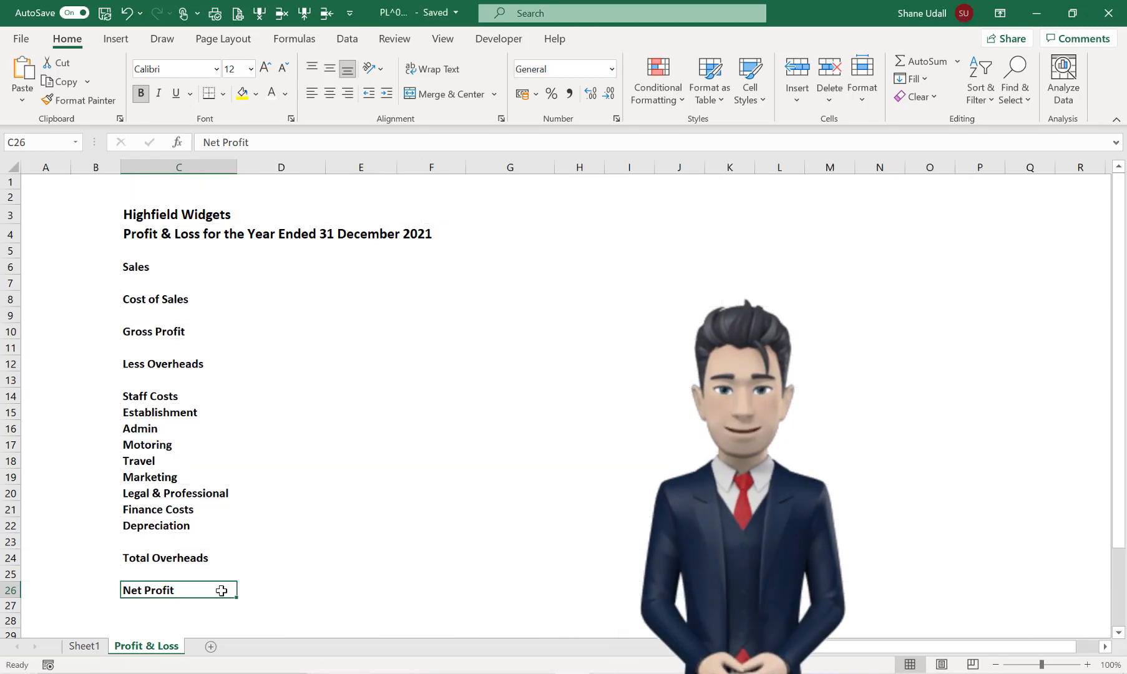
pyautogui.click(141, 267)
pyautogui.click(142, 299)
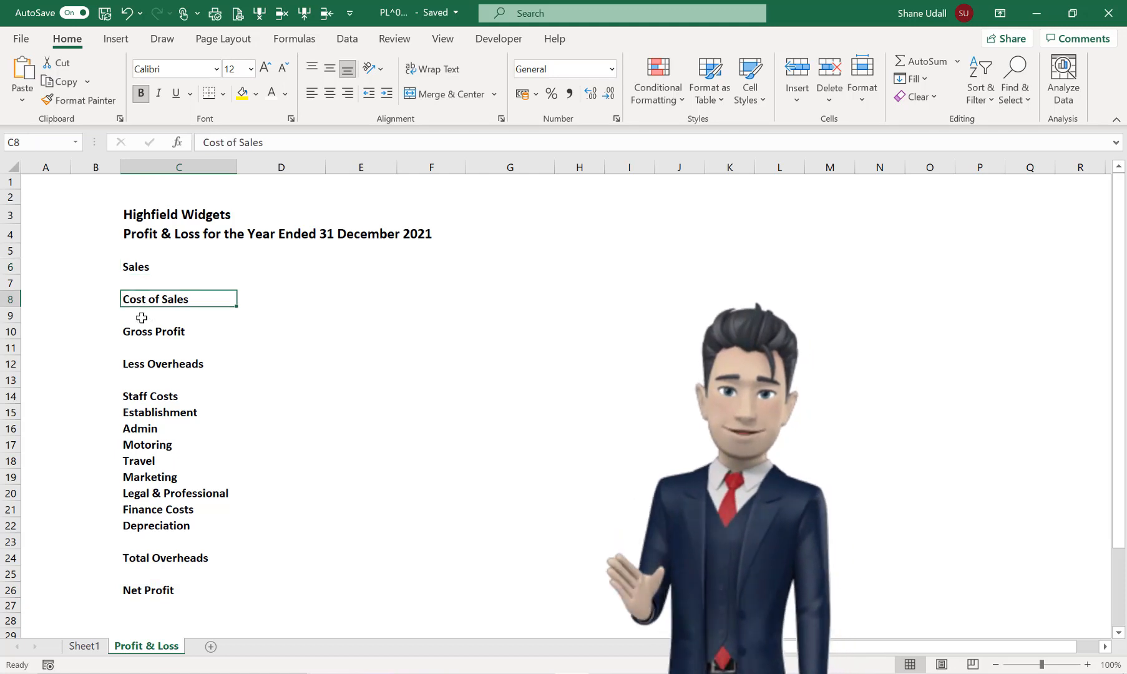
pyautogui.click(136, 393)
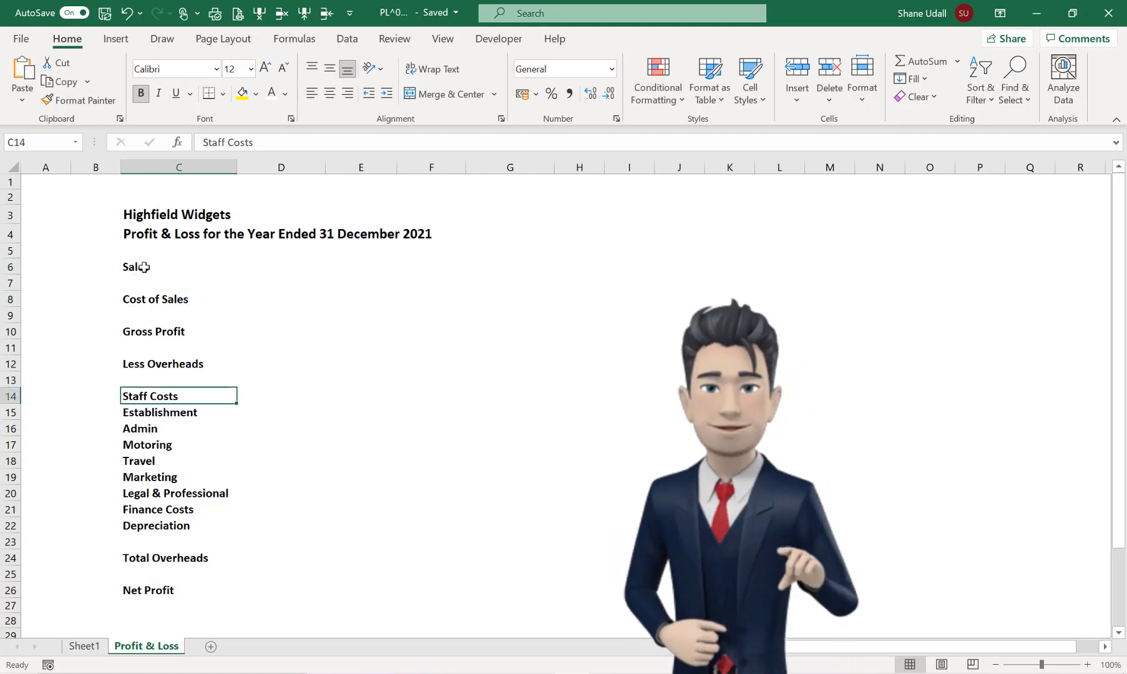
# - Enter the code X beside Sales in D6 of the Profit & Loss sheet
pyautogui.click(273, 269)
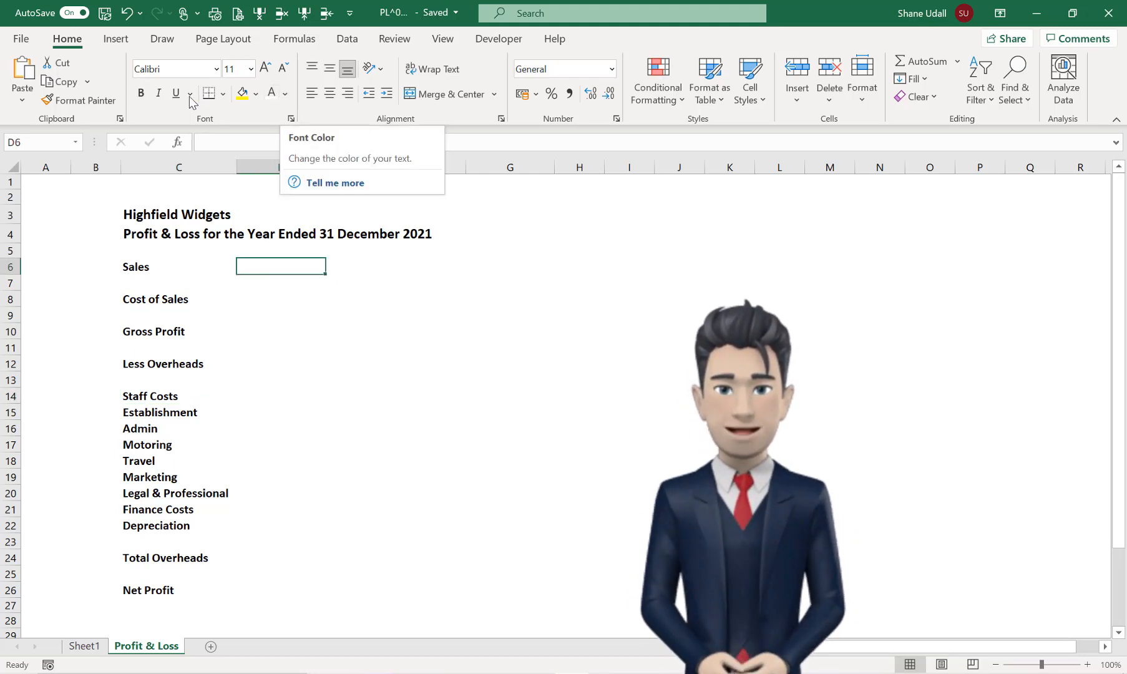
pyautogui.click(129, 13)
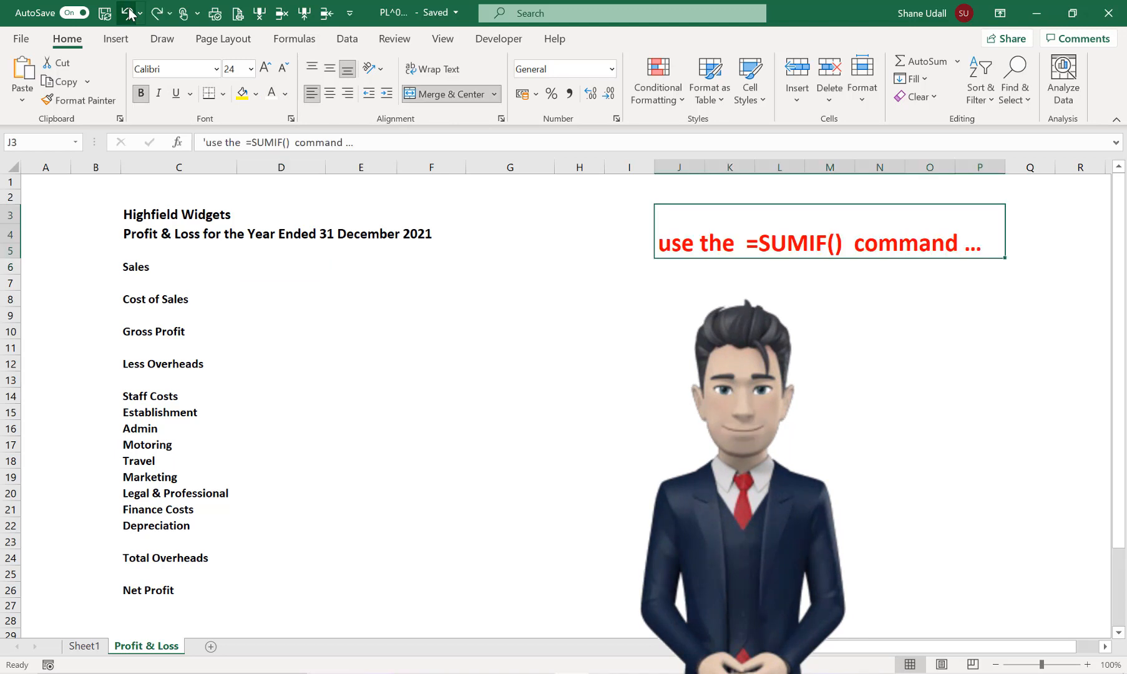
pyautogui.click(257, 269)
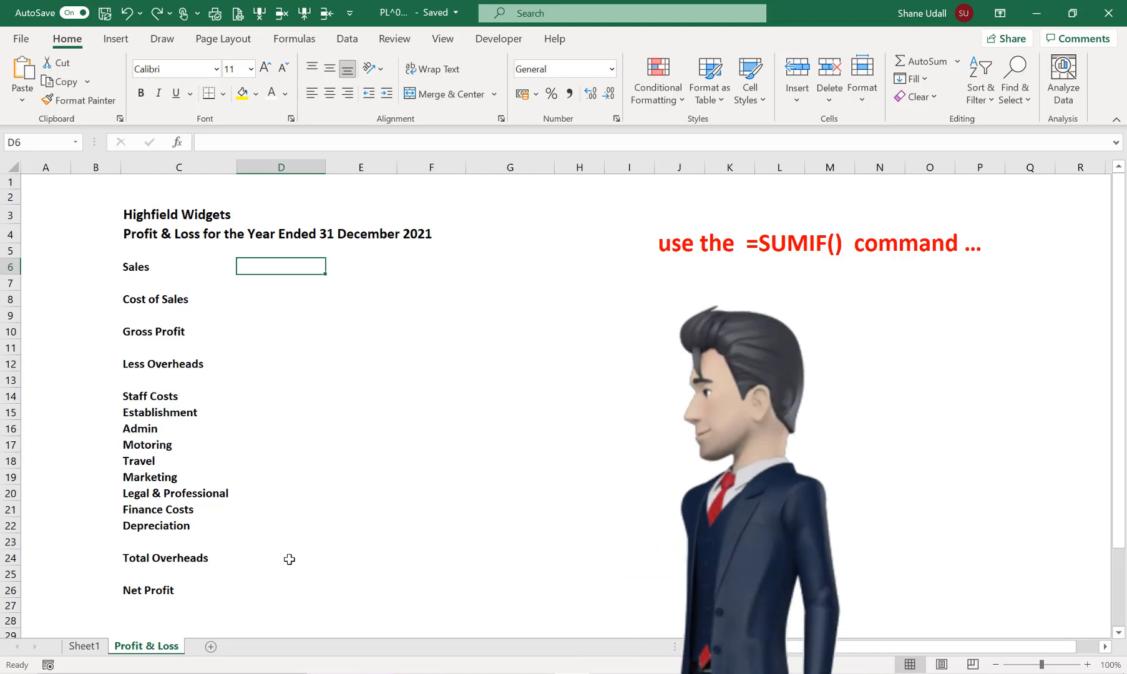
pyautogui.write('X')
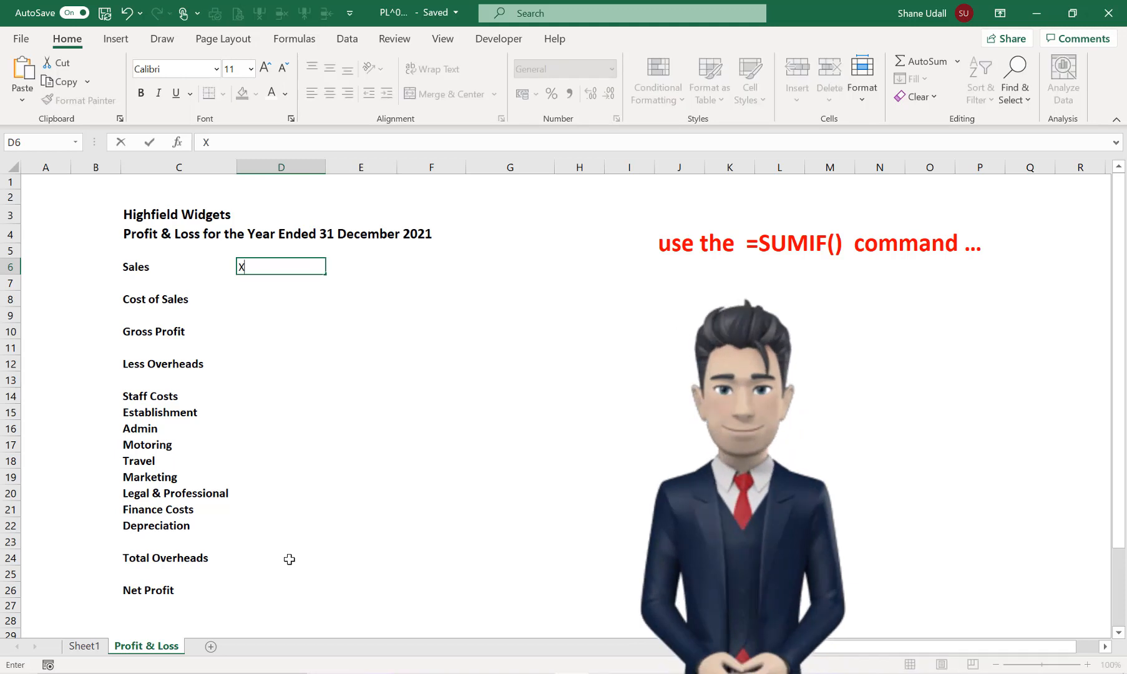
pyautogui.press('Return')
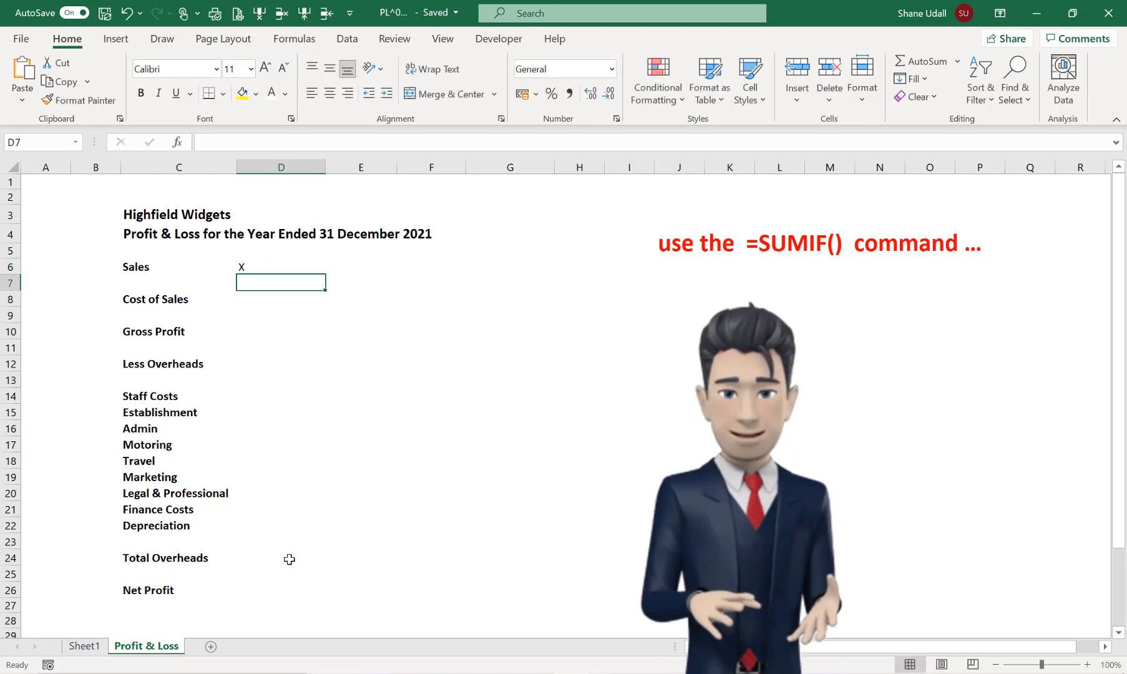
# - Define the workbook name ProfitCode for the account codes in C3:C28 on Sheet1
pyautogui.click(88, 653)
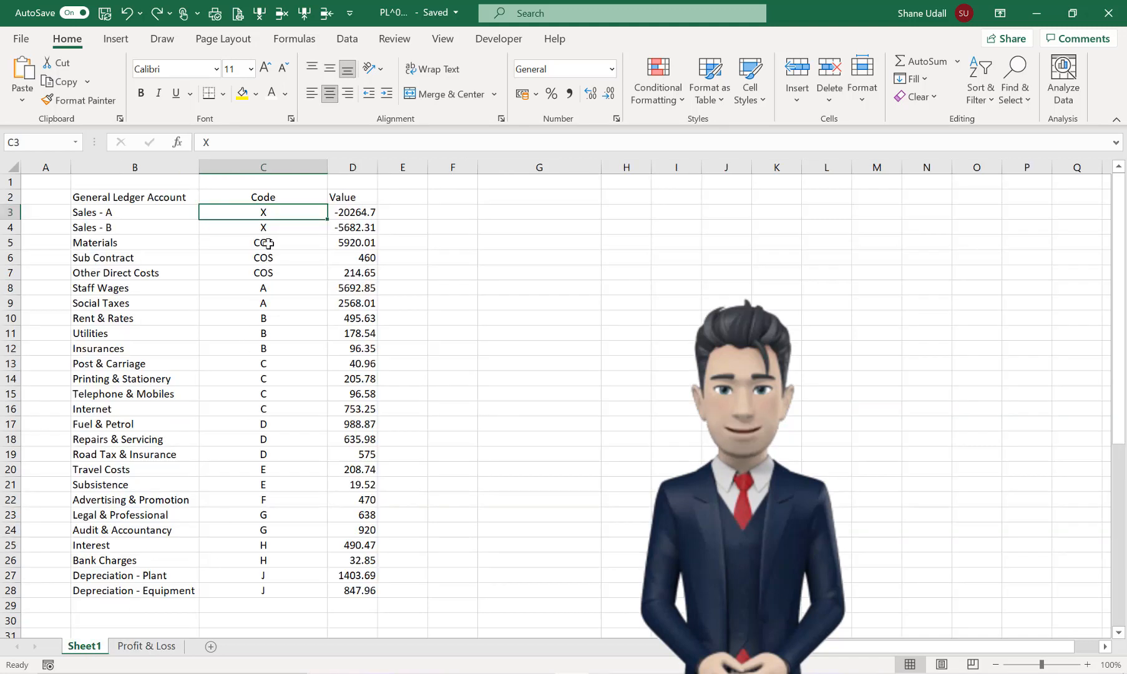
pyautogui.moveTo(270, 212); pyautogui.dragTo(282, 587)
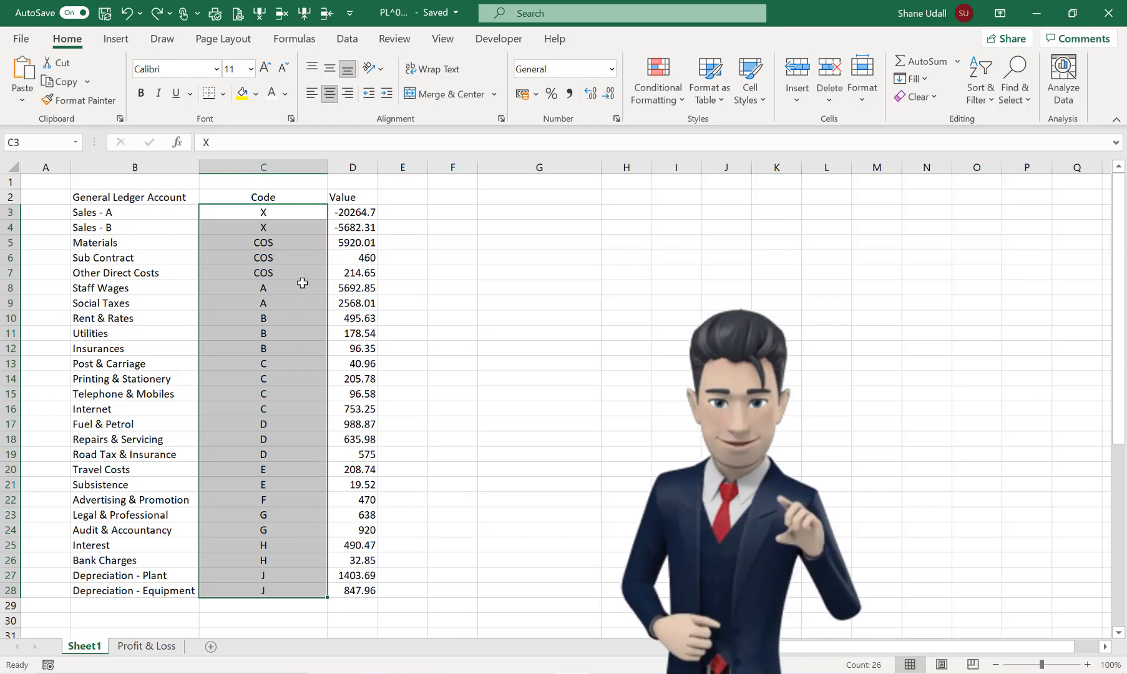
pyautogui.click(299, 40)
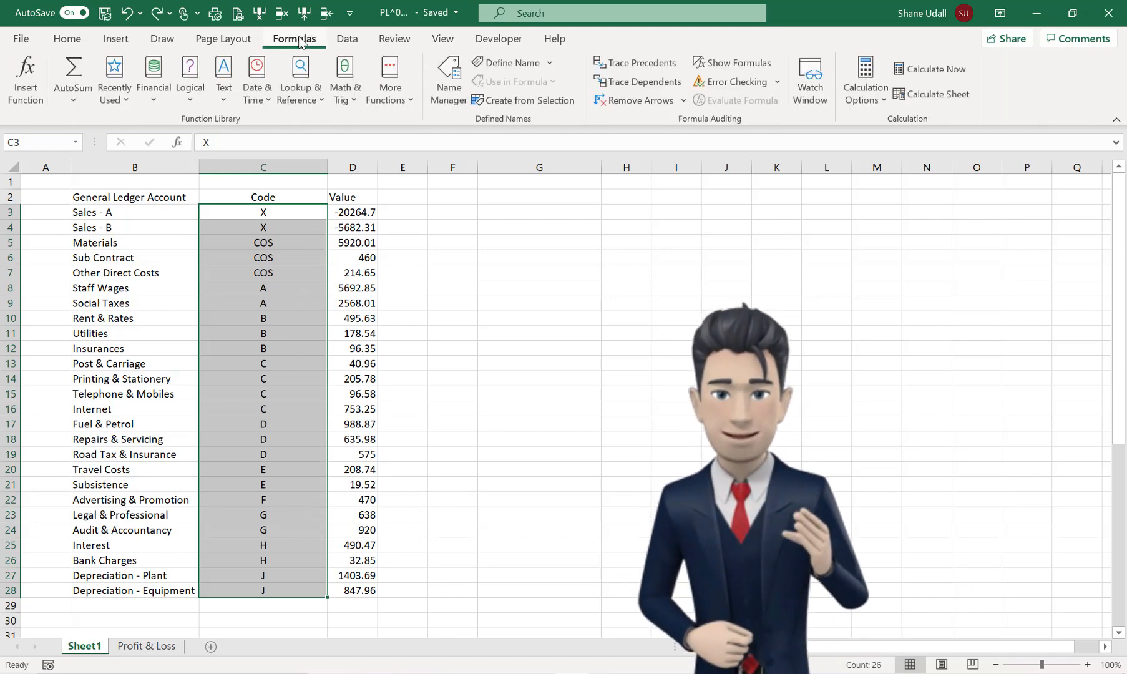
pyautogui.click(507, 62)
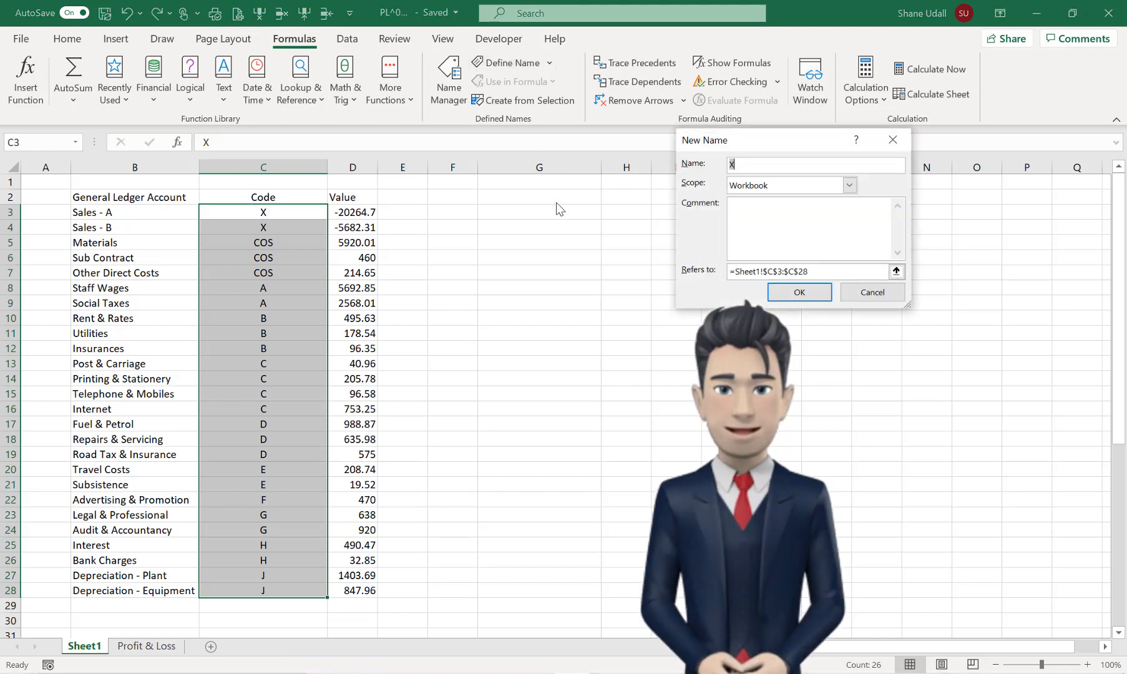
pyautogui.write('Prof')
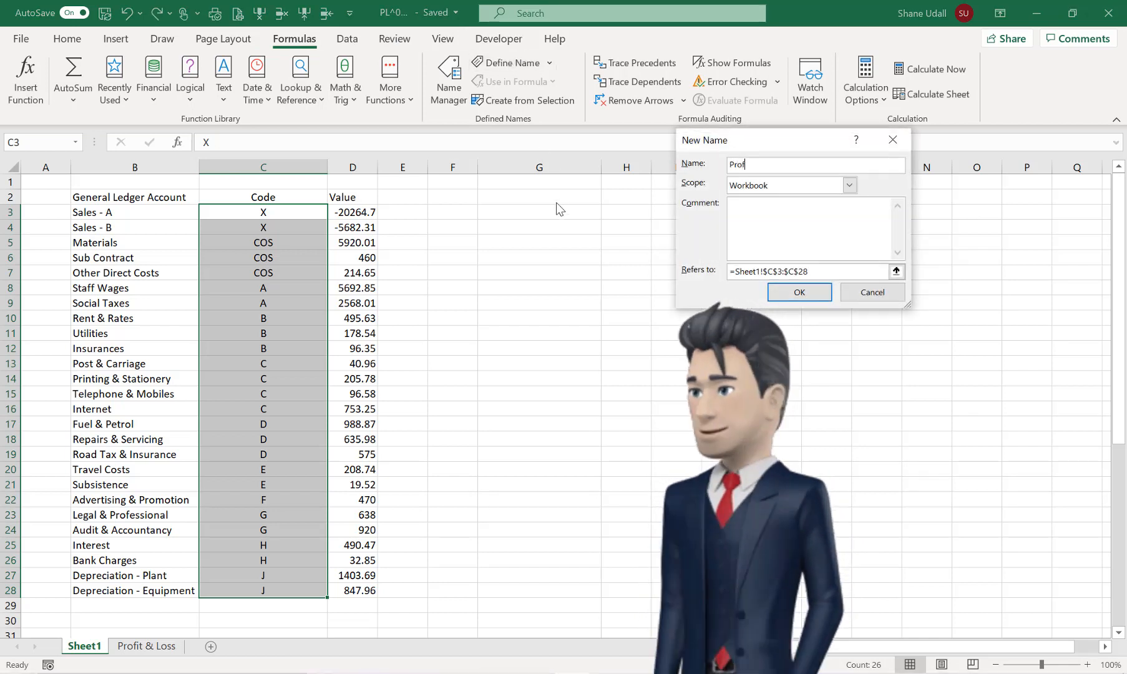
pyautogui.write('itCode')
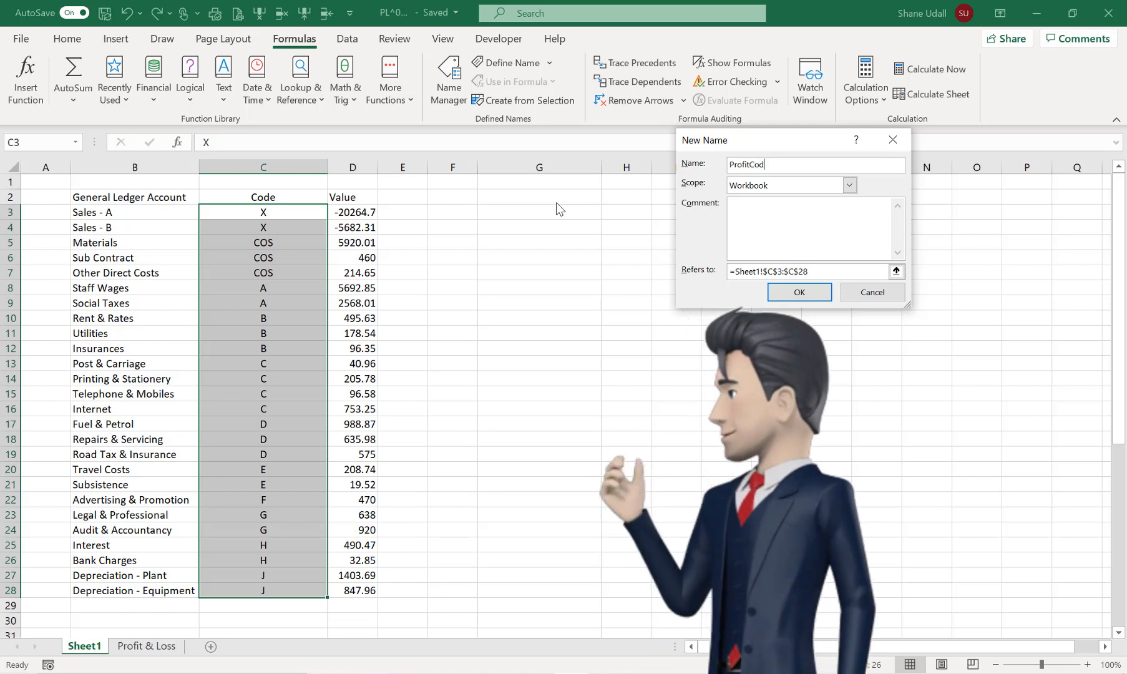
pyautogui.click(771, 291)
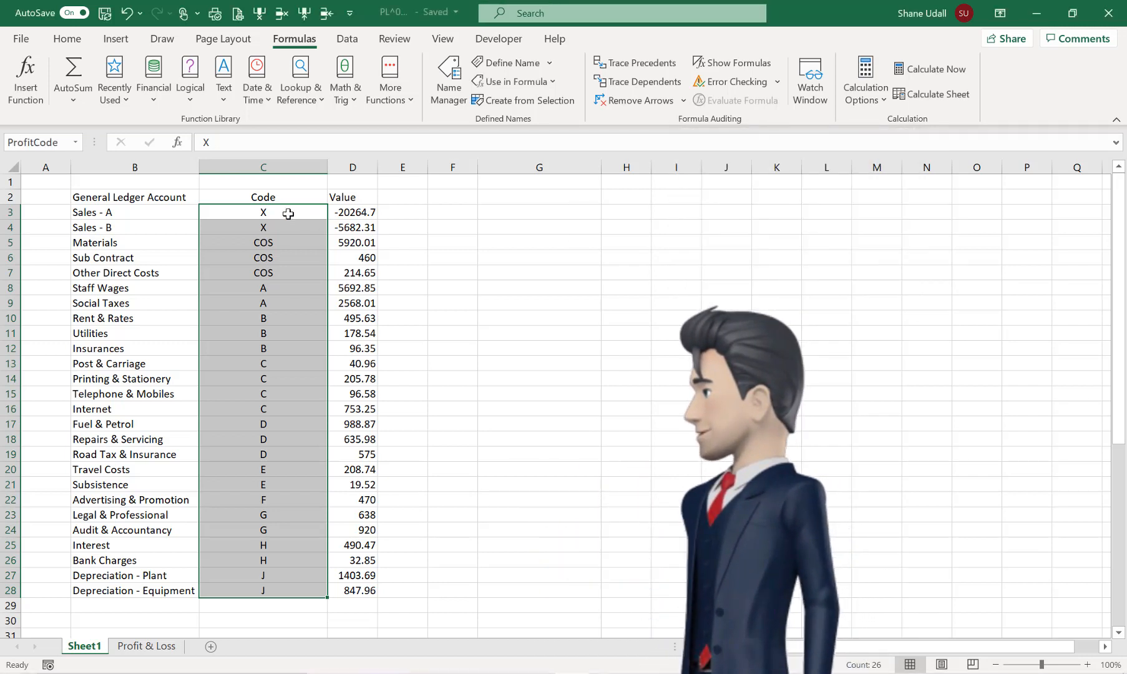
# - Define the workbook name ProfitValue for the account values in D3:D28 on Sheet1
pyautogui.moveTo(350, 218); pyautogui.dragTo(357, 584)
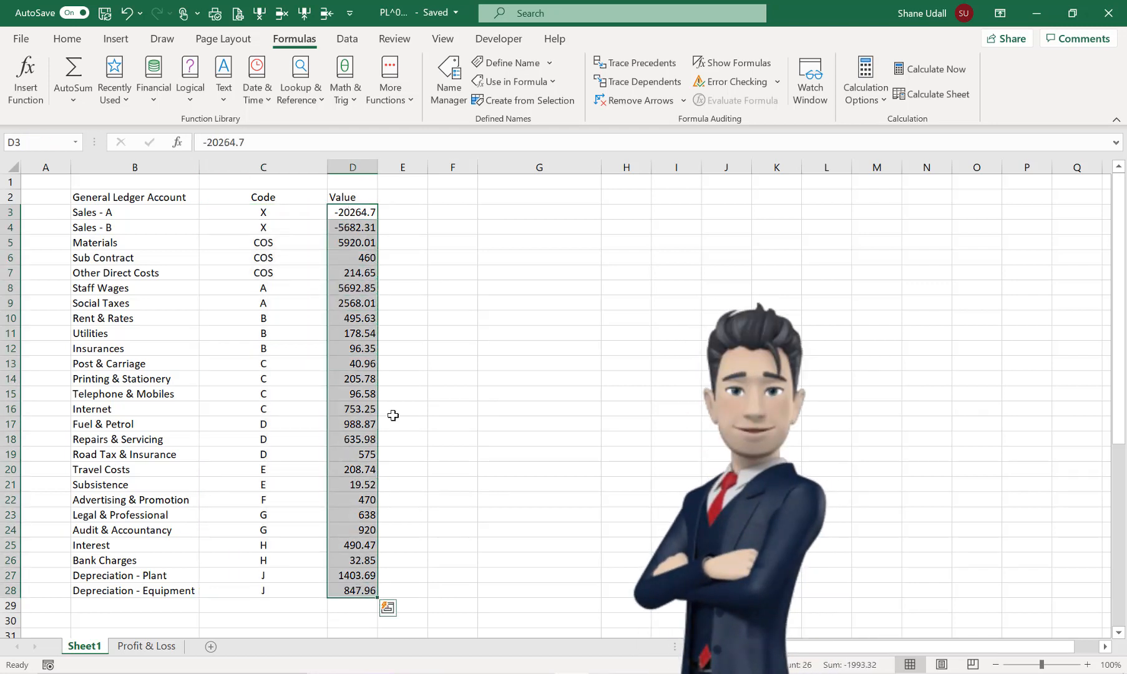
pyautogui.click(516, 63)
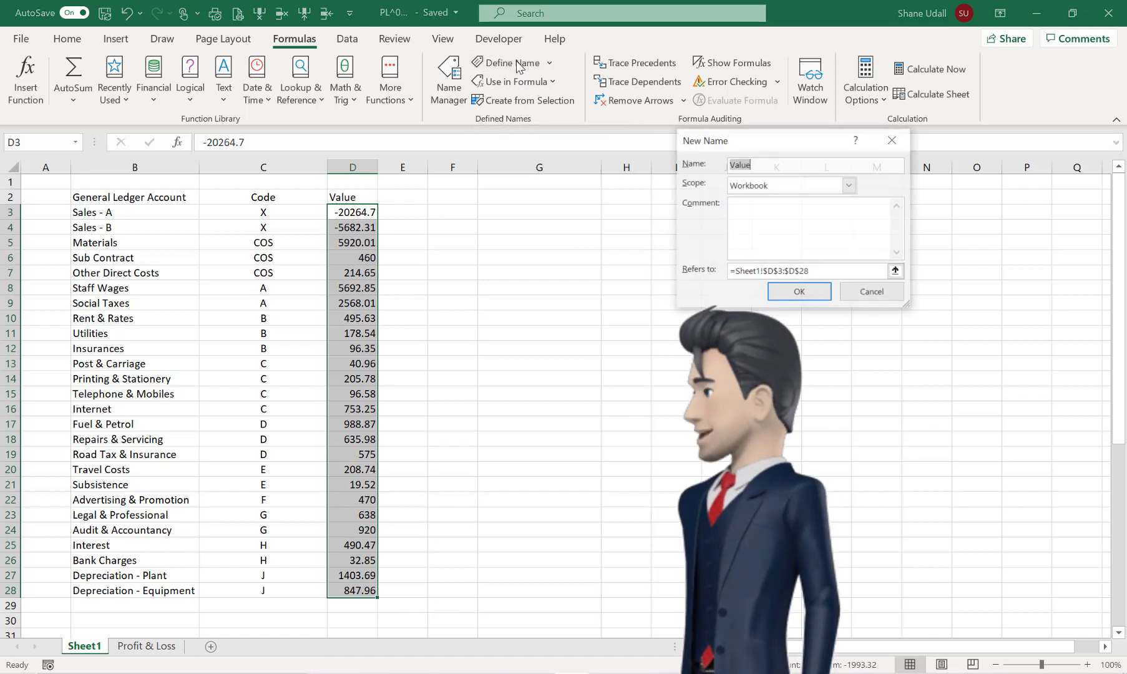
pyautogui.write('Pr')
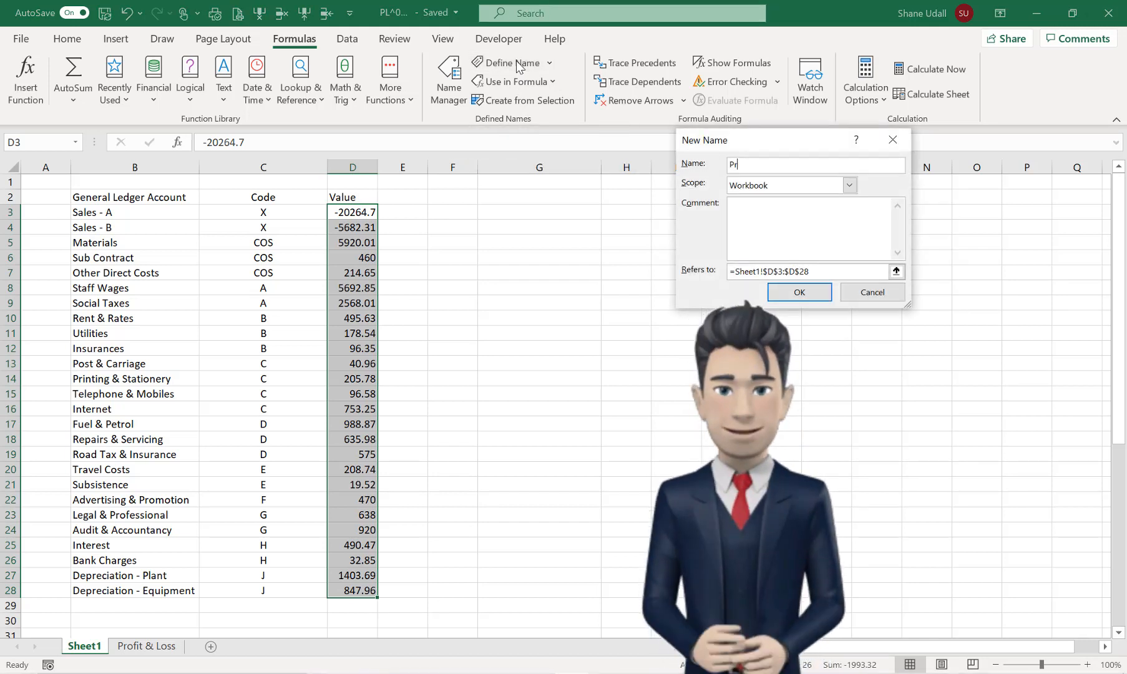
pyautogui.write('pfitValue')
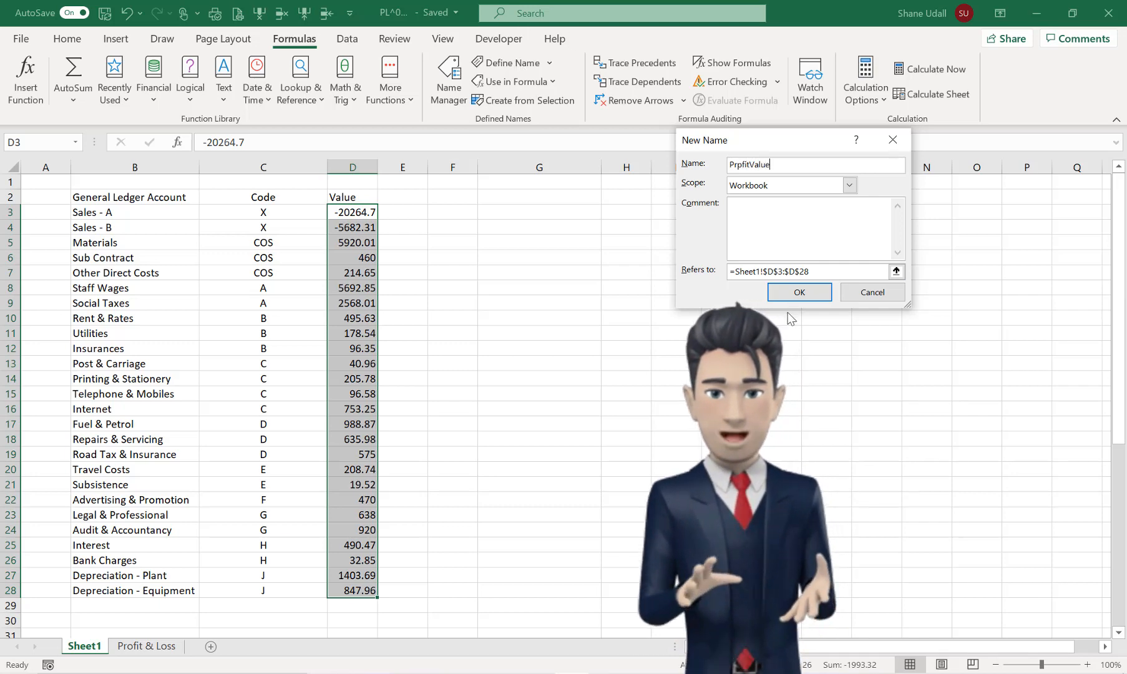
pyautogui.press('Return')
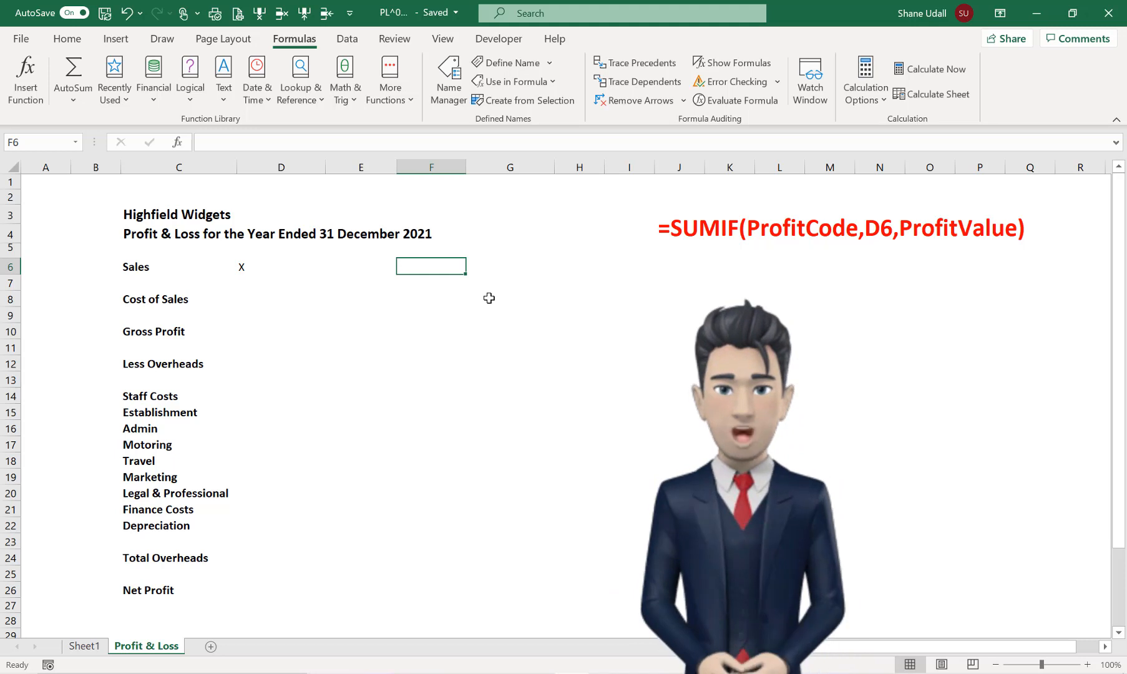
# - Enter the formula =SUMIF(ProfitCode,D6,ProfitValue) for Sales in F6 of the Profit & Loss sheet
pyautogui.write('=')
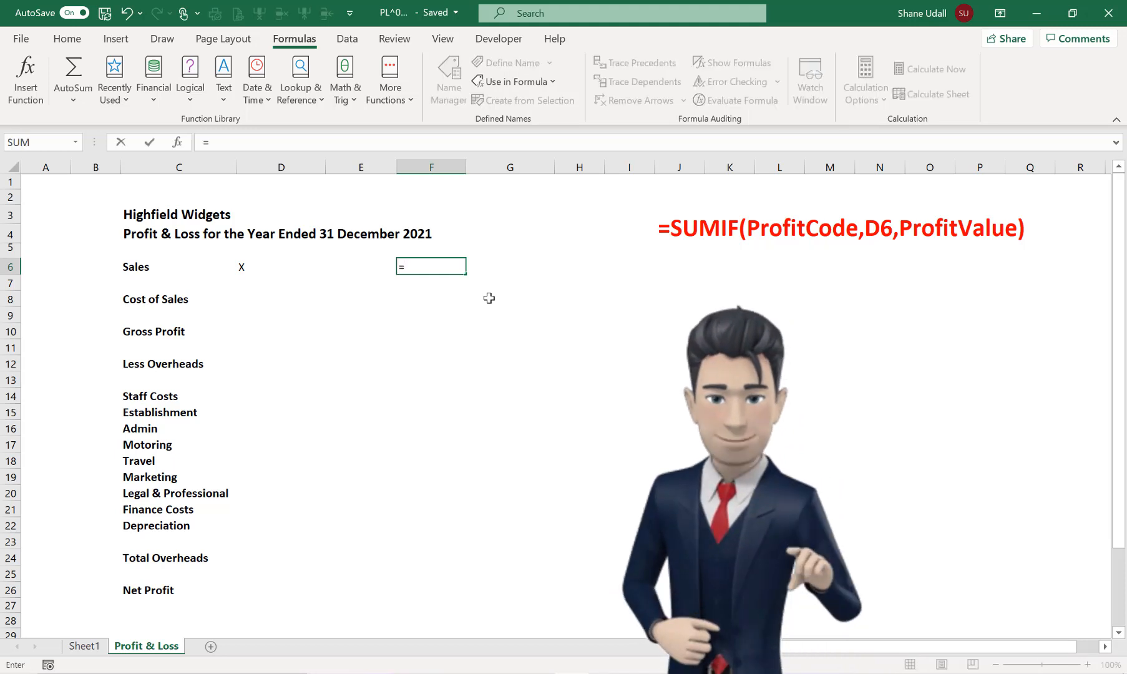
pyautogui.write('SUMIF(')
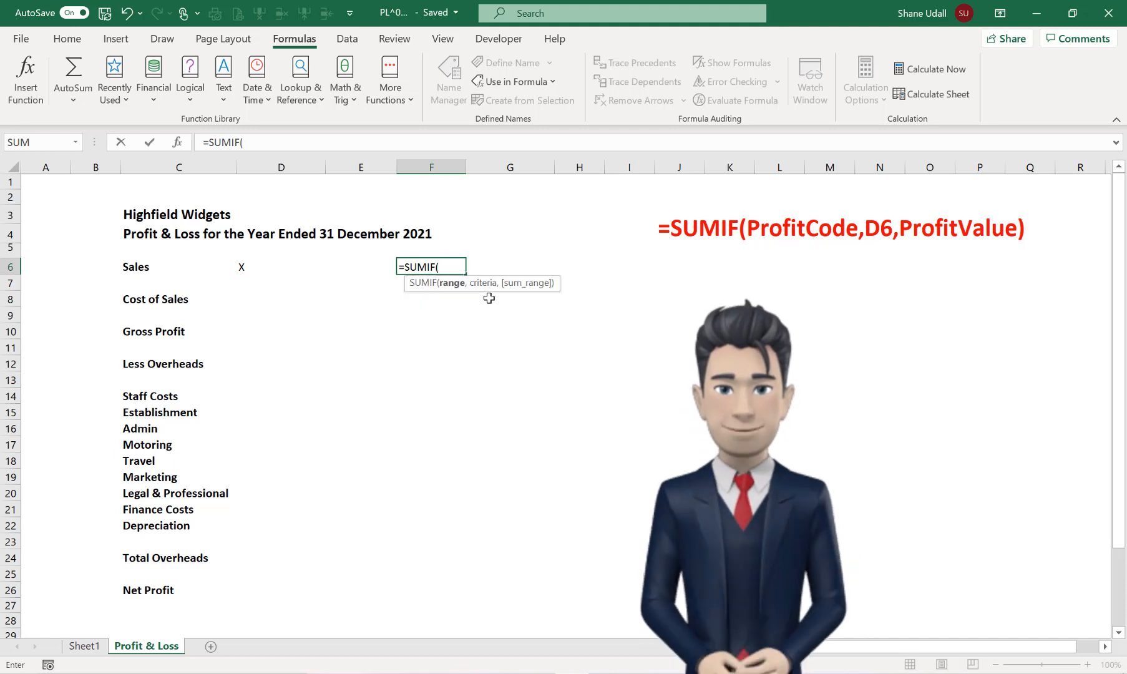
pyautogui.write(' Profi')
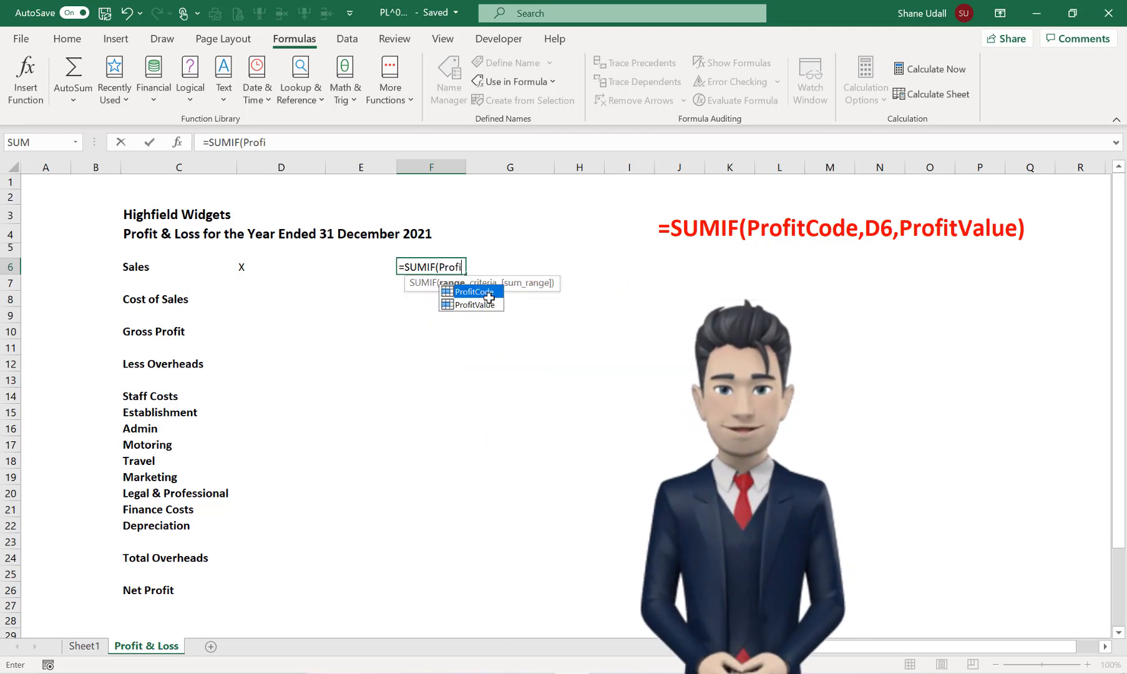
pyautogui.write('tCode')
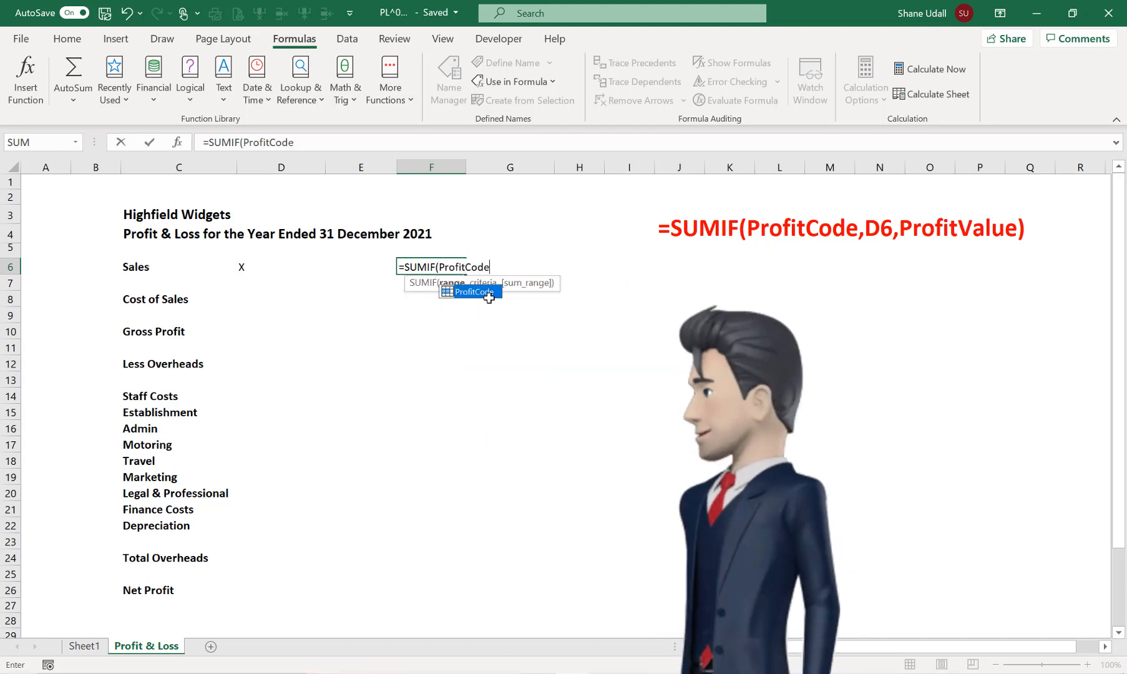
pyautogui.write(',')
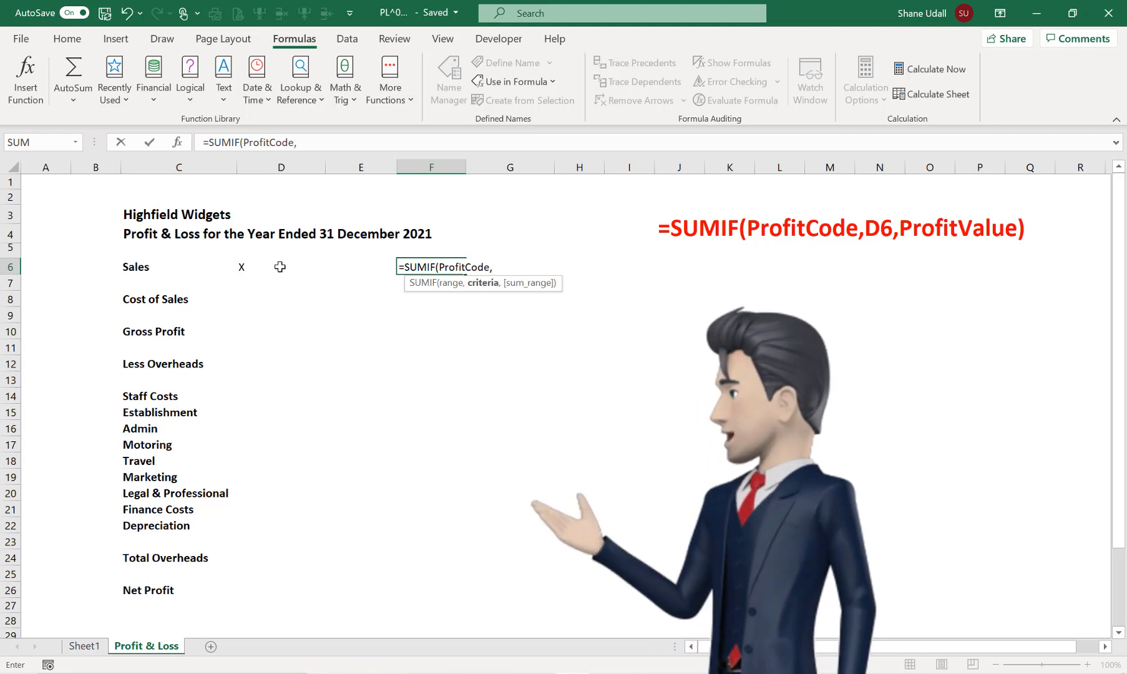
pyautogui.click(253, 267)
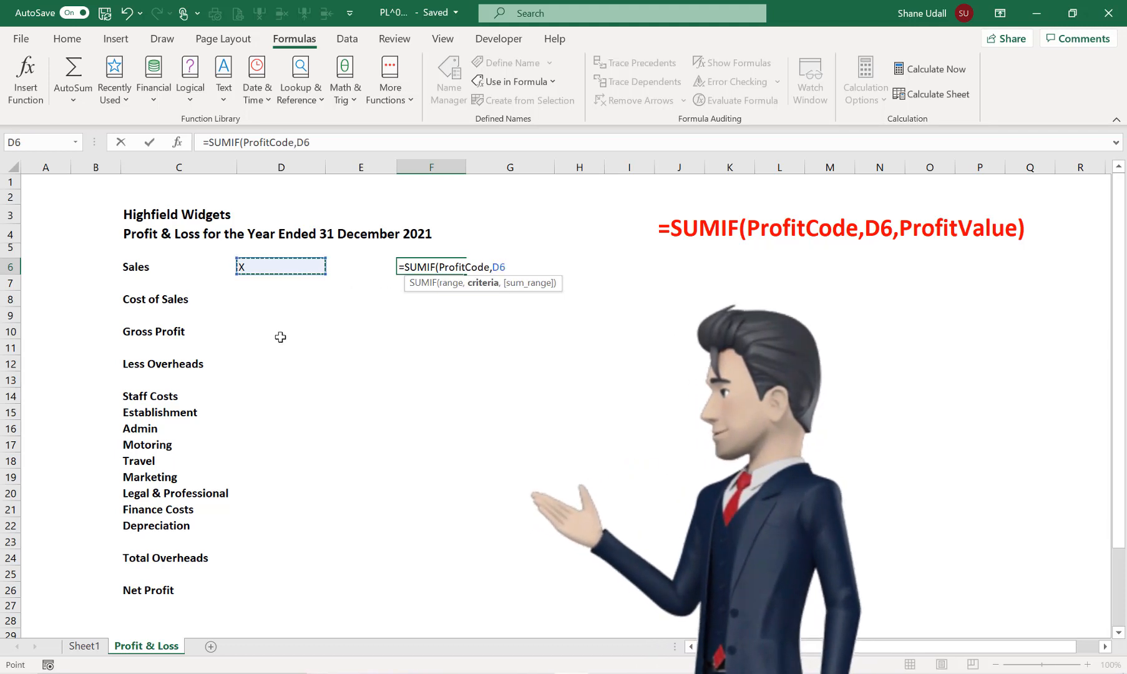
pyautogui.write(',Pro')
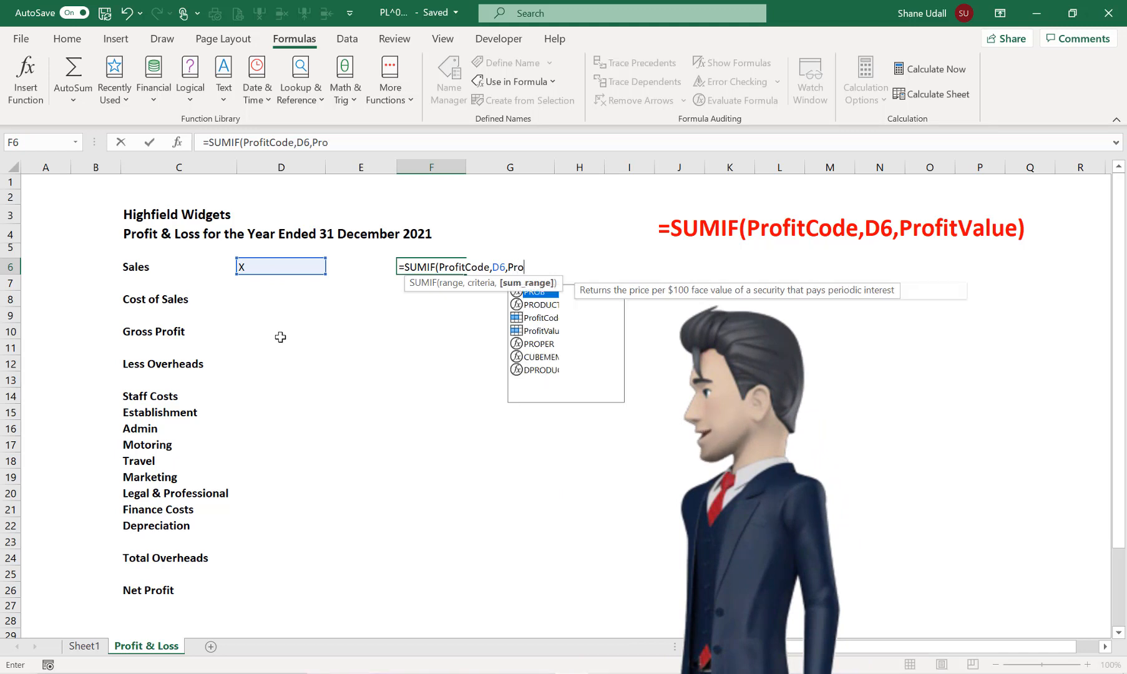
pyautogui.write('fitValue)')
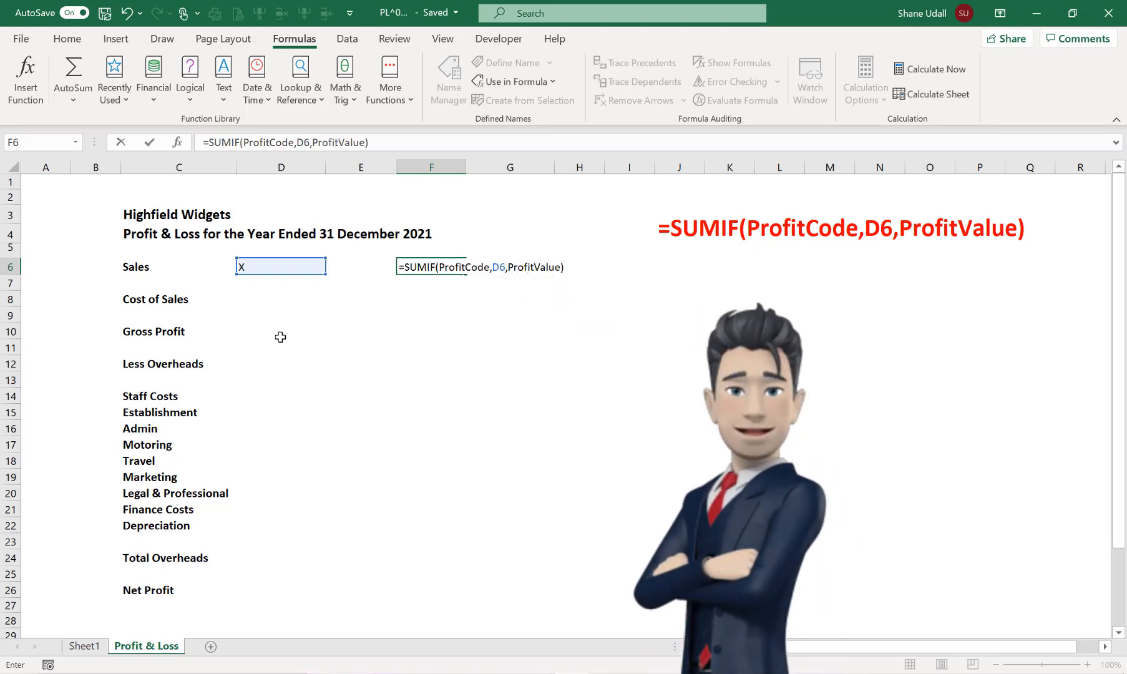
pyautogui.press('Return')
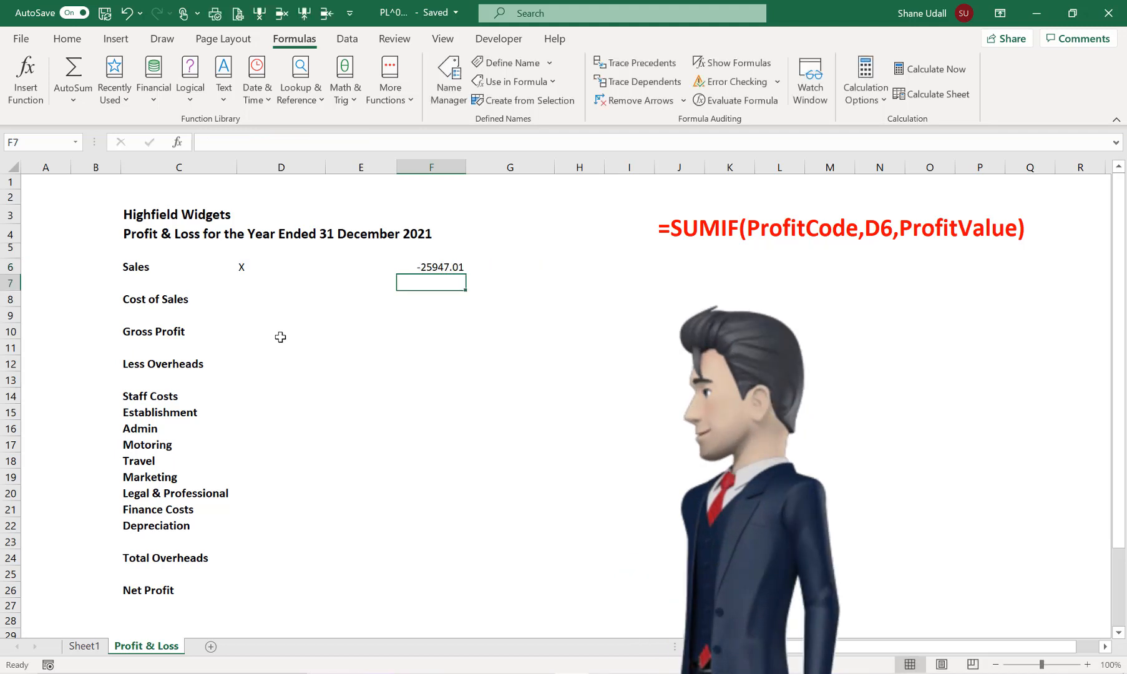
# - Check the Sales figure in F6 against the sum of the two accounts coded X in D3:D4 on Sheet1
pyautogui.click(435, 266)
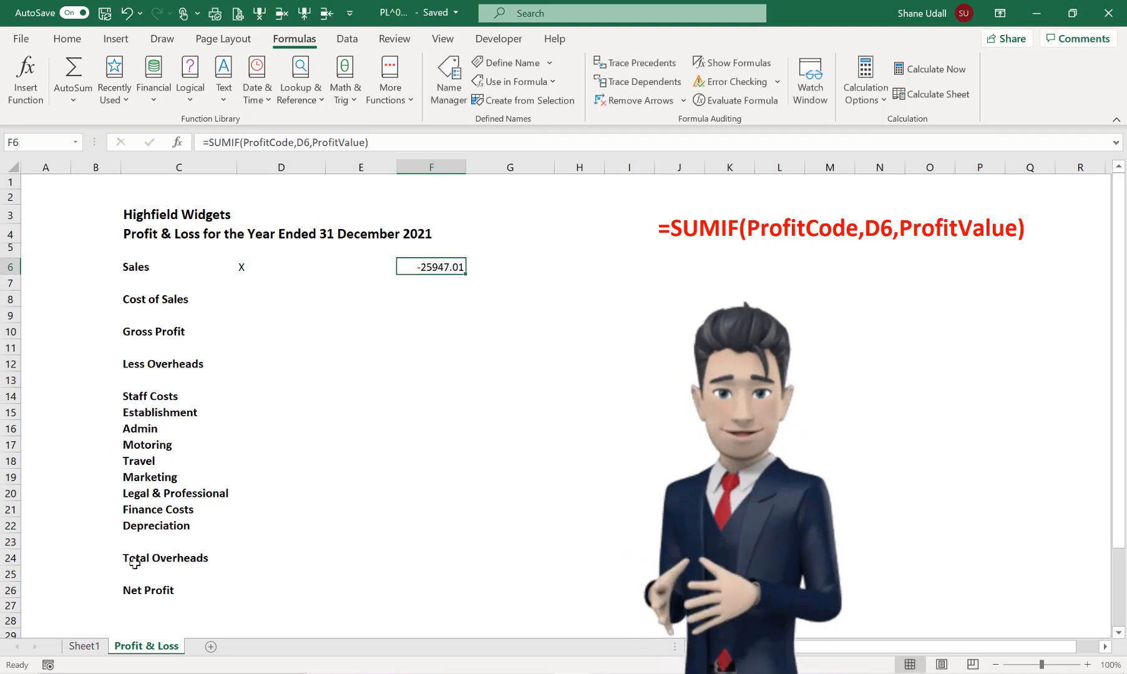
pyautogui.click(86, 648)
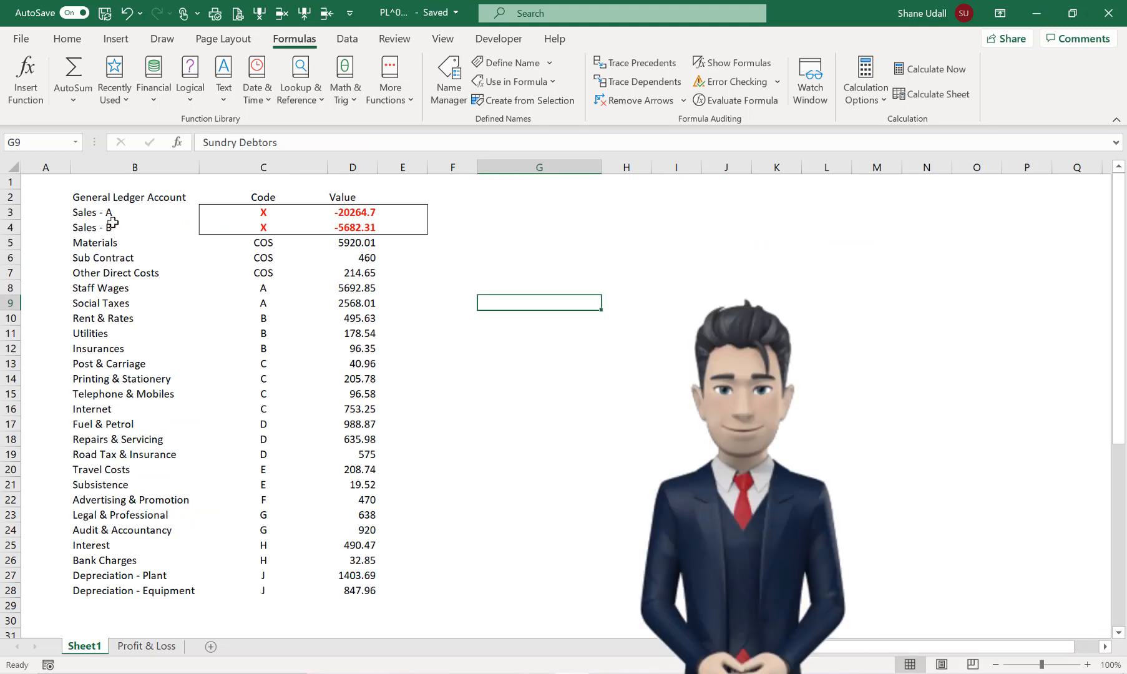
pyautogui.click(221, 218)
pyautogui.moveTo(246, 220); pyautogui.dragTo(345, 227)
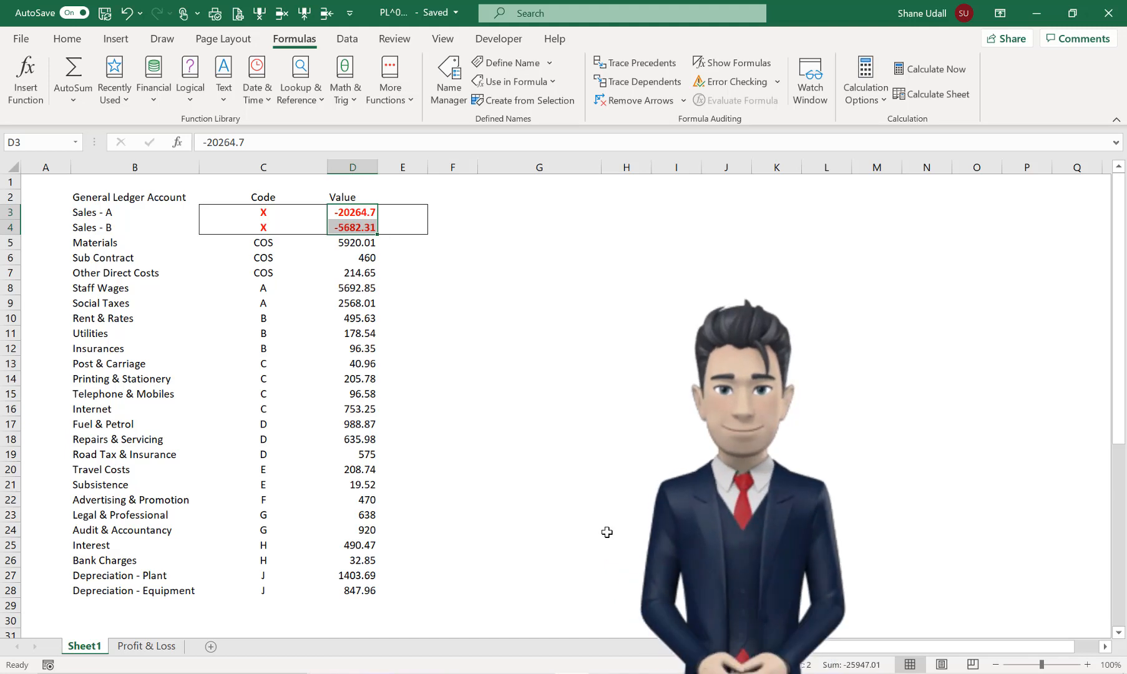
pyautogui.click(129, 648)
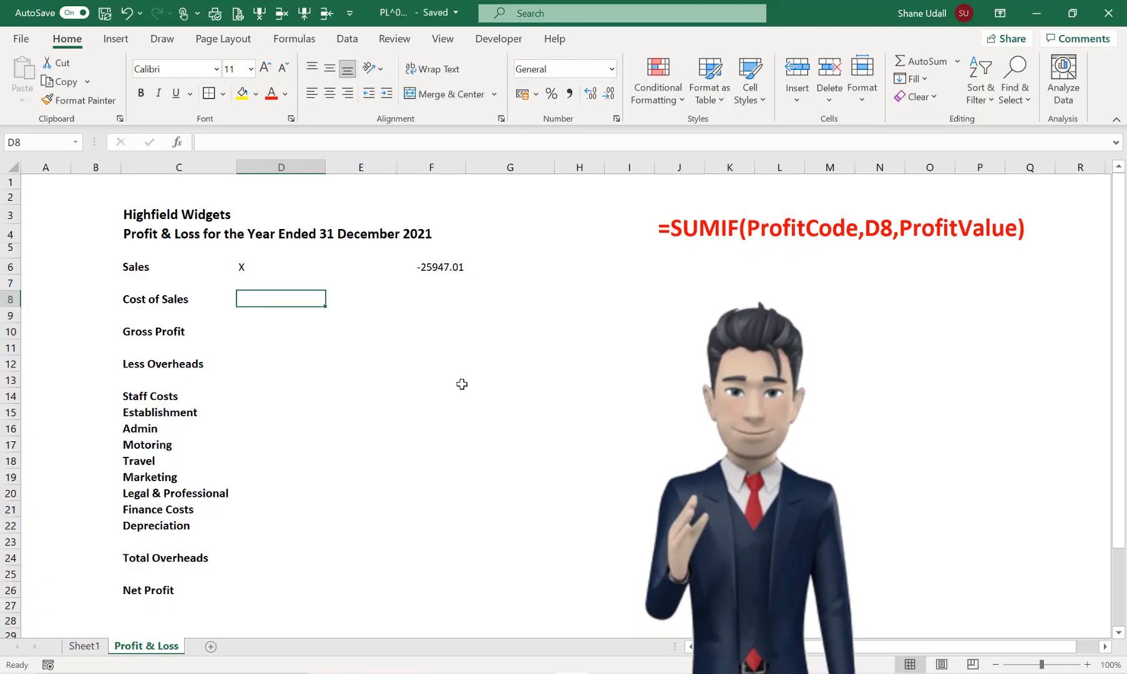
# - Enter the code COS in D8 and the formula =SUMIF(ProfitCode,D8,ProfitValue) for Cost of Sales in F8
pyautogui.write('COS')
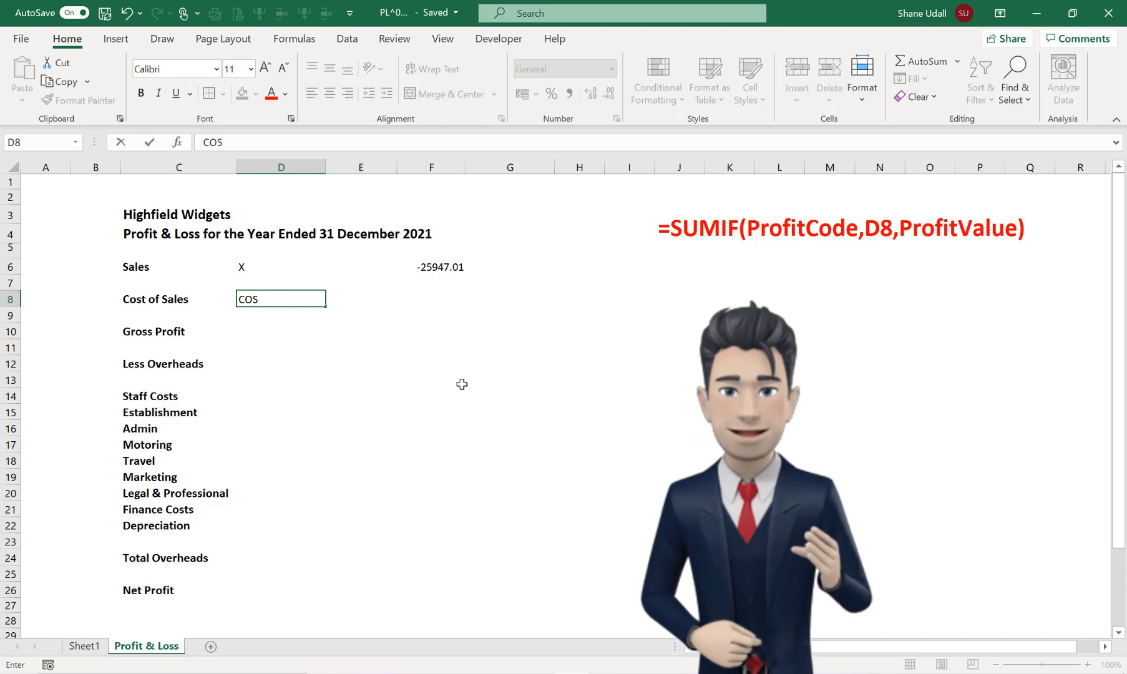
pyautogui.click(440, 297)
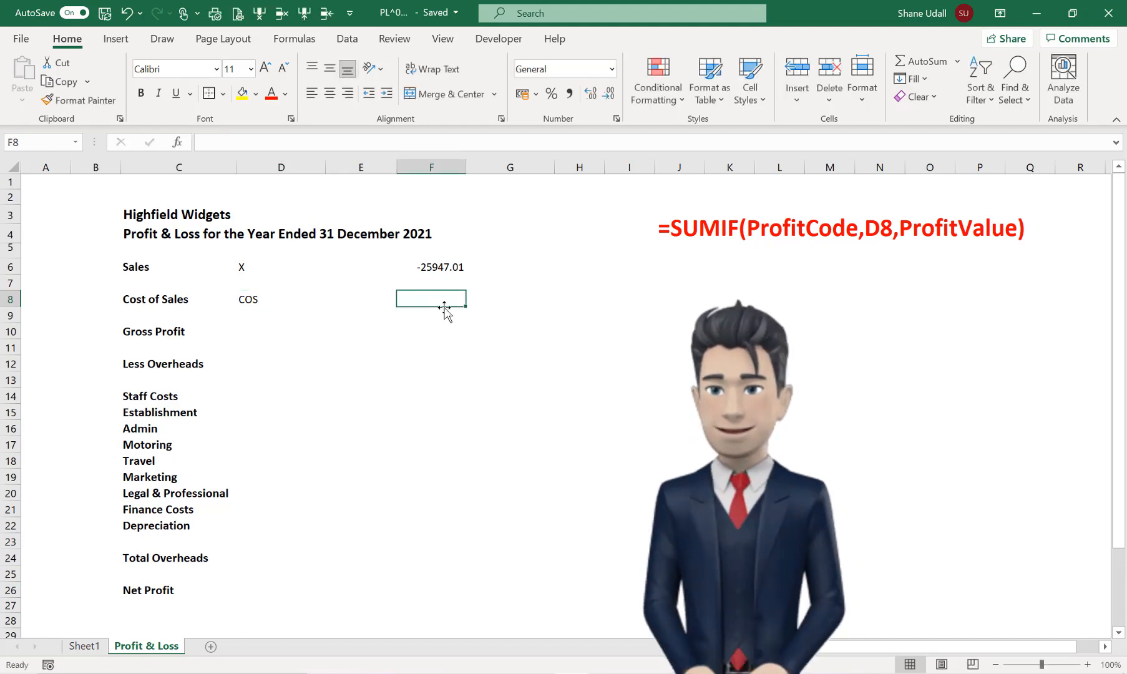
pyautogui.write('+')
pyautogui.press('BackSpace')
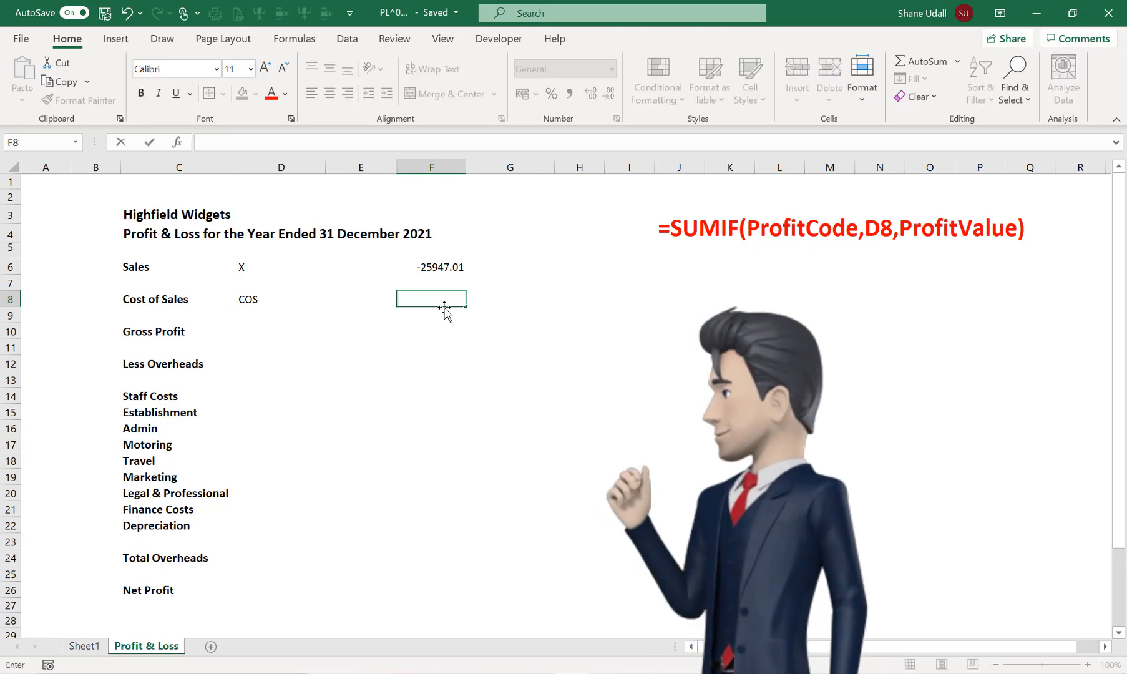
pyautogui.write('=SU')
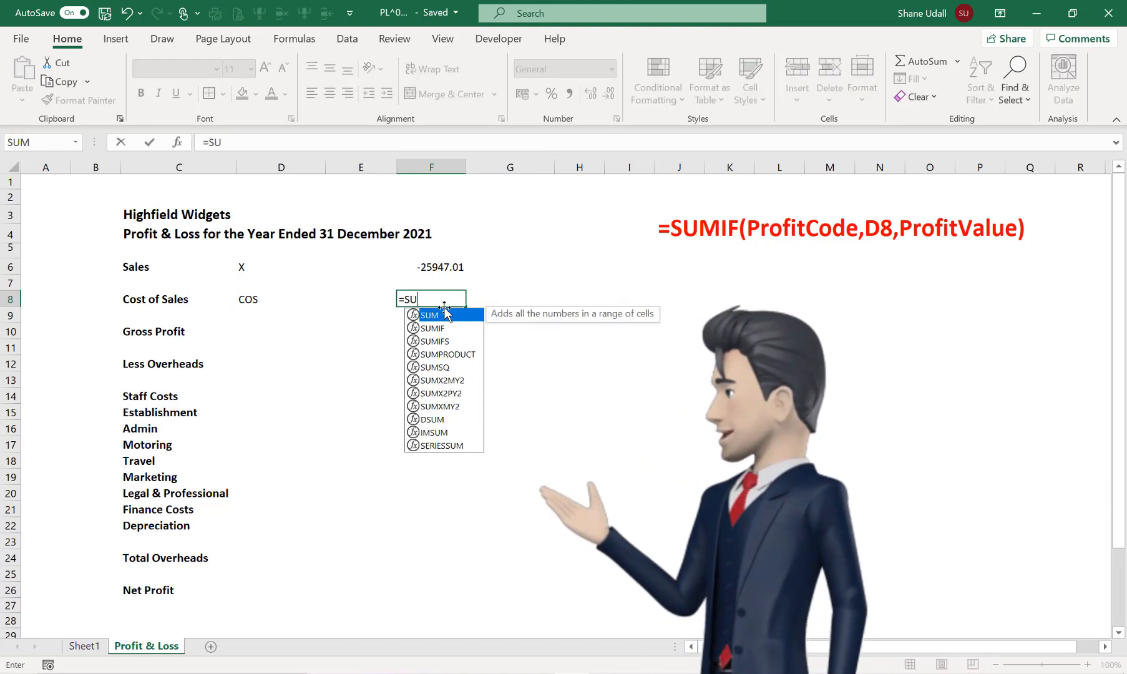
pyautogui.write('MIF(P')
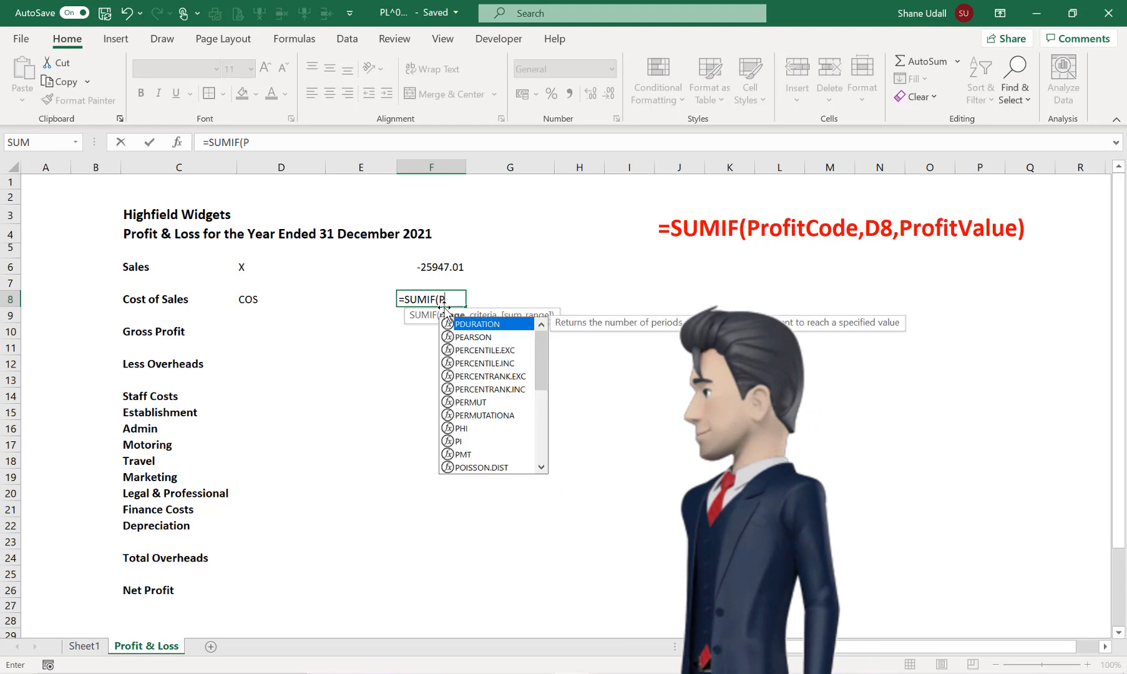
pyautogui.write('rofitCo')
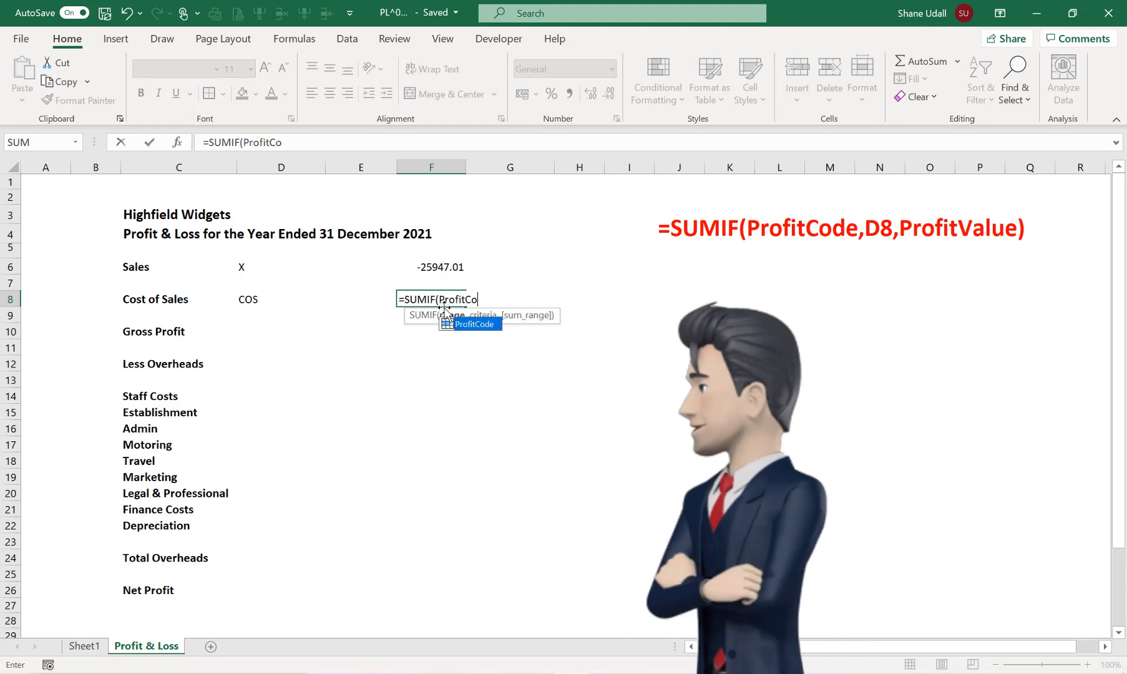
pyautogui.write('de,')
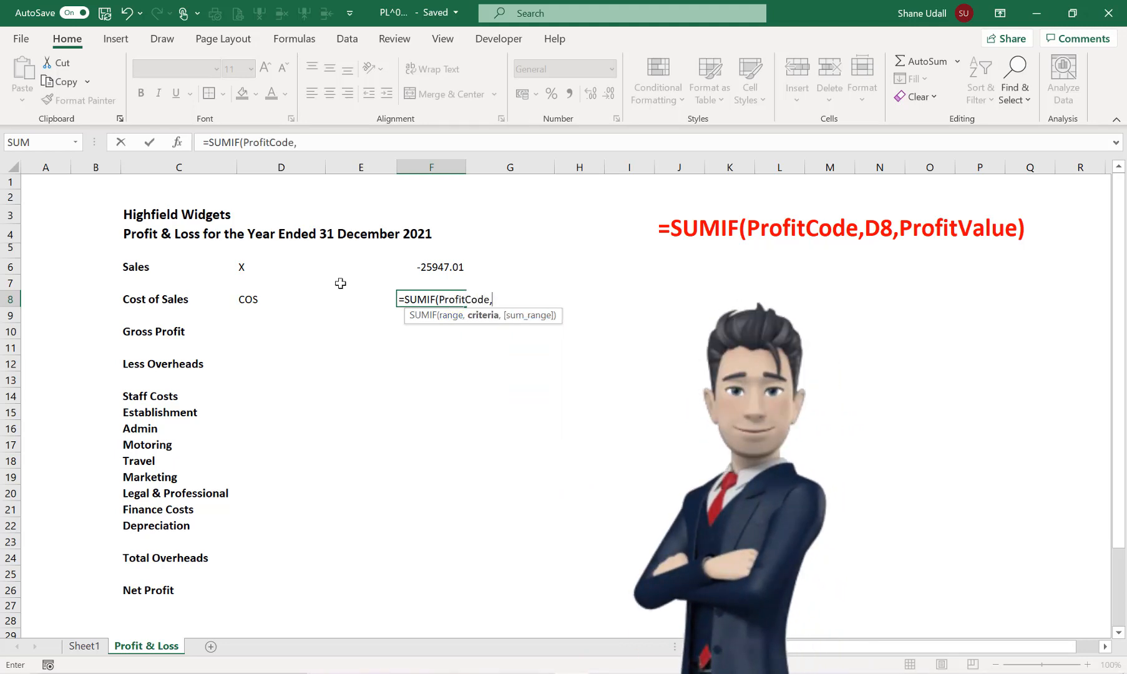
pyautogui.click(249, 299)
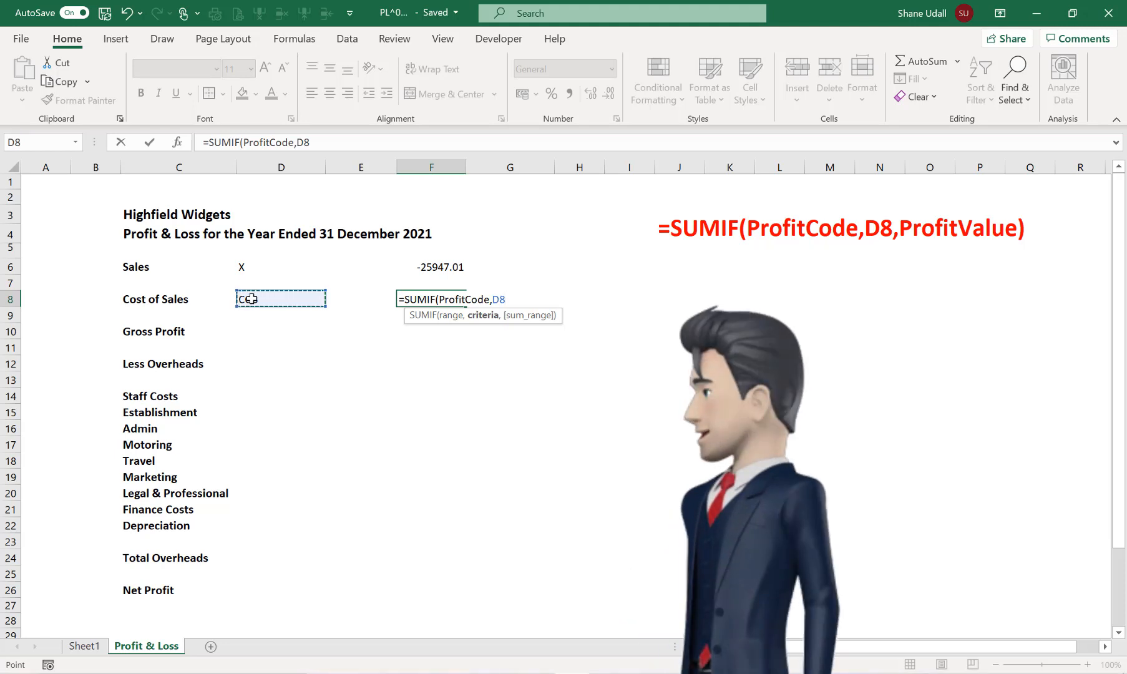
pyautogui.write(',Profi')
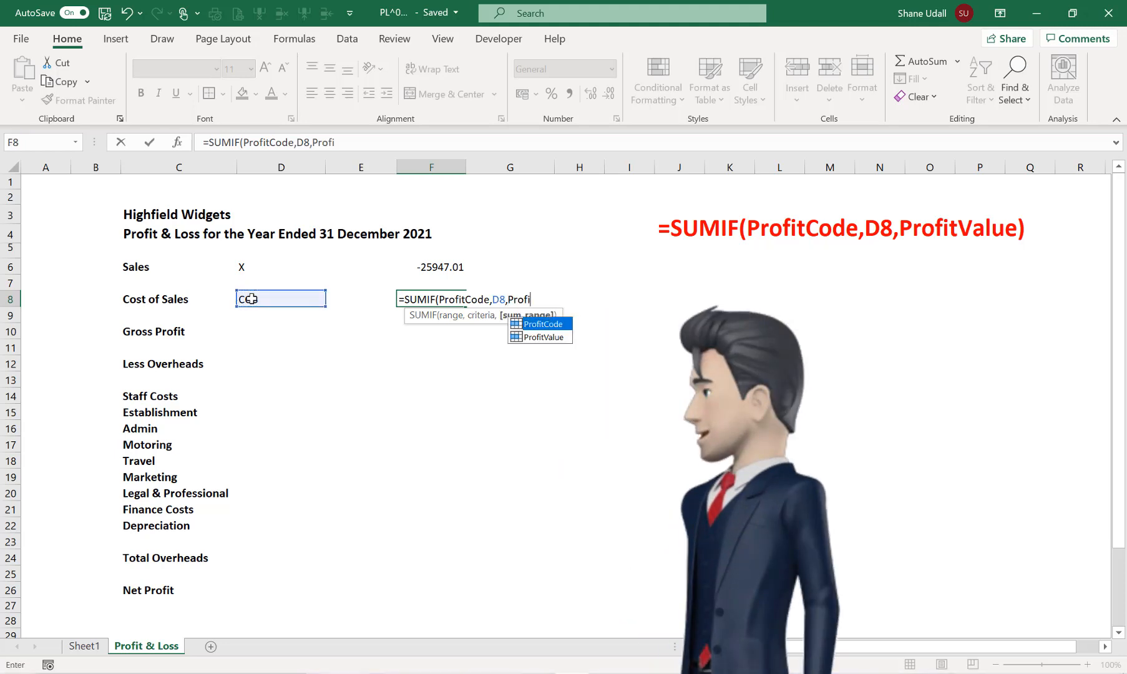
pyautogui.write('tValue)')
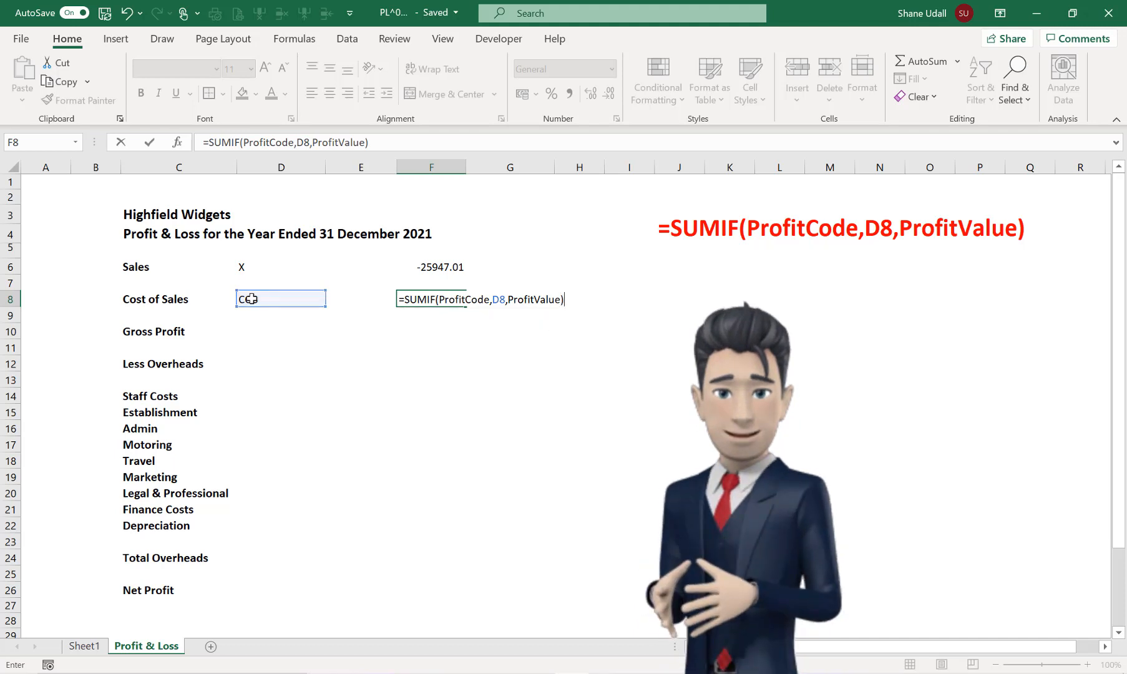
pyautogui.press('Return')
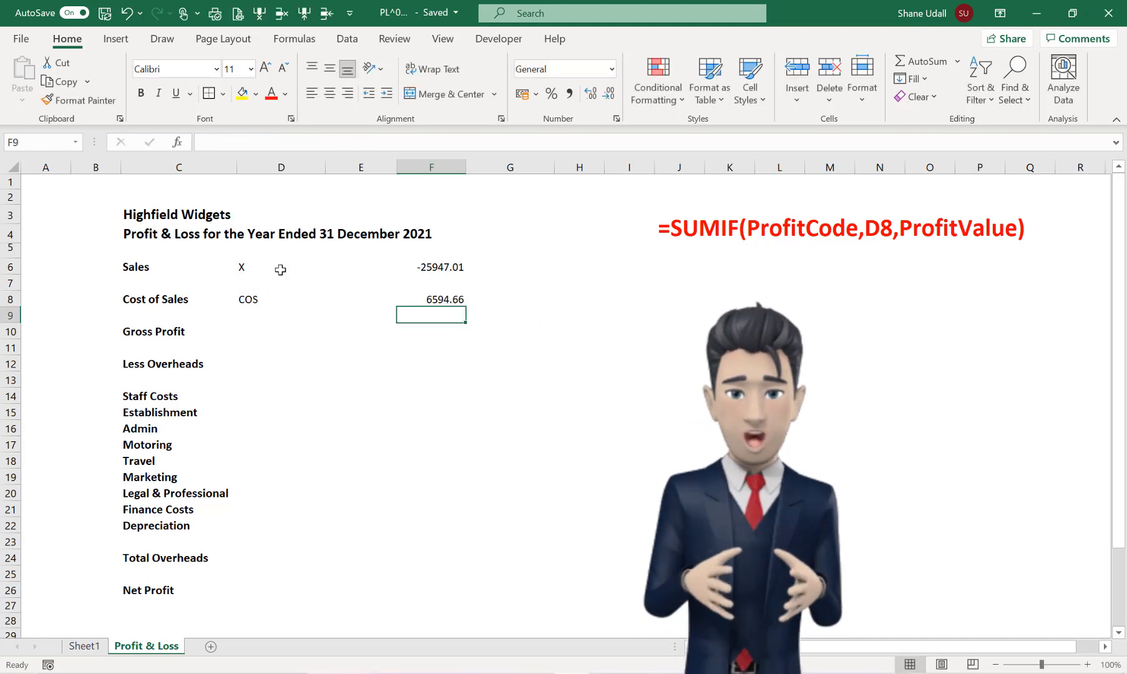
# - Check the Cost of Sales figure in F8 against the sum of the three accounts coded COS in D5:D7 on Sheet1
pyautogui.click(430, 298)
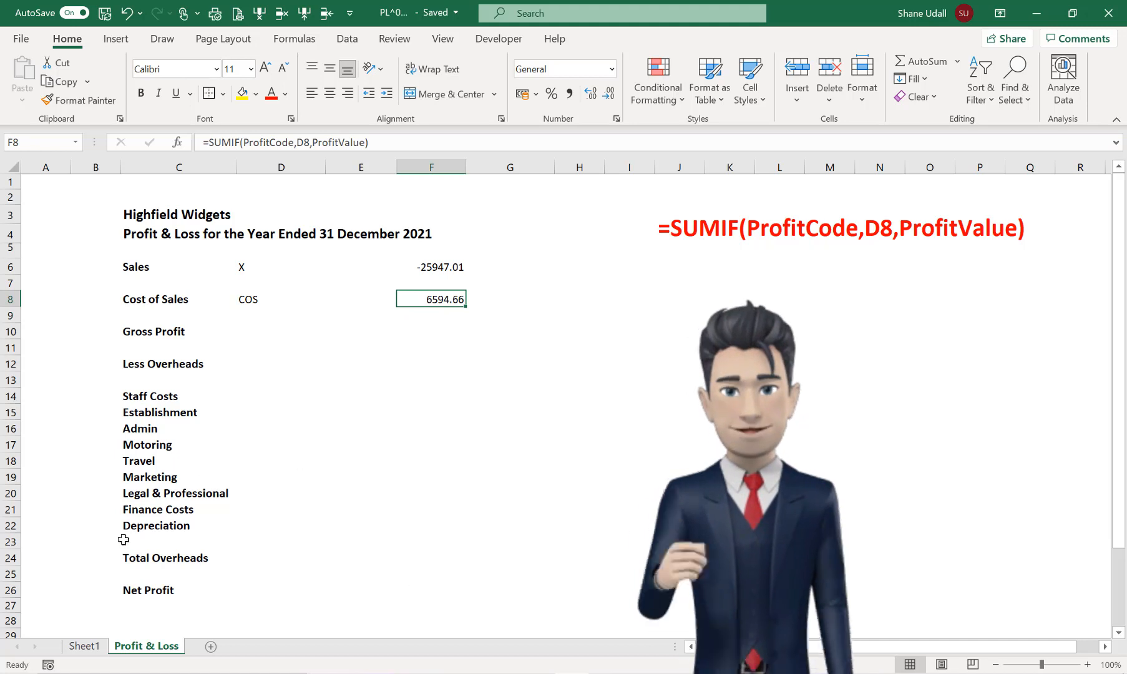
pyautogui.click(85, 646)
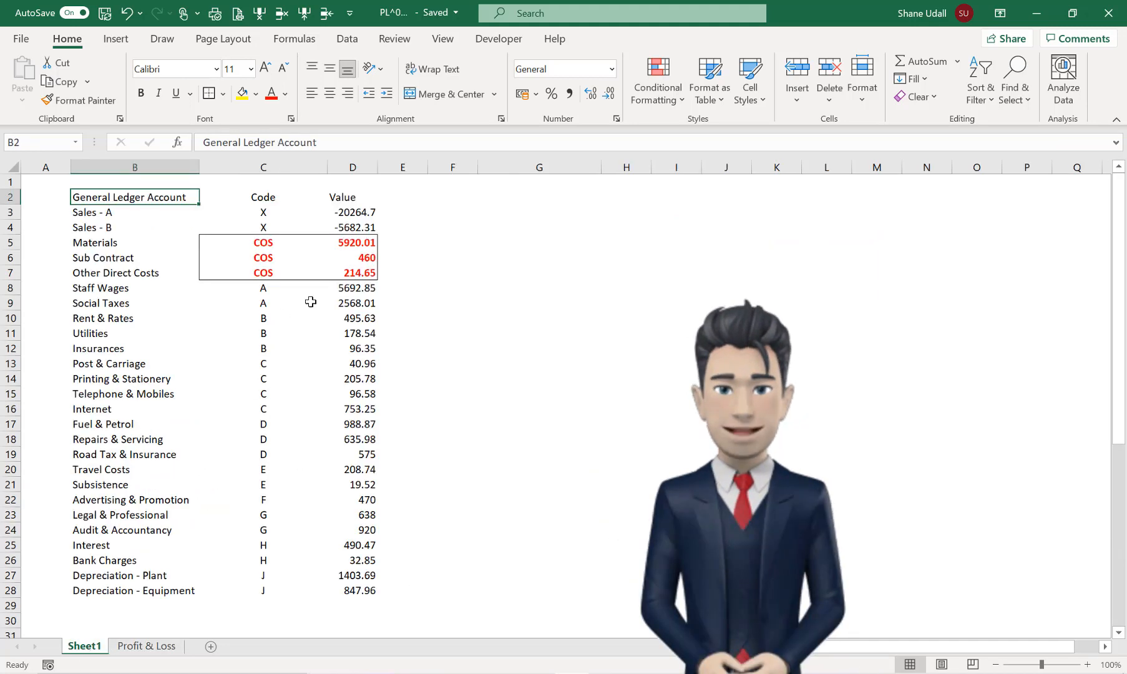
pyautogui.moveTo(354, 241); pyautogui.dragTo(354, 273)
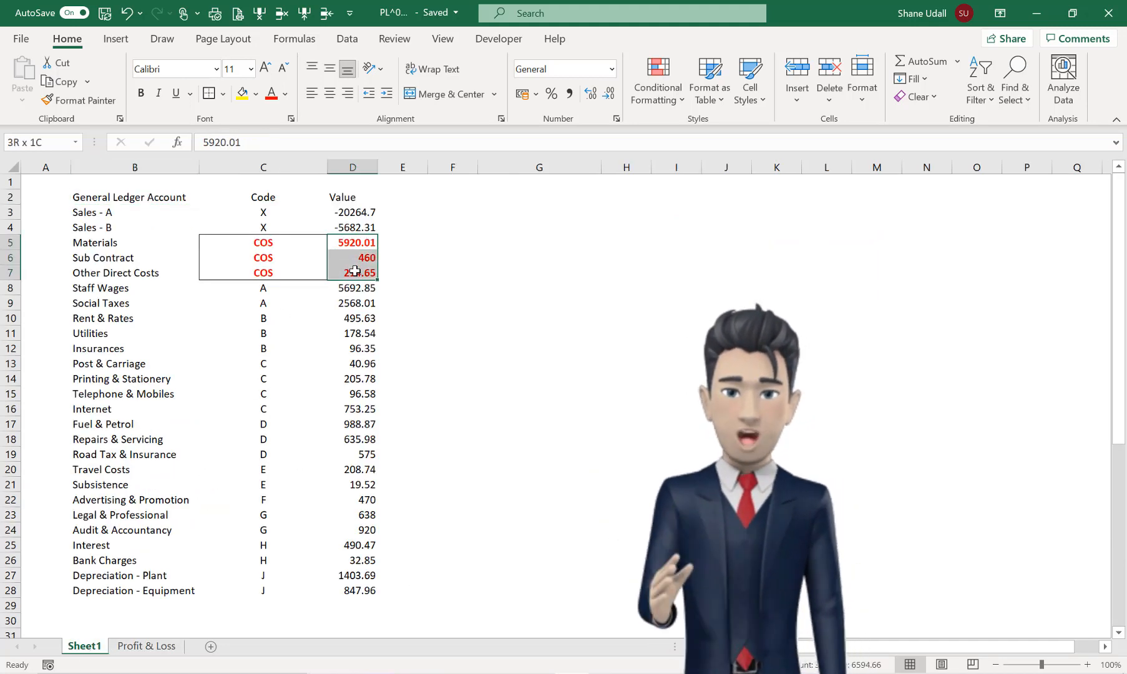
pyautogui.moveTo(256, 245); pyautogui.dragTo(262, 273)
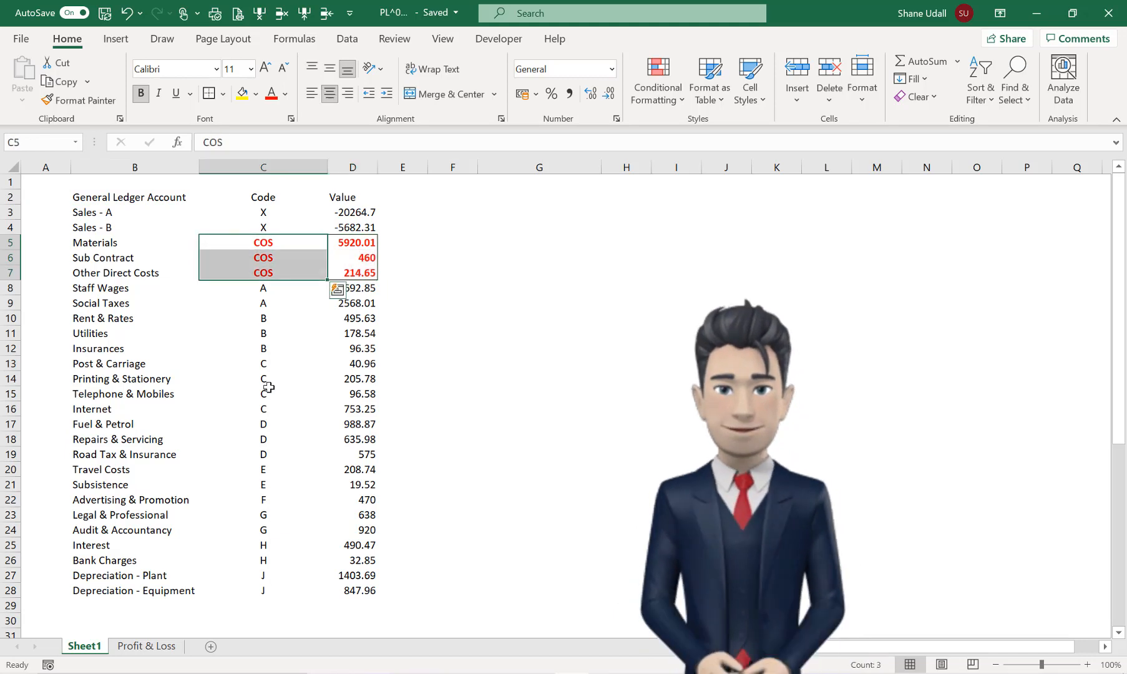
pyautogui.click(167, 646)
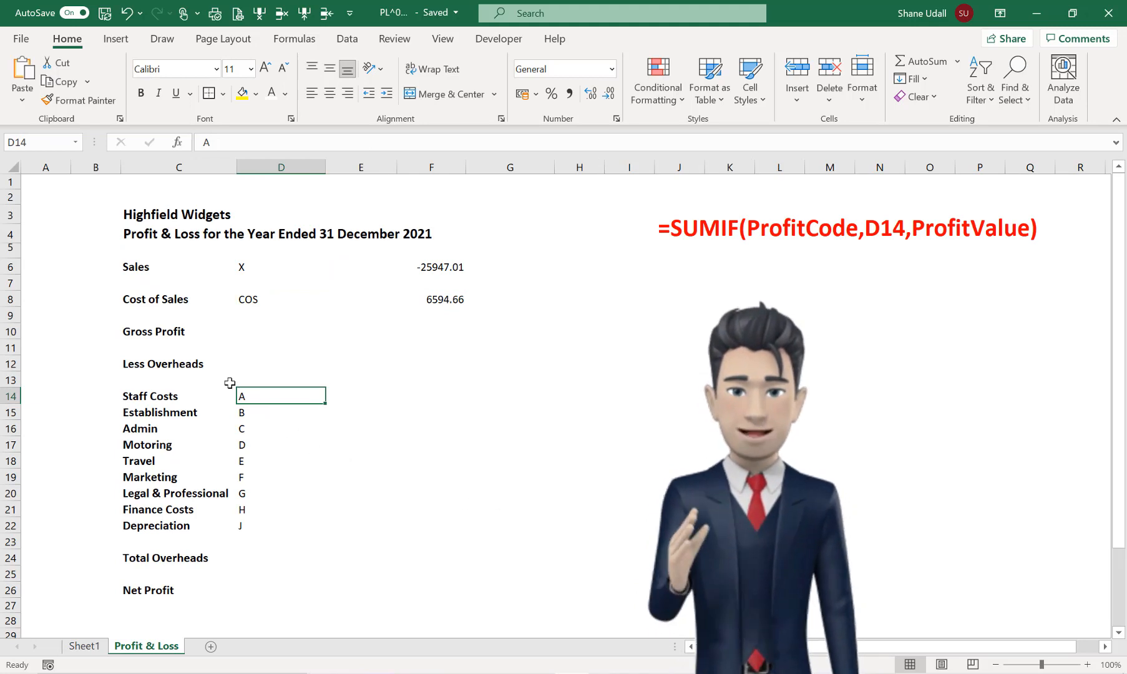
# - Review the overhead categories and their codes A to J in C14:D22, and set the font colour of the SUMIF formulas in E14:E22 to black
pyautogui.moveTo(251, 396); pyautogui.dragTo(248, 523)
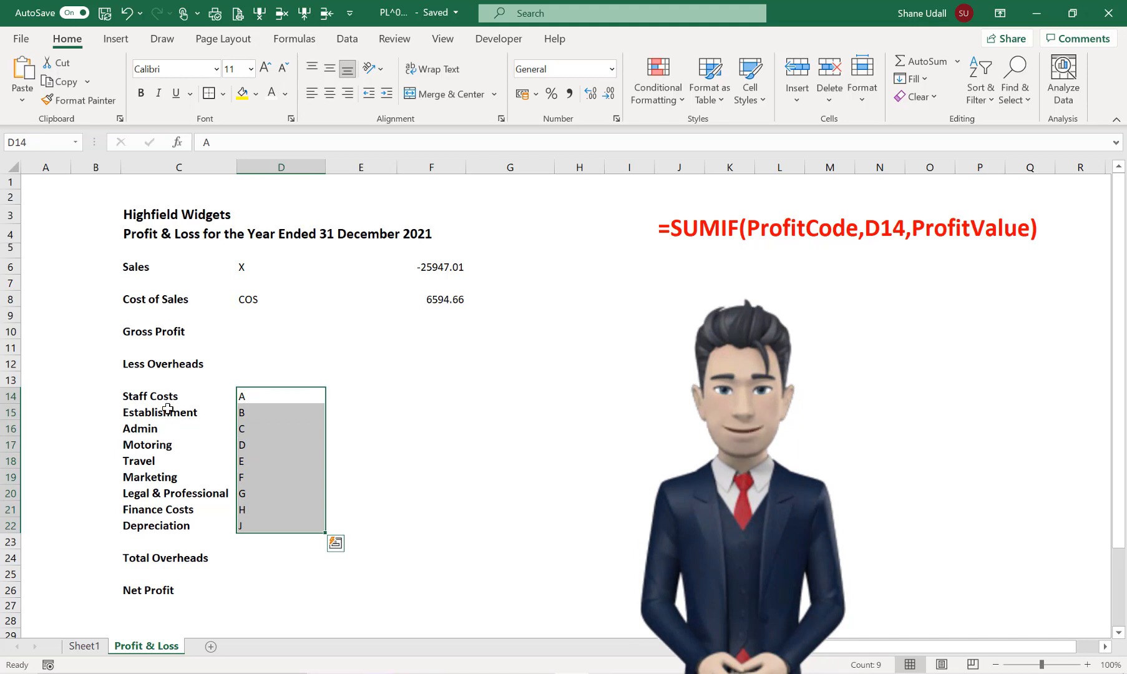
pyautogui.moveTo(163, 399); pyautogui.dragTo(163, 526)
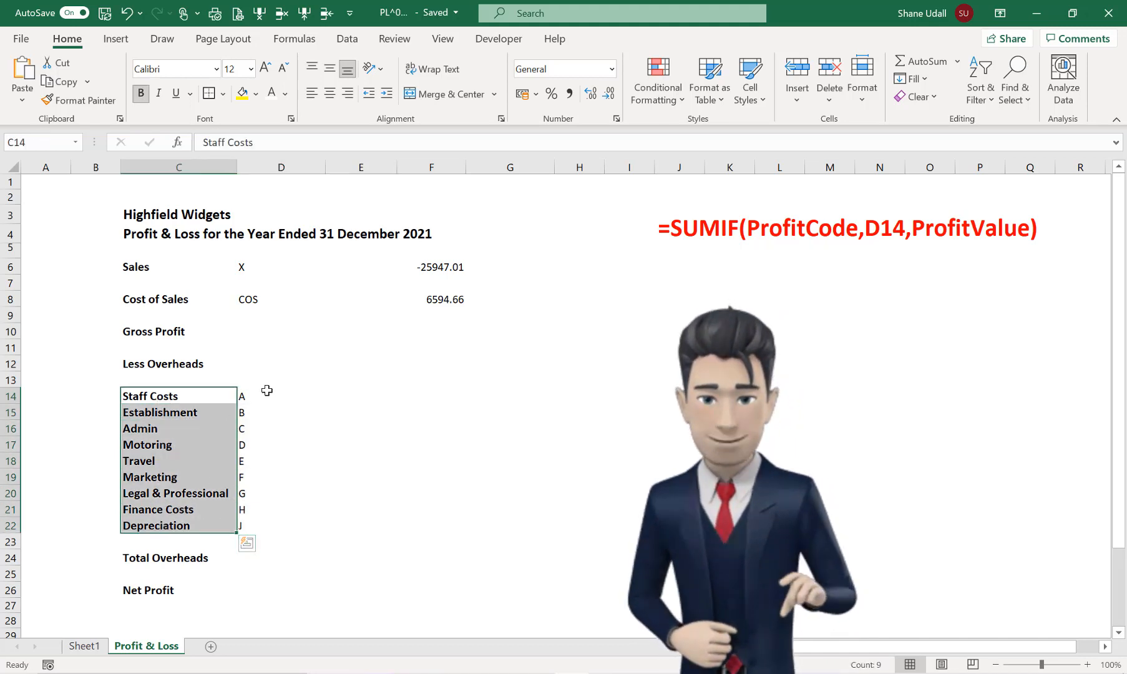
pyautogui.moveTo(244, 396); pyautogui.dragTo(243, 524)
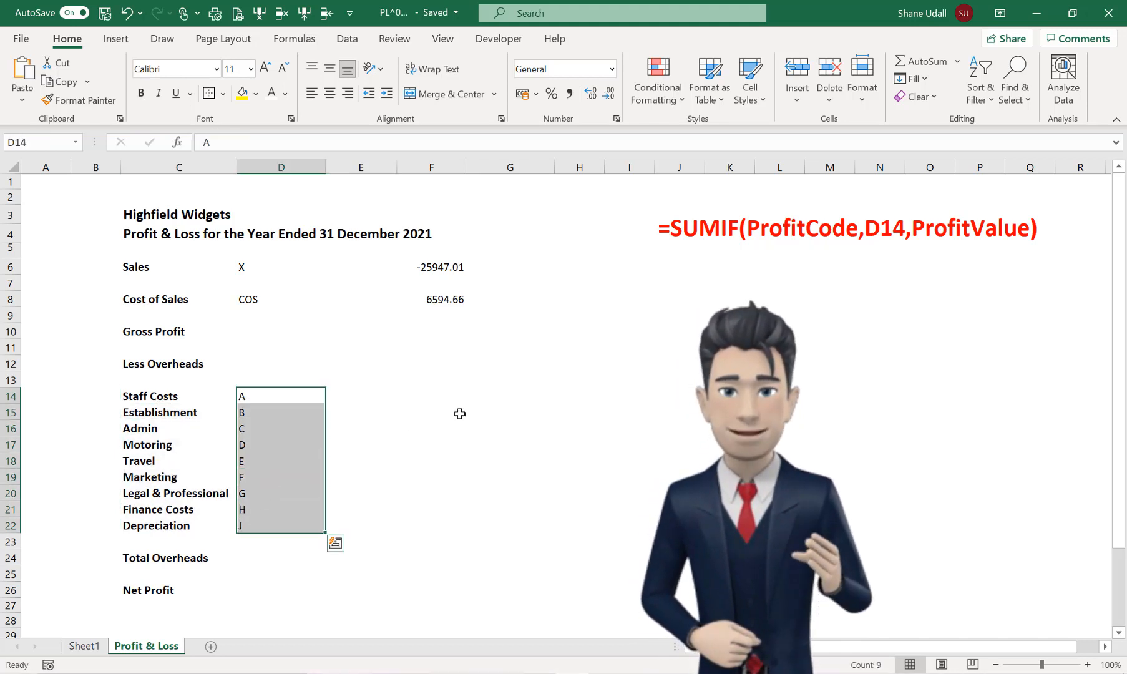
pyautogui.moveTo(357, 397); pyautogui.dragTo(342, 521)
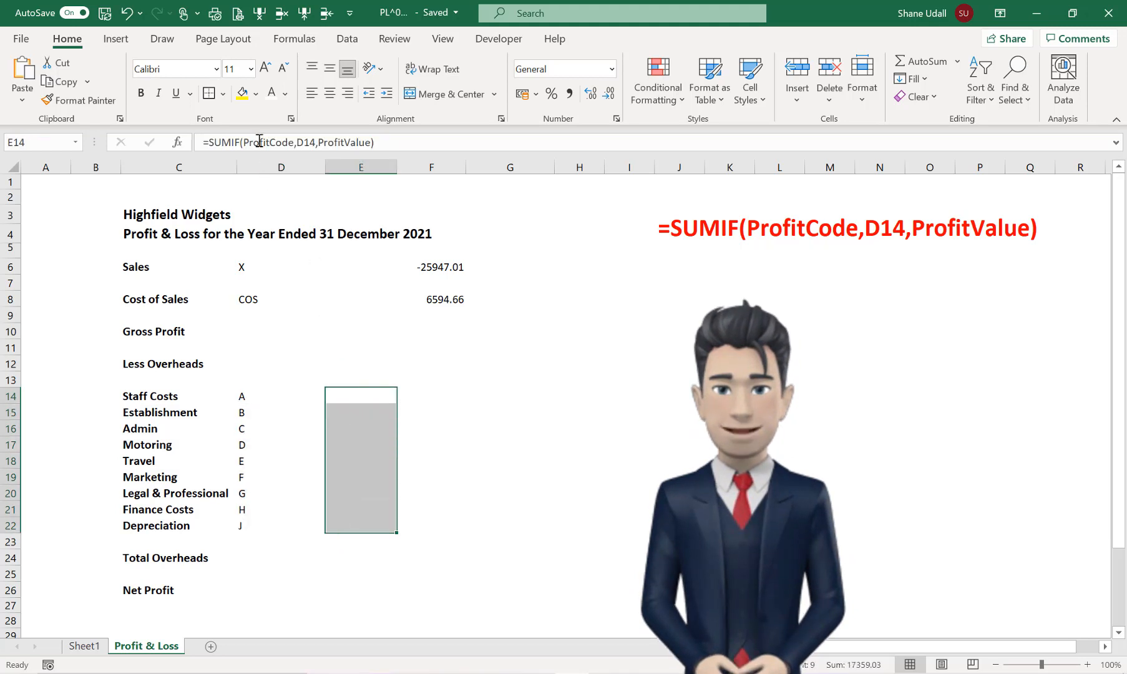
pyautogui.click(285, 94)
pyautogui.click(331, 111)
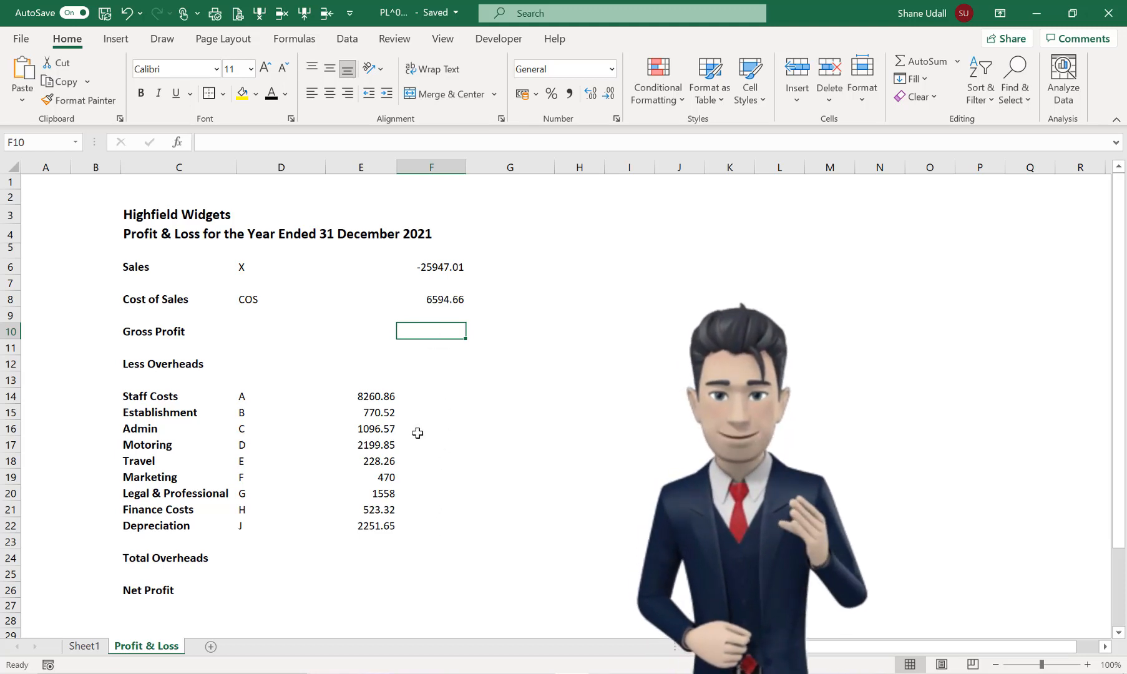
# - Enter the Gross Profit formula +F6-F8 in F10 to subtract Cost of Sales from Sales
pyautogui.write('+')
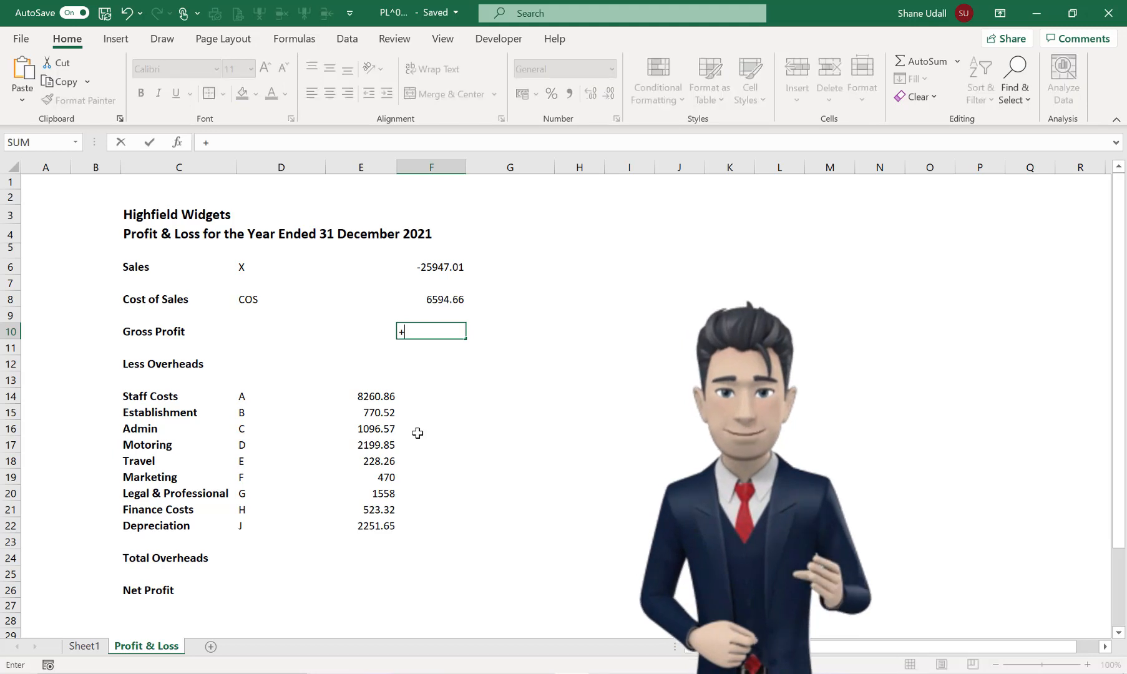
pyautogui.click(427, 273)
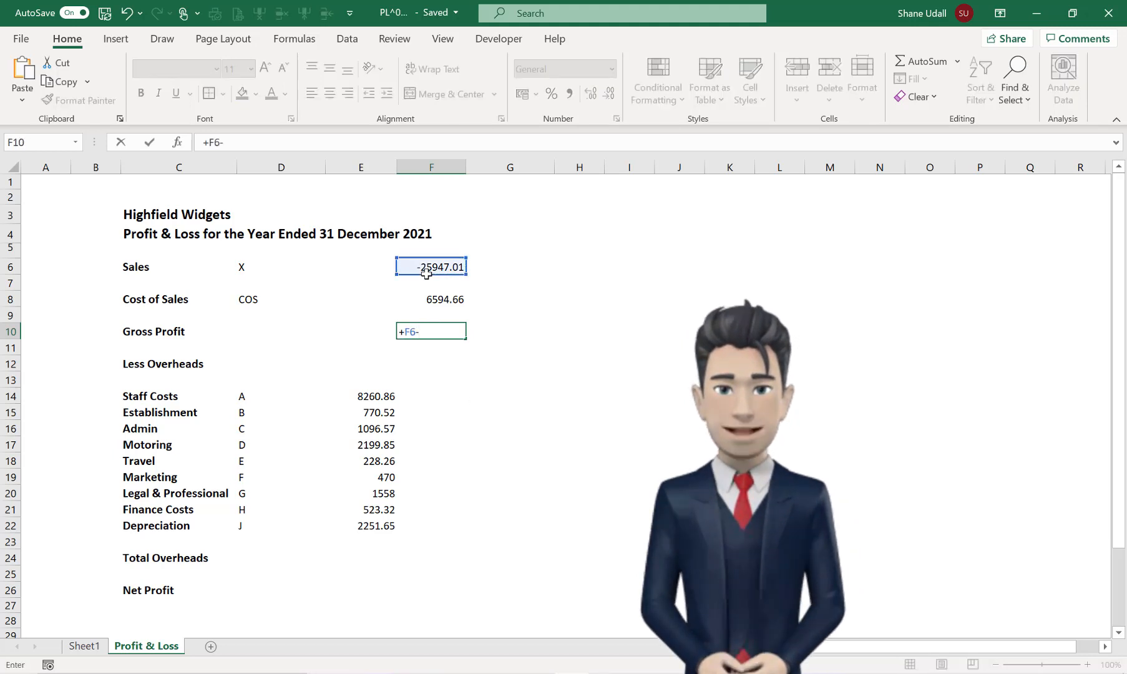
pyautogui.write('-')
pyautogui.click(430, 300)
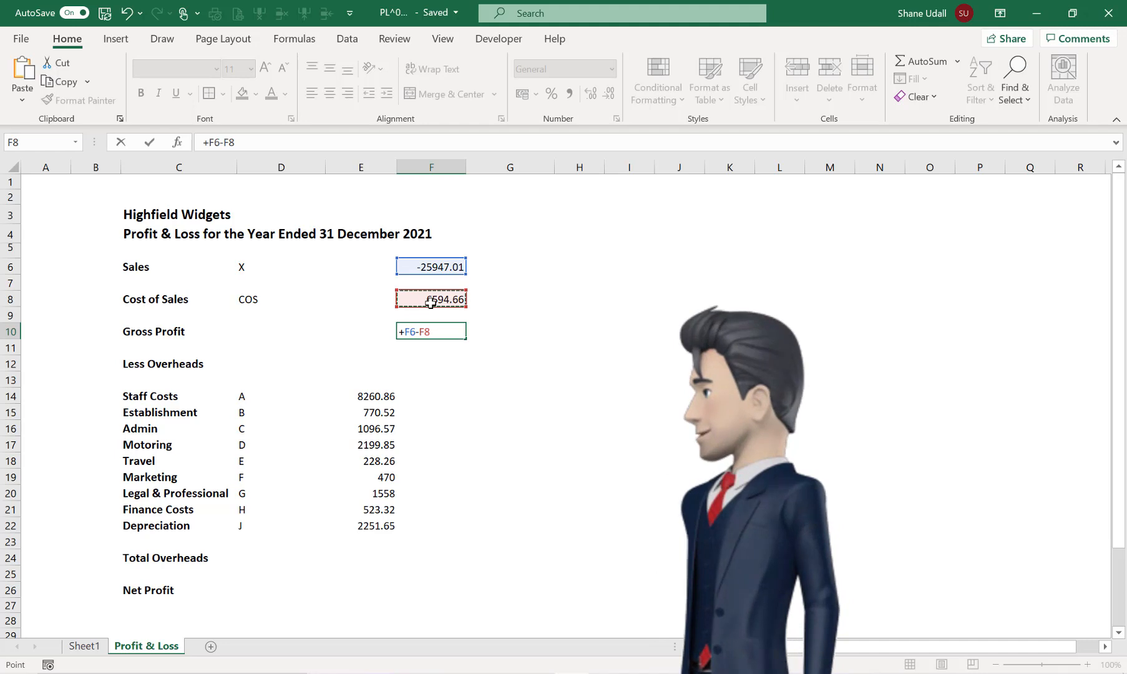
pyautogui.press('Return')
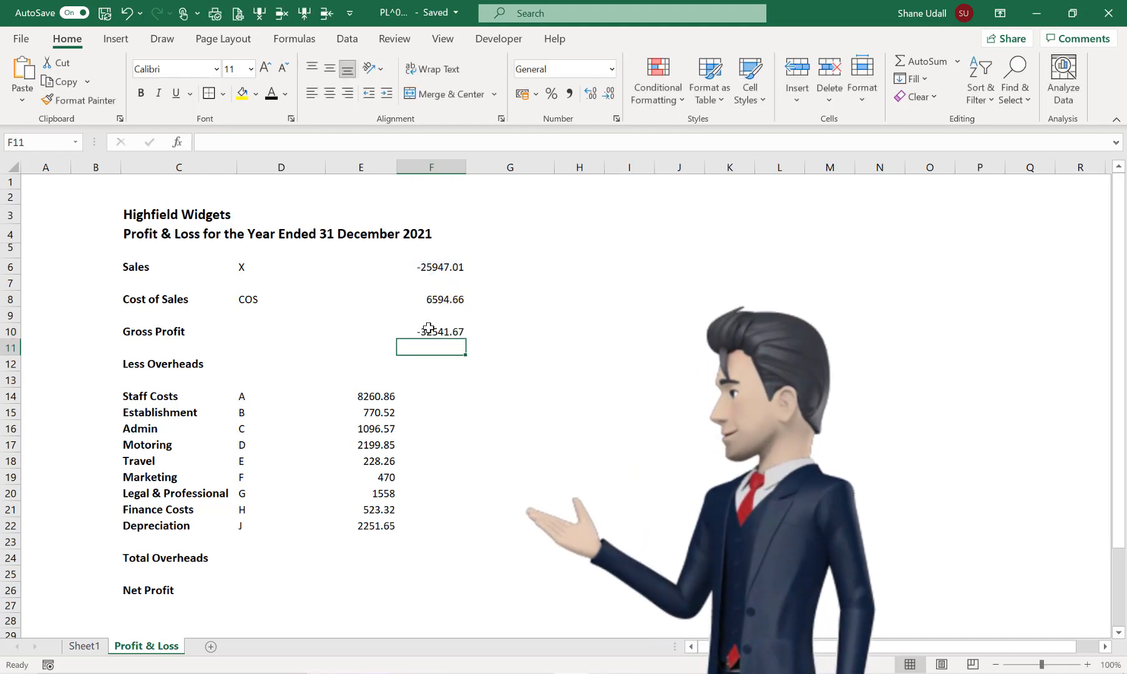
pyautogui.click(413, 330)
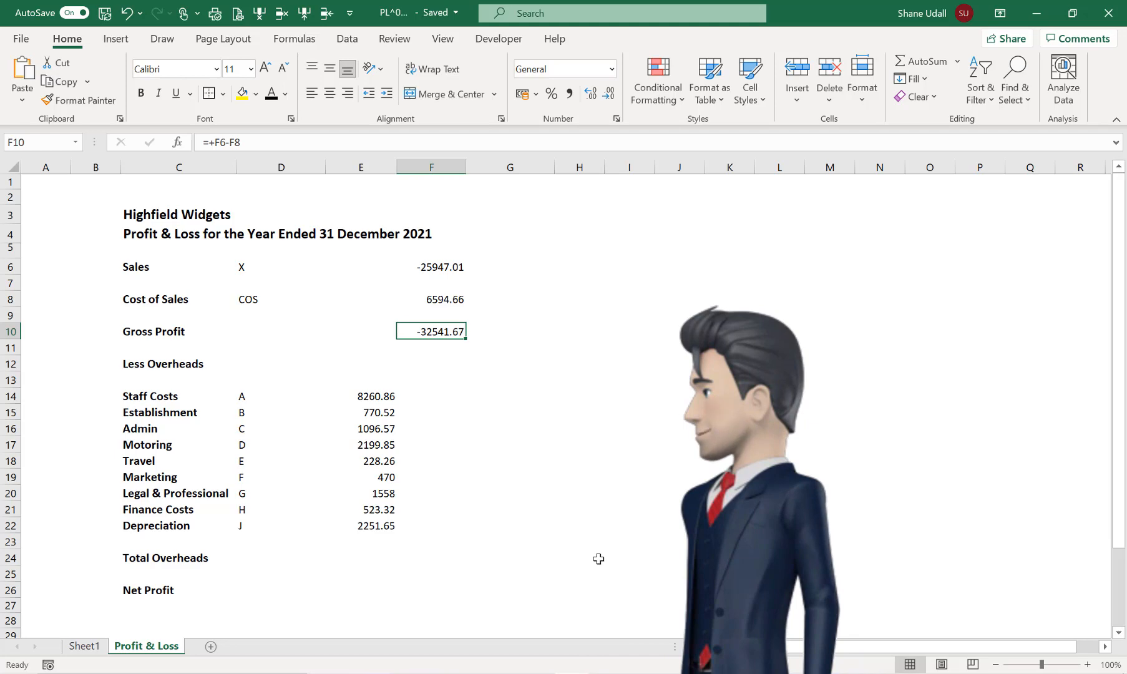
# - Reverse the sign of the Sales formula in F6 to -SUMIF(ProfitCode,D6,ProfitValue) and check the Gross Profit in F10
pyautogui.click(448, 267)
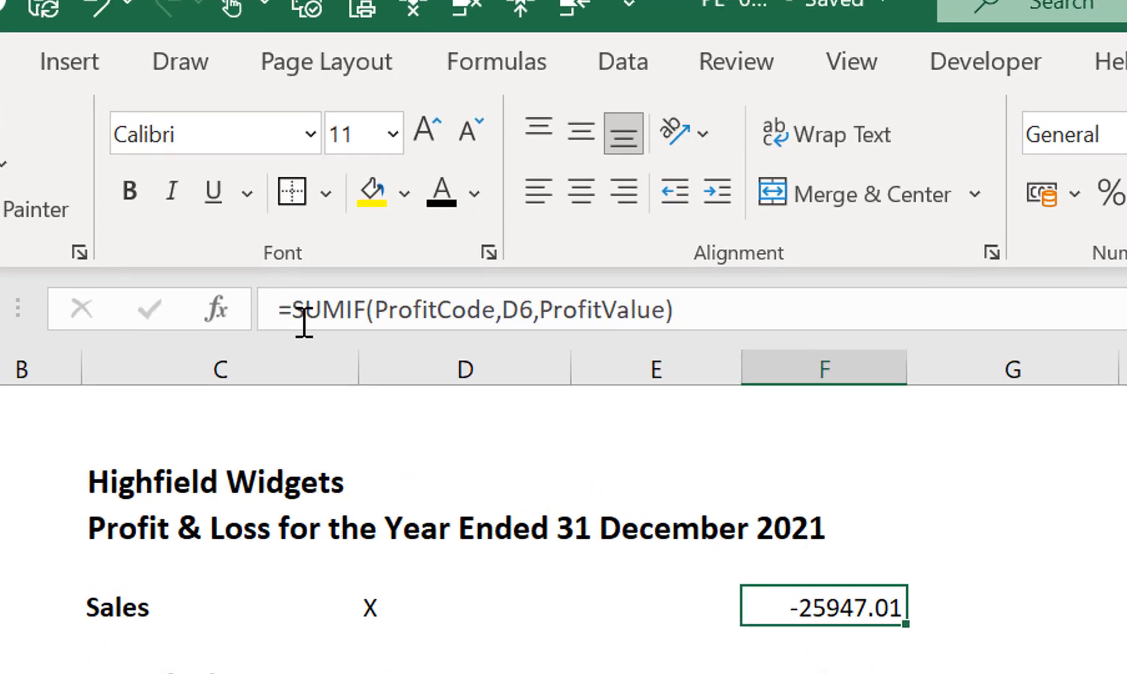
pyautogui.moveTo(289, 312); pyautogui.dragTo(259, 314)
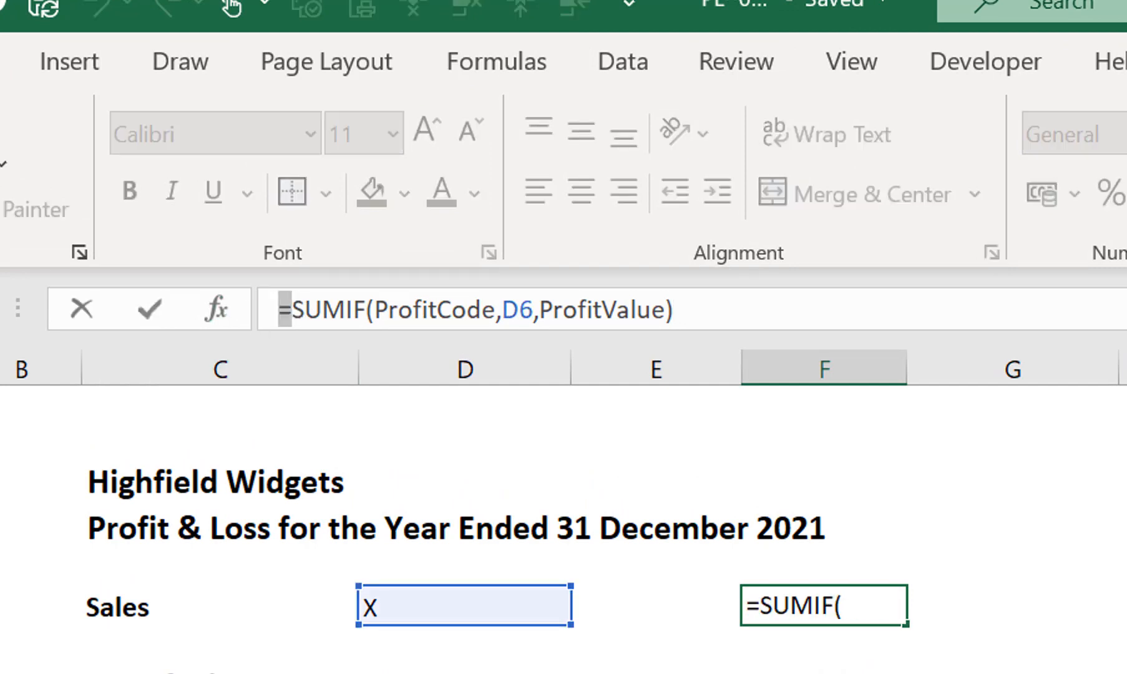
pyautogui.write('-')
pyautogui.press('Return')
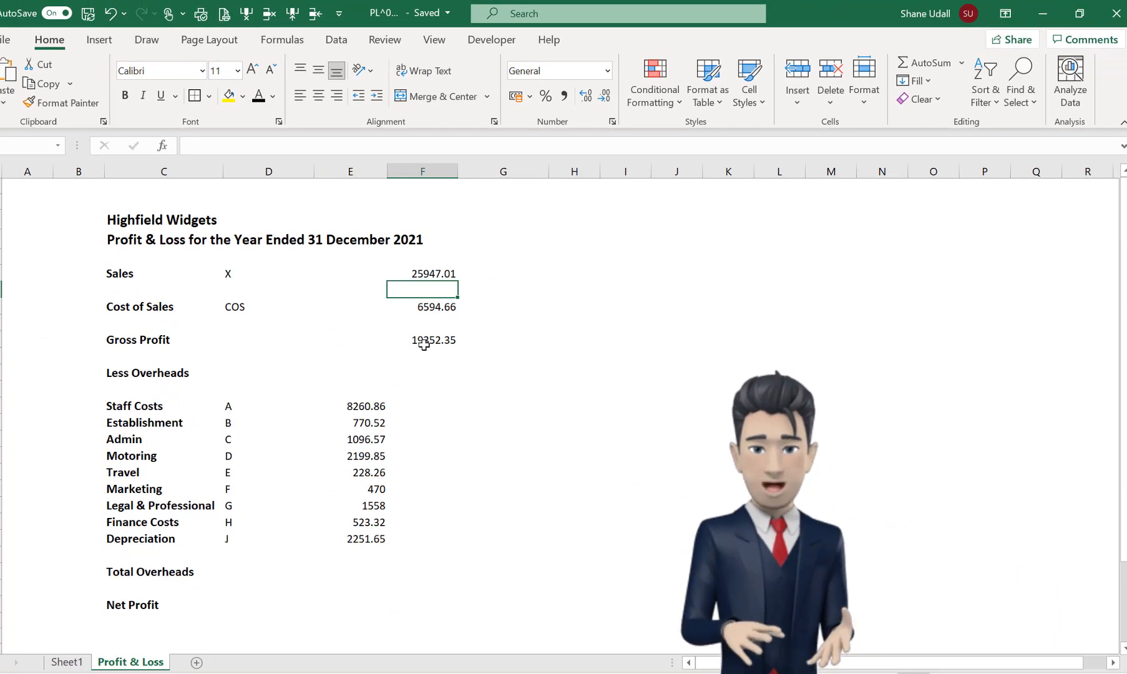
pyautogui.click(424, 342)
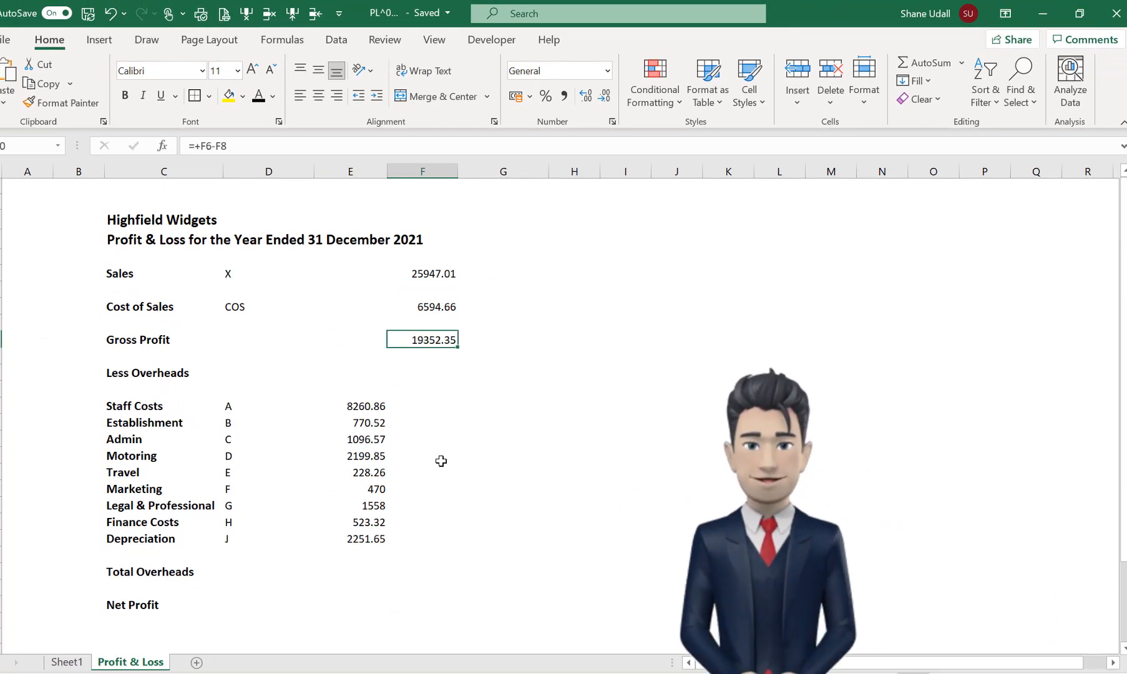
# - Enter the formula =sum(E14:E22) for Total Overheads in F24
pyautogui.click(422, 572)
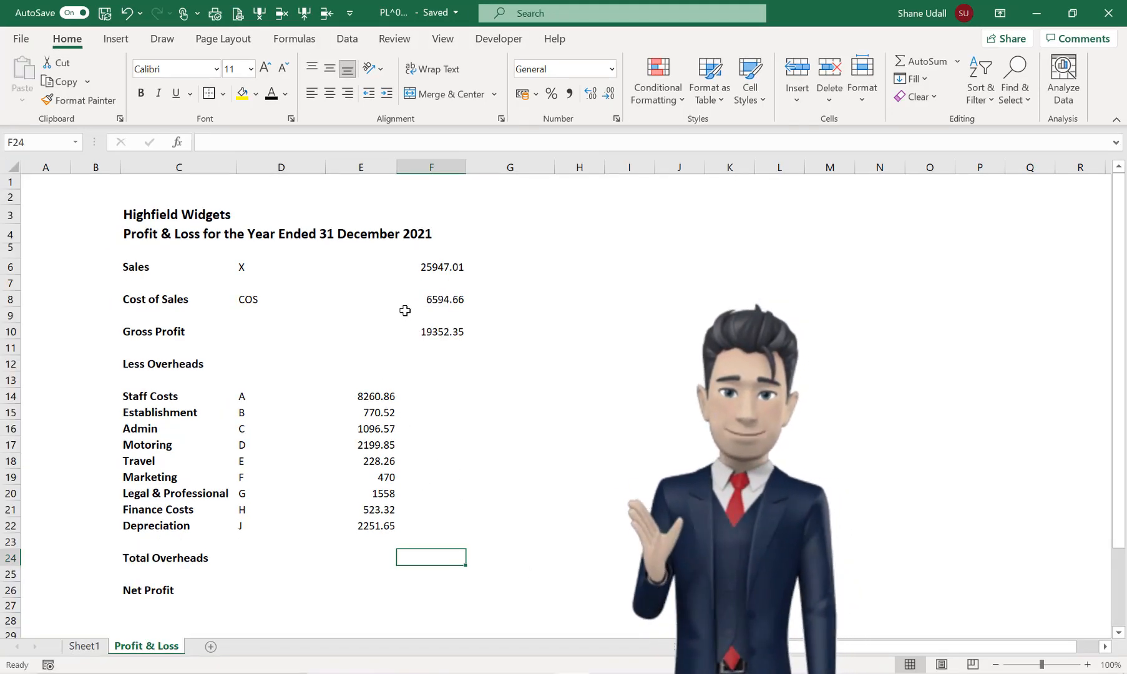
pyautogui.write('=sum')
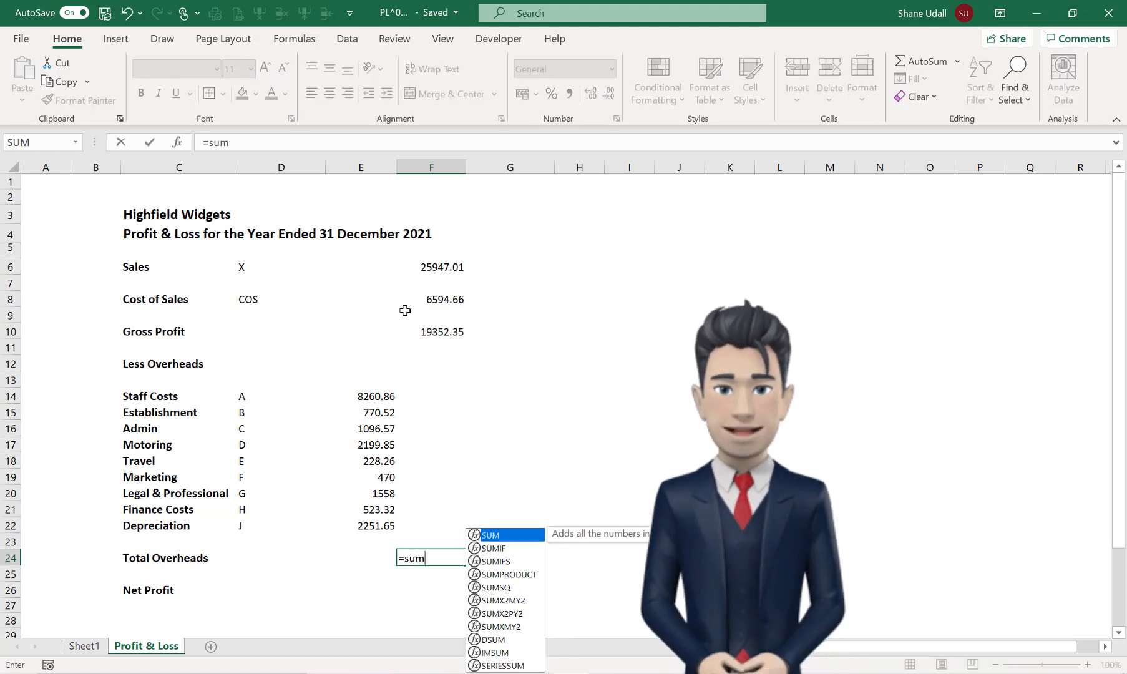
pyautogui.write('(')
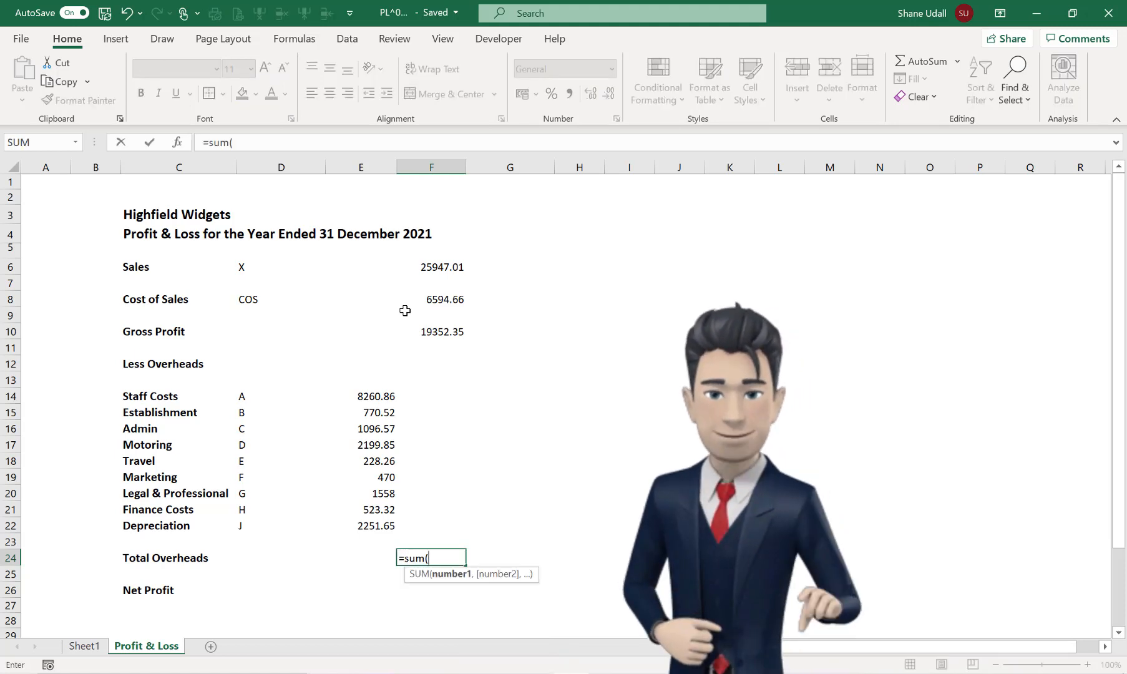
pyautogui.moveTo(370, 395); pyautogui.dragTo(368, 524)
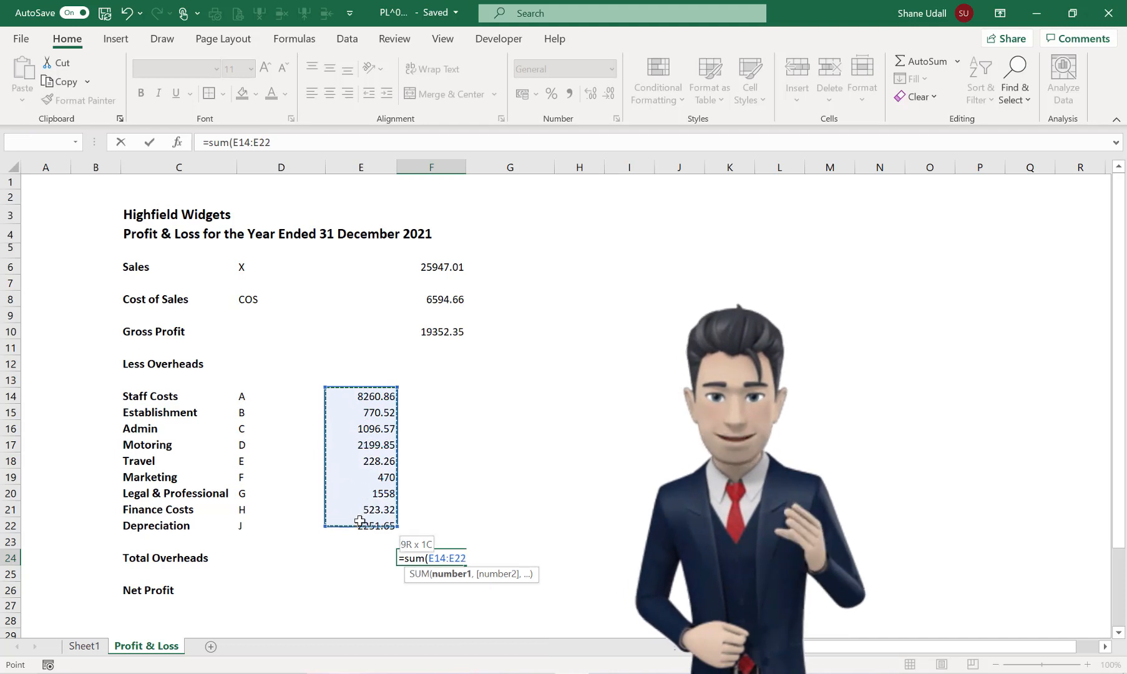
pyautogui.write(')')
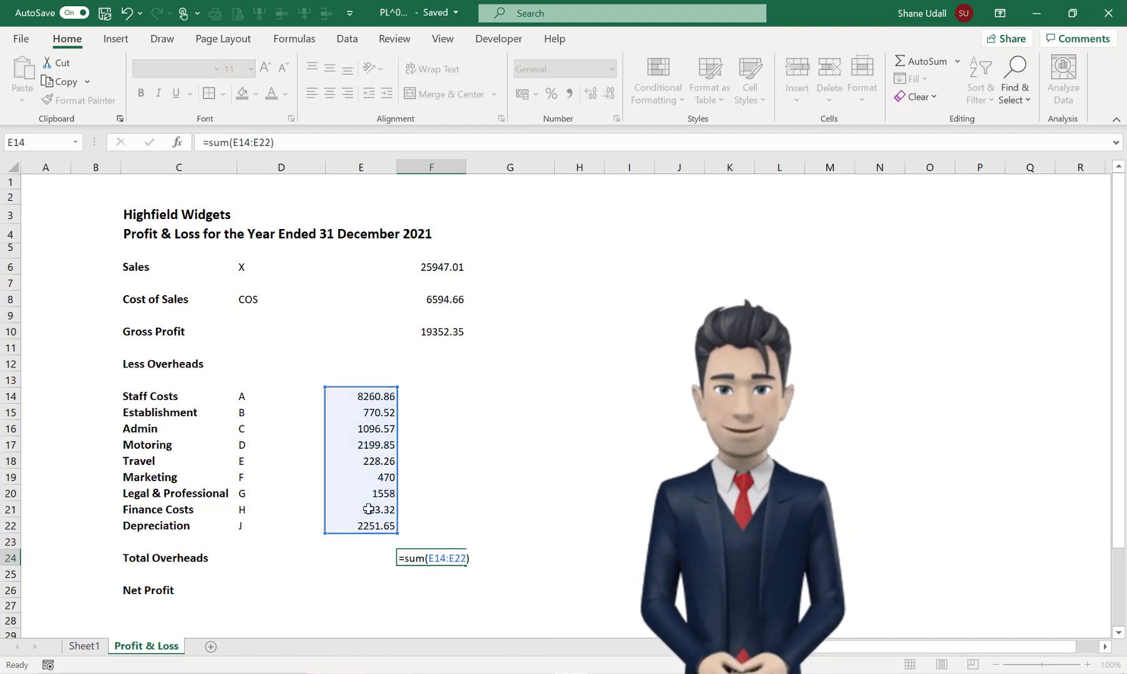
# - Confirm the Total Overheads formula in F24, and enter the Net Profit formula +F10-F24 in F26
pyautogui.press('Return')
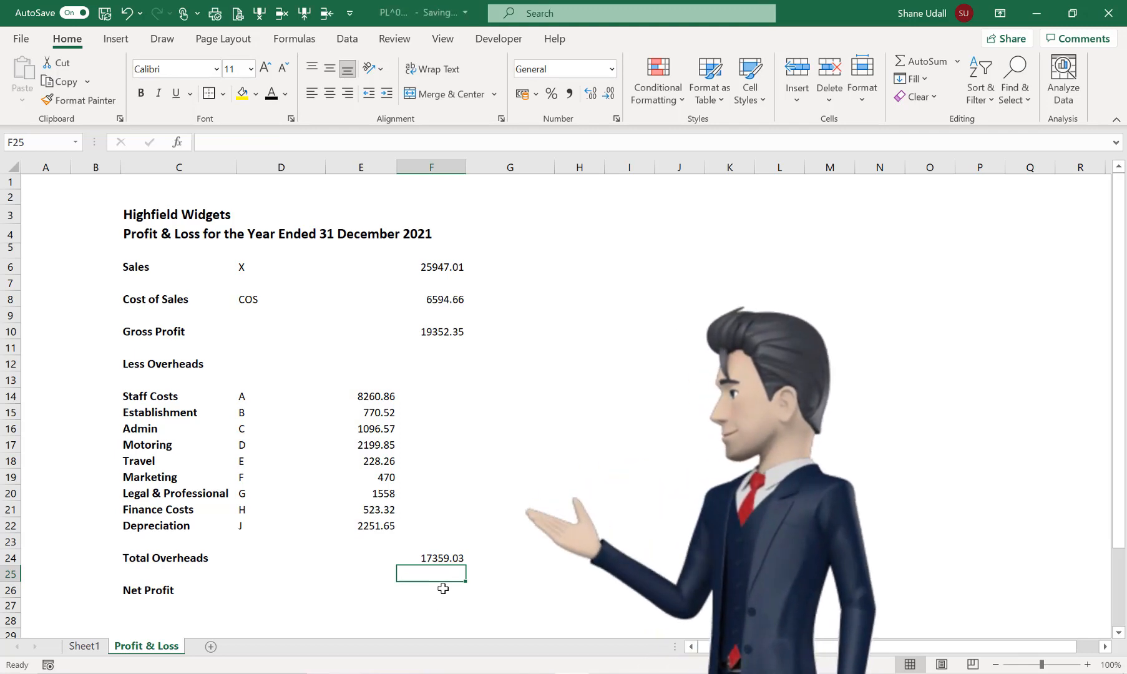
pyautogui.click(443, 588)
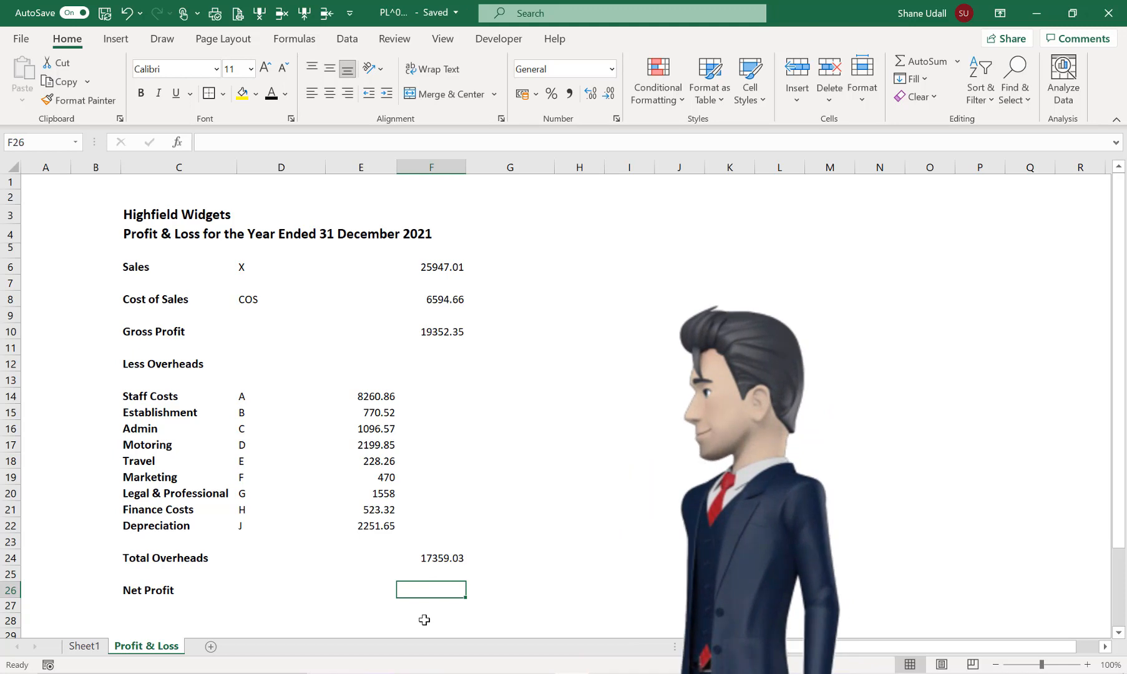
pyautogui.write('+')
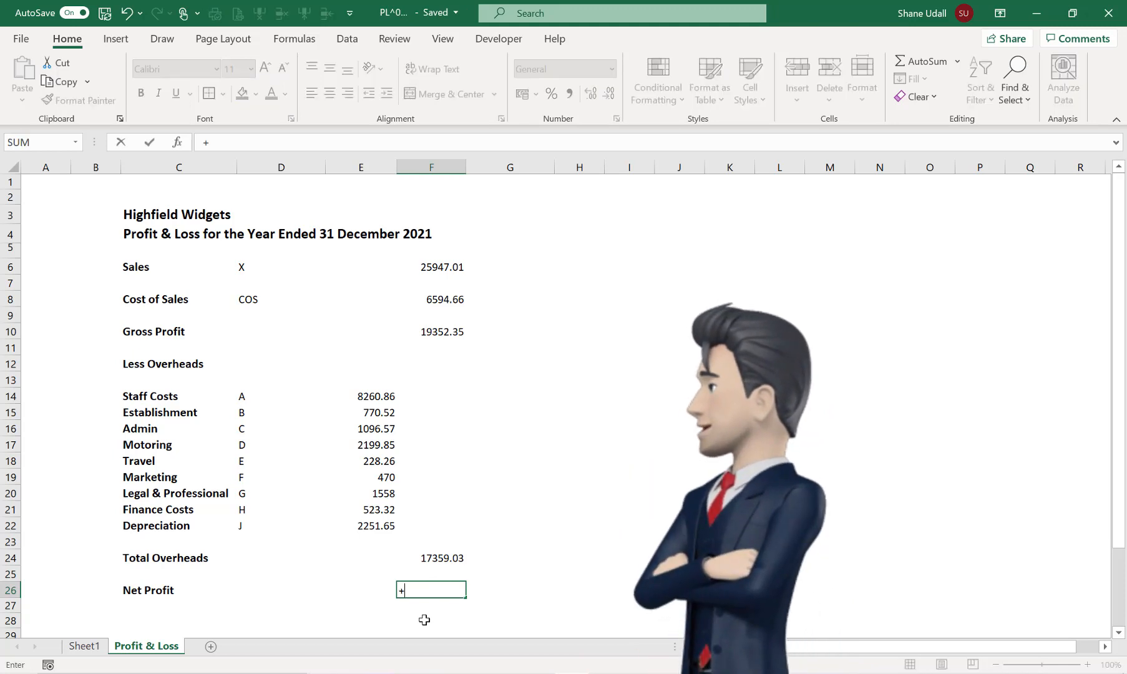
pyautogui.click(445, 333)
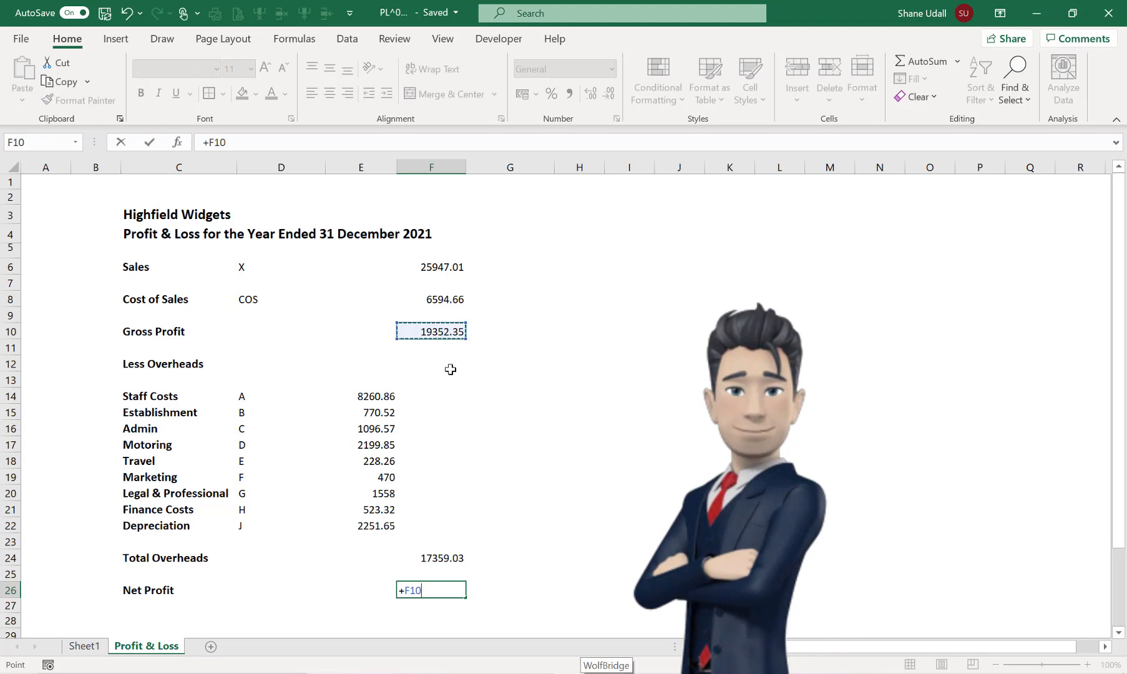
pyautogui.write('-')
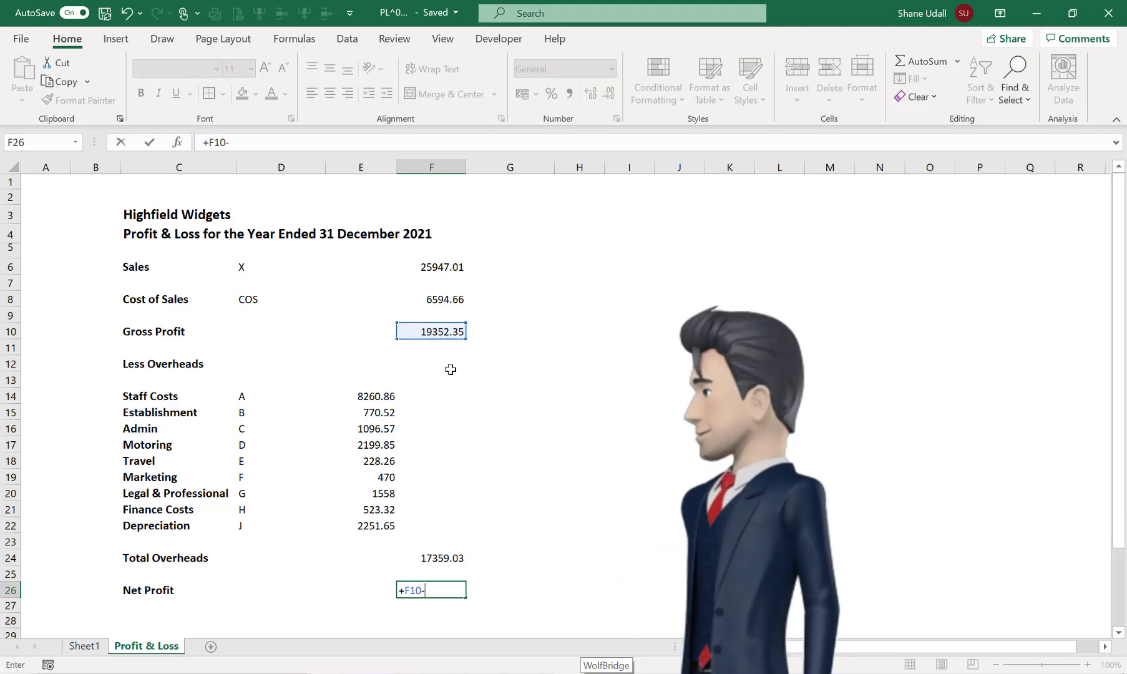
pyautogui.click(448, 559)
pyautogui.press('Return')
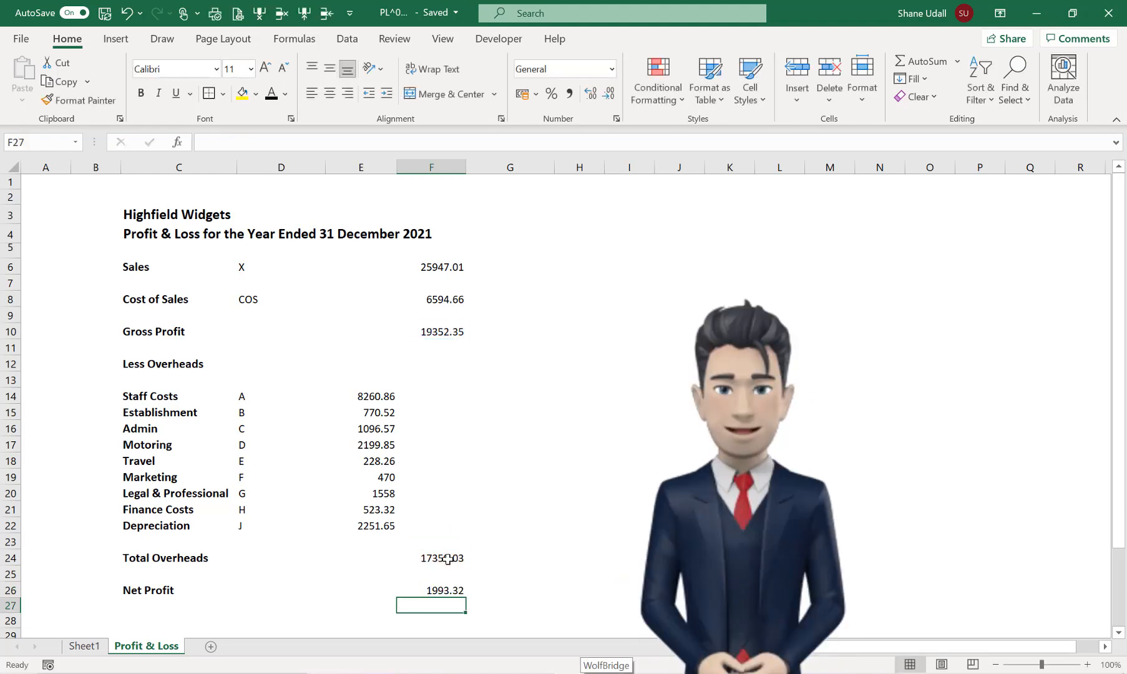
pyautogui.click(444, 592)
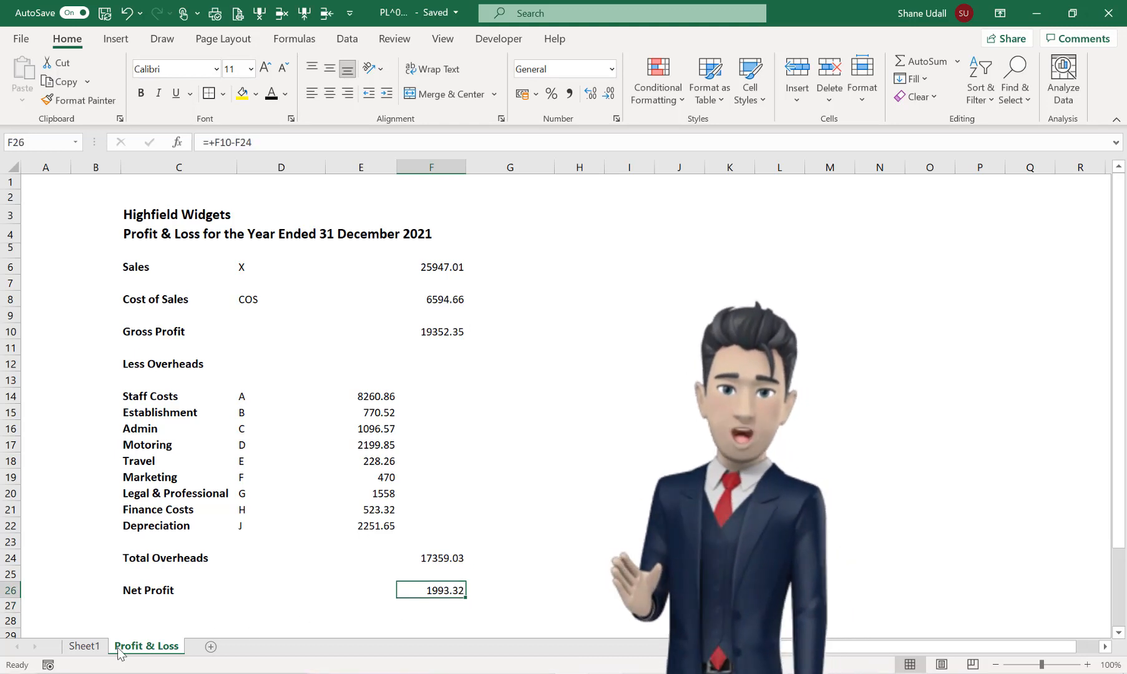
# - On Sheet1, total the ledger values in D29 with =SUM(ProfitValue) to cross-check the net profit
pyautogui.click(92, 648)
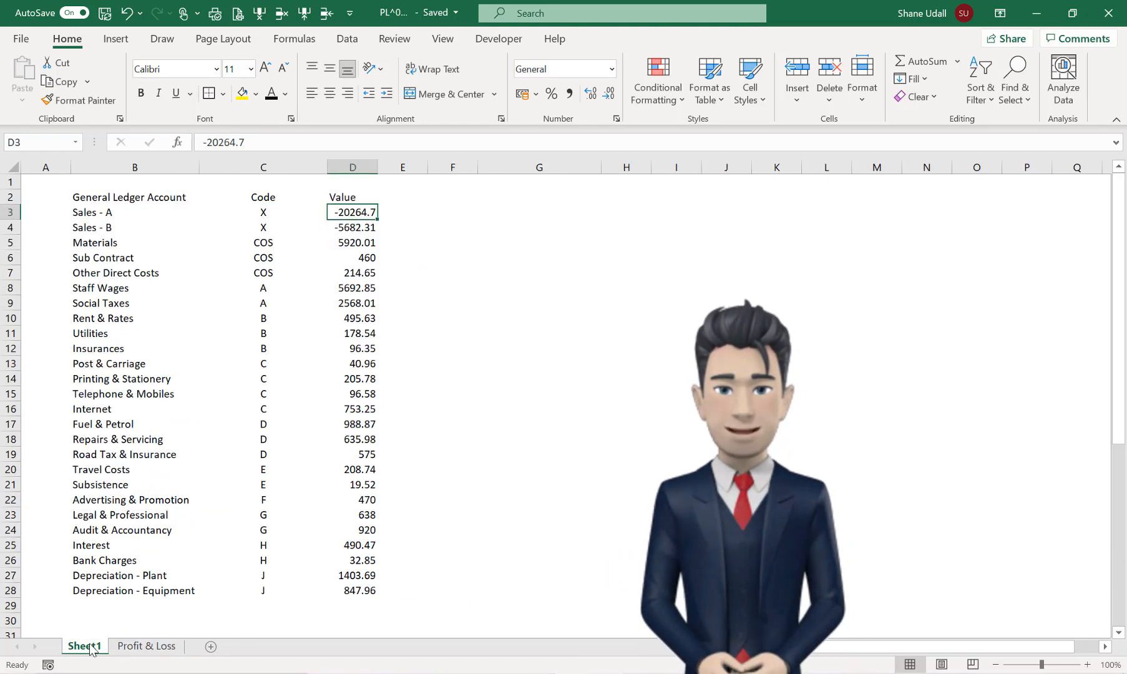
pyautogui.click(359, 605)
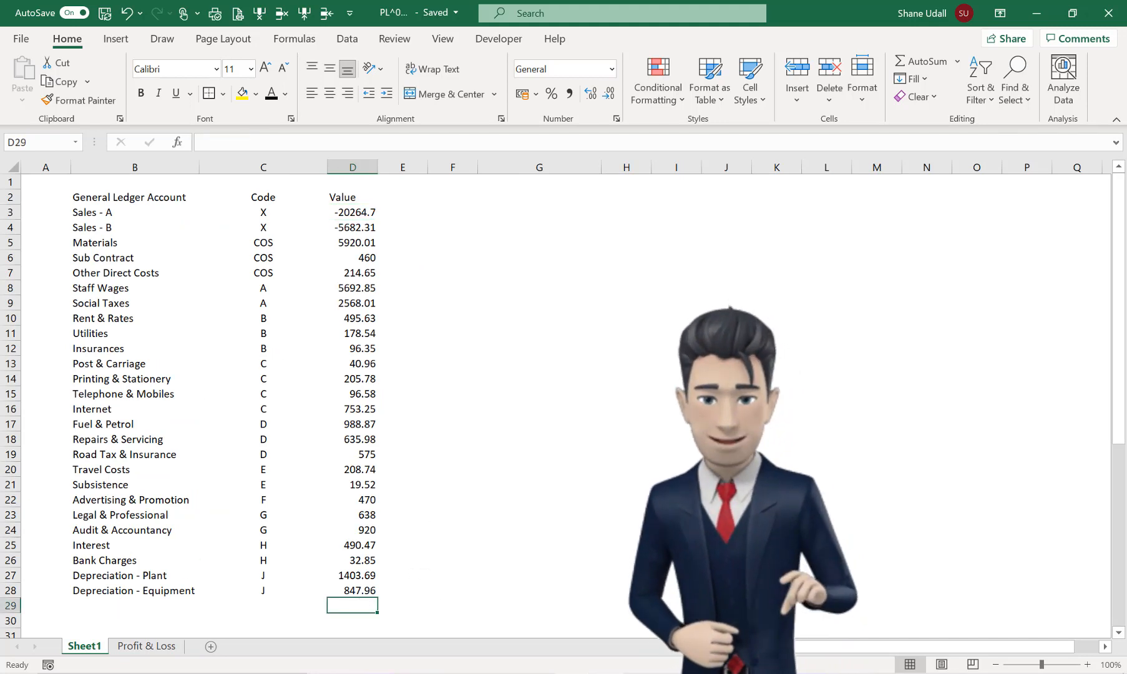
pyautogui.click(925, 65)
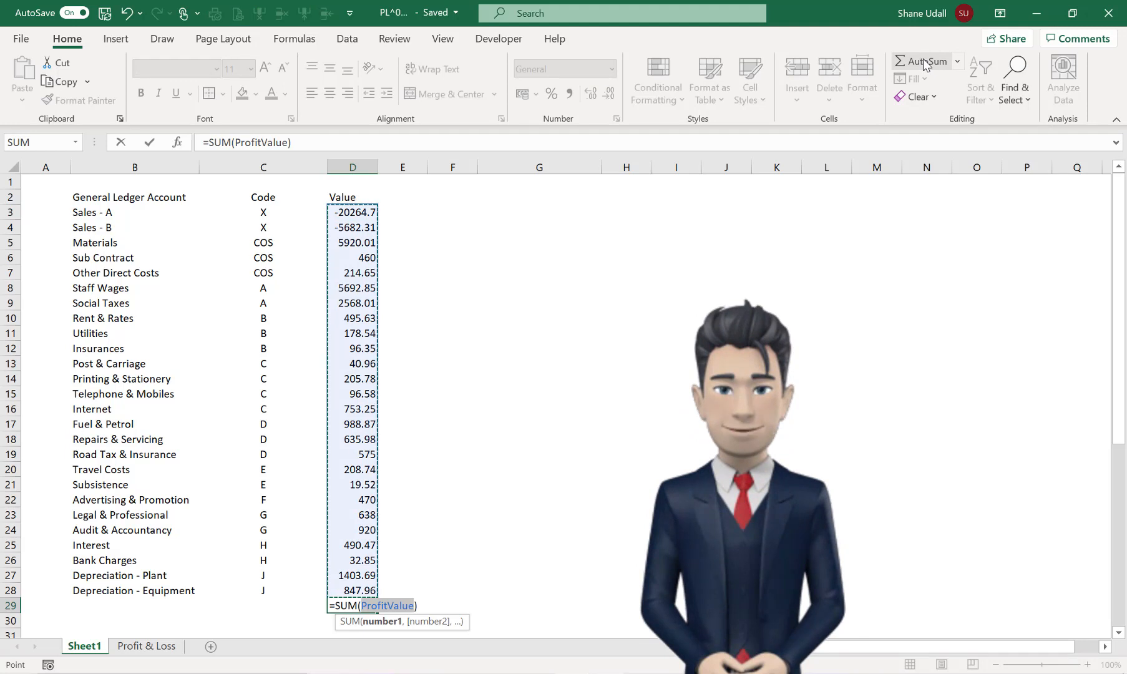
pyautogui.click(924, 64)
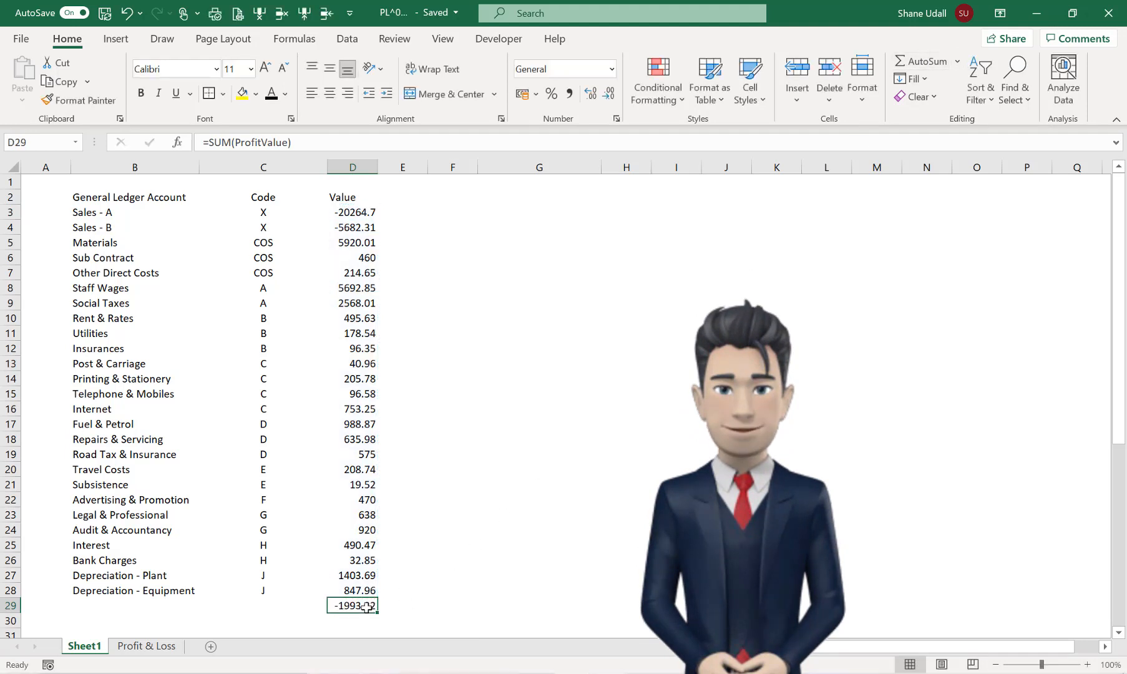
# - Format E6:F26 on the Profit & Loss sheet as Number with 2 decimal places and the 1000 separator
pyautogui.click(168, 649)
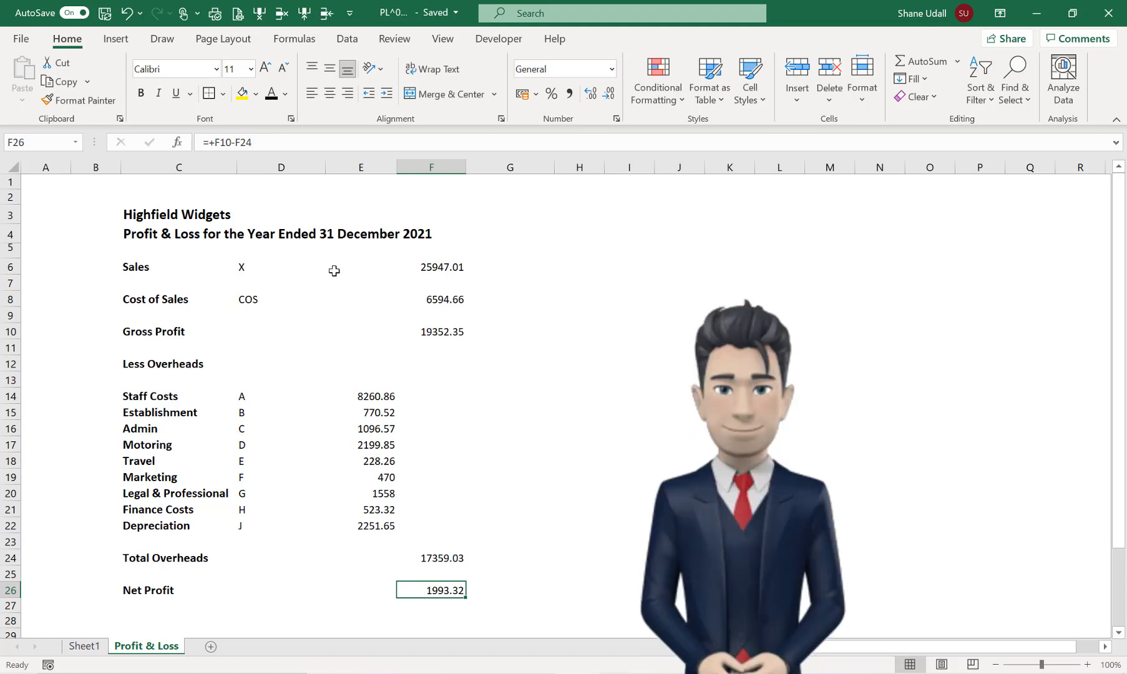
pyautogui.moveTo(334, 270); pyautogui.dragTo(463, 596)
pyautogui.rightClick(425, 454)
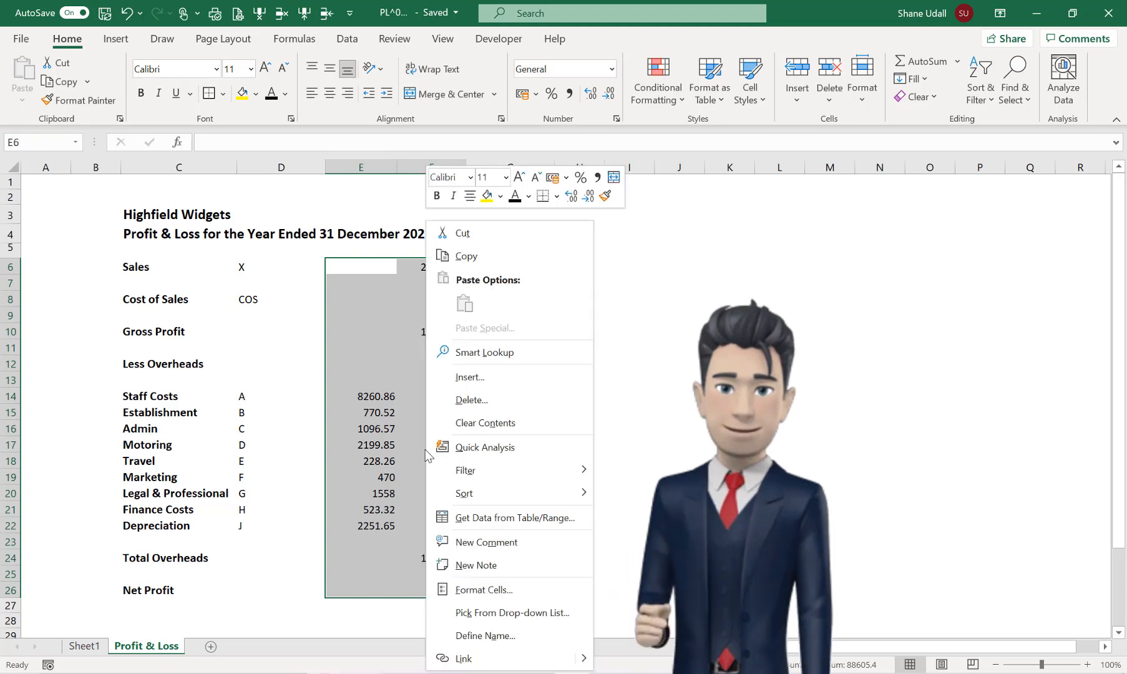
pyautogui.click(461, 590)
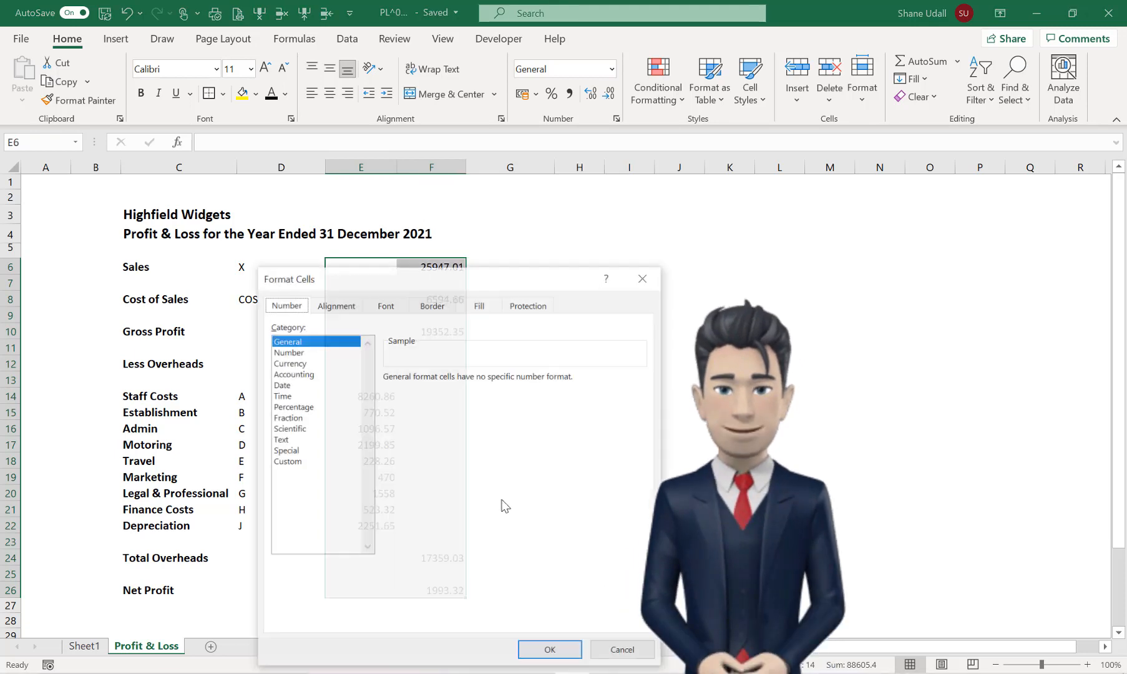
pyautogui.click(293, 352)
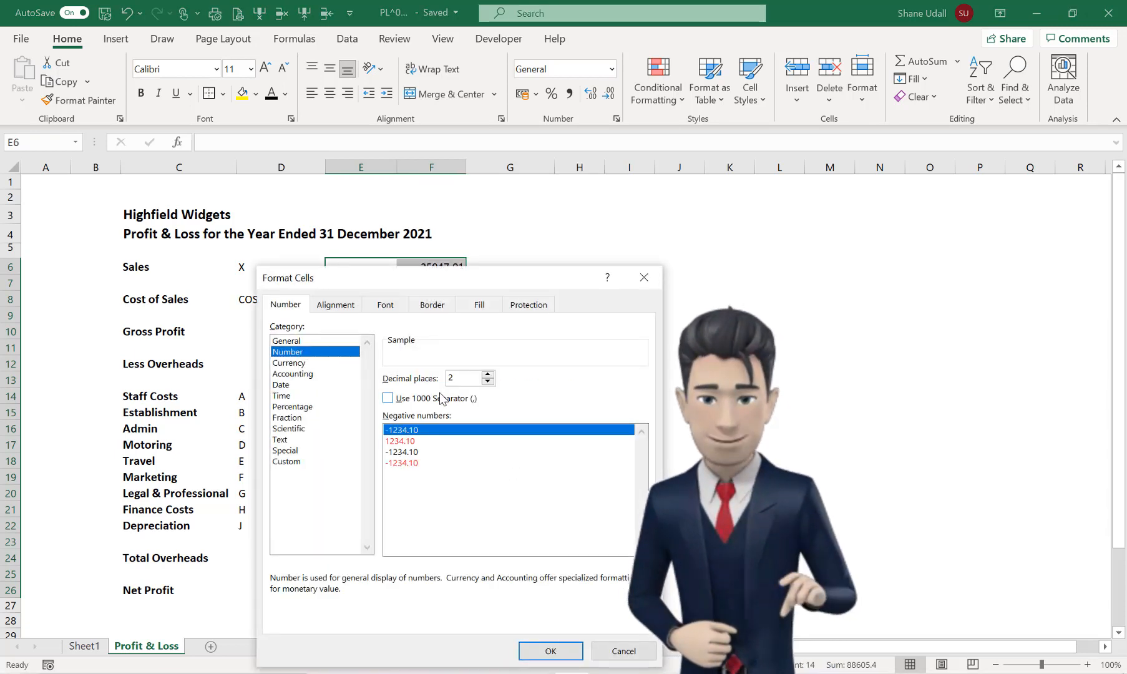
pyautogui.click(388, 398)
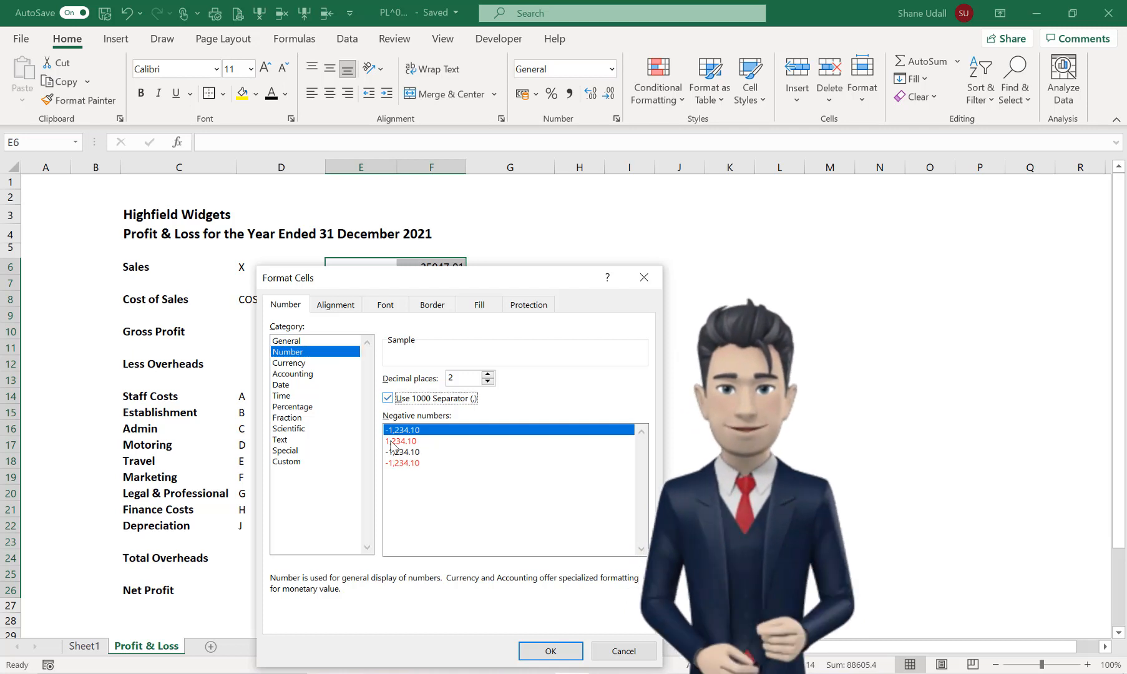
pyautogui.click(551, 651)
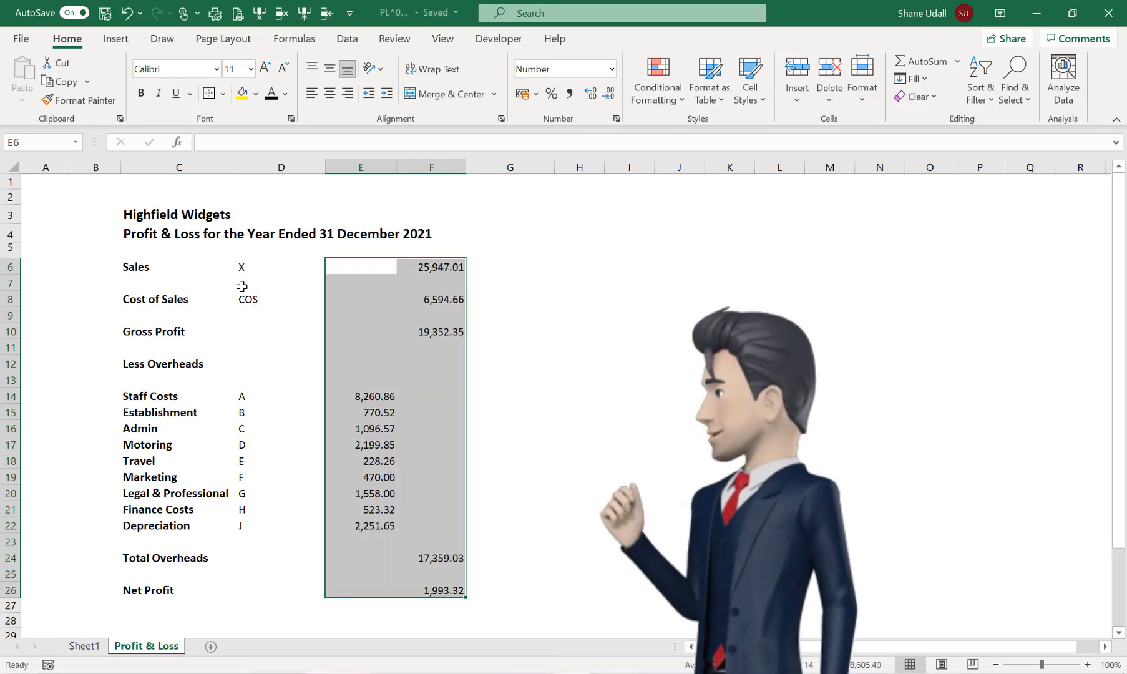
# - Hide the codes in D6:D22 from view by setting their font colour to white
pyautogui.moveTo(242, 269); pyautogui.dragTo(243, 518)
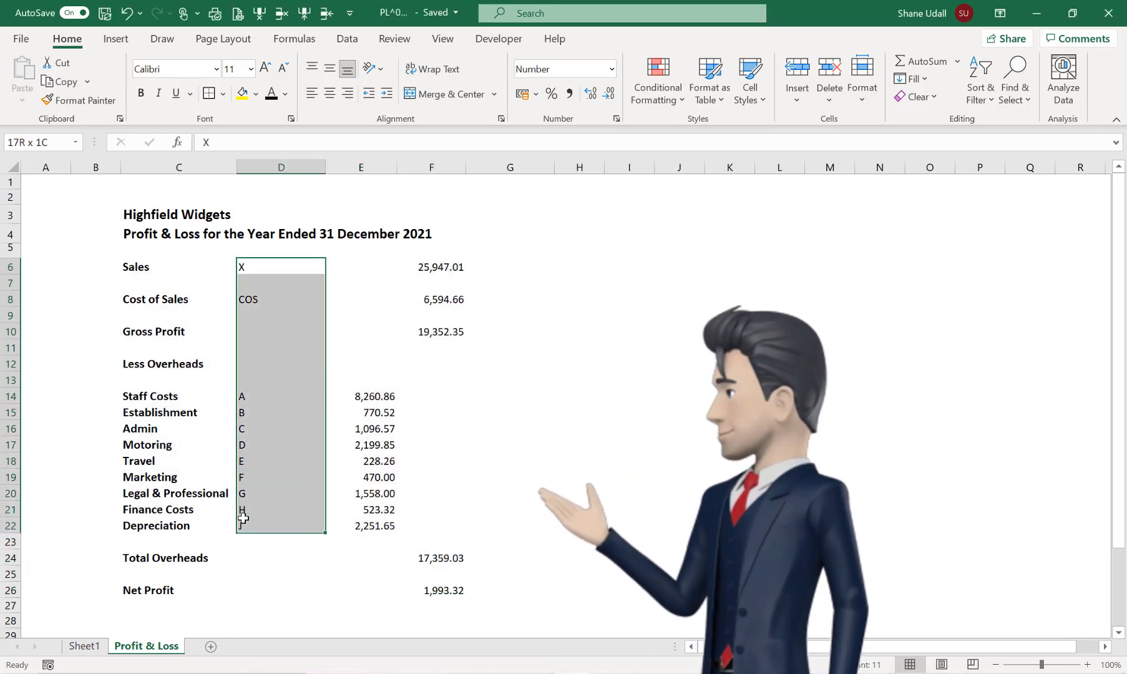
pyautogui.click(286, 93)
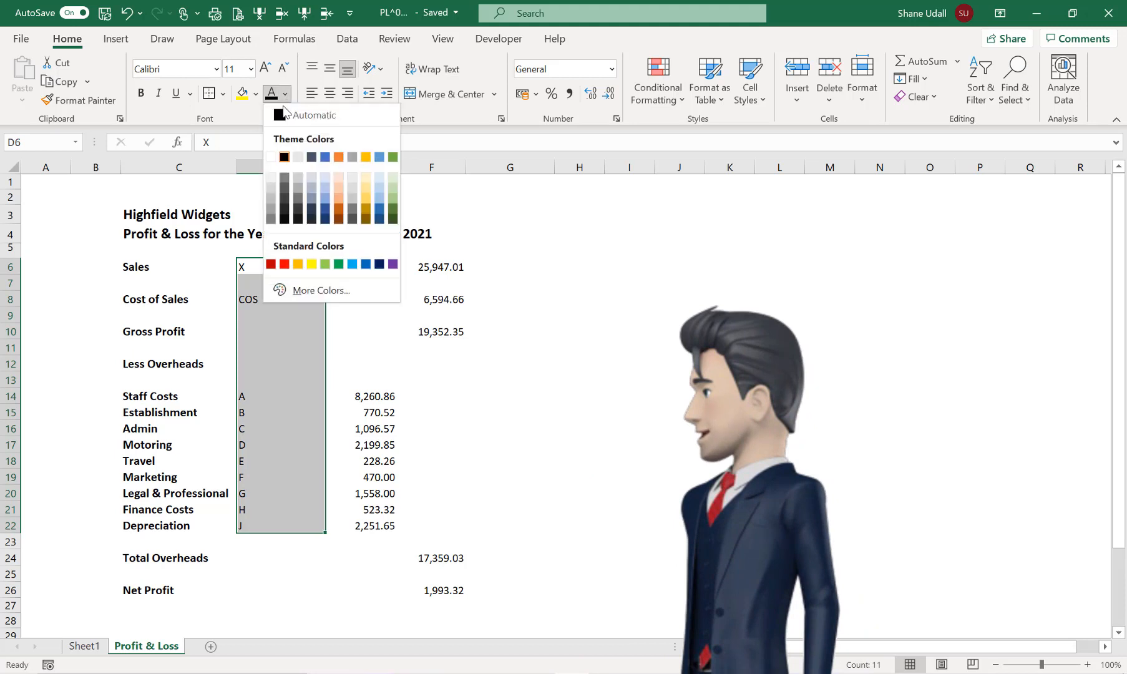
pyautogui.click(270, 156)
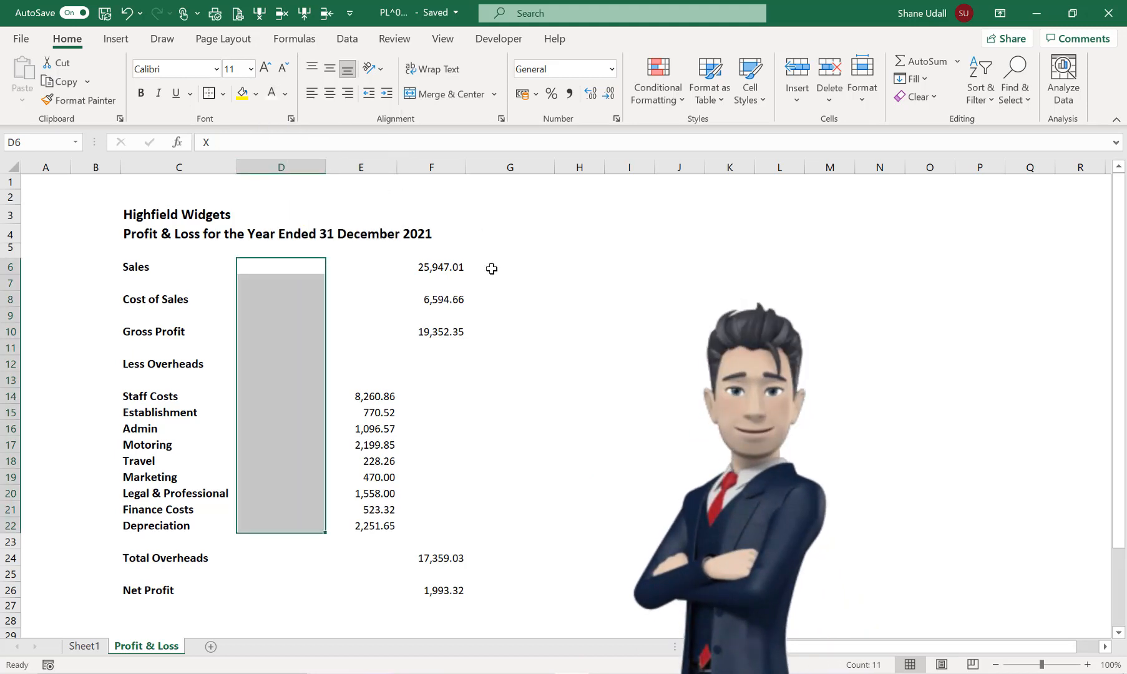
# - Add a top border to the Gross Profit in F10 and a bottom border to the Depreciation value in E22
pyautogui.click(440, 332)
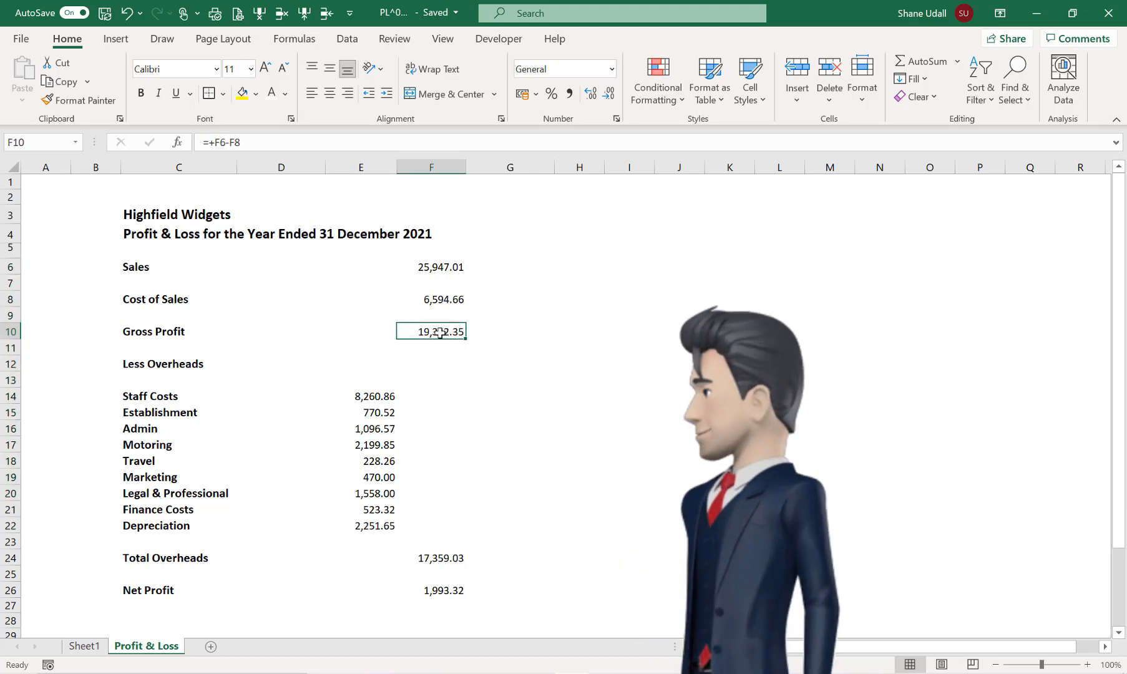
pyautogui.click(222, 95)
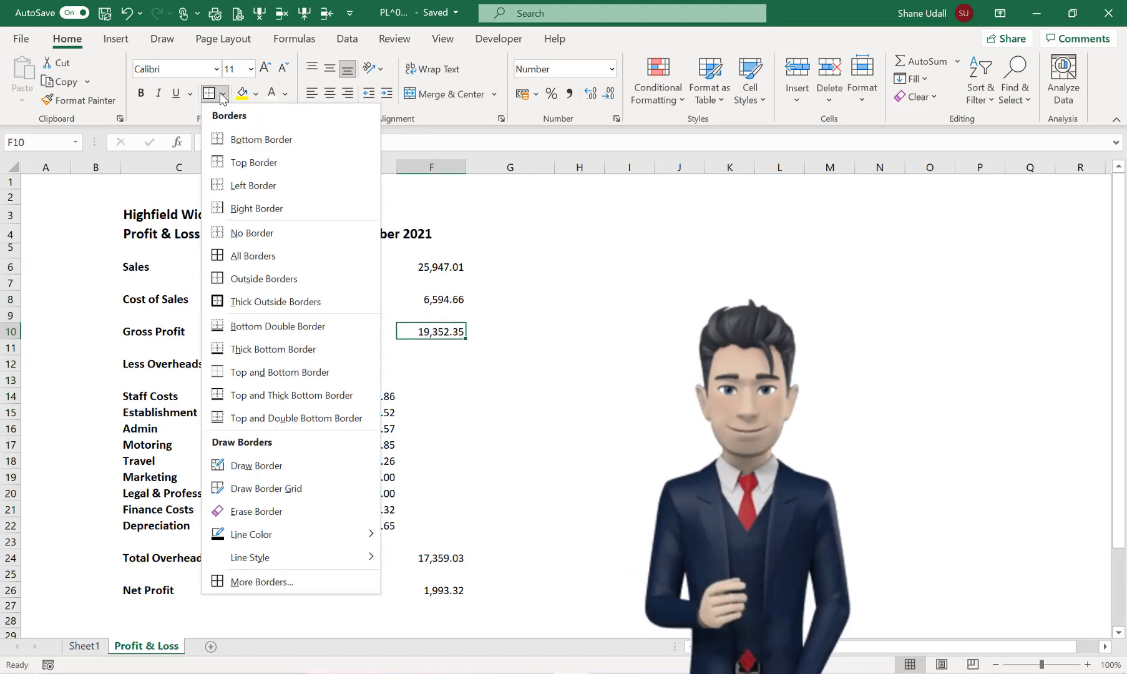
pyautogui.click(247, 166)
pyautogui.click(361, 528)
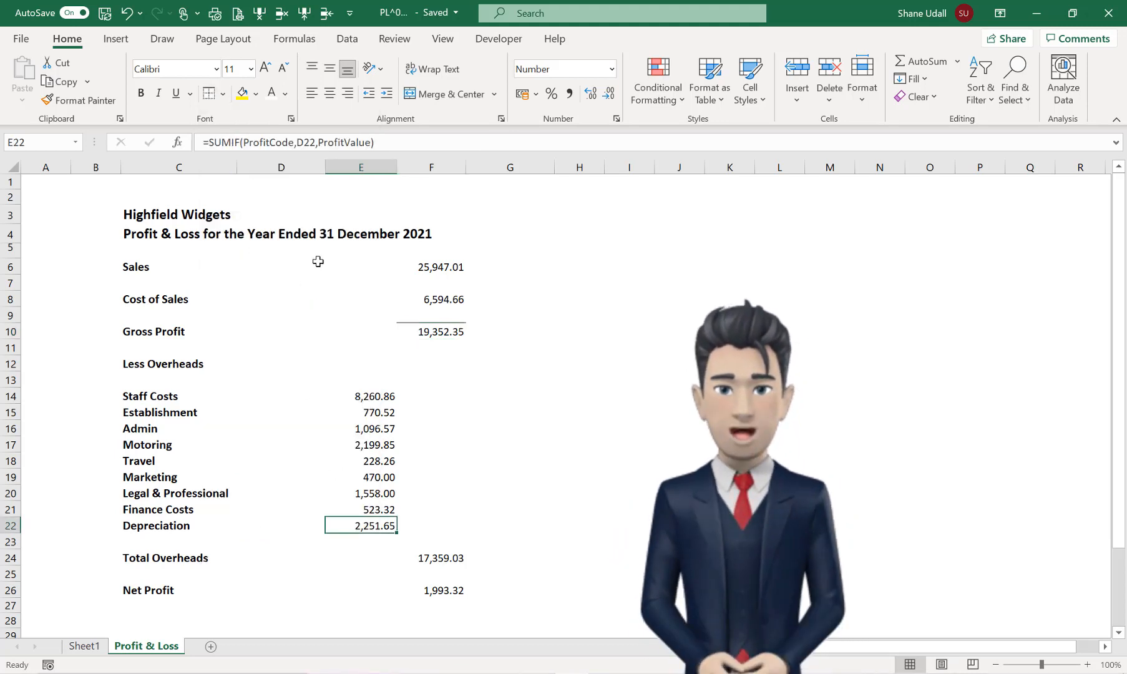
pyautogui.click(222, 94)
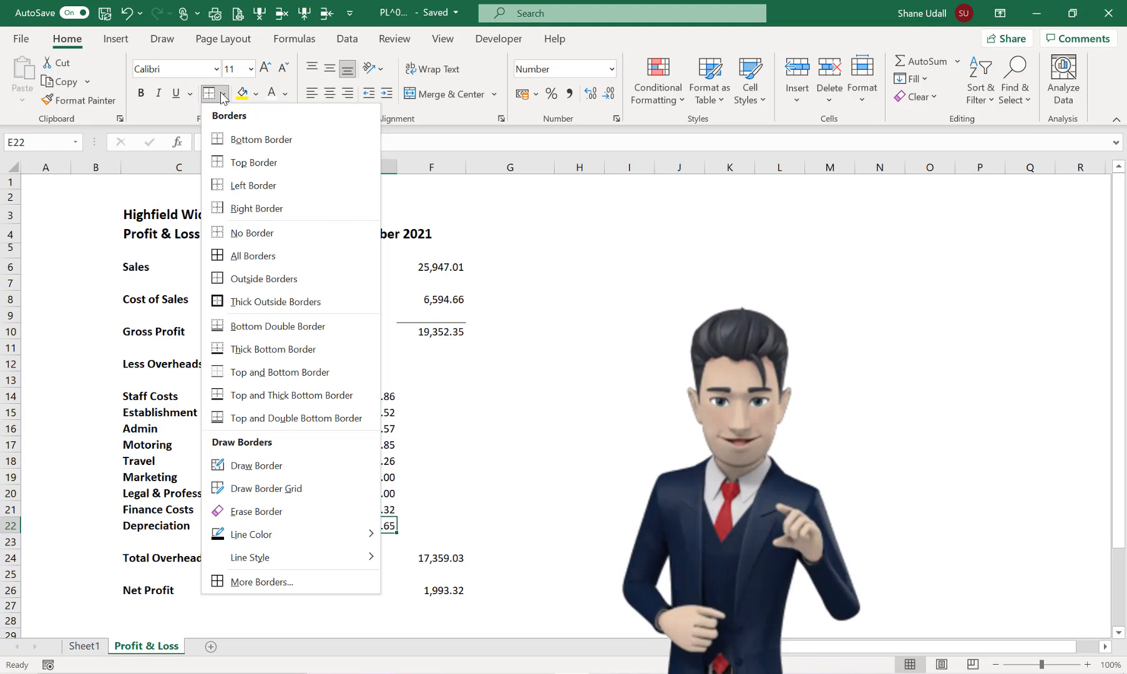
pyautogui.click(244, 139)
# - Apply a top and double bottom border to the Net Profit in F26
pyautogui.click(446, 587)
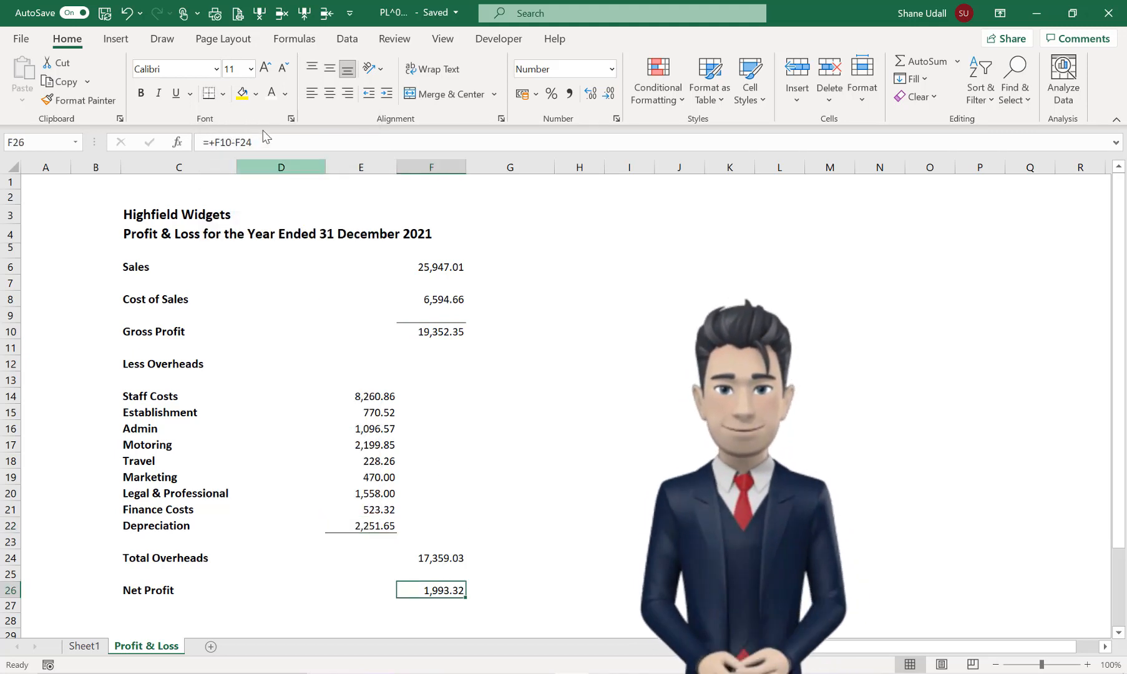
pyautogui.click(224, 95)
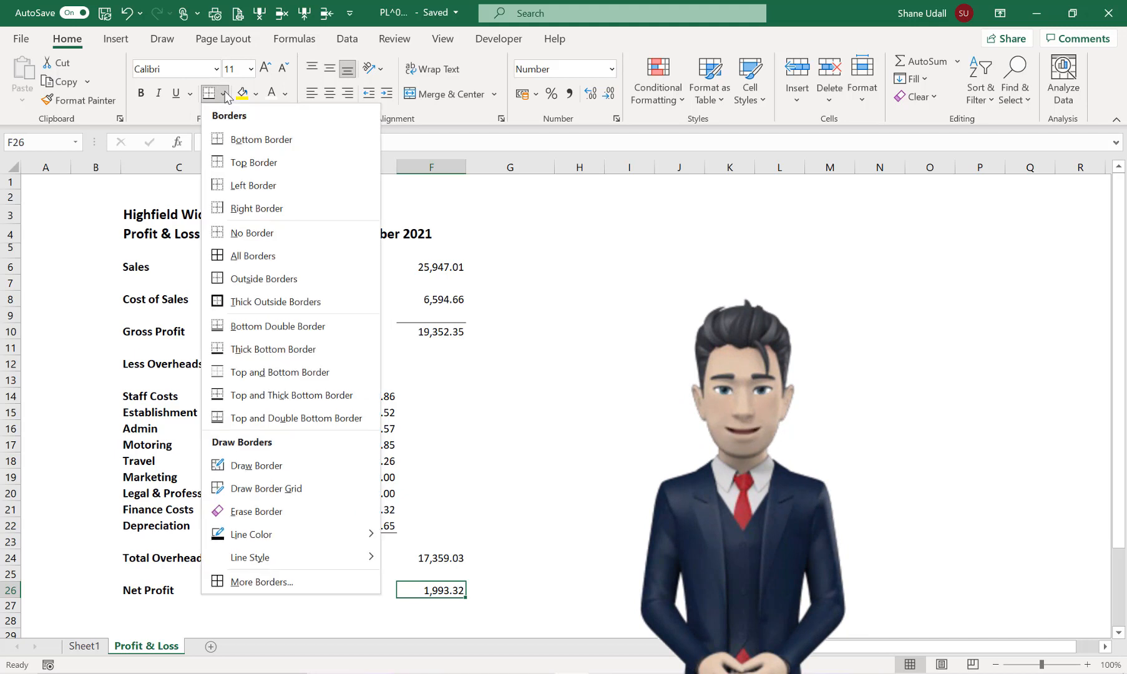
pyautogui.click(247, 418)
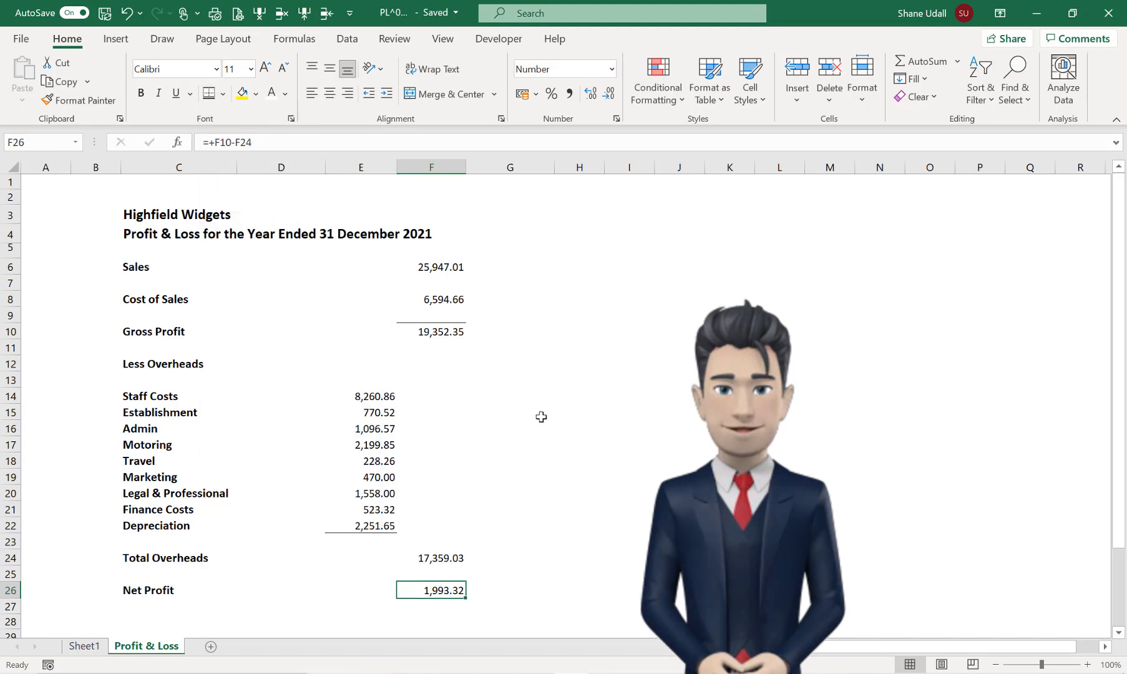
pyautogui.click(694, 433)
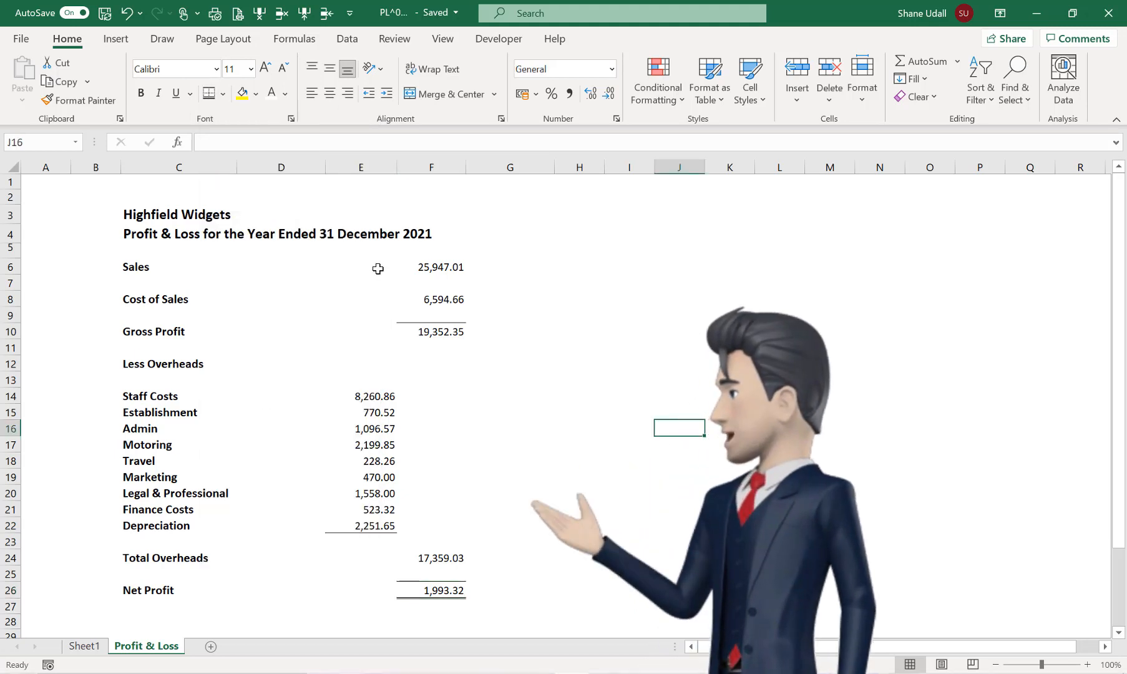
# - Make the Gross Profit, Net Profit and Sales figures in F10, F26 and F6 bold
pyautogui.click(428, 329)
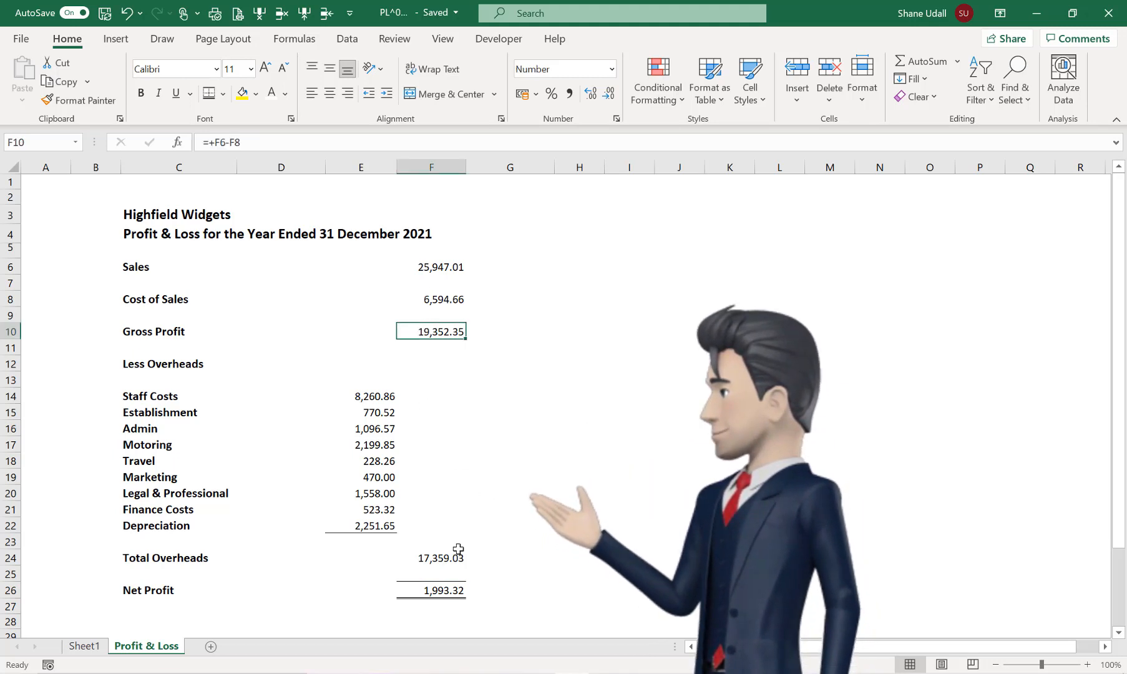
pyautogui.keyDown('ctrl'); pyautogui.click(441, 592); pyautogui.keyUp('ctrl')
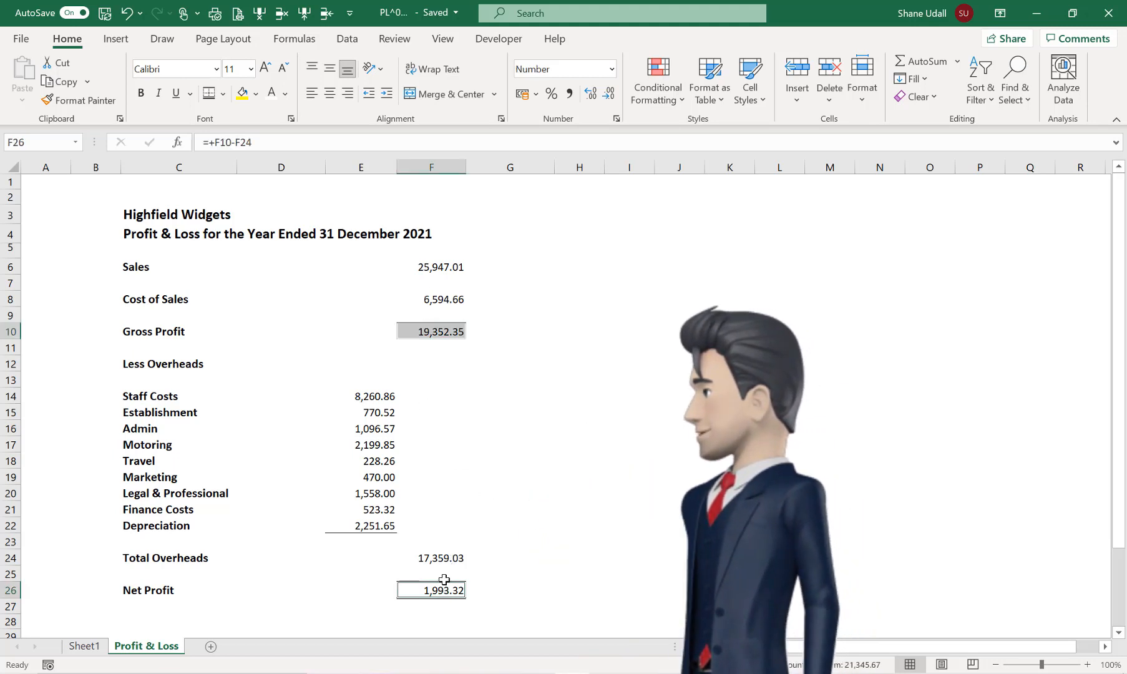
pyautogui.keyDown('ctrl'); pyautogui.click(439, 269); pyautogui.keyUp('ctrl')
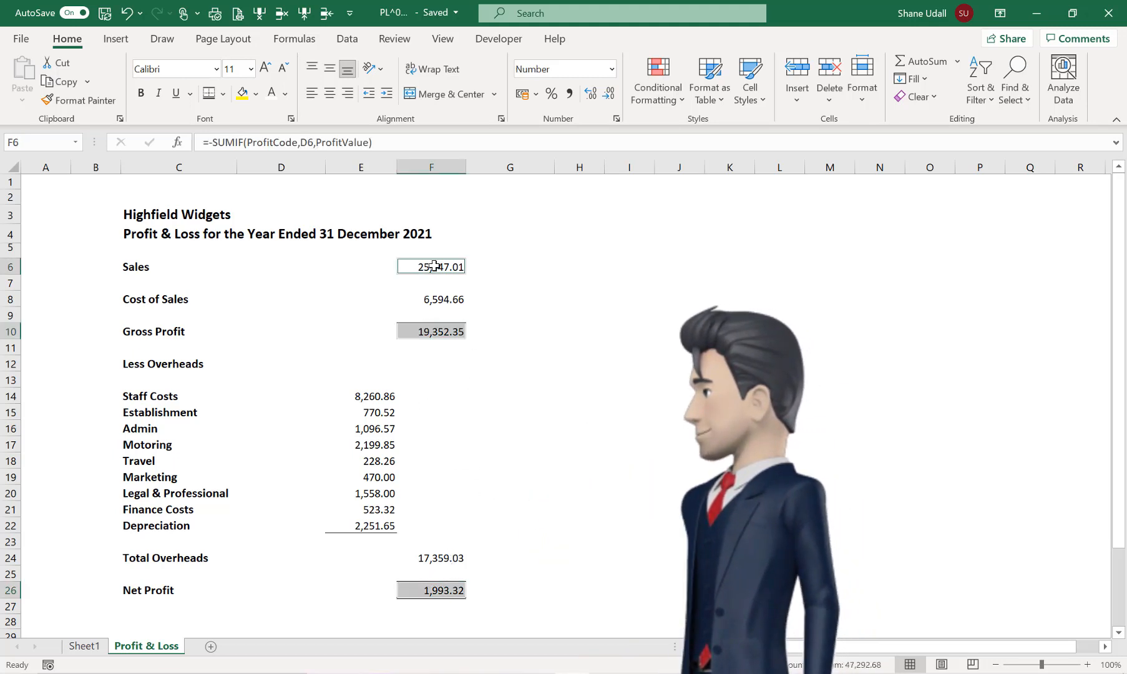
pyautogui.click(141, 93)
pyautogui.click(676, 506)
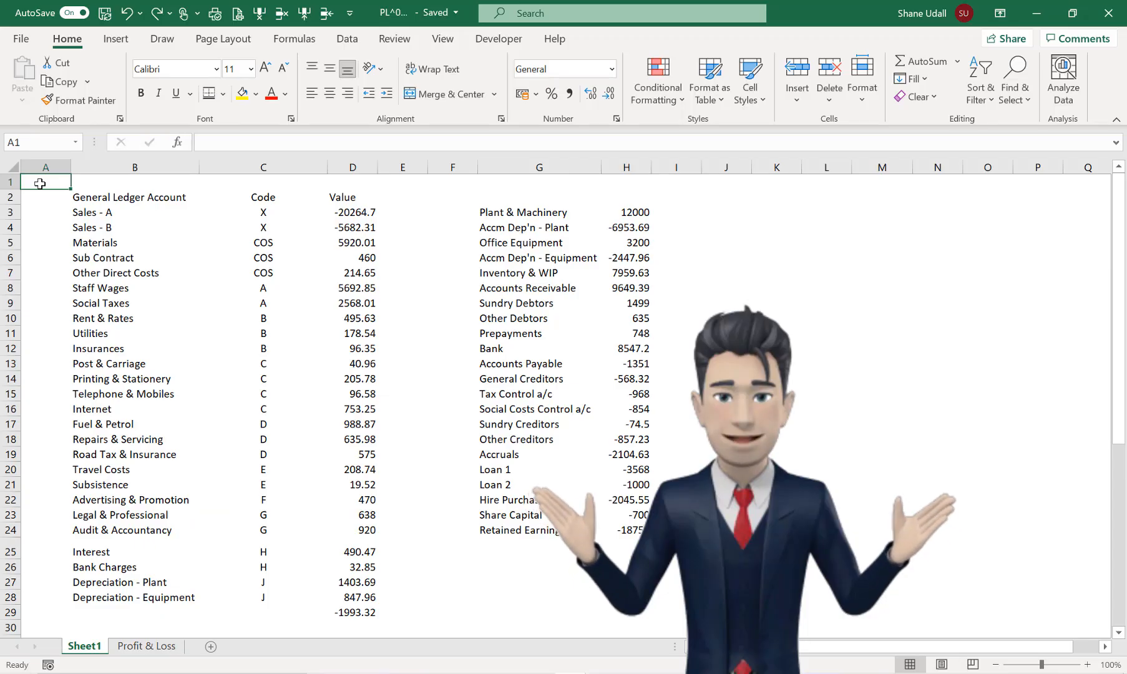
# - Hide columns B to E on Sheet1 so that only the asset, liability and equity accounts show
pyautogui.click(101, 166)
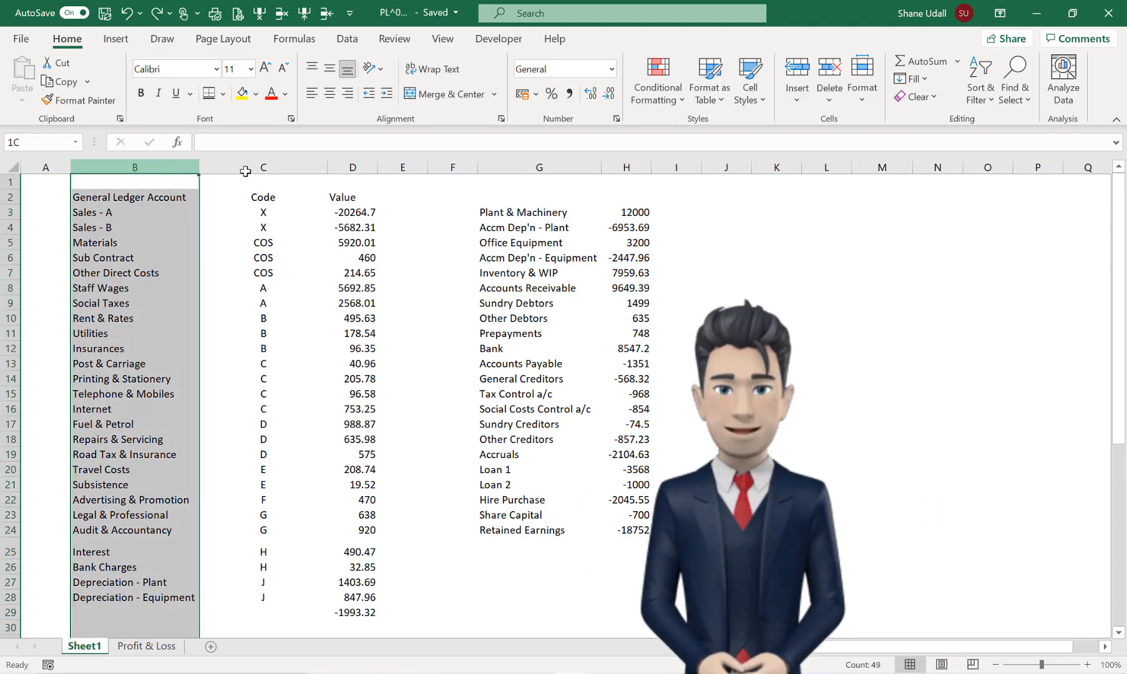
pyautogui.moveTo(246, 171); pyautogui.dragTo(412, 168)
pyautogui.rightClick(342, 249)
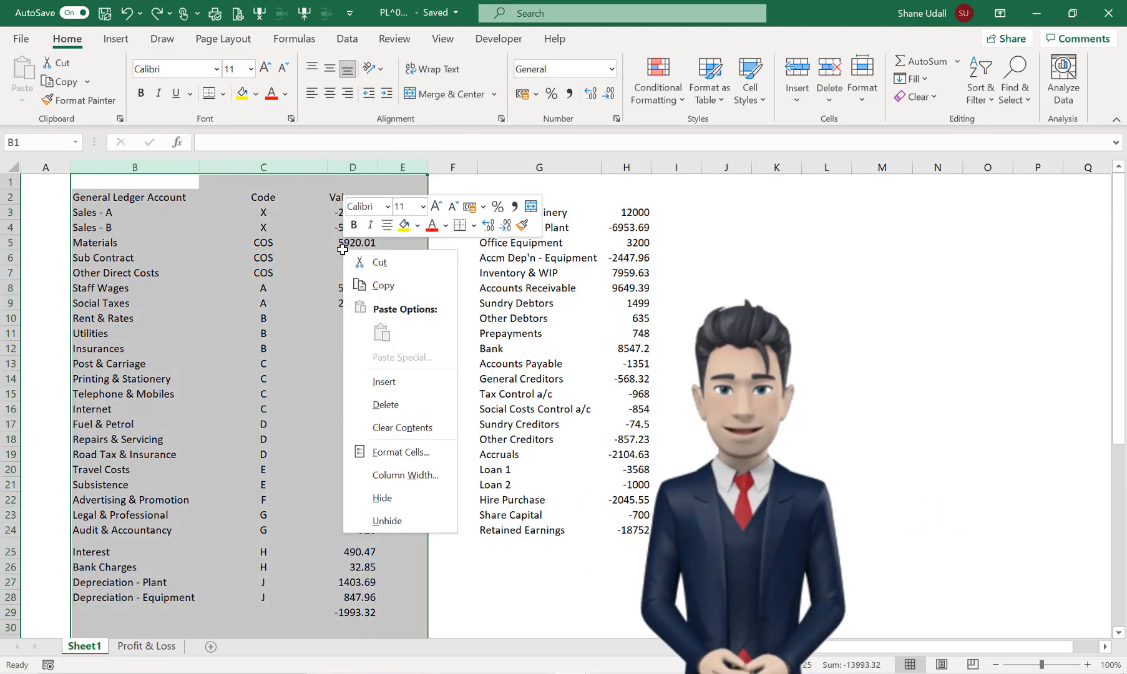
pyautogui.click(383, 498)
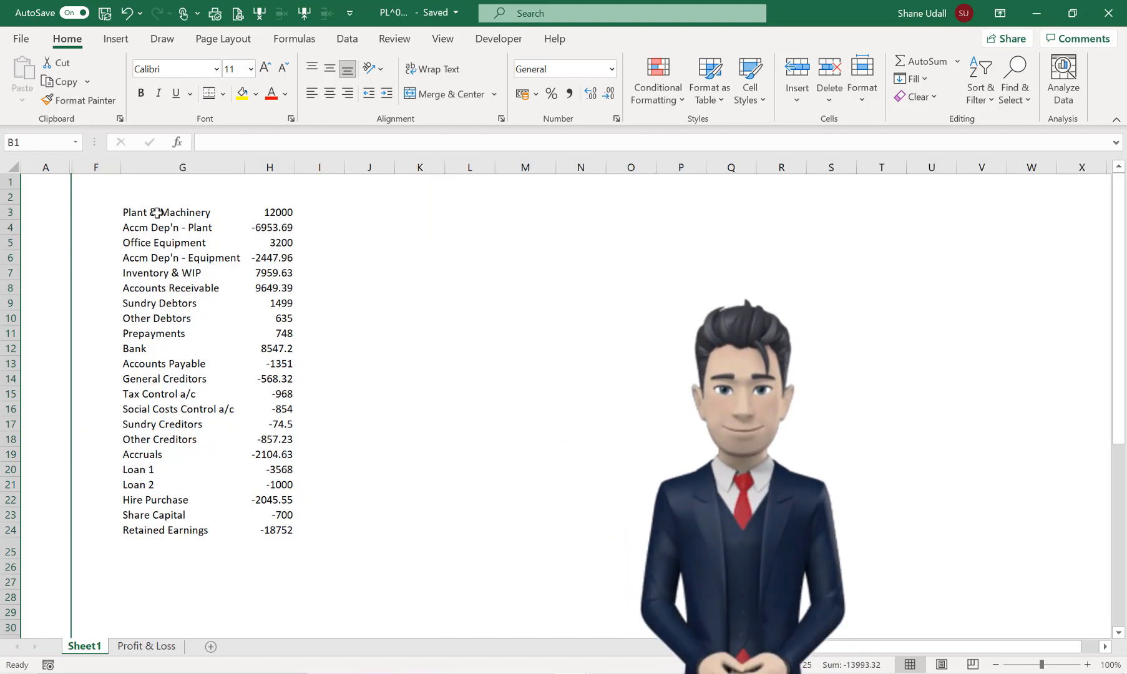
# - Colour the "Fixed Assets - Code A" label in J3 and the "Current Assets - Code B" label in J7 red
pyautogui.moveTo(157, 212); pyautogui.dragTo(156, 256)
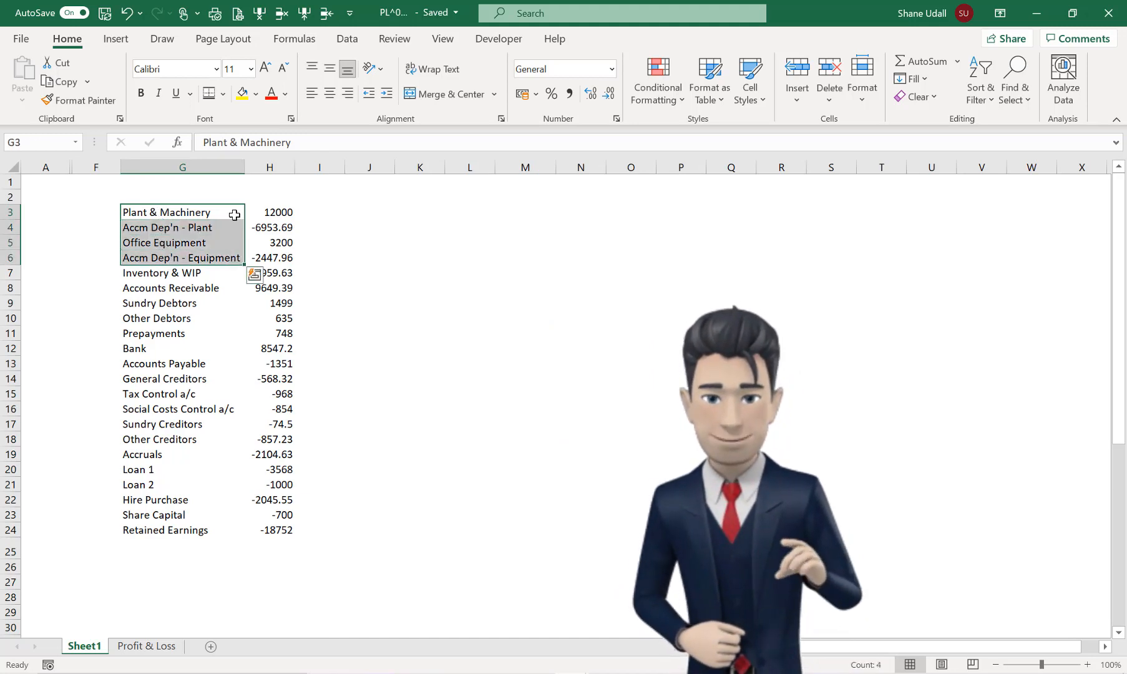
pyautogui.moveTo(254, 215); pyautogui.dragTo(261, 258)
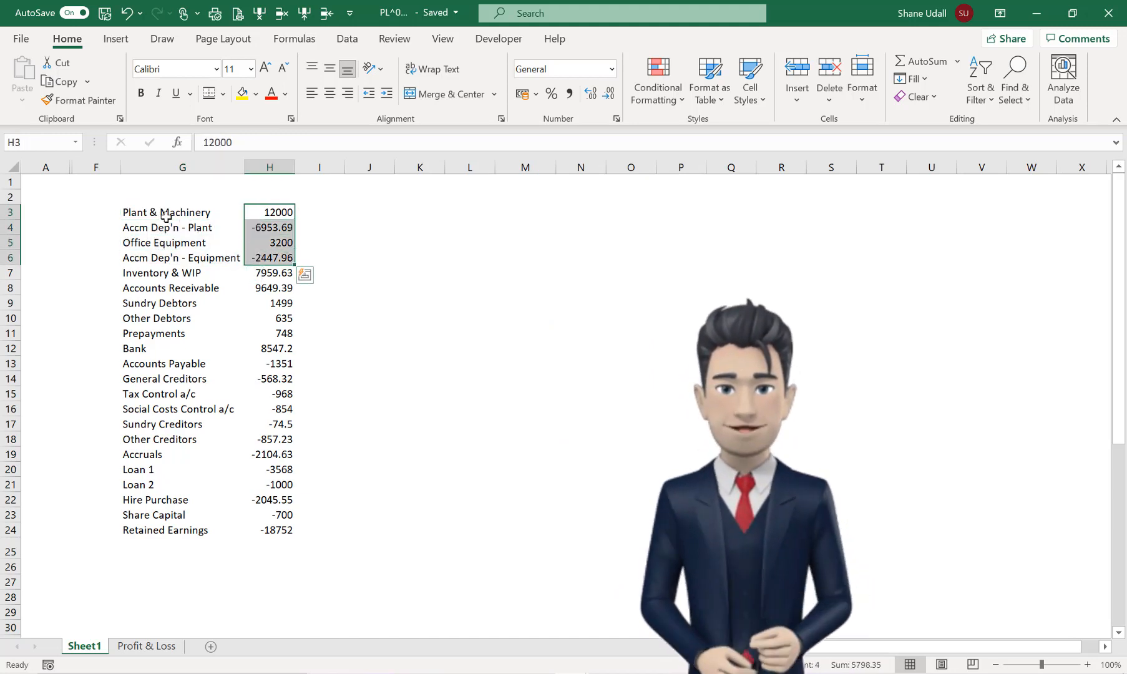
pyautogui.click(365, 208)
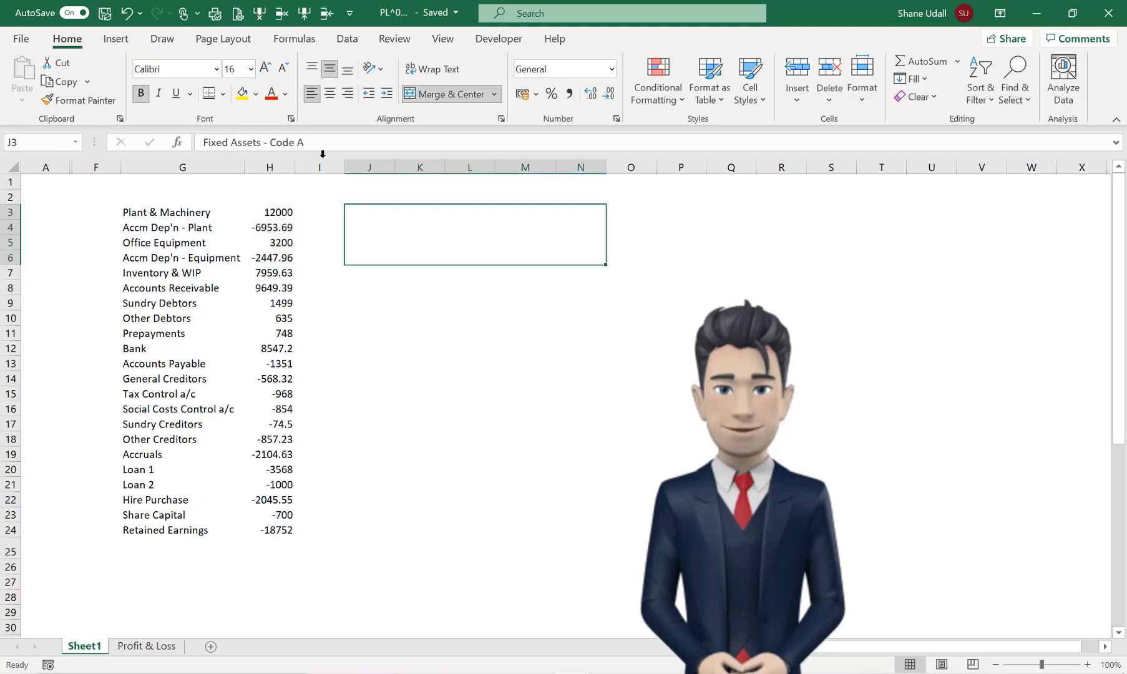
pyautogui.click(272, 95)
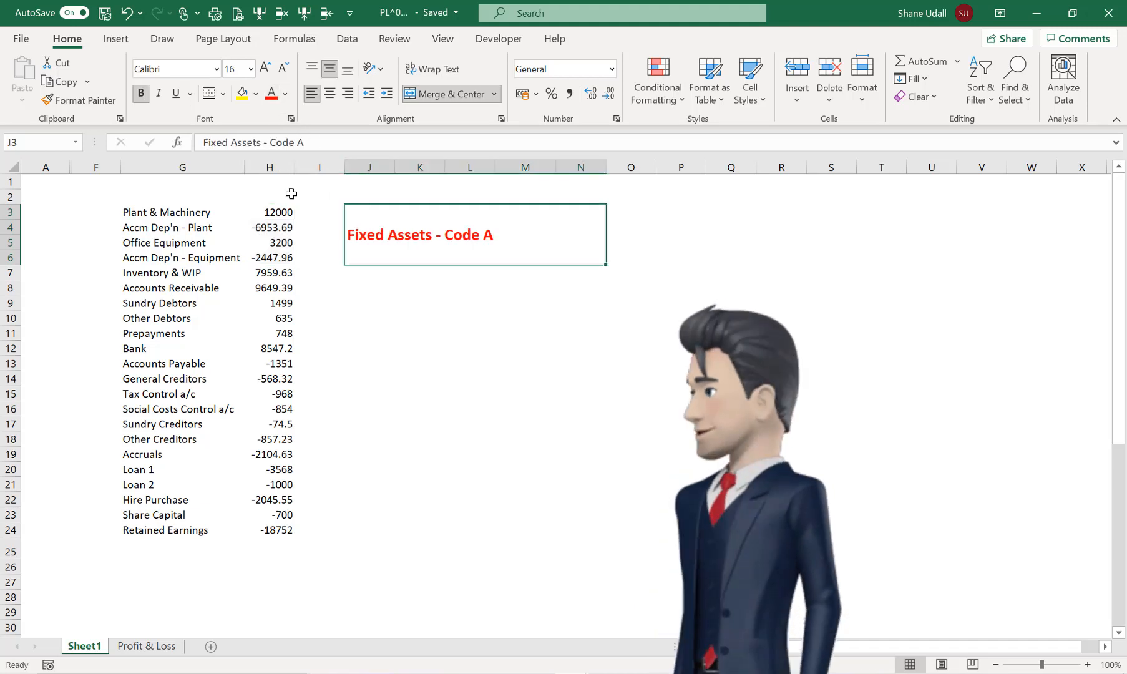
pyautogui.click(354, 292)
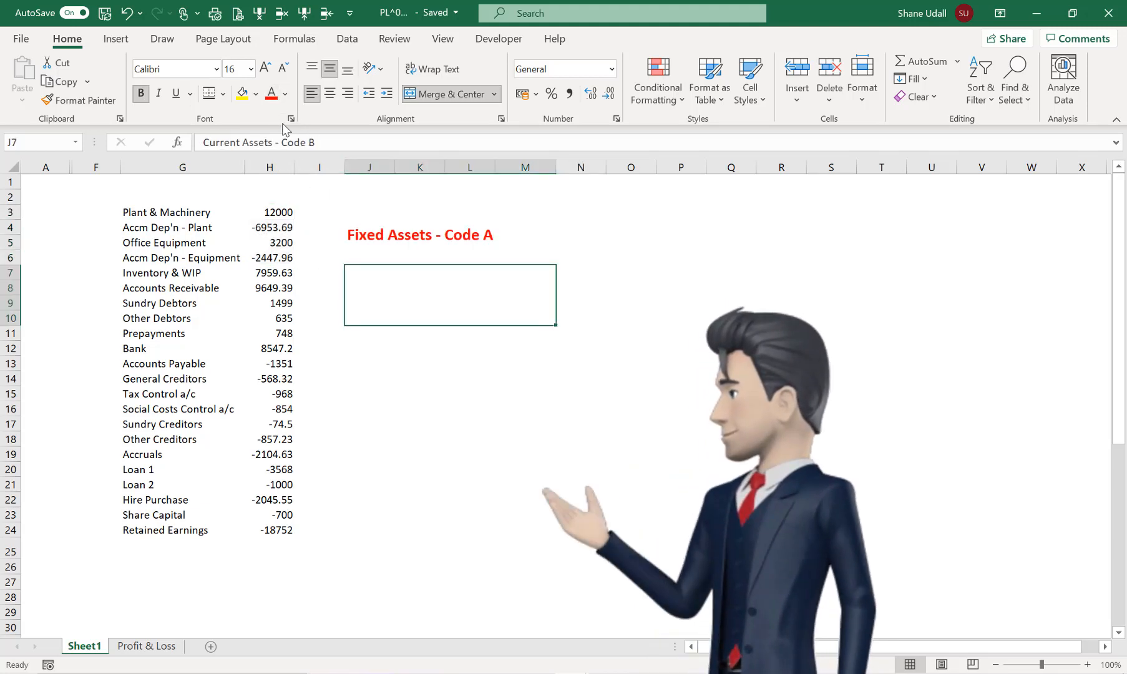
pyautogui.click(275, 92)
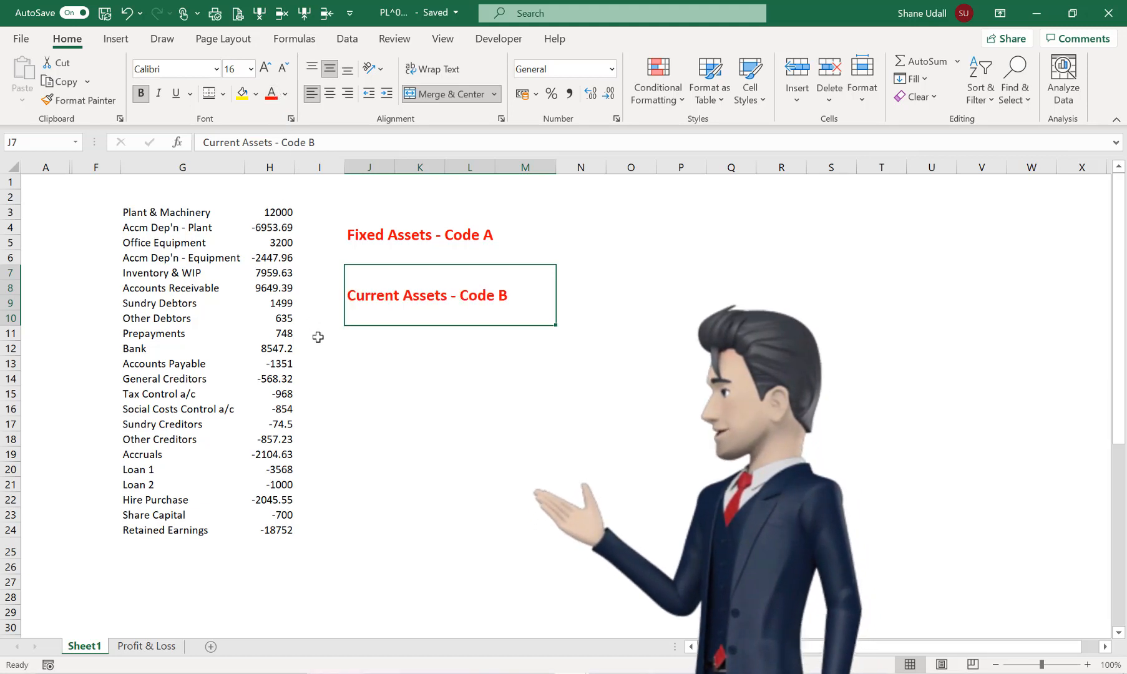
# - Colour the Current Liabilities, Long Term Liabilities and Shareholders Equity code labels in J13, J20 and J23 red
pyautogui.click(351, 386)
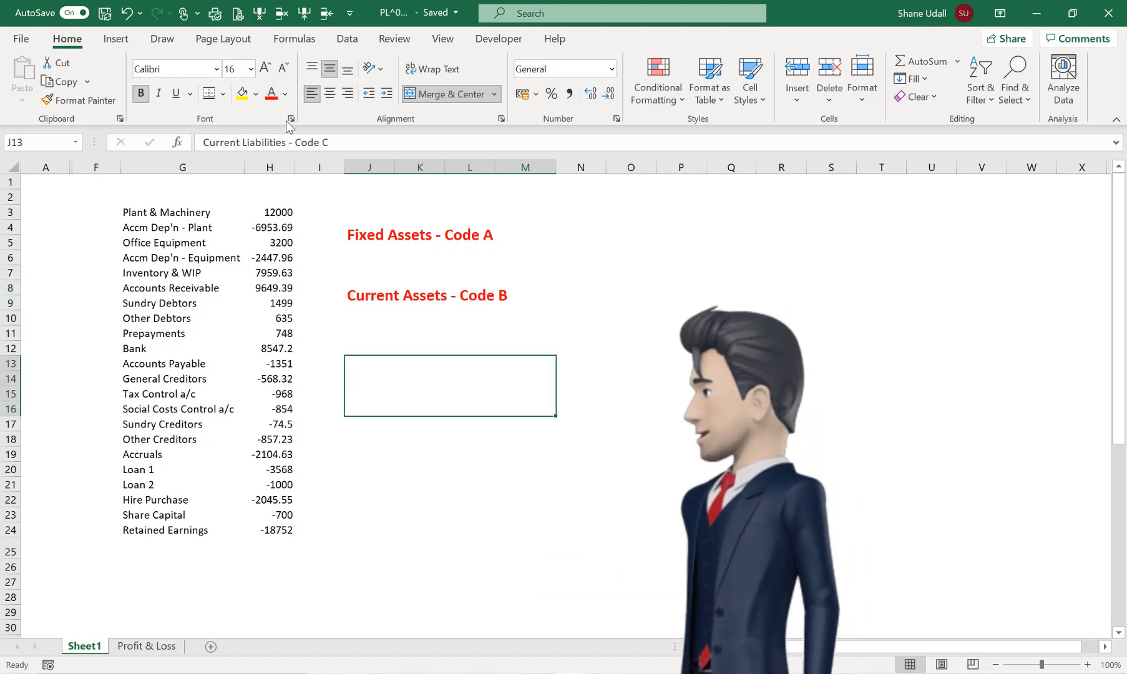
pyautogui.click(273, 96)
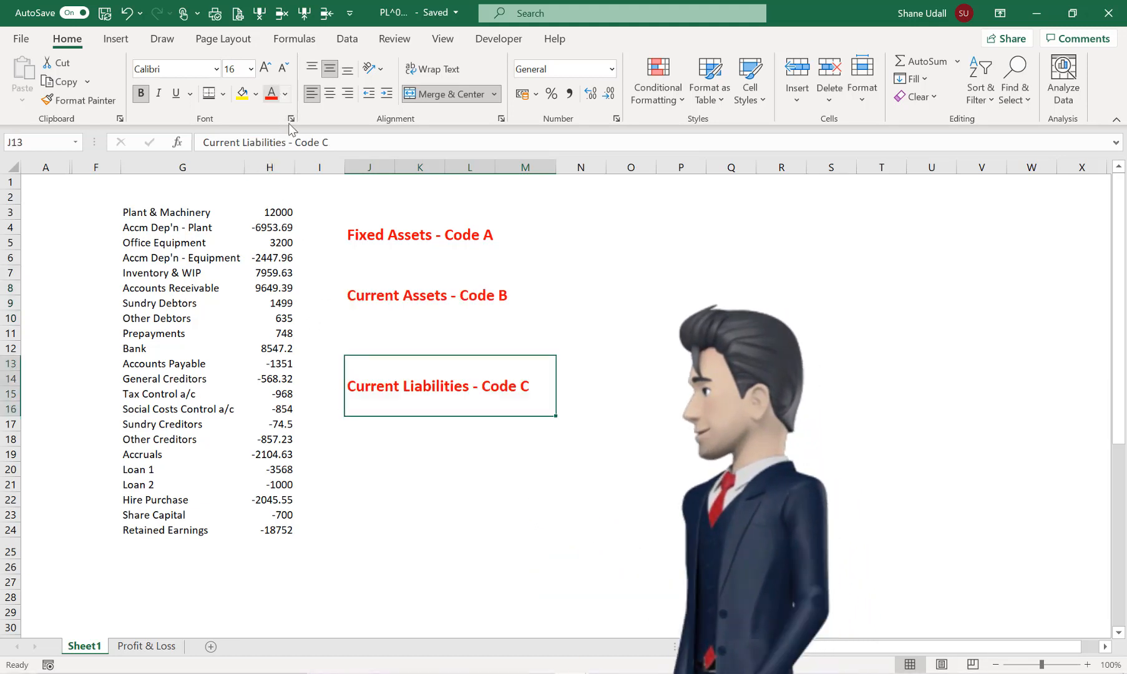
pyautogui.click(358, 470)
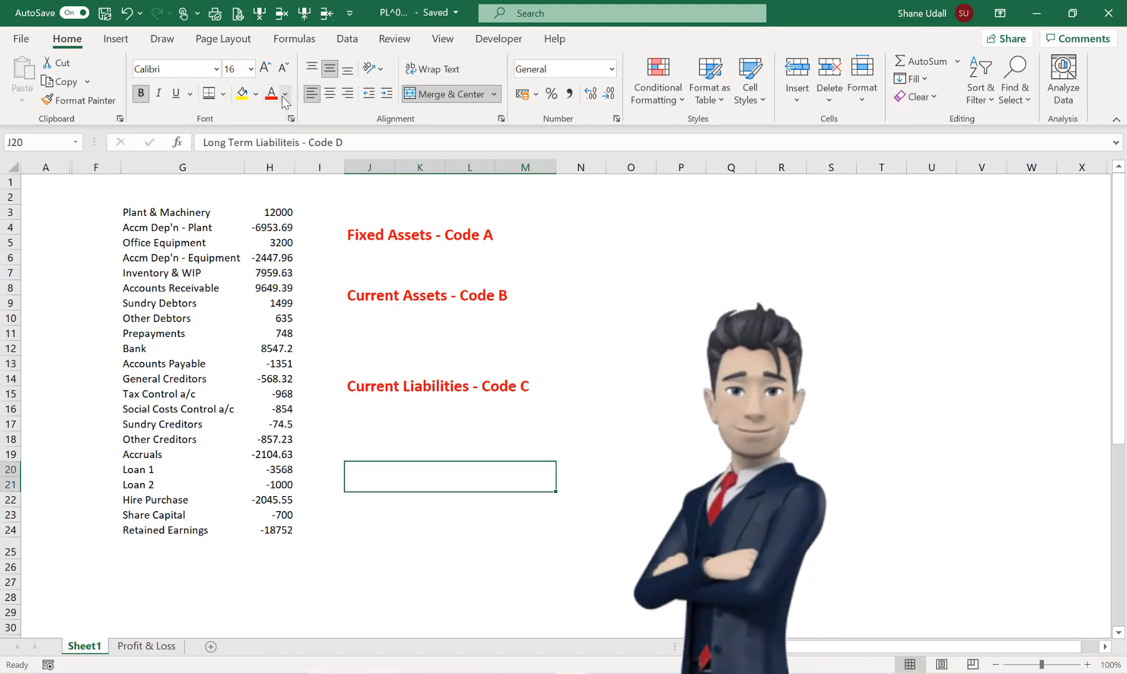
pyautogui.click(273, 97)
pyautogui.click(373, 526)
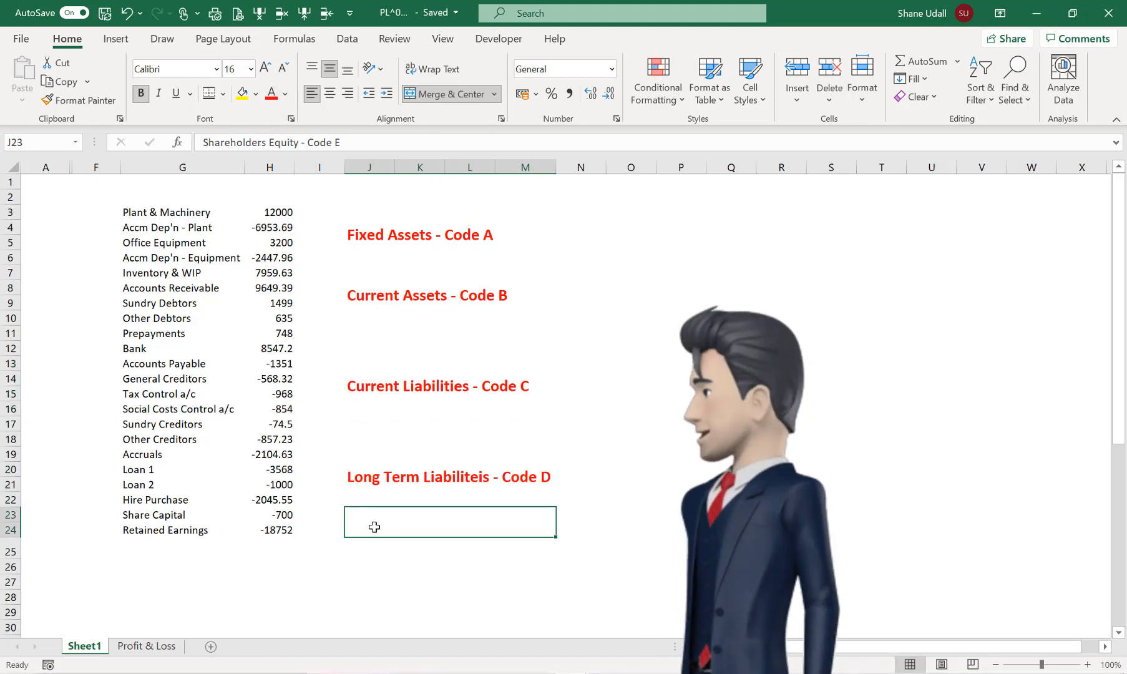
pyautogui.click(278, 95)
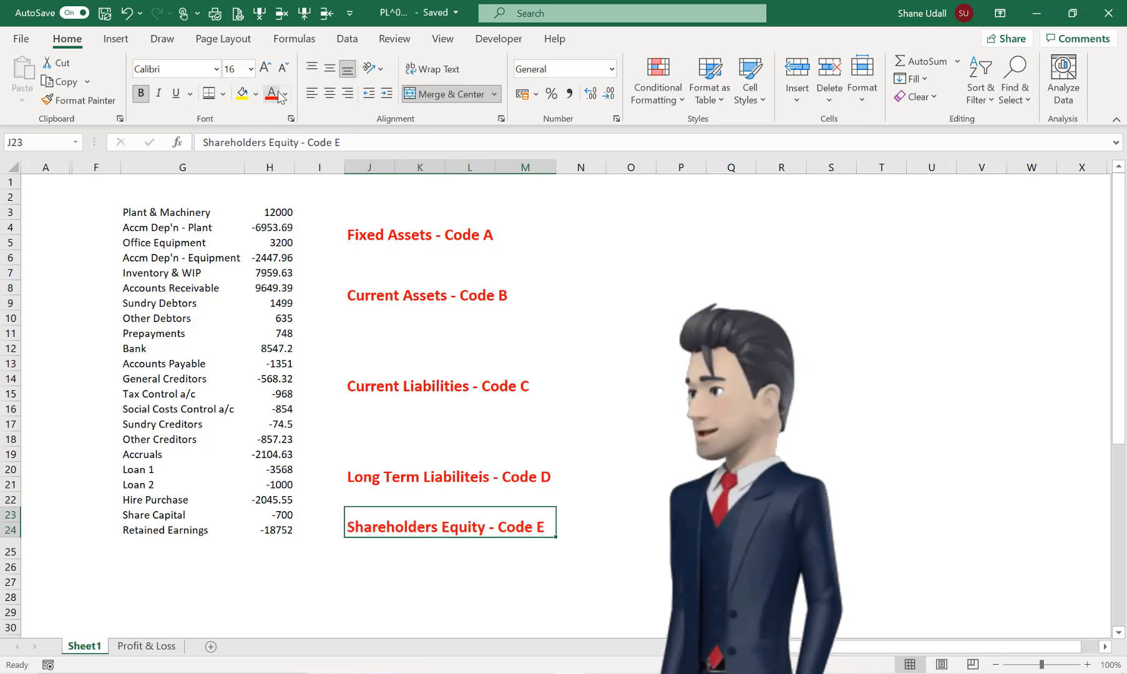
# - Insert a new sheet column between the account names in column G and their values in column H
pyautogui.moveTo(166, 213); pyautogui.dragTo(168, 347)
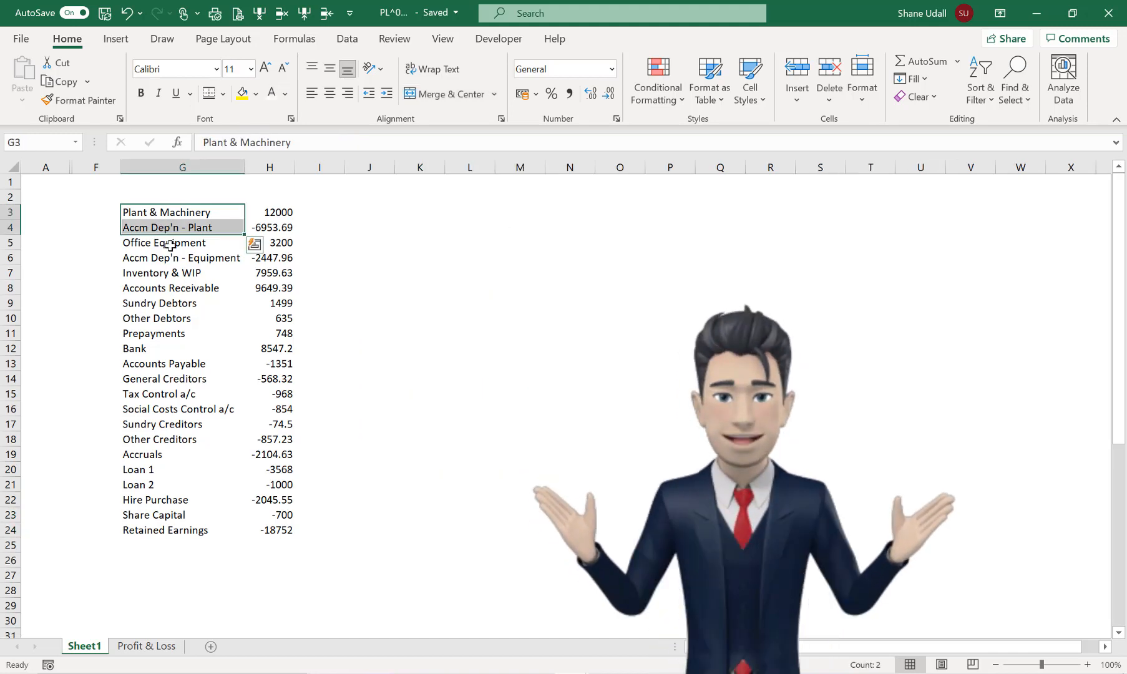
pyautogui.click(170, 249)
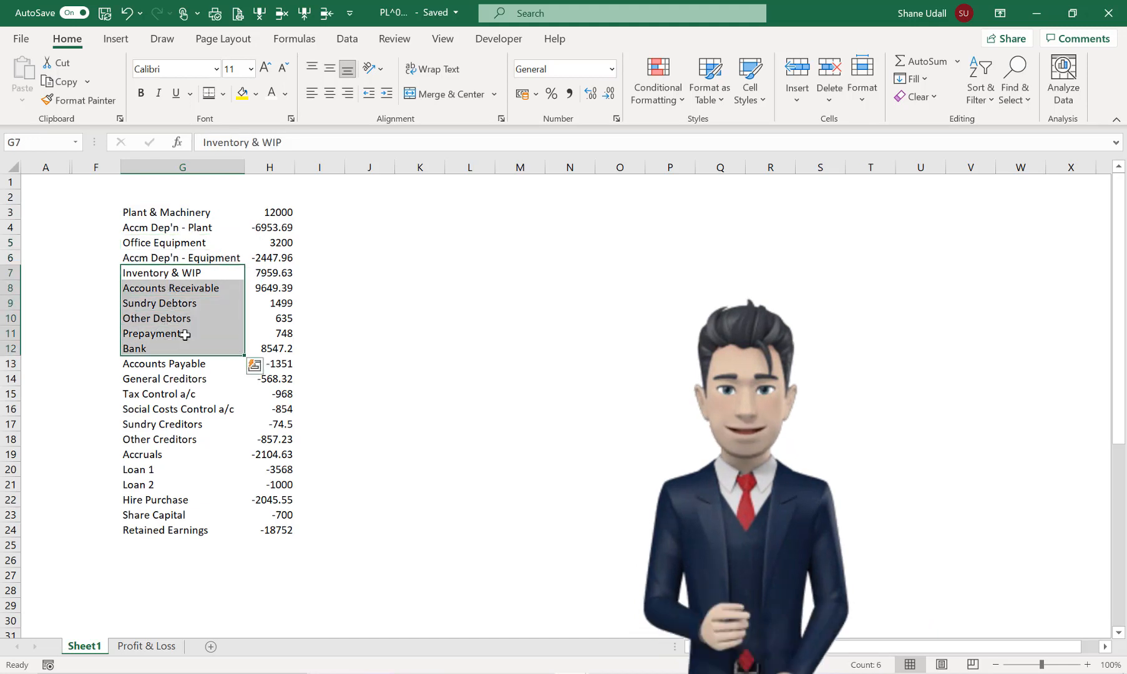
pyautogui.click(271, 226)
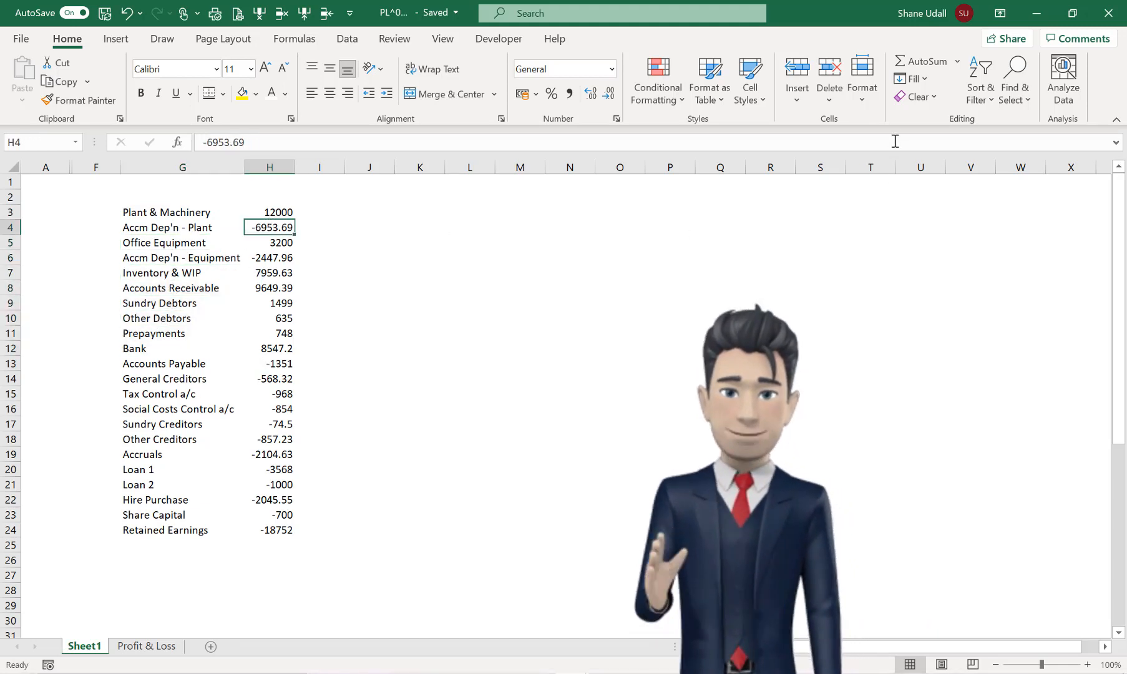
pyautogui.click(795, 101)
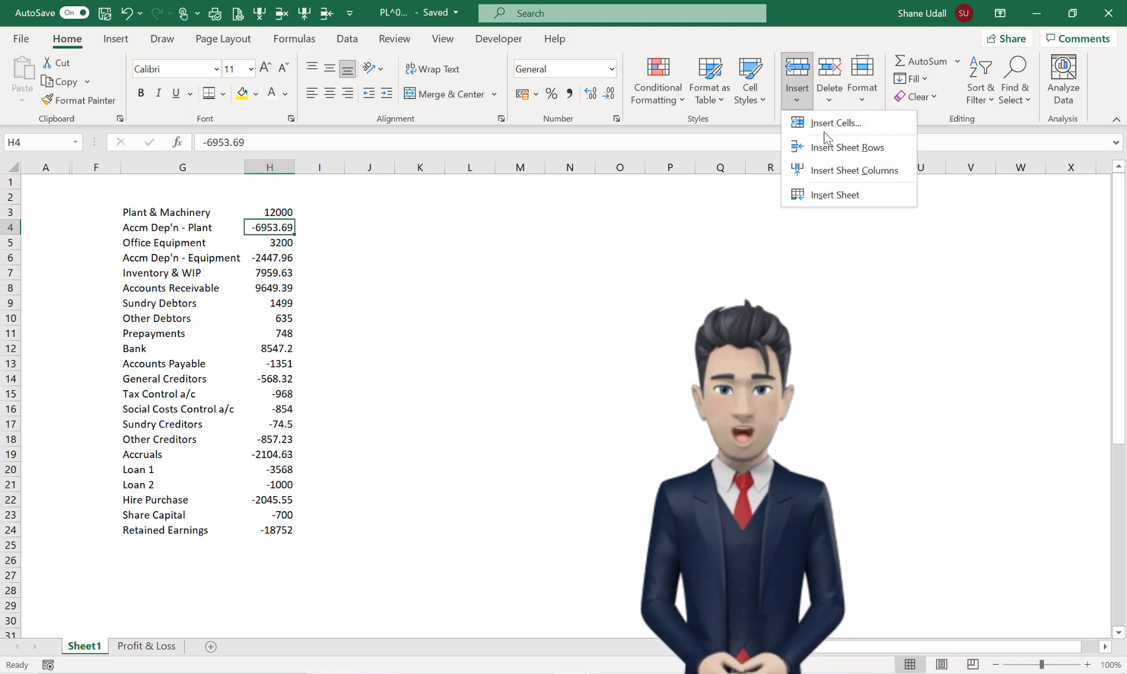
pyautogui.click(849, 178)
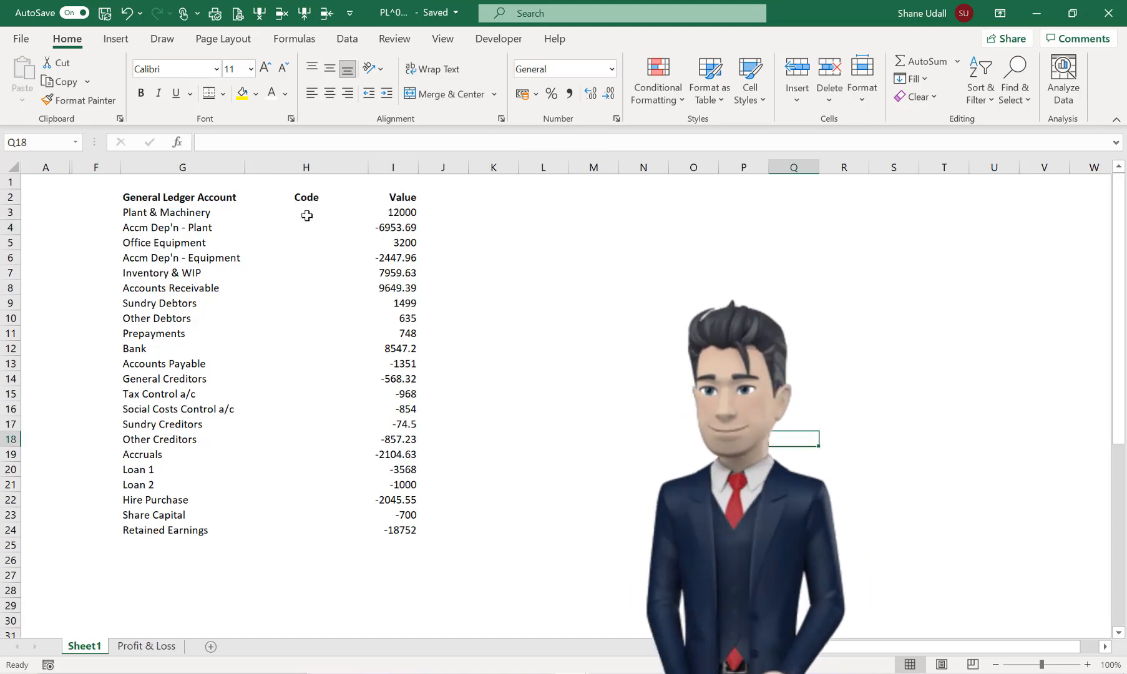
# - Set the font colour of the account codes in H3:H24 to Automatic and review the codes against the accounts
pyautogui.click(307, 213)
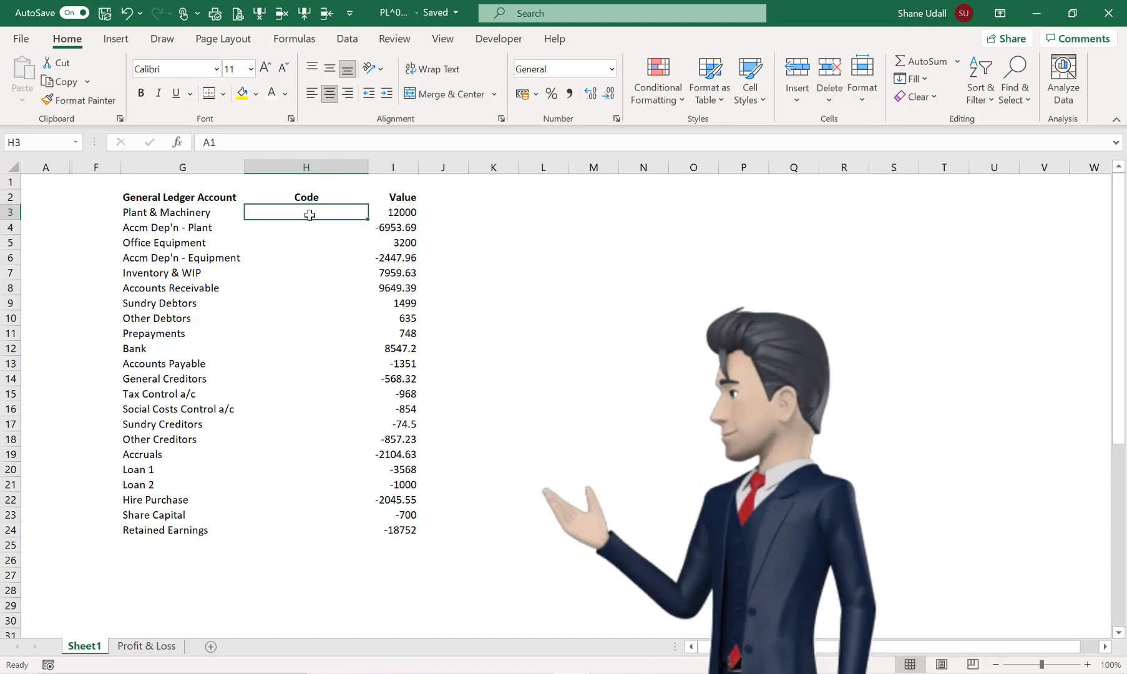
pyautogui.moveTo(310, 213); pyautogui.dragTo(307, 532)
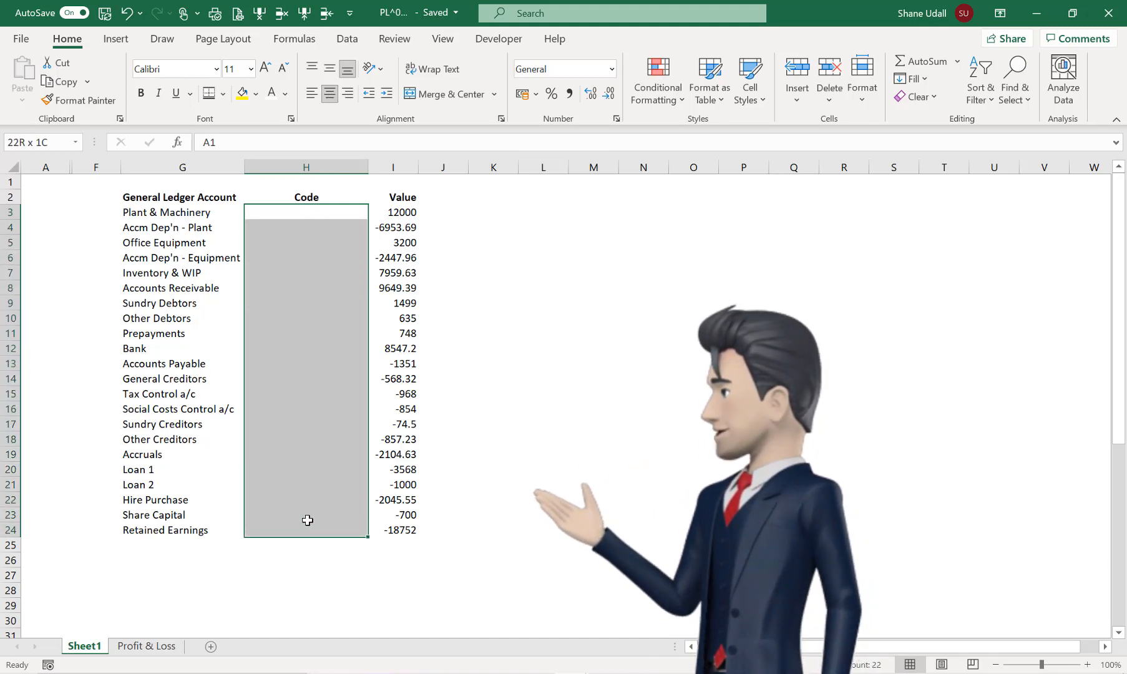
pyautogui.click(287, 96)
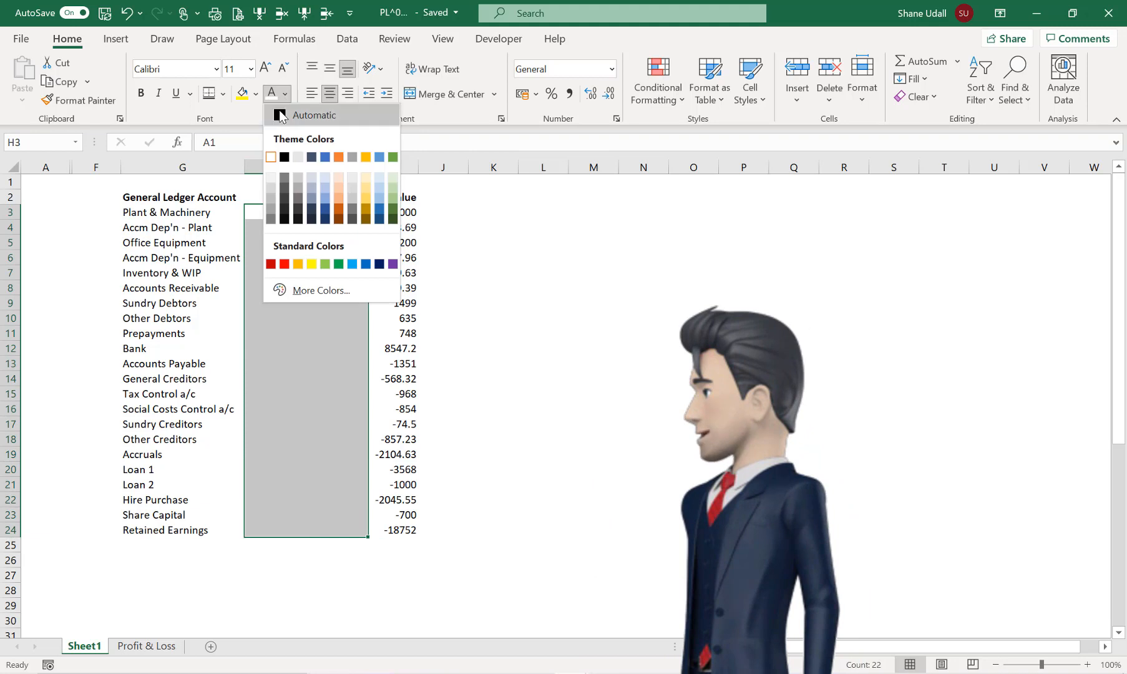
pyautogui.click(274, 113)
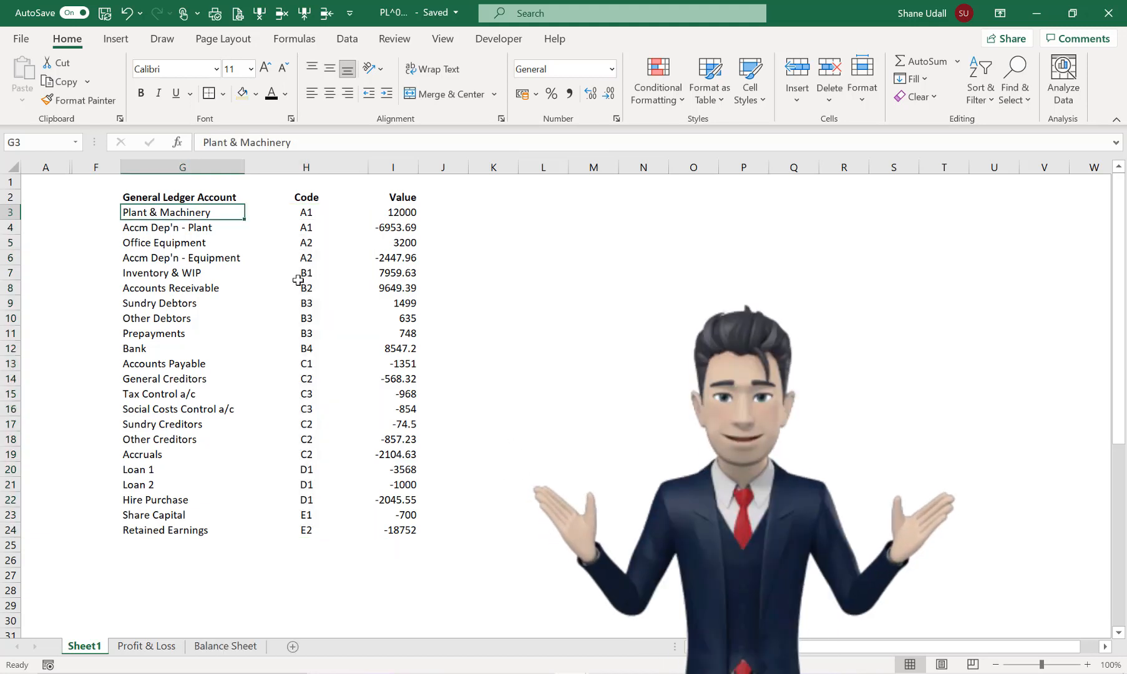
pyautogui.moveTo(303, 215); pyautogui.dragTo(303, 530)
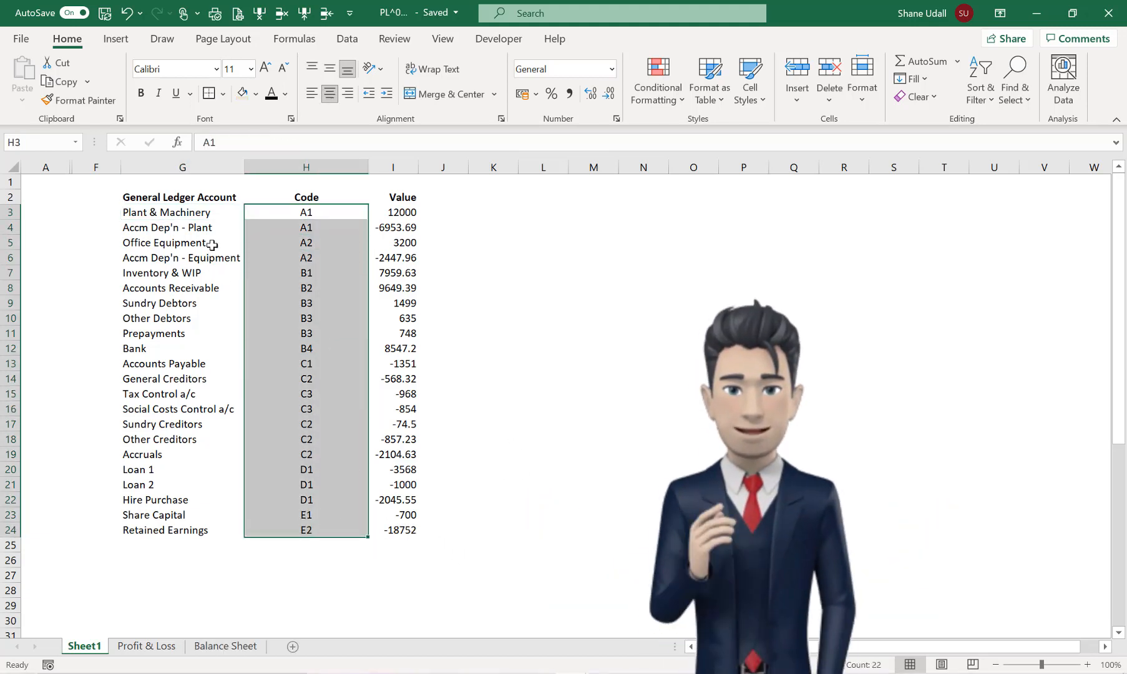
pyautogui.click(165, 241)
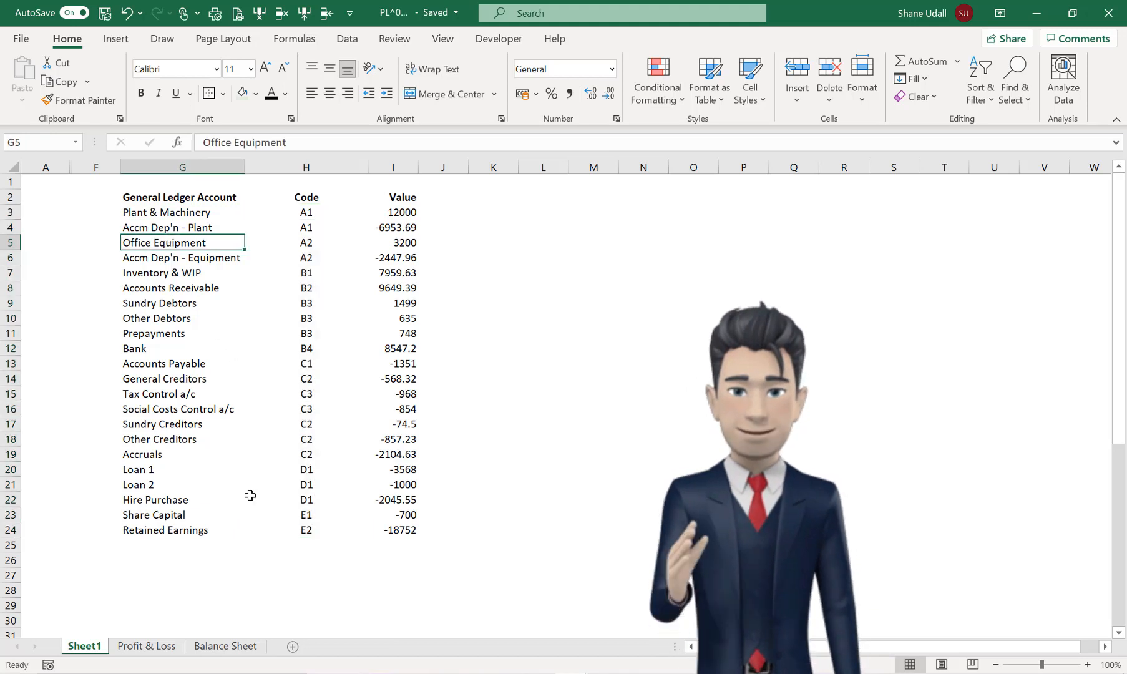
# - On the Balance Sheet sheet, enter the heading "Fixed Assets" in C5
pyautogui.click(243, 646)
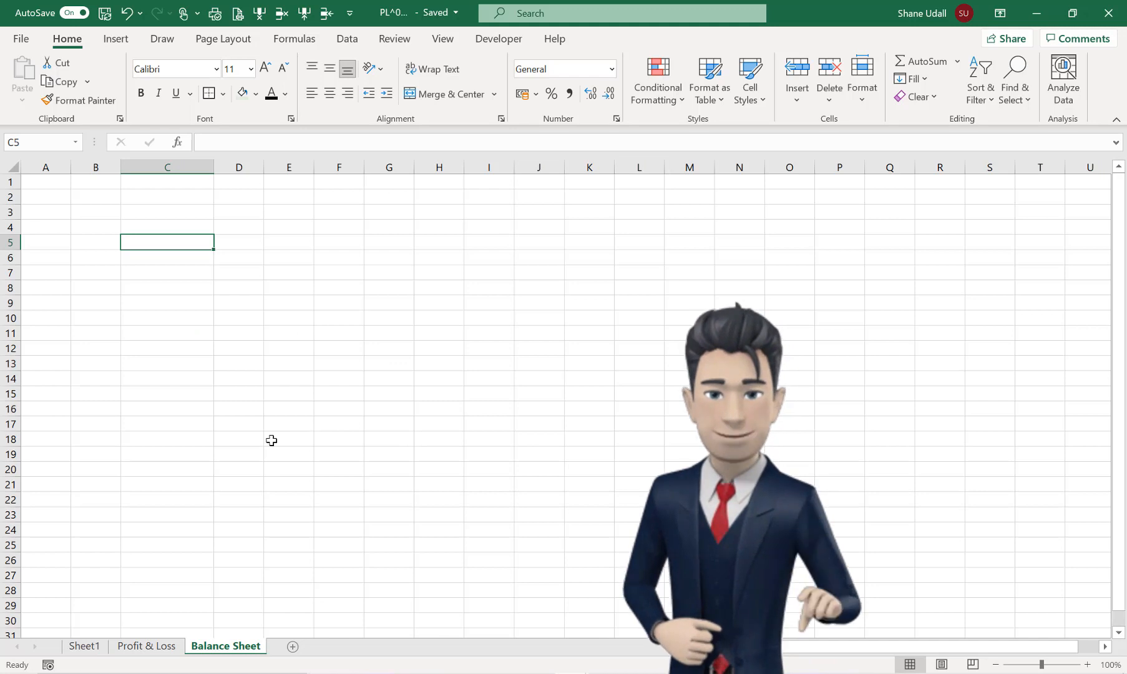
pyautogui.write('F')
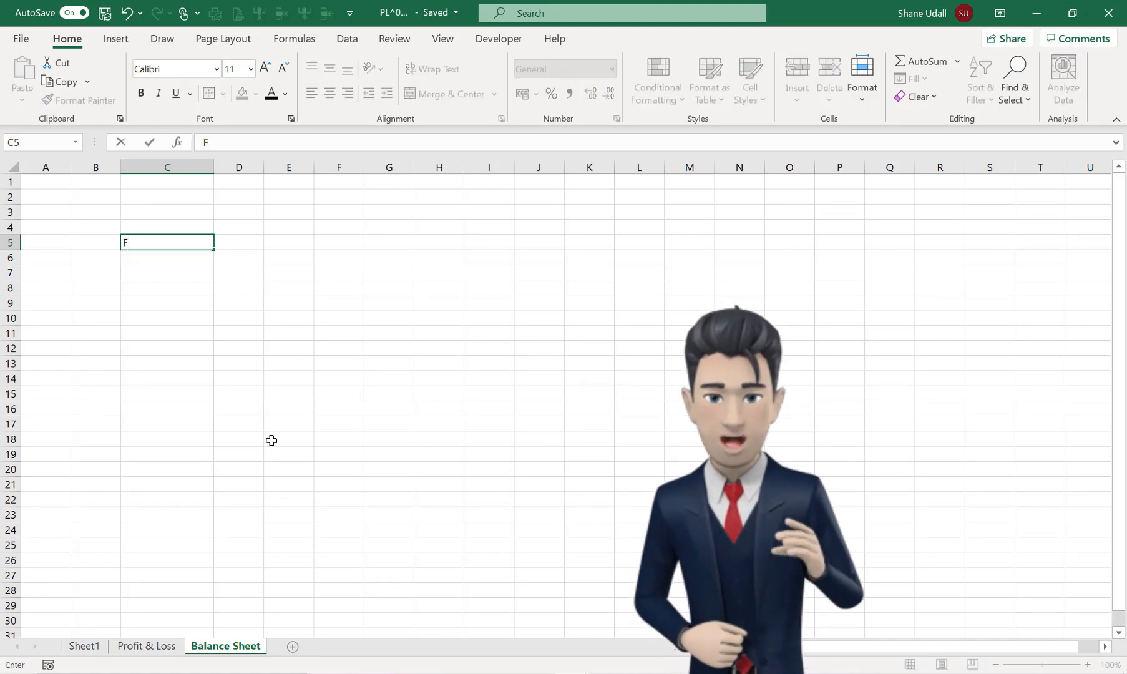
pyautogui.write('ixed As')
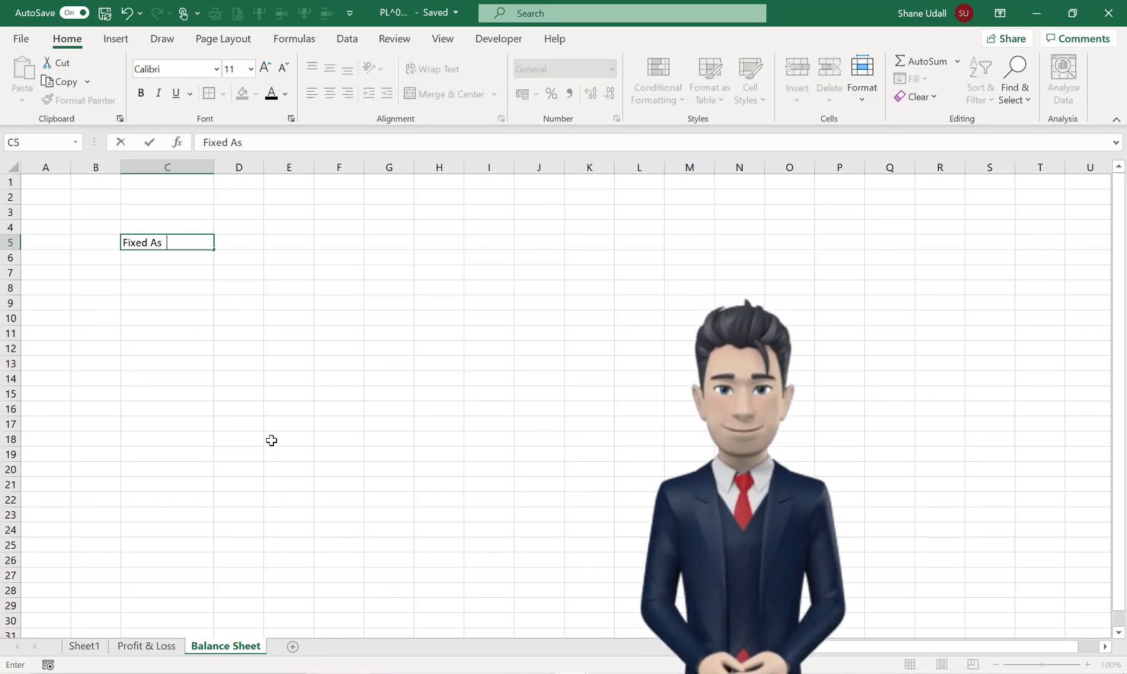
pyautogui.press('Return')
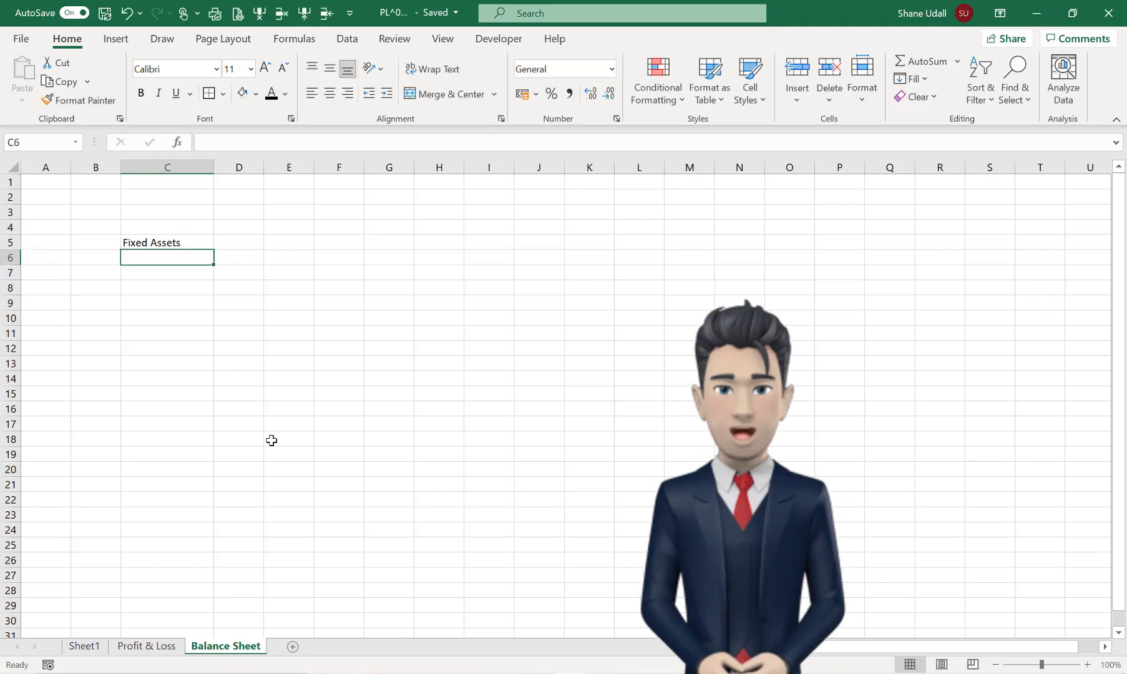
# - Enter the fixed asset lines "Plant & Machinery" in C6 and "Office Equipment" in C7
pyautogui.write('Plant ')
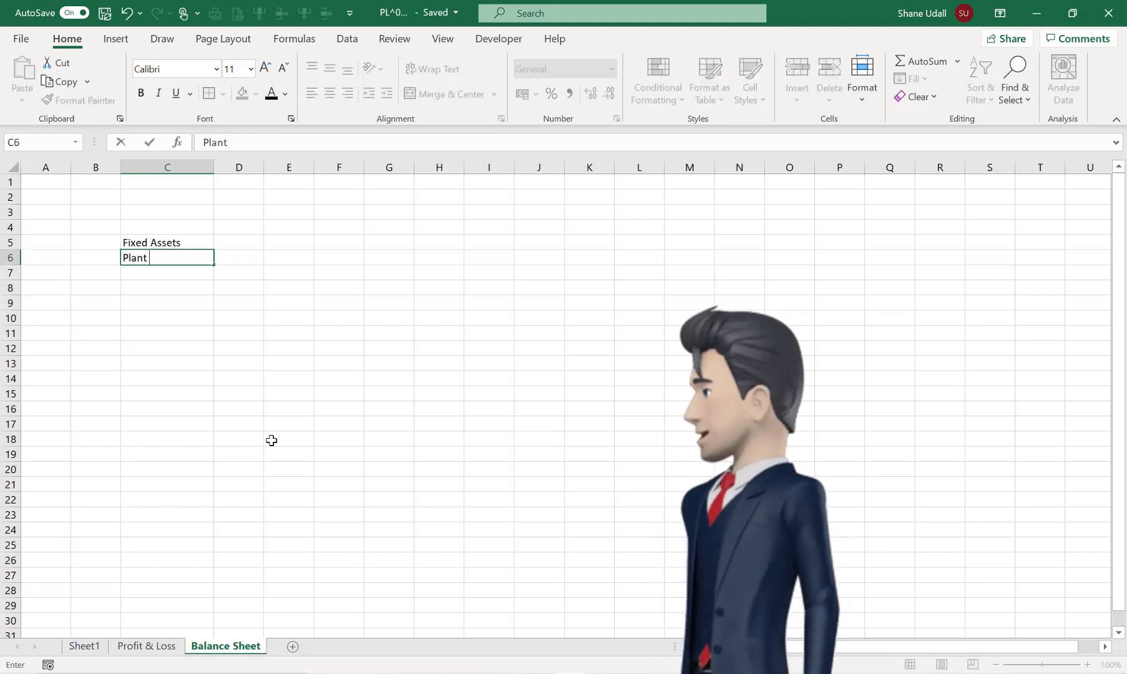
pyautogui.write('& Mac')
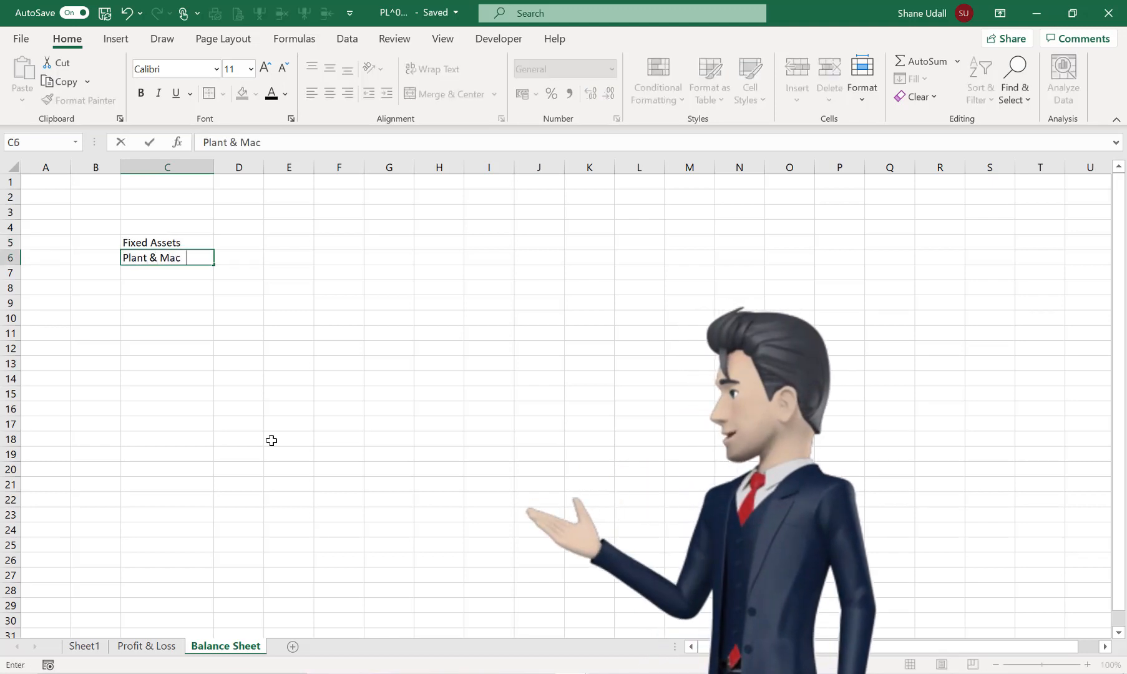
pyautogui.write('hinery')
pyautogui.press('Return')
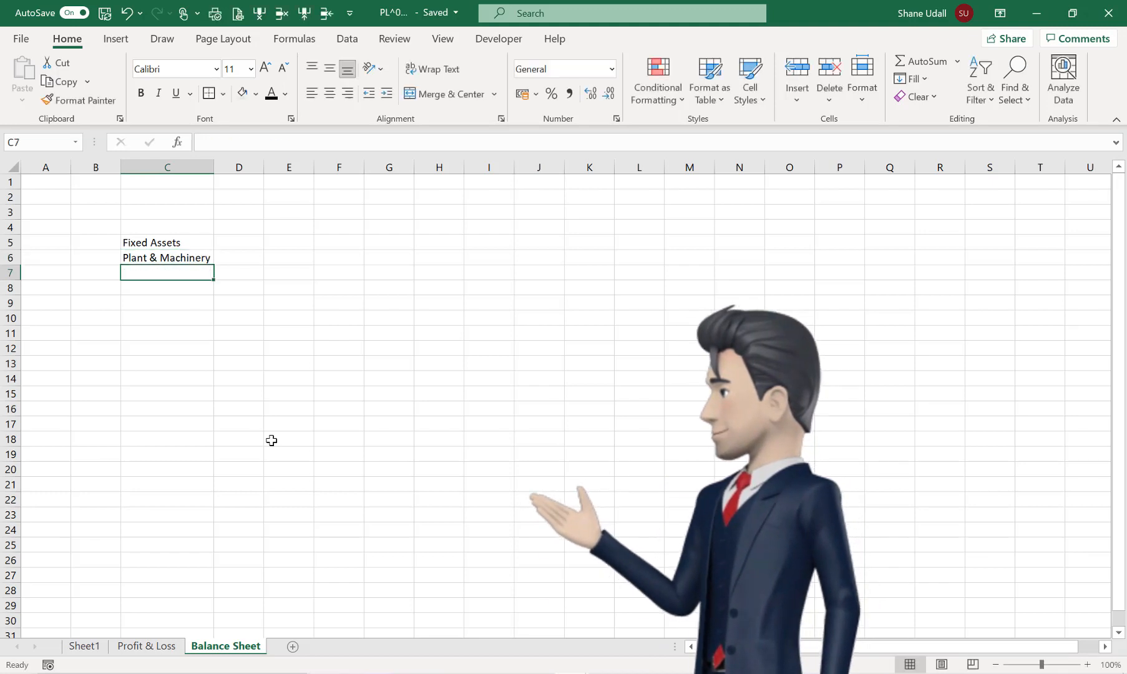
pyautogui.write('Office')
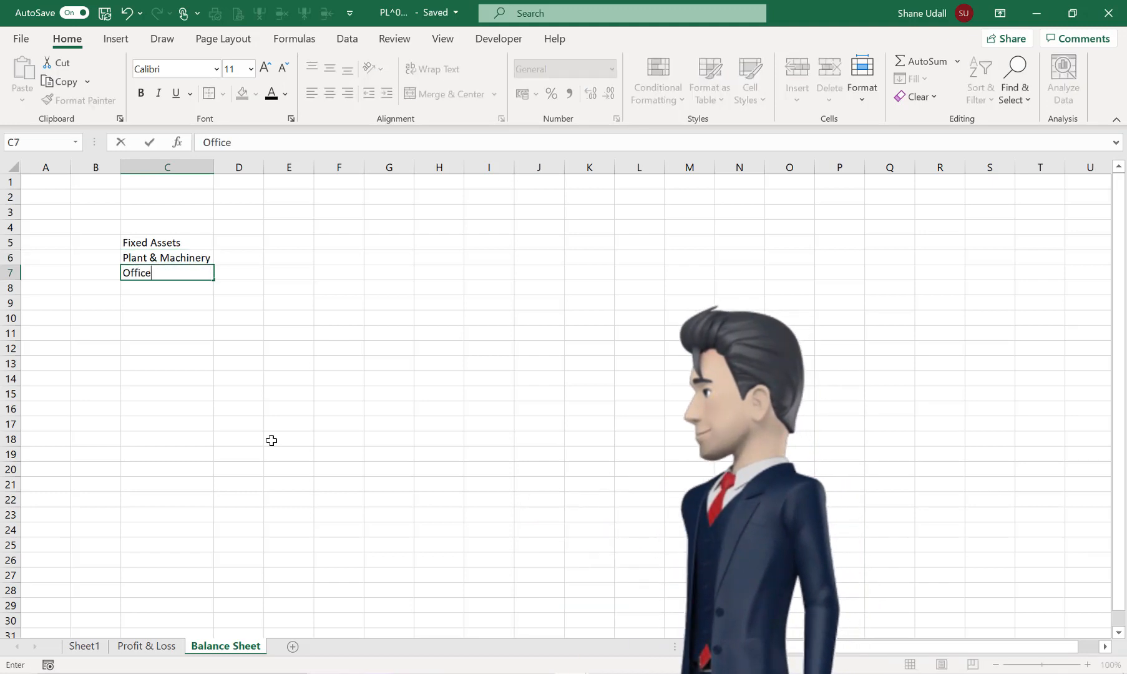
pyautogui.write(' Equipment')
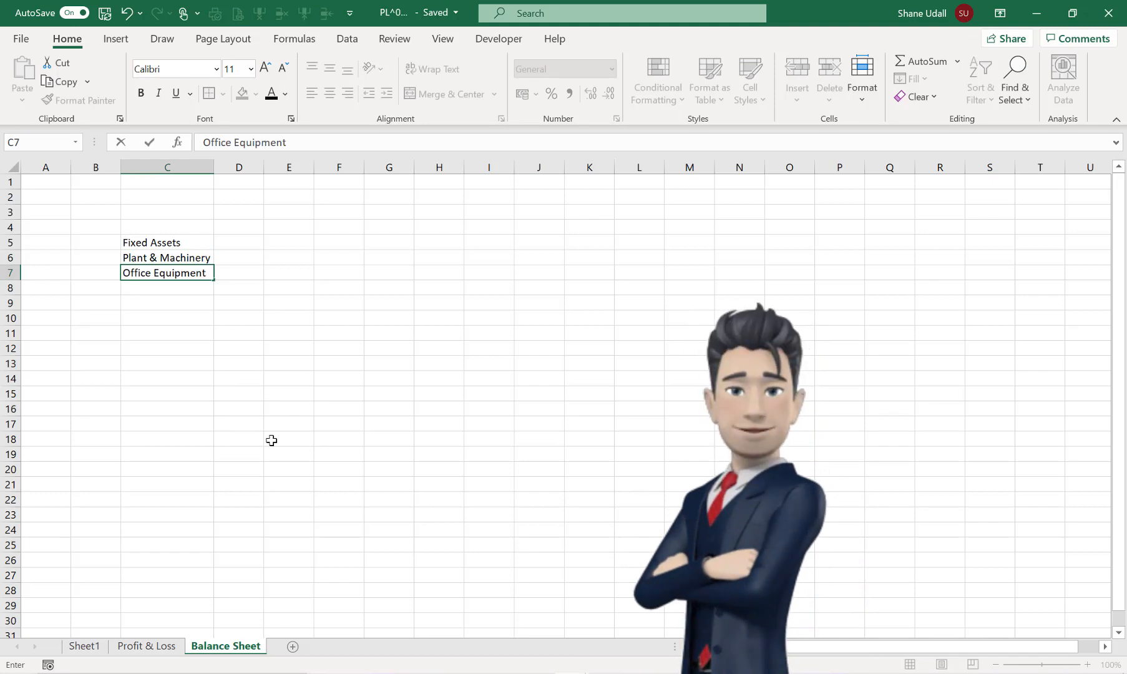
# - Enter the code A1 in F6 for Plant & Machinery and A2 in F7 for Office Equipment
pyautogui.press('Up')
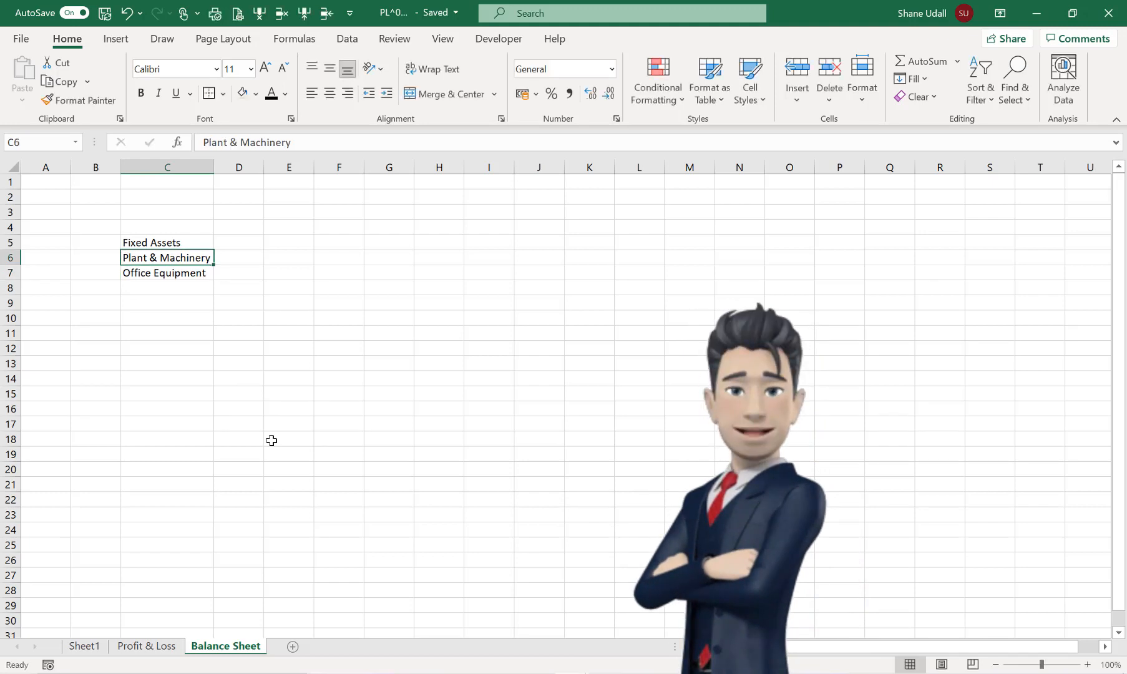
pyautogui.press('Right')
pyautogui.press('Right')
pyautogui.press('Right')
pyautogui.write('A')
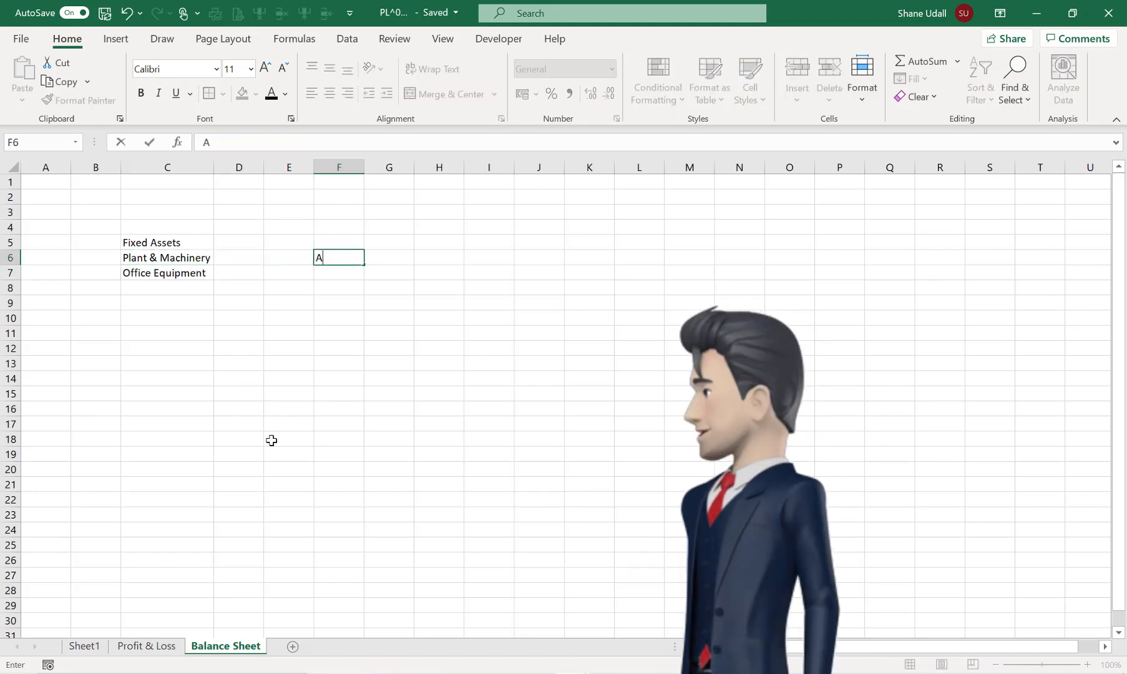
pyautogui.press('Return')
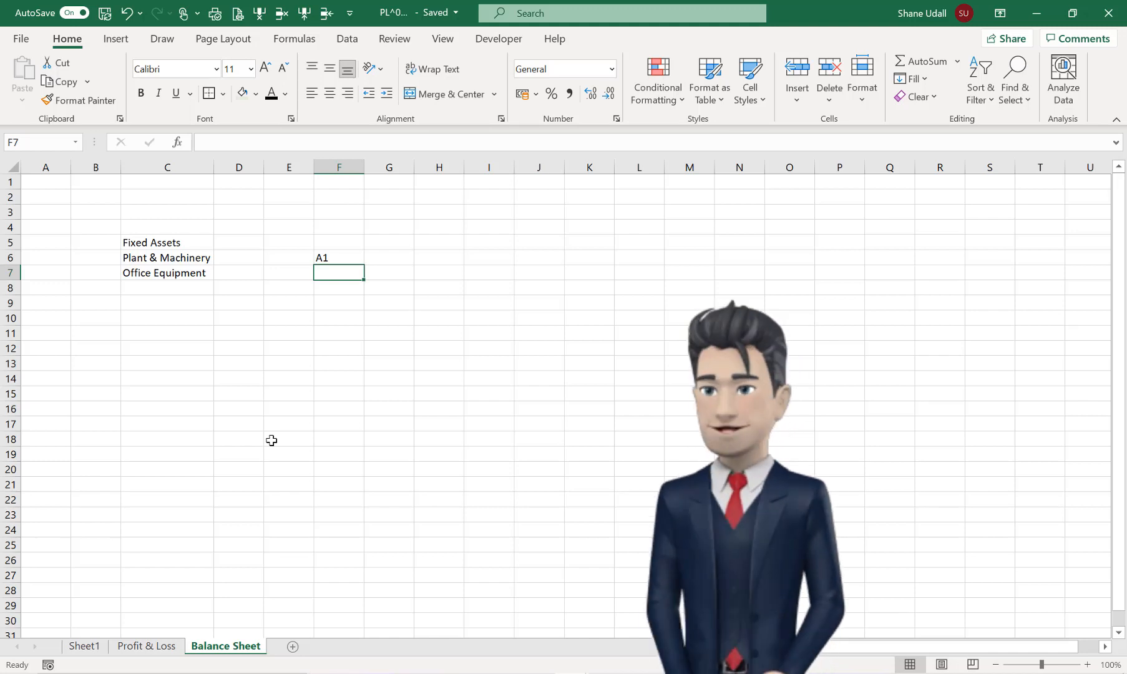
pyautogui.write('A1')
pyautogui.write('2')
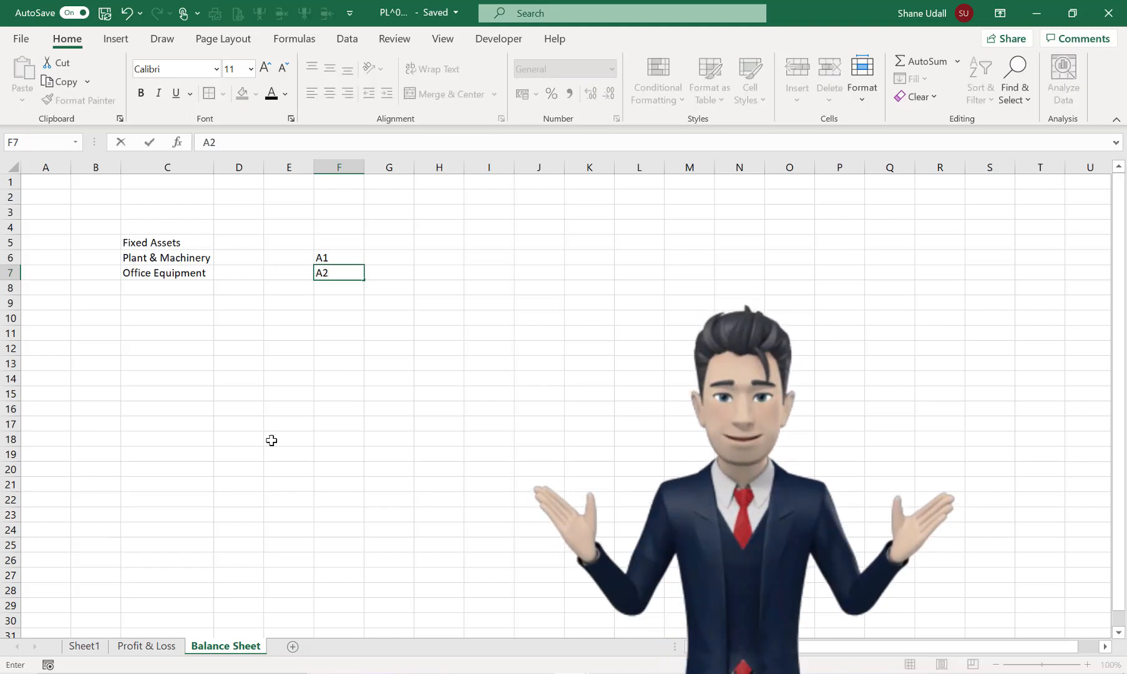
pyautogui.press('Return')
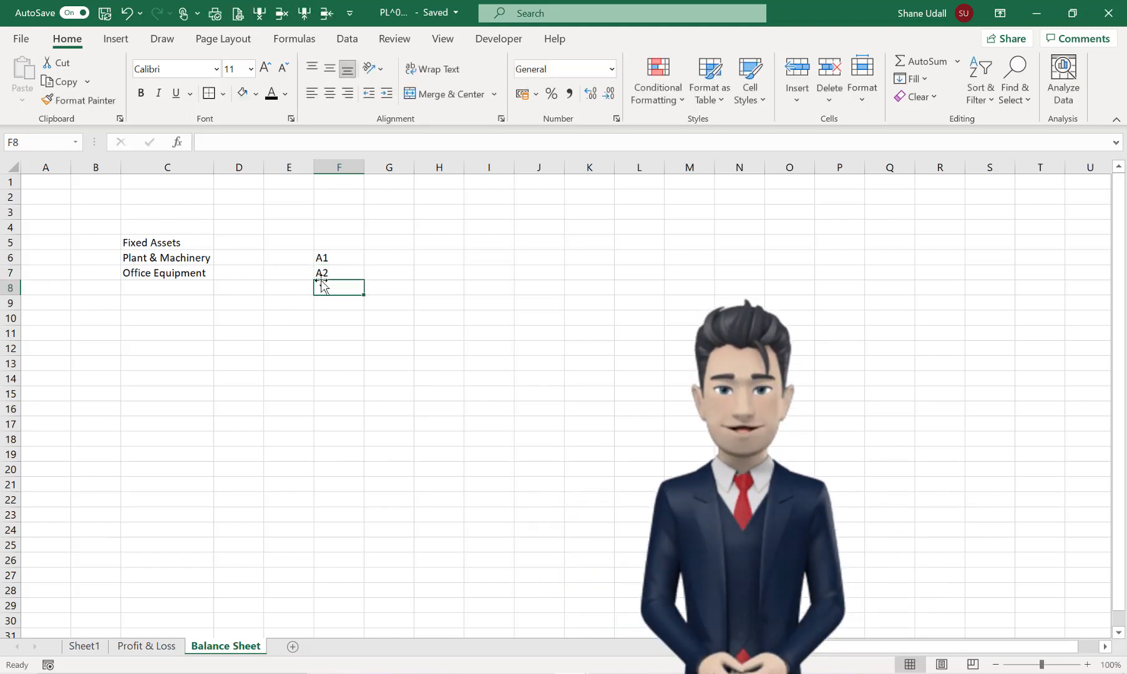
# - Compare the Plant & Machinery line and its code with the plant accounts, codes and values on Sheet1
pyautogui.click(324, 256)
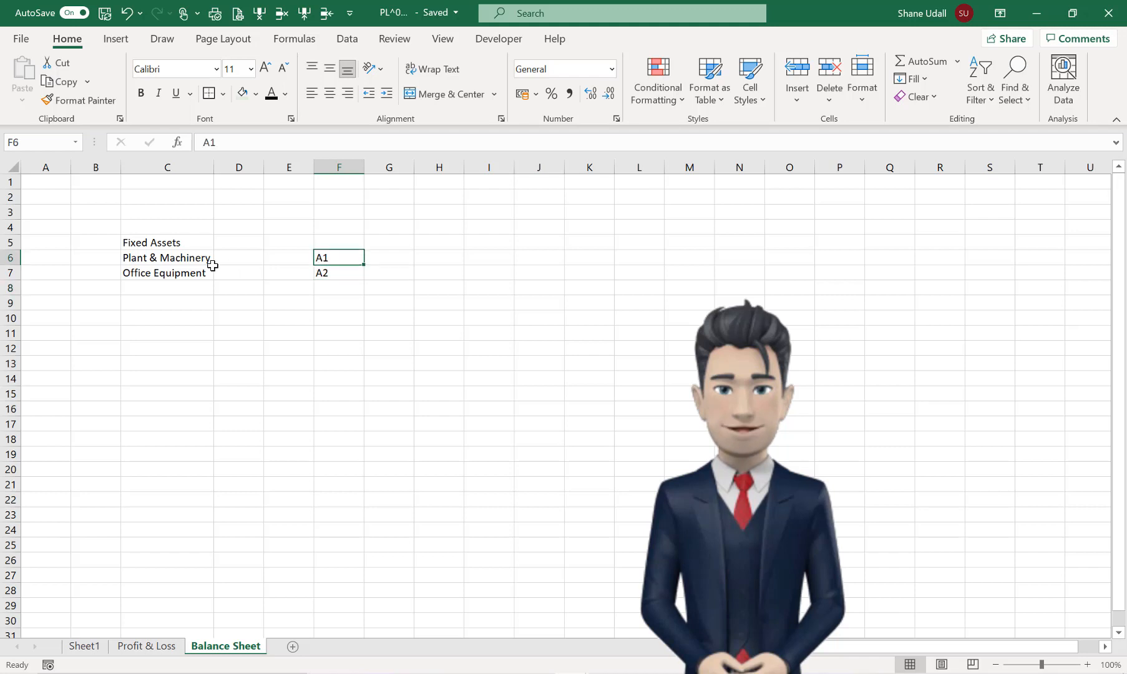
pyautogui.click(172, 254)
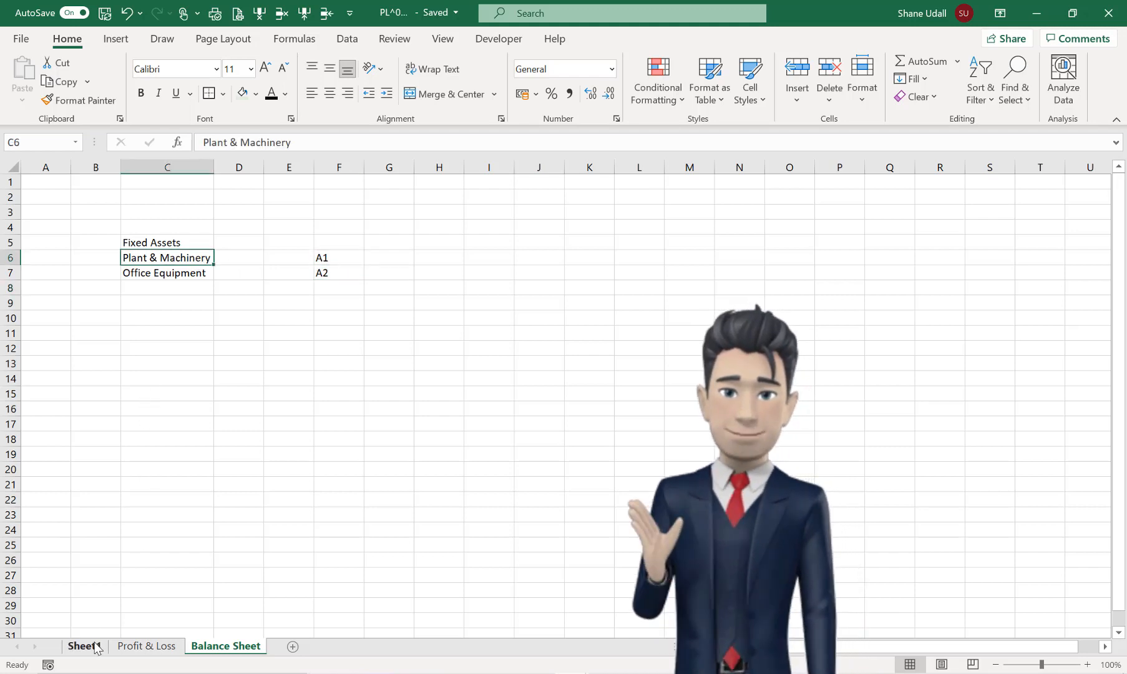
pyautogui.click(325, 260)
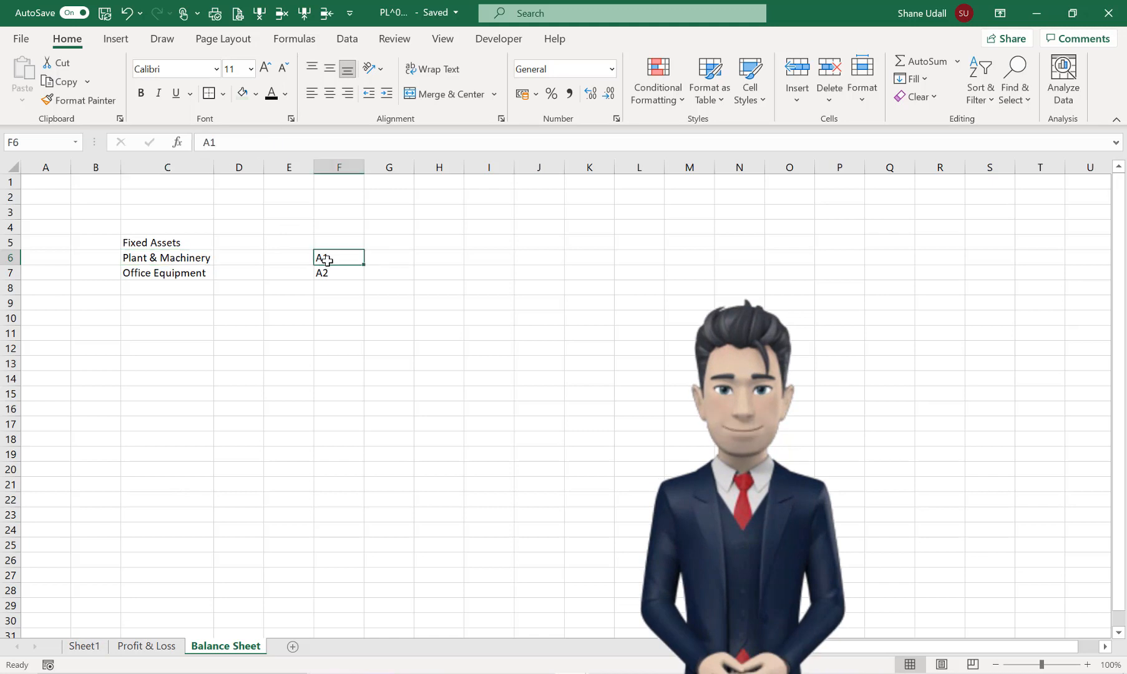
pyautogui.click(85, 647)
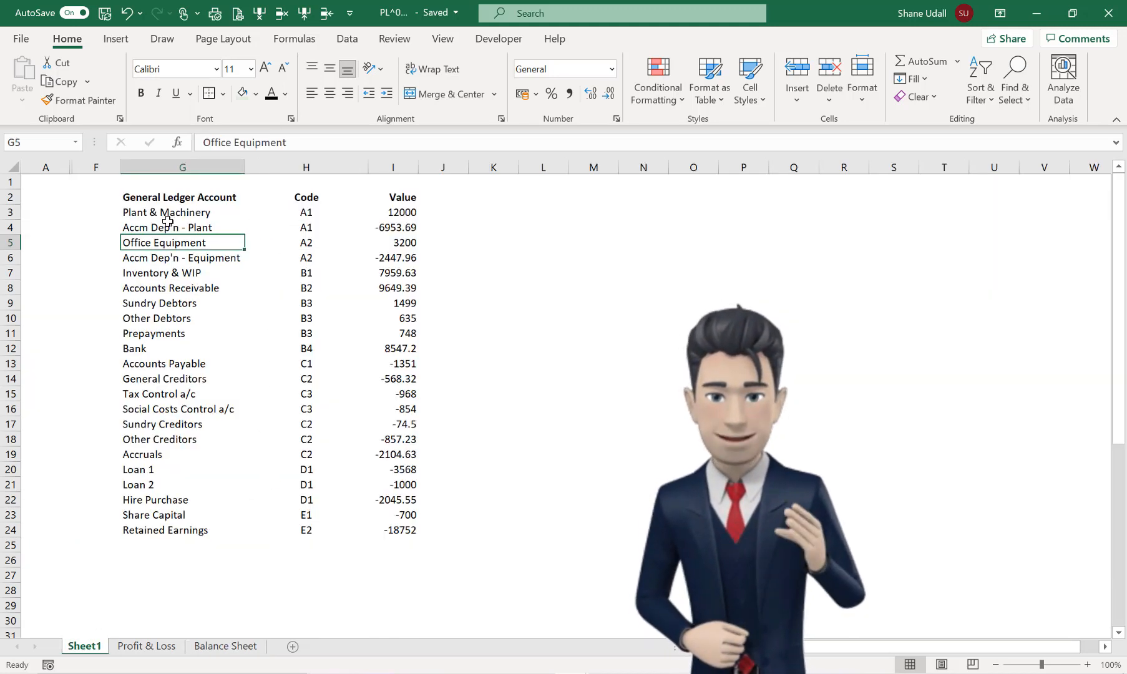
pyautogui.moveTo(164, 212); pyautogui.dragTo(188, 225)
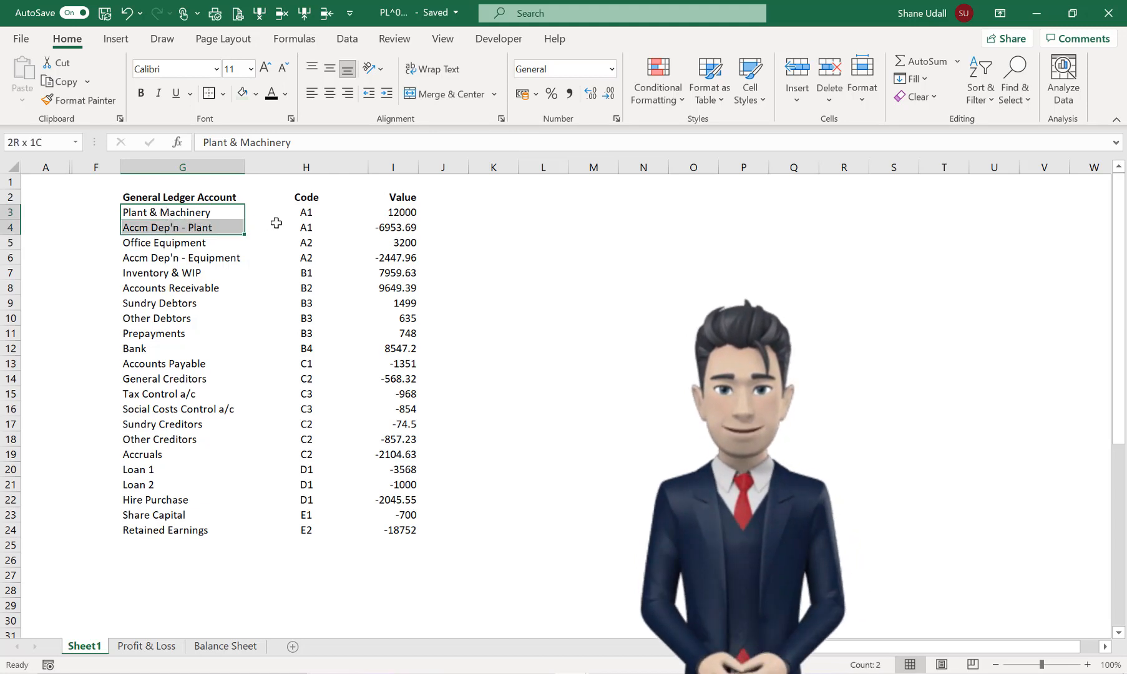
pyautogui.moveTo(276, 223); pyautogui.dragTo(384, 229)
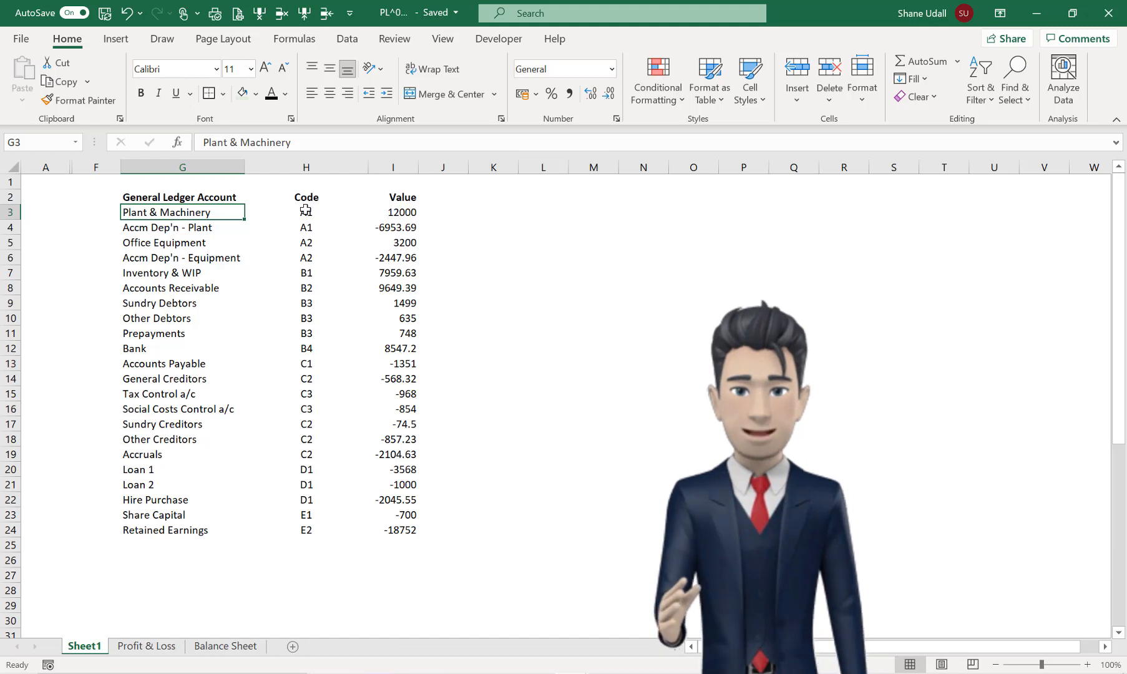
pyautogui.moveTo(306, 212); pyautogui.dragTo(301, 542)
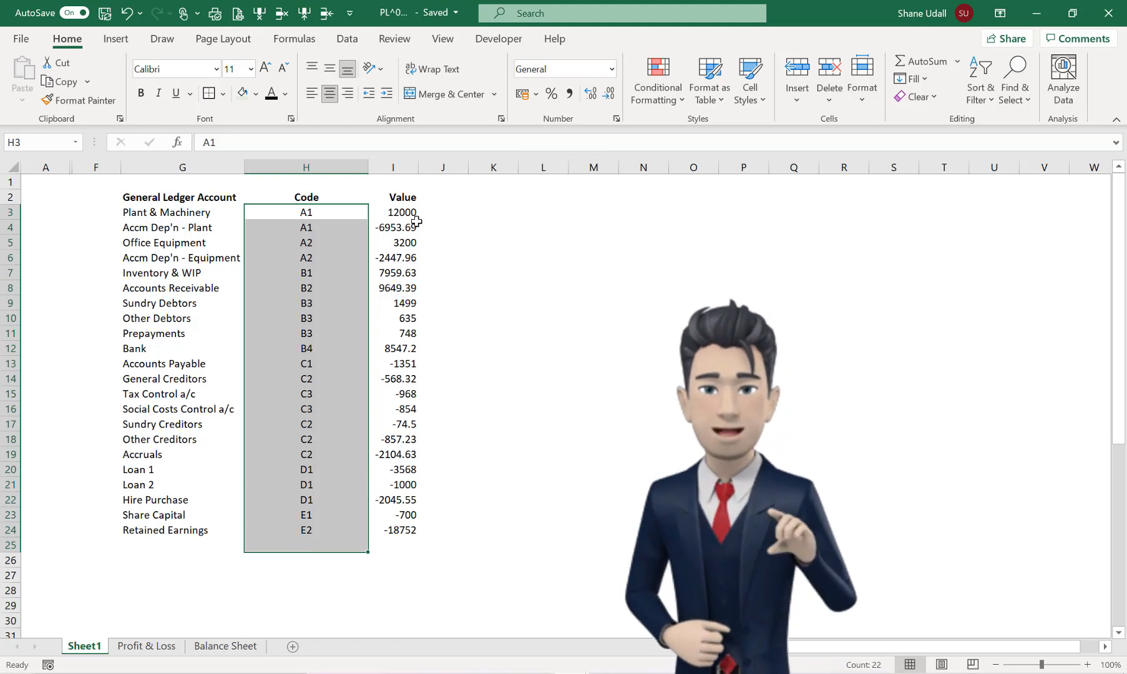
pyautogui.moveTo(400, 215); pyautogui.dragTo(400, 541)
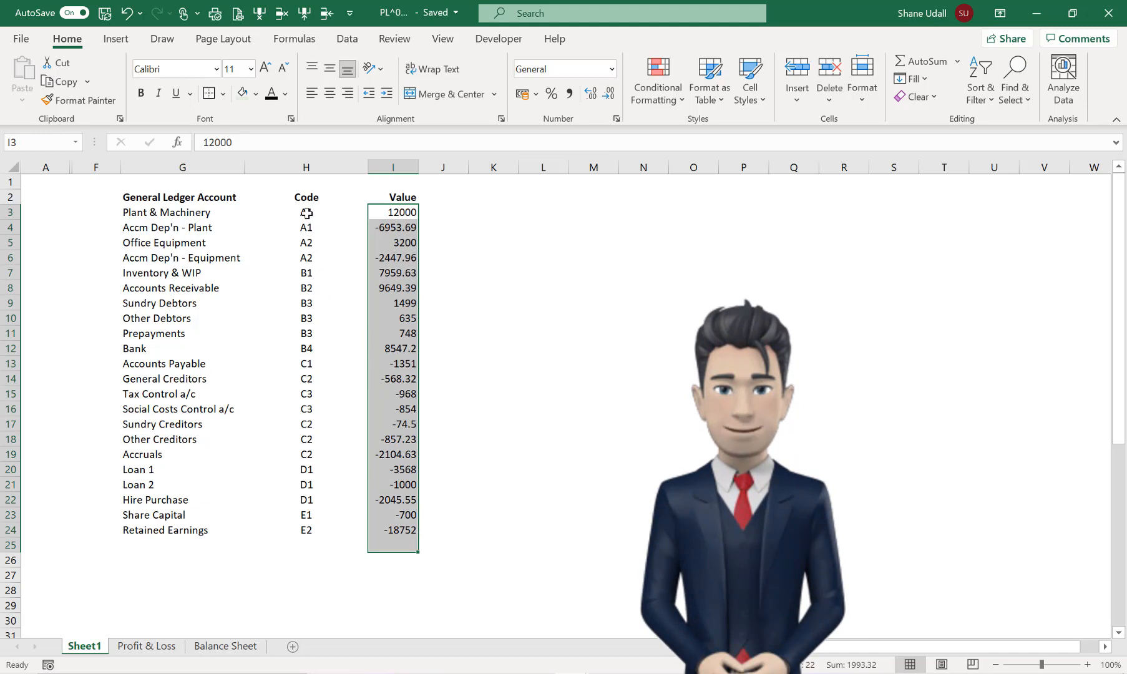
# - Define the workbook name BalanceCode for the account codes in H3:H25 on Sheet1
pyautogui.moveTo(306, 212); pyautogui.dragTo(302, 554)
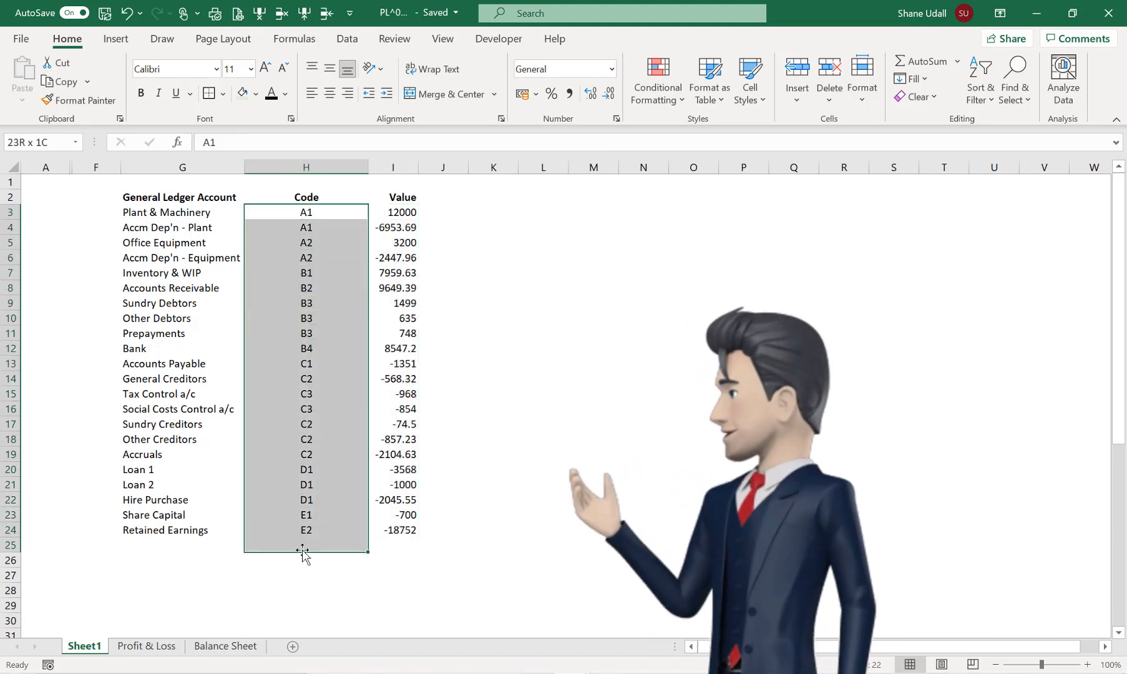
pyautogui.click(295, 38)
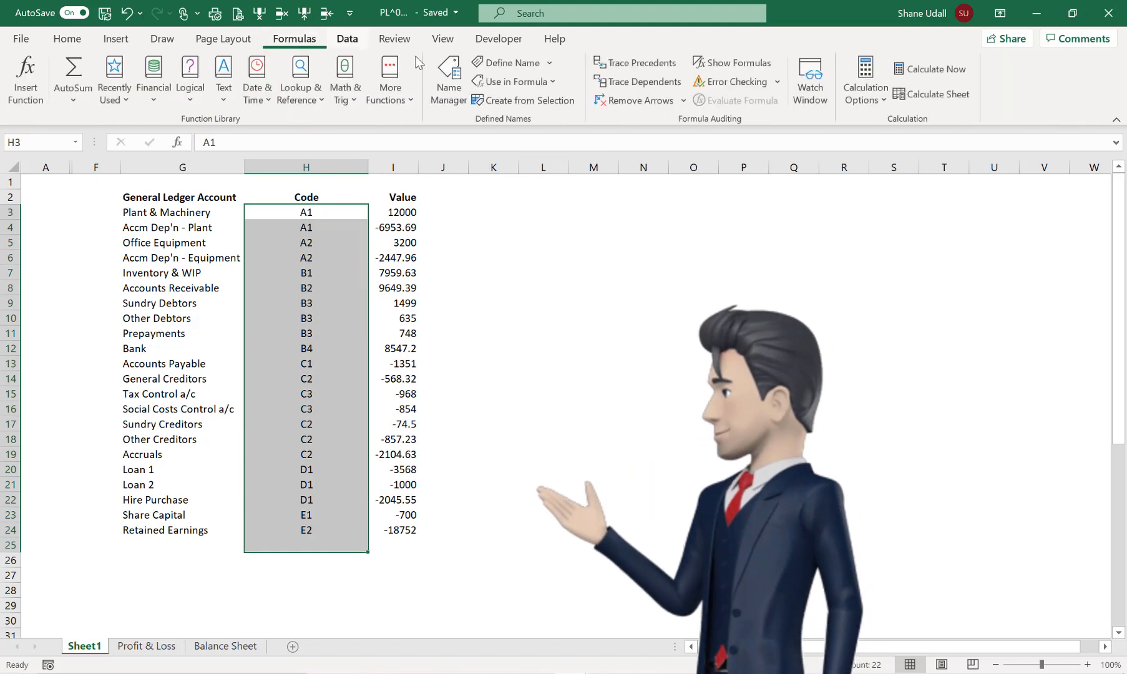
pyautogui.click(511, 62)
pyautogui.write('BalanceCode')
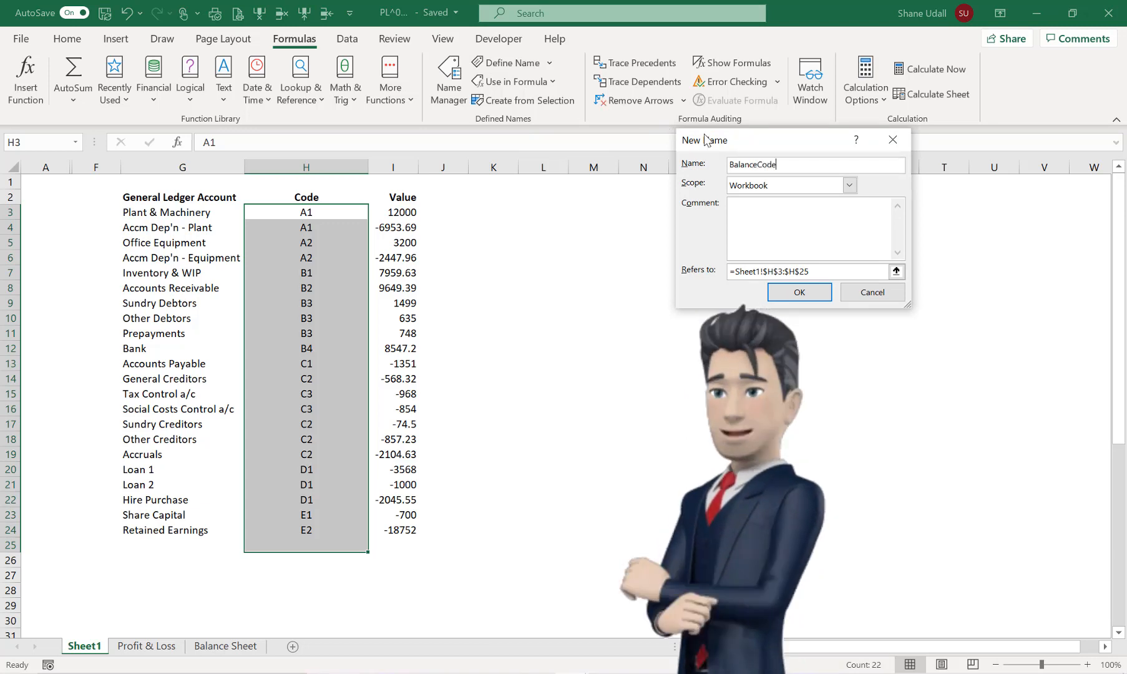
pyautogui.click(799, 292)
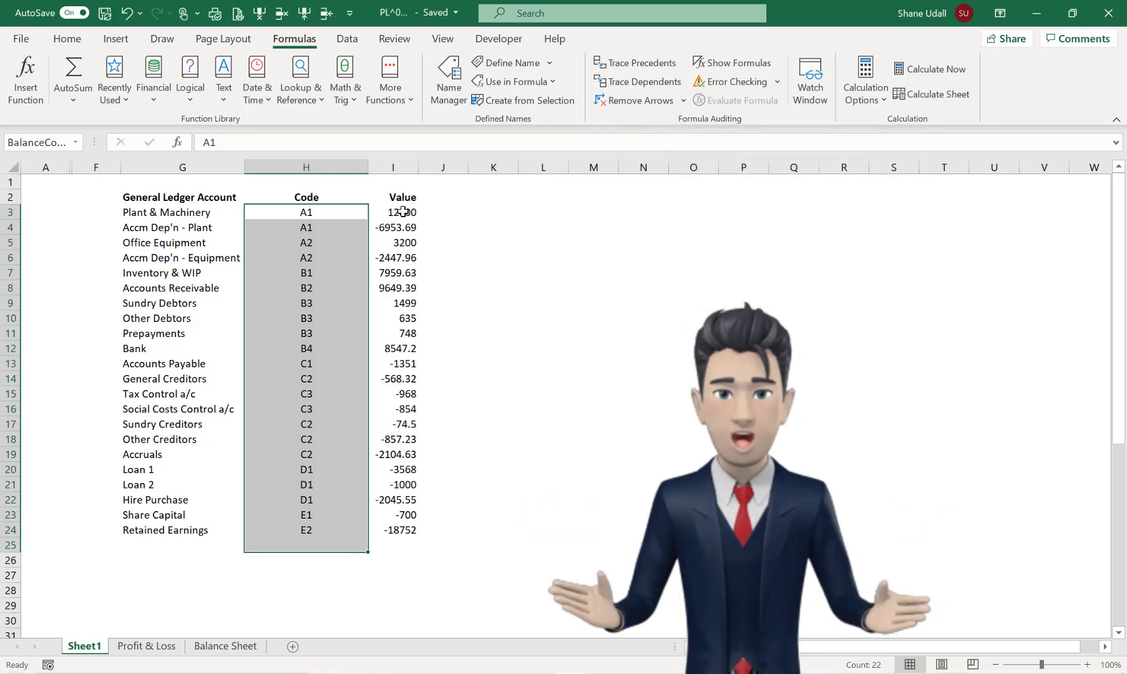
# - Define the workbook name BalanceValue for the account values in I3:I25 on Sheet1
pyautogui.moveTo(403, 211); pyautogui.dragTo(414, 549)
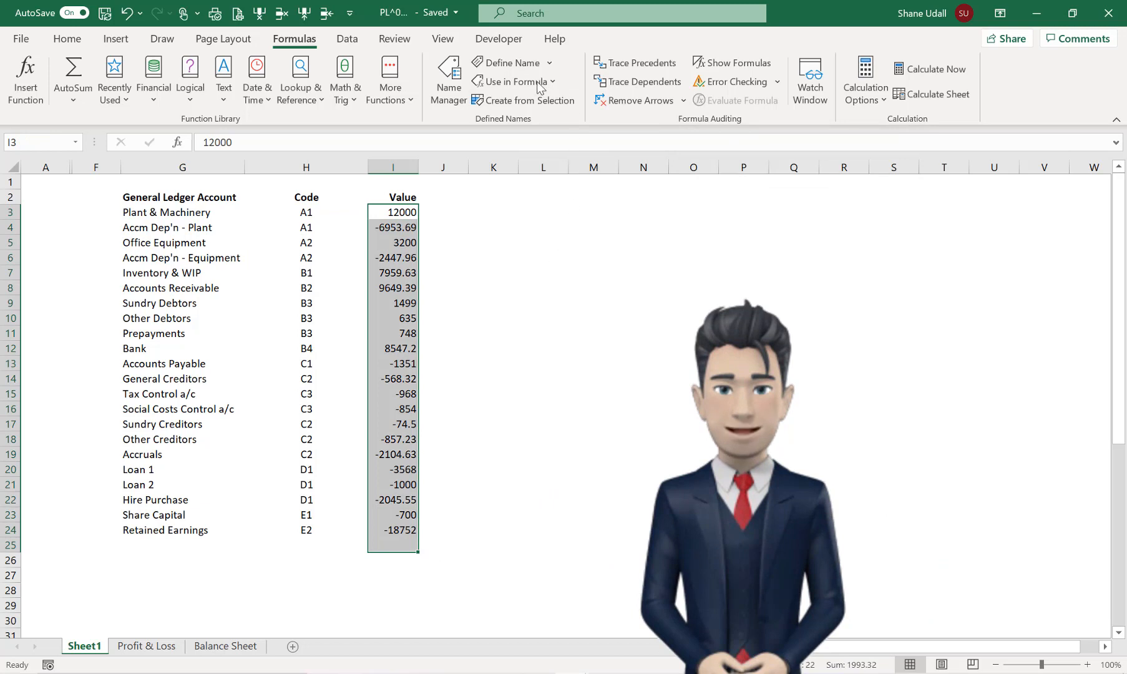
pyautogui.click(509, 64)
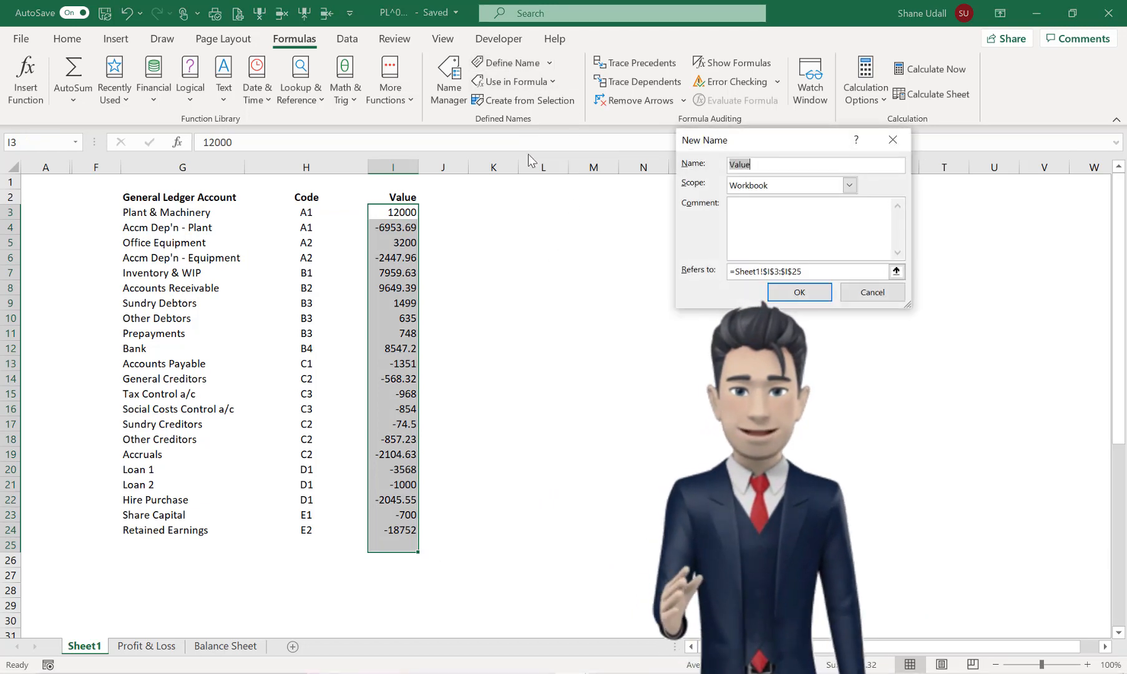
pyautogui.write('Balance')
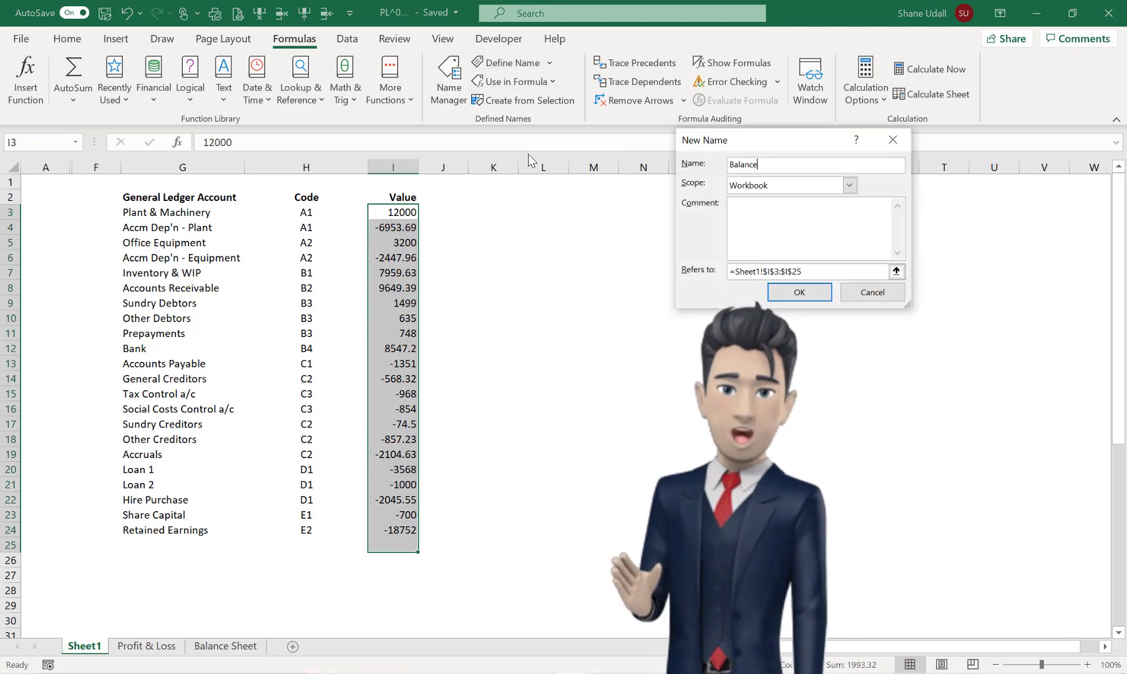
pyautogui.write('Value')
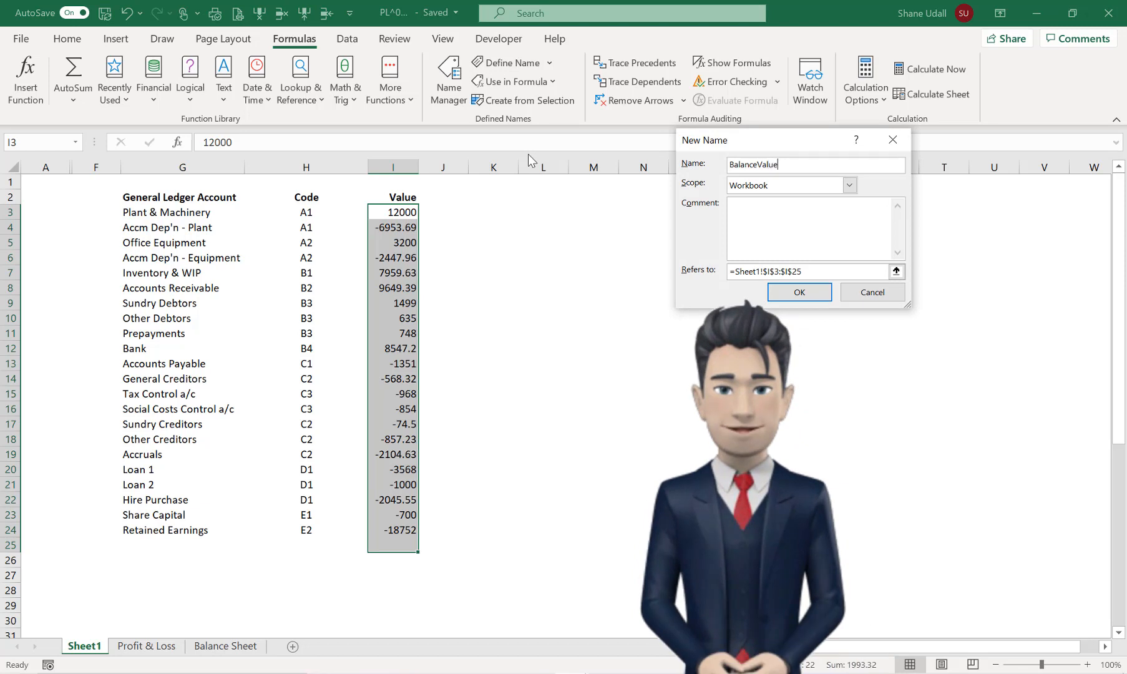
pyautogui.click(798, 302)
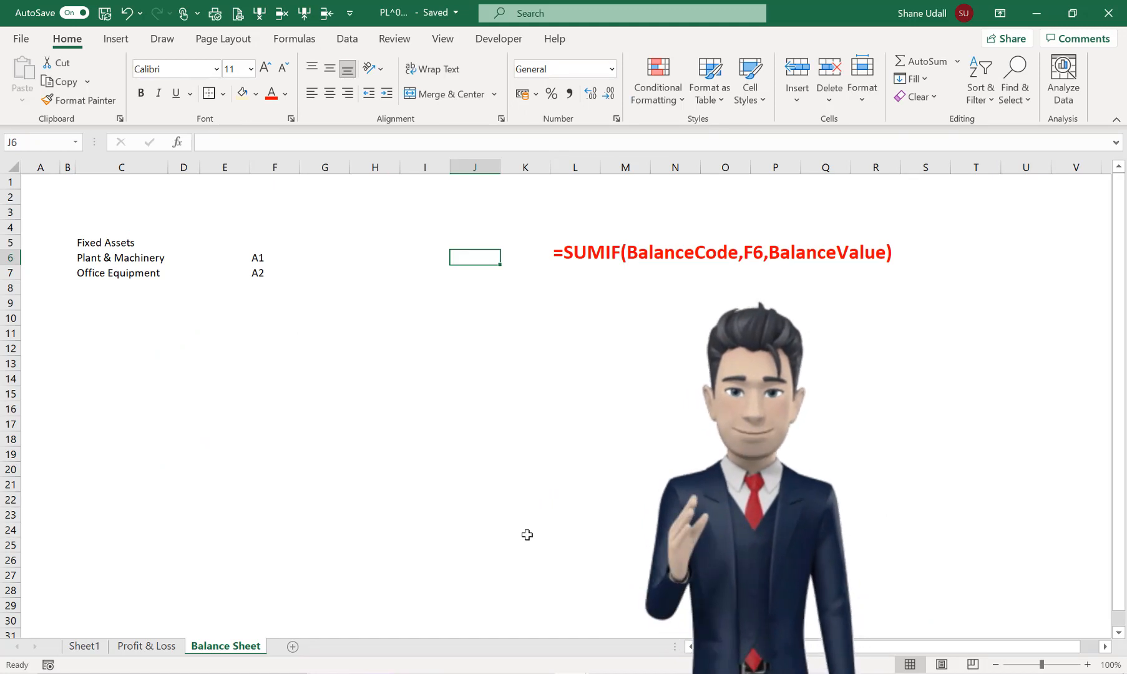
# - On the Balance Sheet sheet, enter the formula =SUMIF(BalanceCode,F6,BalanceValue) in J6 for Plant & Machinery
pyautogui.write('+')
pyautogui.press('Escape')
pyautogui.write('=')
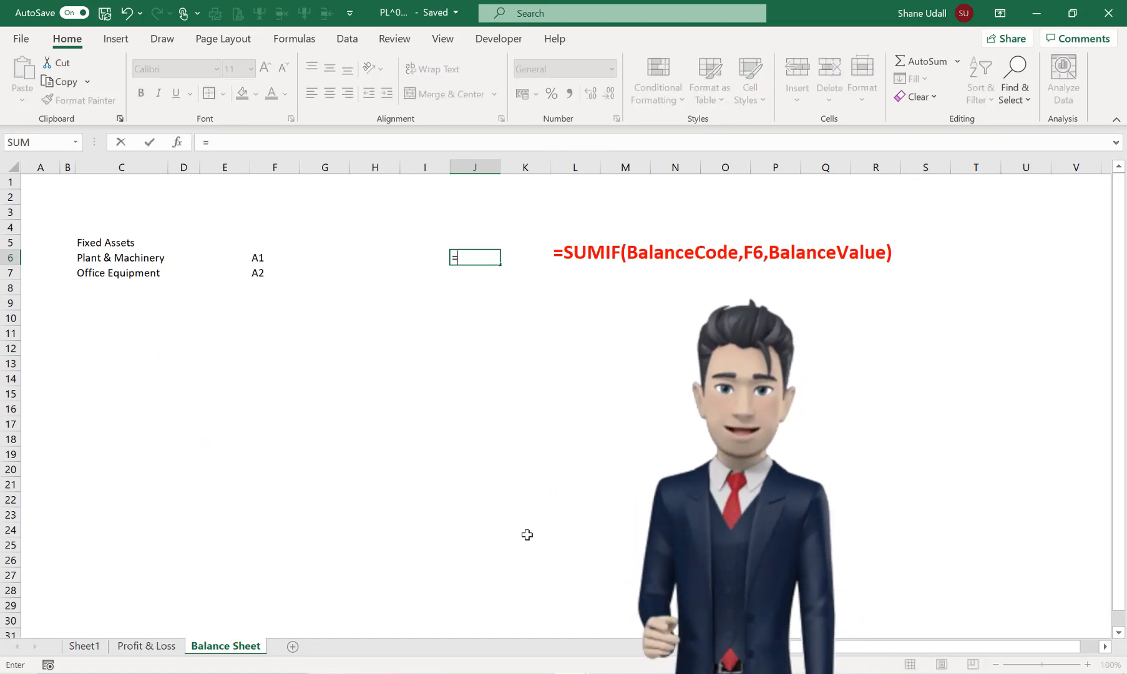
pyautogui.write('SUM')
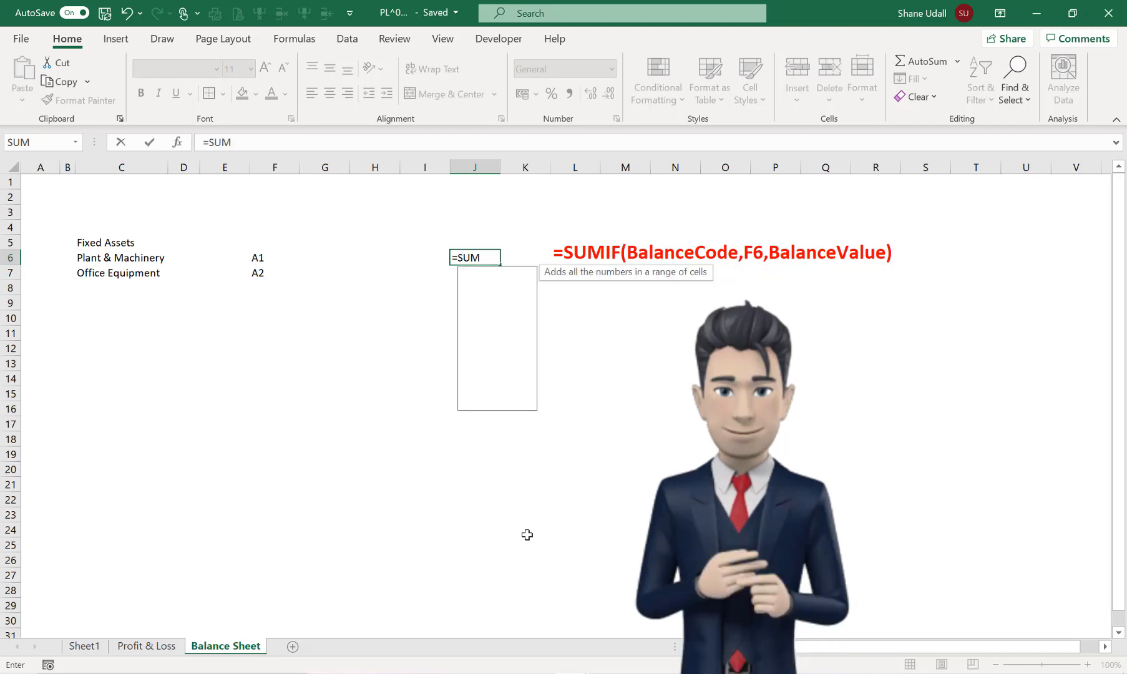
pyautogui.write('IF(')
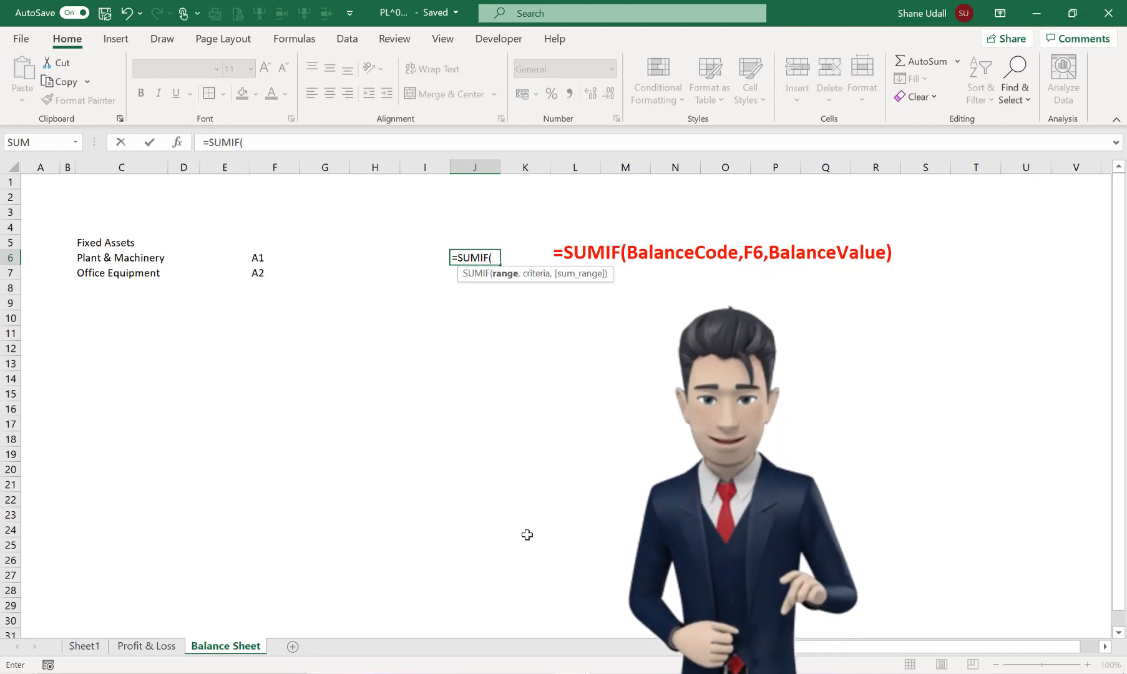
pyautogui.write('Balance')
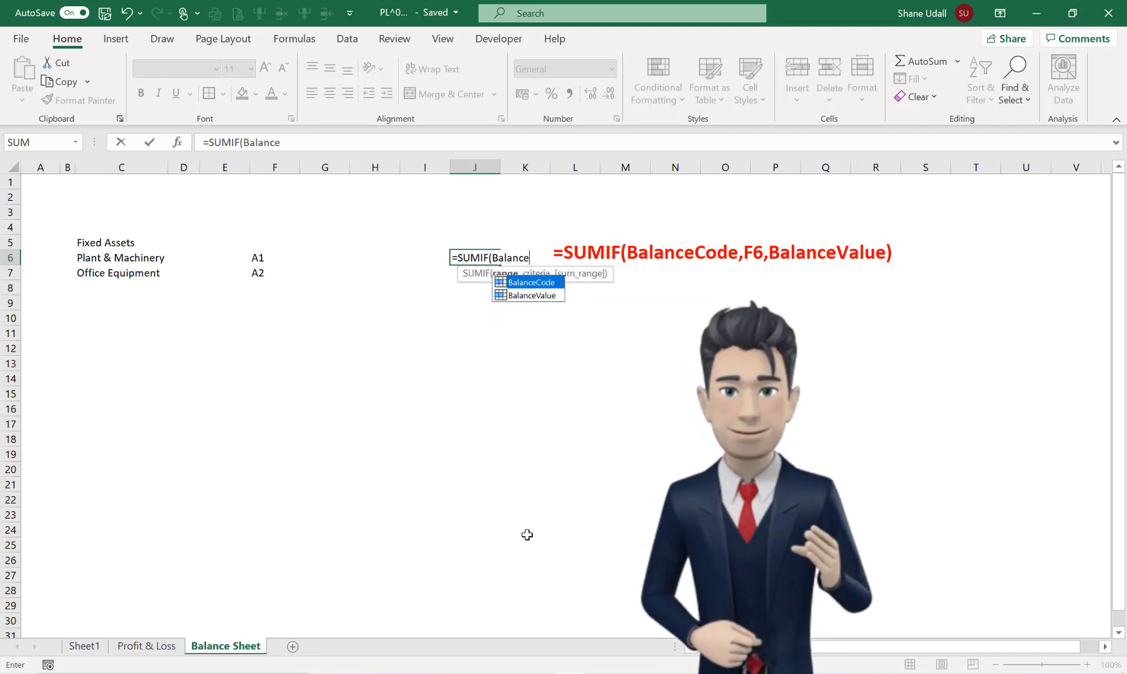
pyautogui.write('Code,')
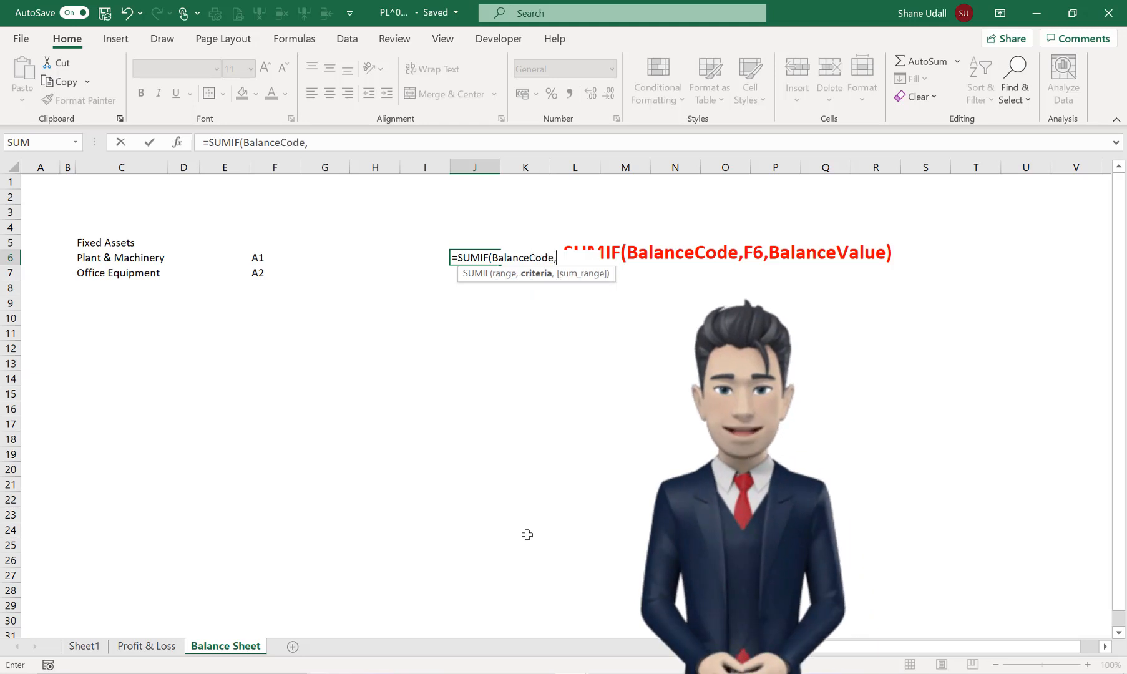
pyautogui.click(252, 261)
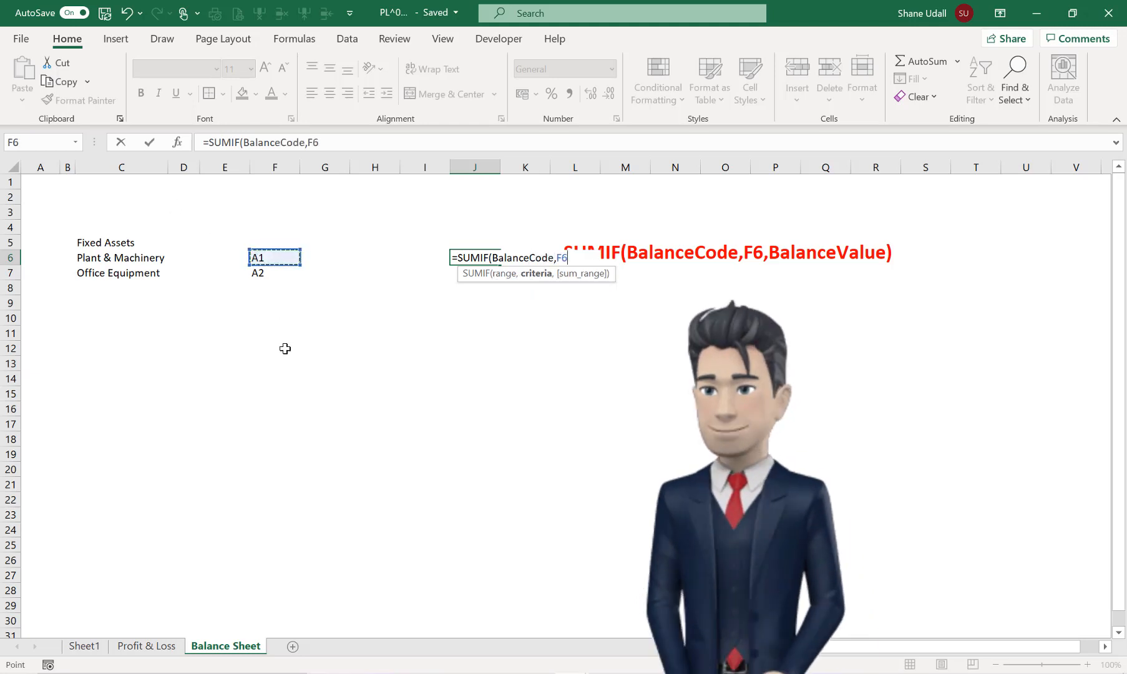
pyautogui.write(',Balan')
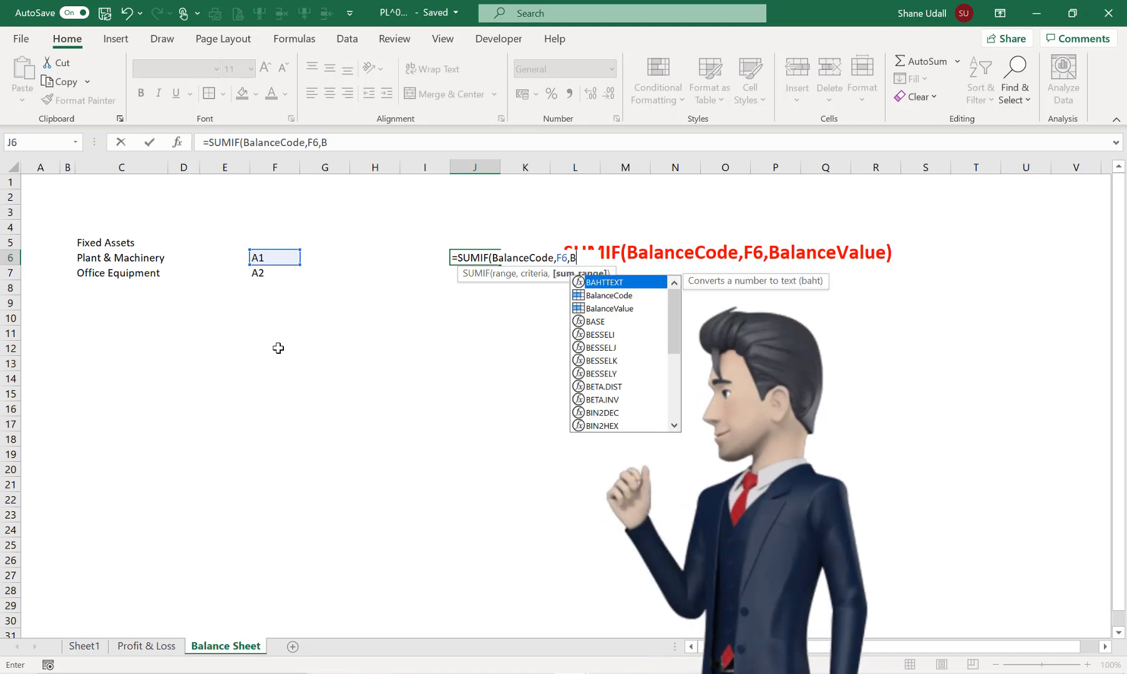
pyautogui.write('ce')
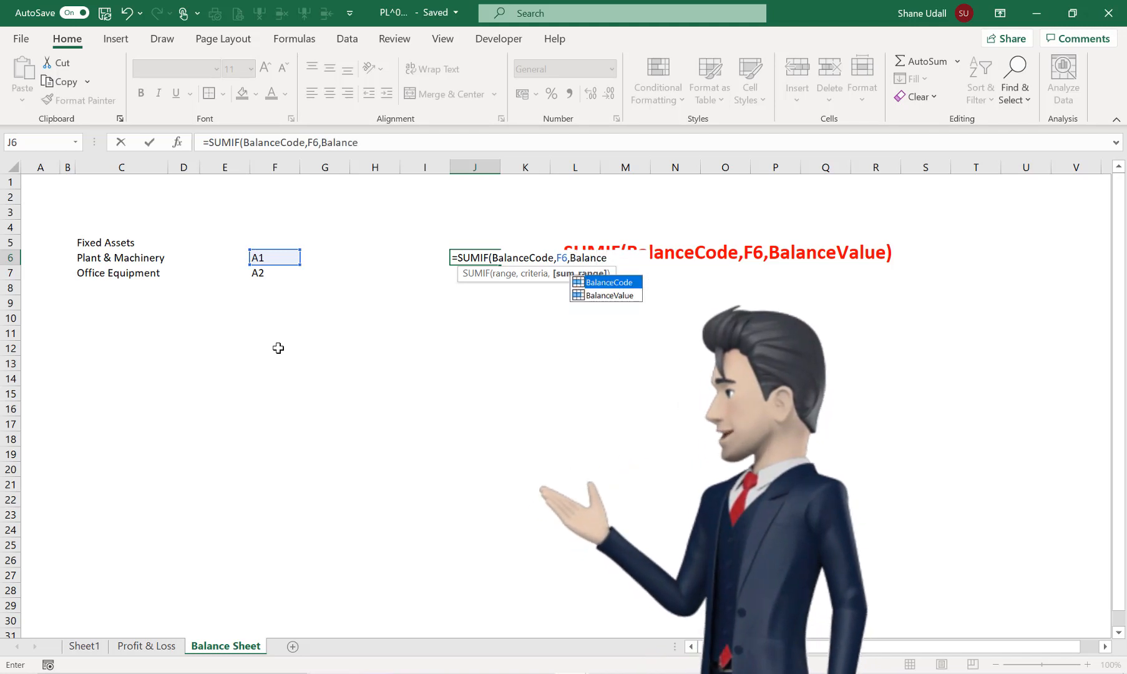
pyautogui.write('Value')
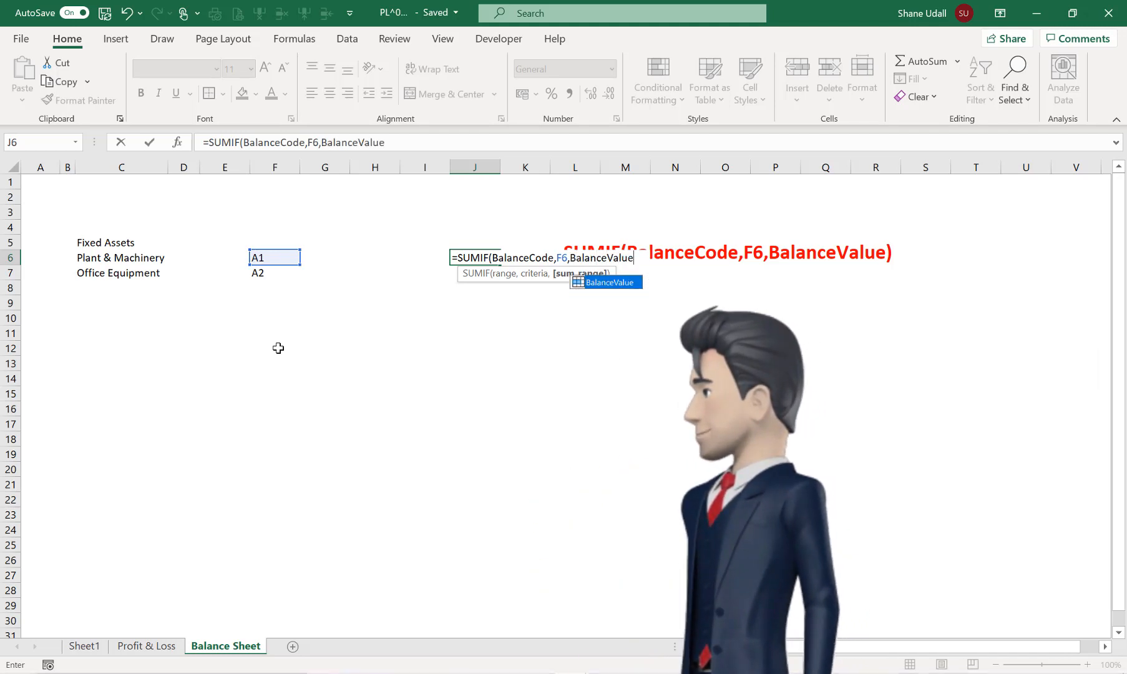
pyautogui.write(')')
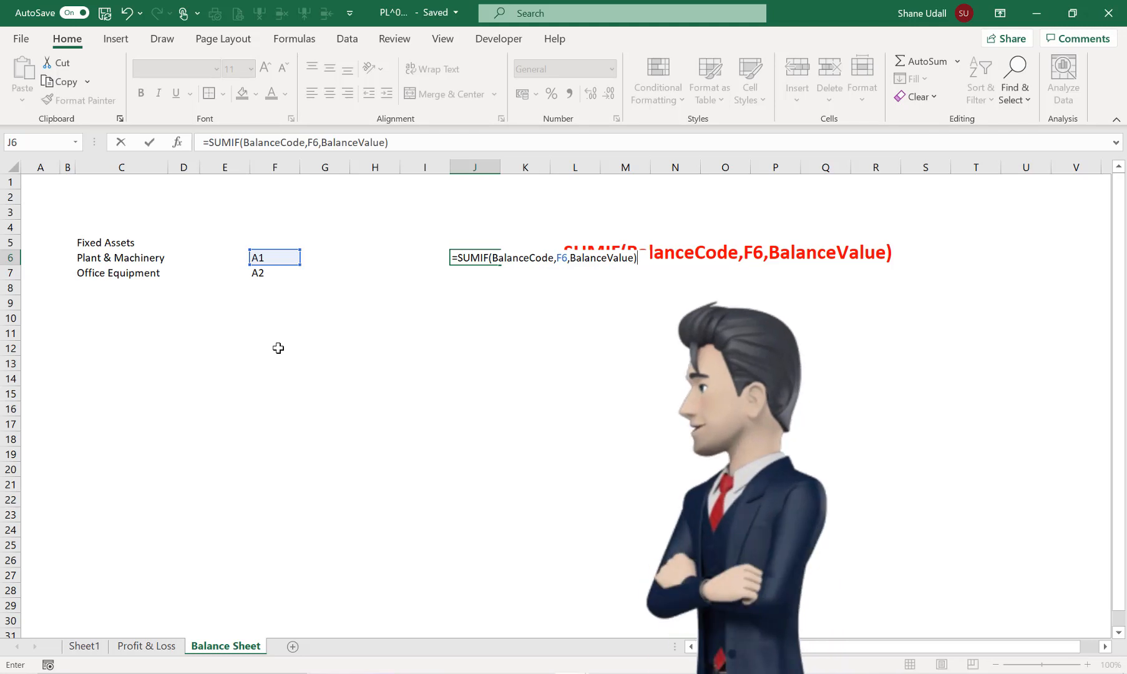
pyautogui.press('Return')
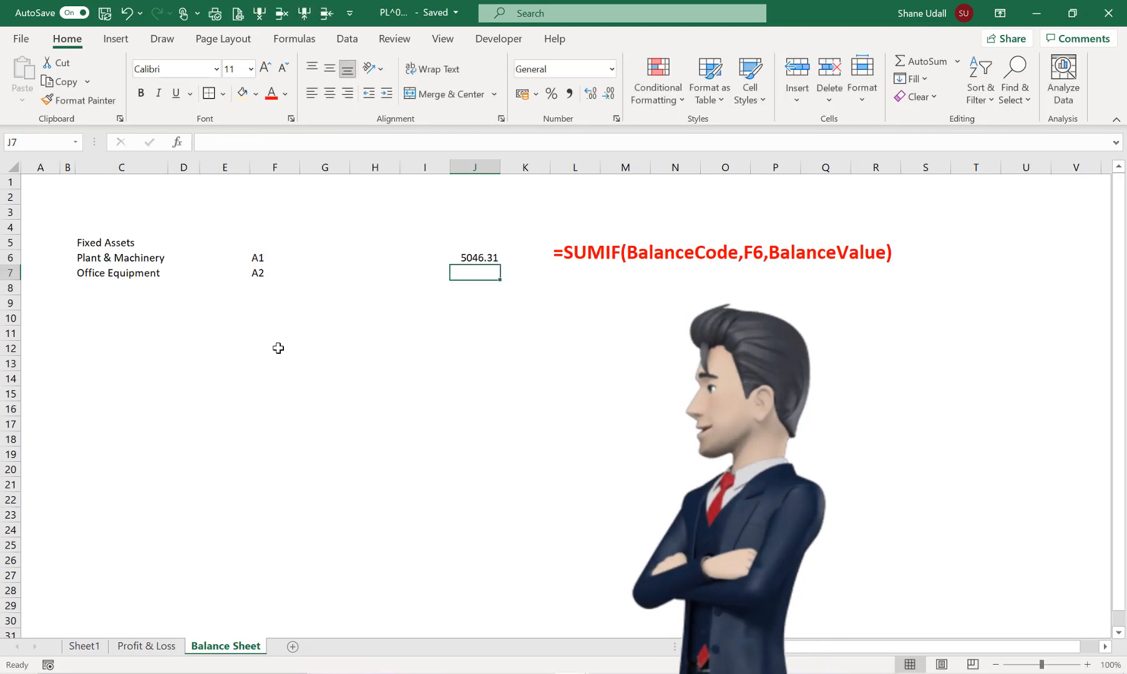
# - Check the Plant & Machinery result in J6 against the A1 codes, values and their sum on Sheet1
pyautogui.click(486, 255)
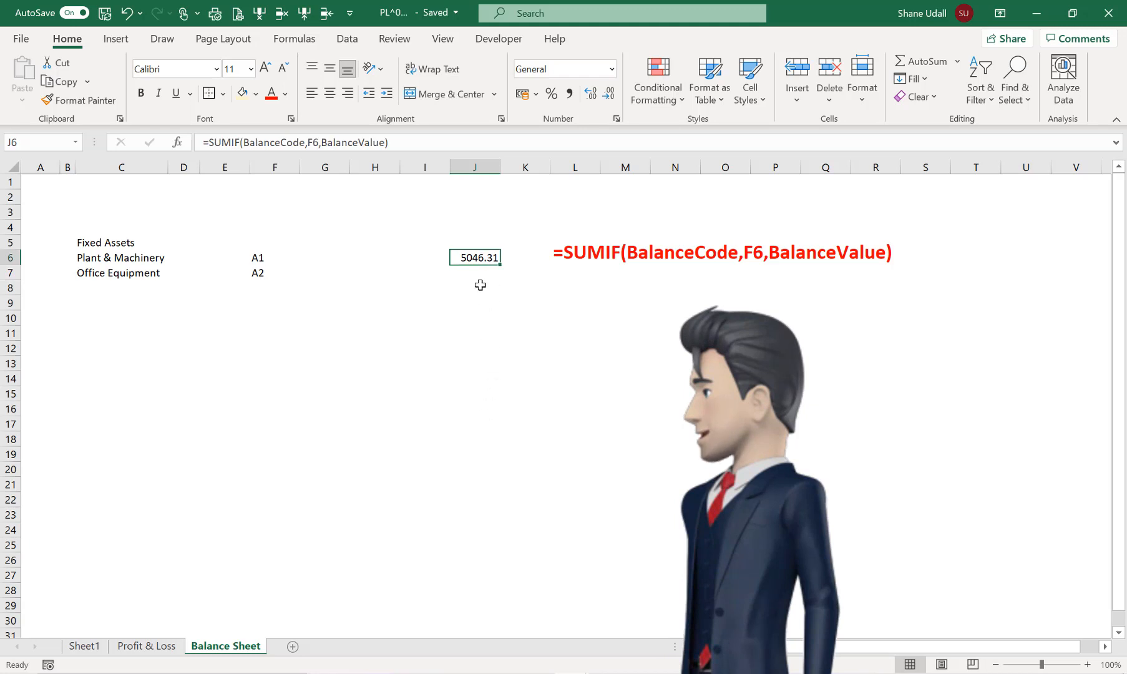
pyautogui.click(98, 649)
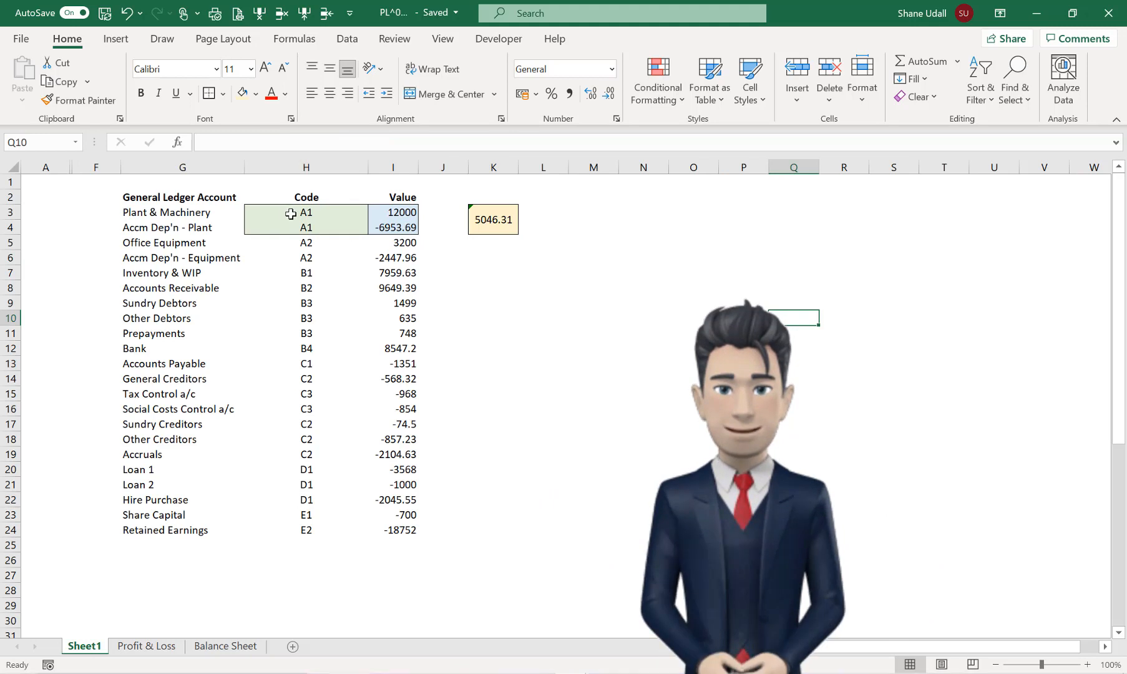
pyautogui.moveTo(290, 212); pyautogui.dragTo(293, 226)
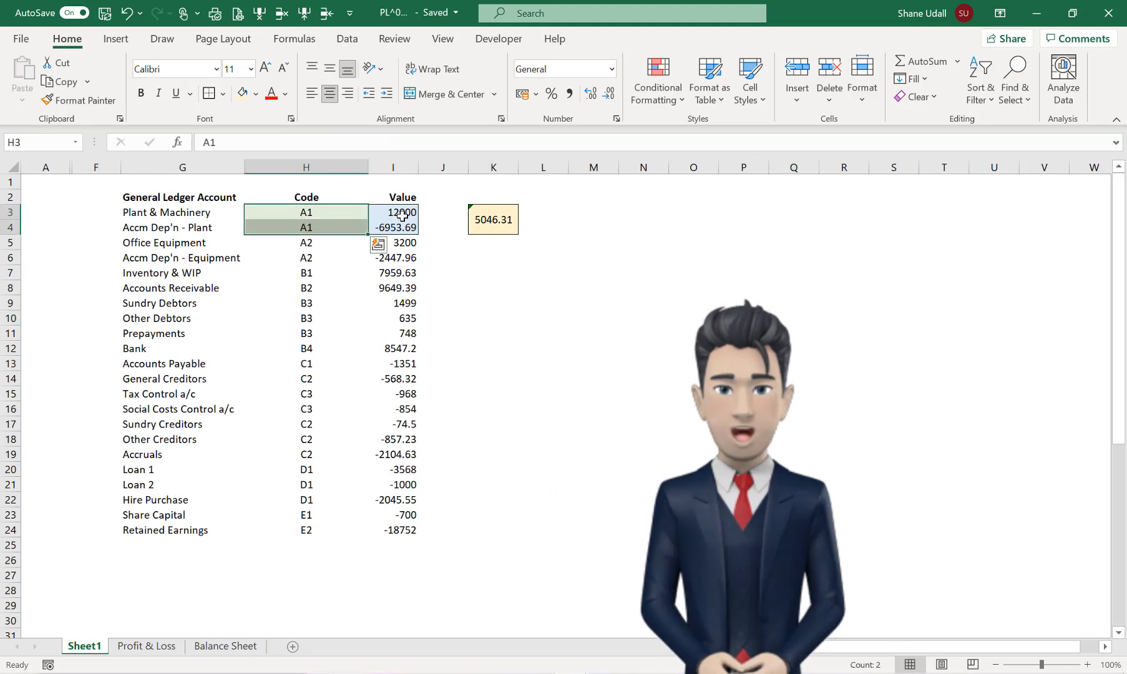
pyautogui.moveTo(402, 215); pyautogui.dragTo(399, 228)
pyautogui.click(493, 220)
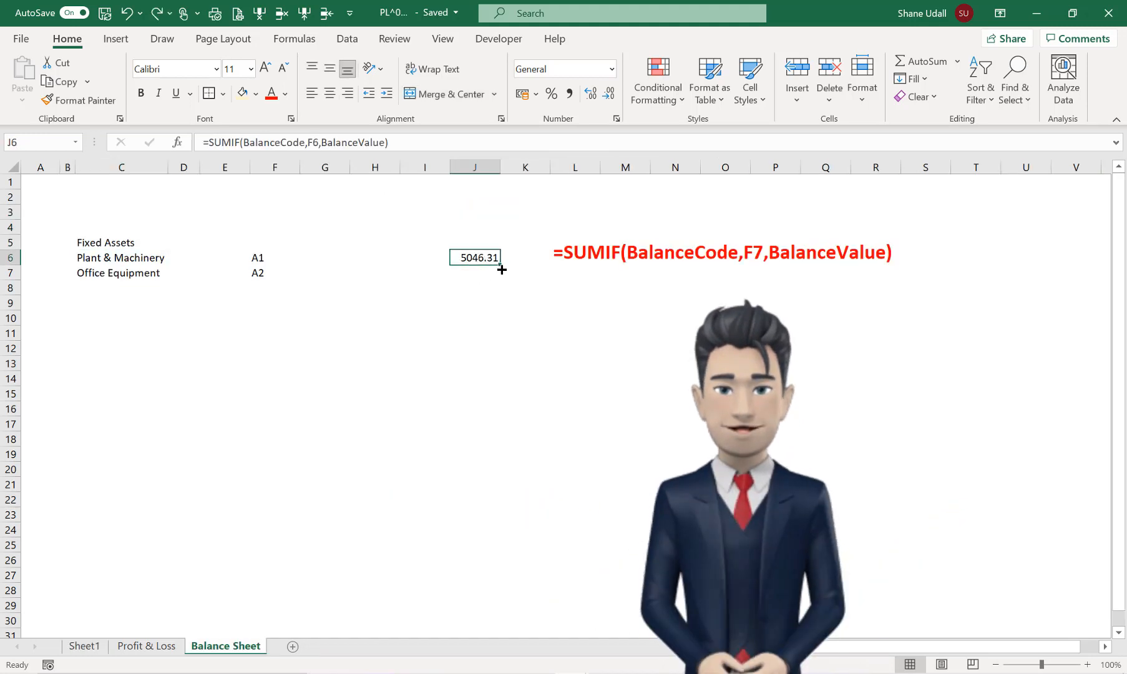
# - Copy the SUMIF formula from J6 down to J7 for Office Equipment and check its reference to code cell F7
pyautogui.moveTo(502, 267); pyautogui.dragTo(502, 276)
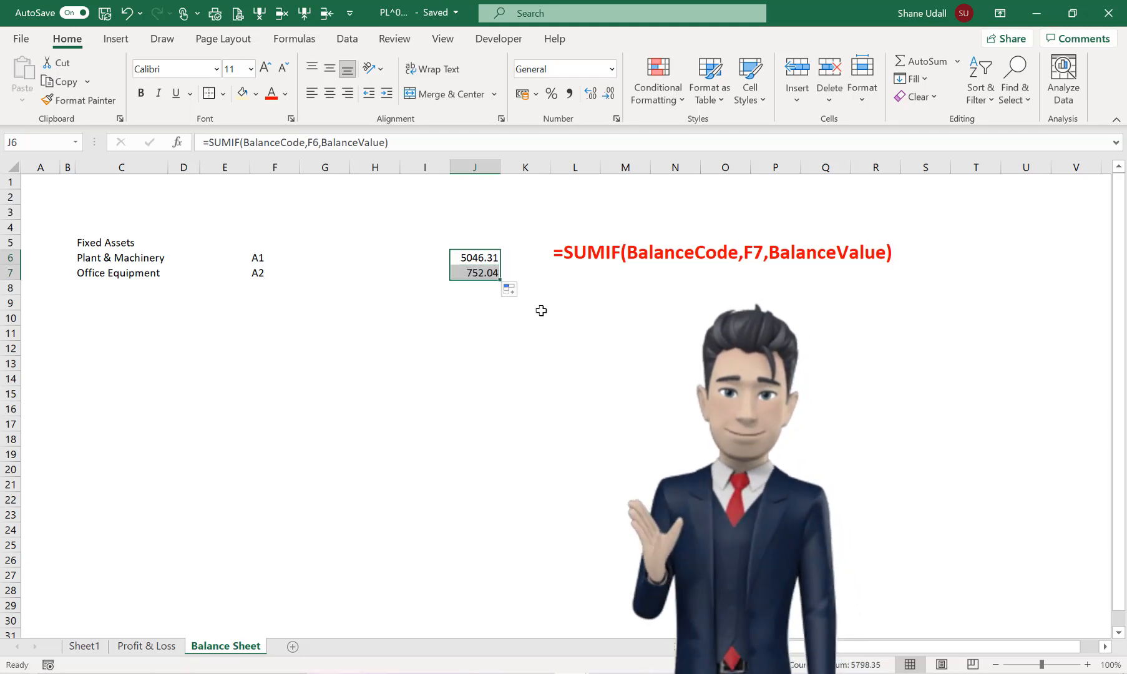
pyautogui.click(593, 252)
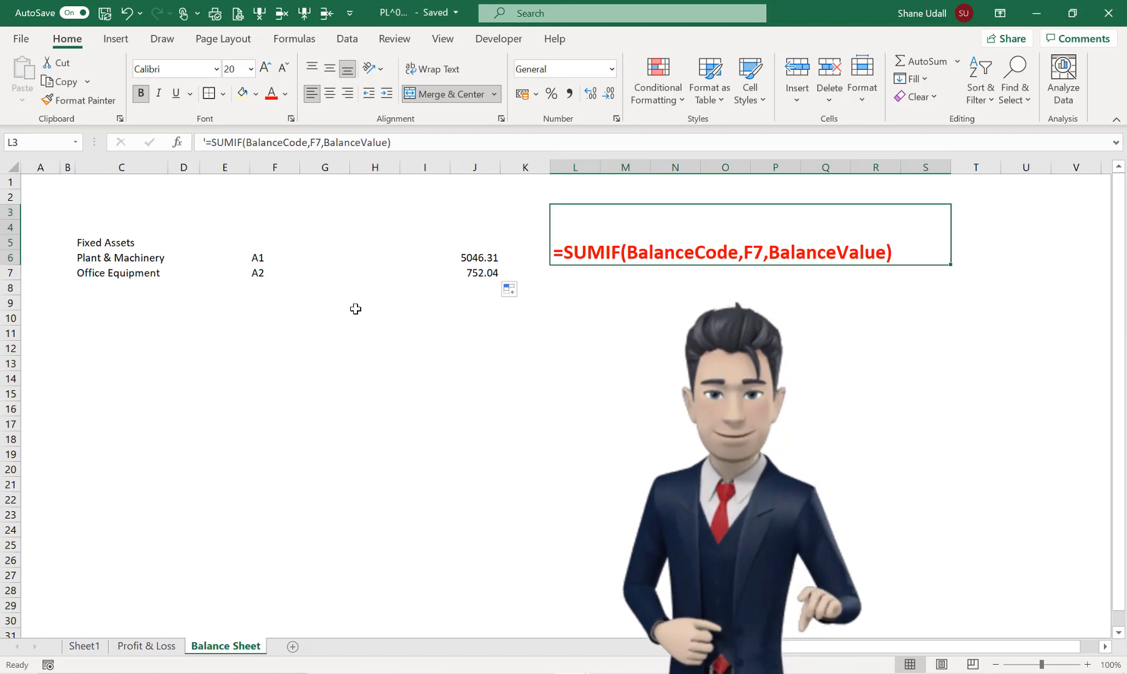
pyautogui.click(257, 275)
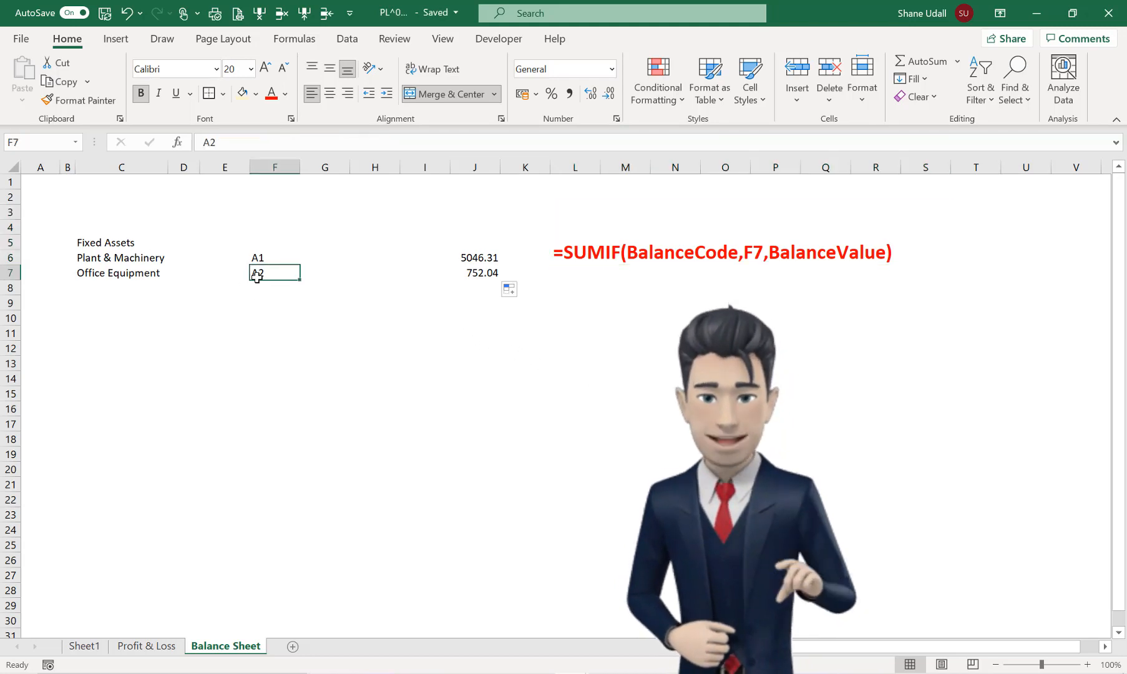
pyautogui.click(478, 272)
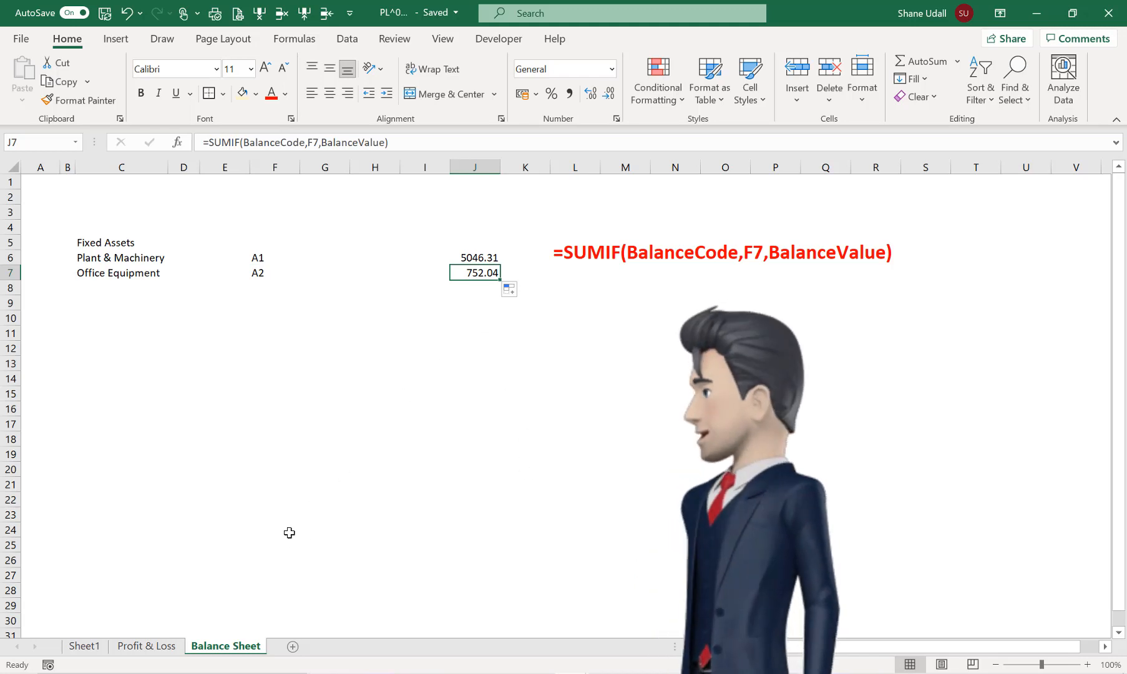
# - Compare the Office Equipment result with the A2 account values and their sum on Sheet1, returning to the Balance Sheet sheet
pyautogui.click(97, 649)
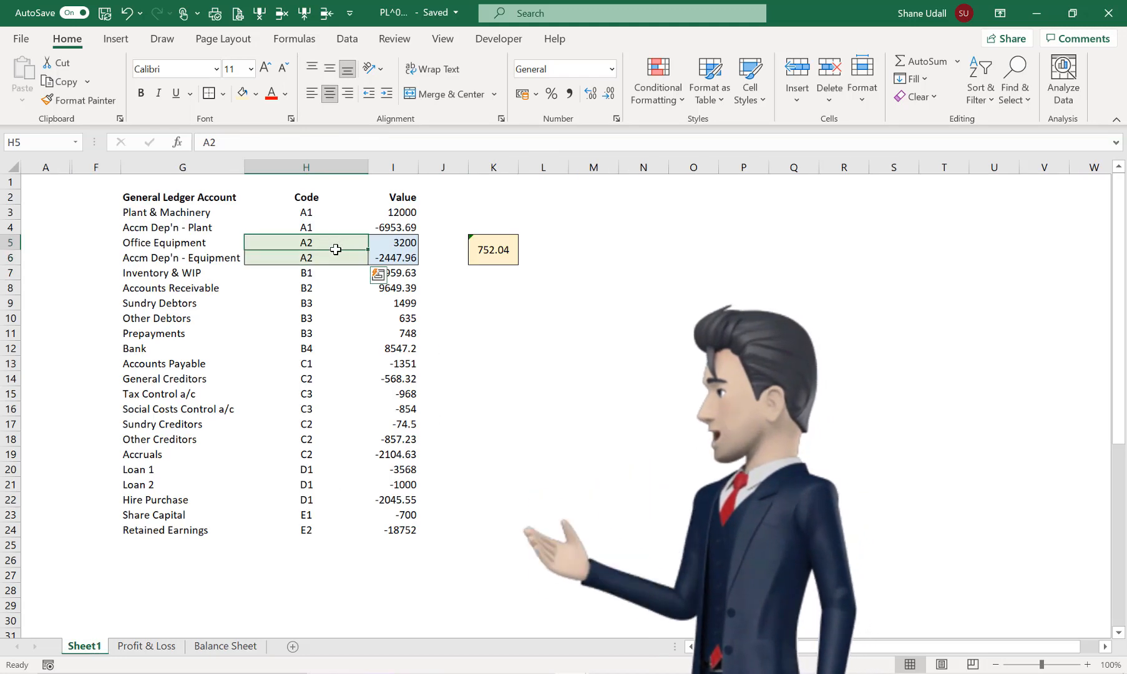
pyautogui.moveTo(417, 246); pyautogui.dragTo(401, 259)
pyautogui.click(489, 249)
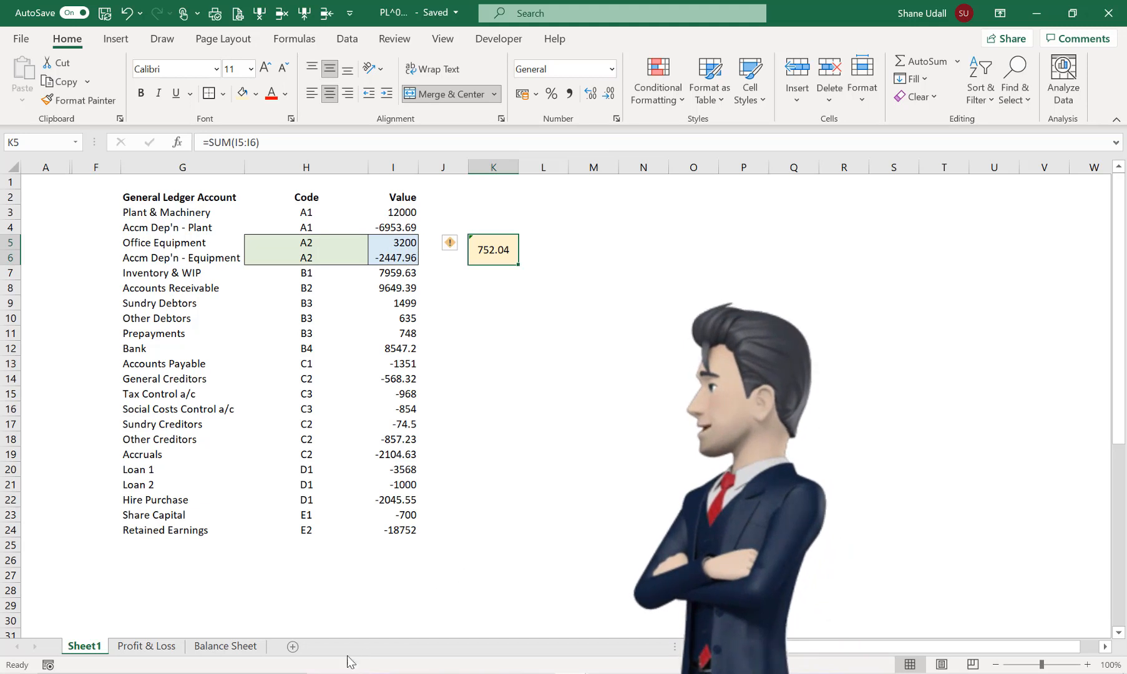
pyautogui.click(242, 649)
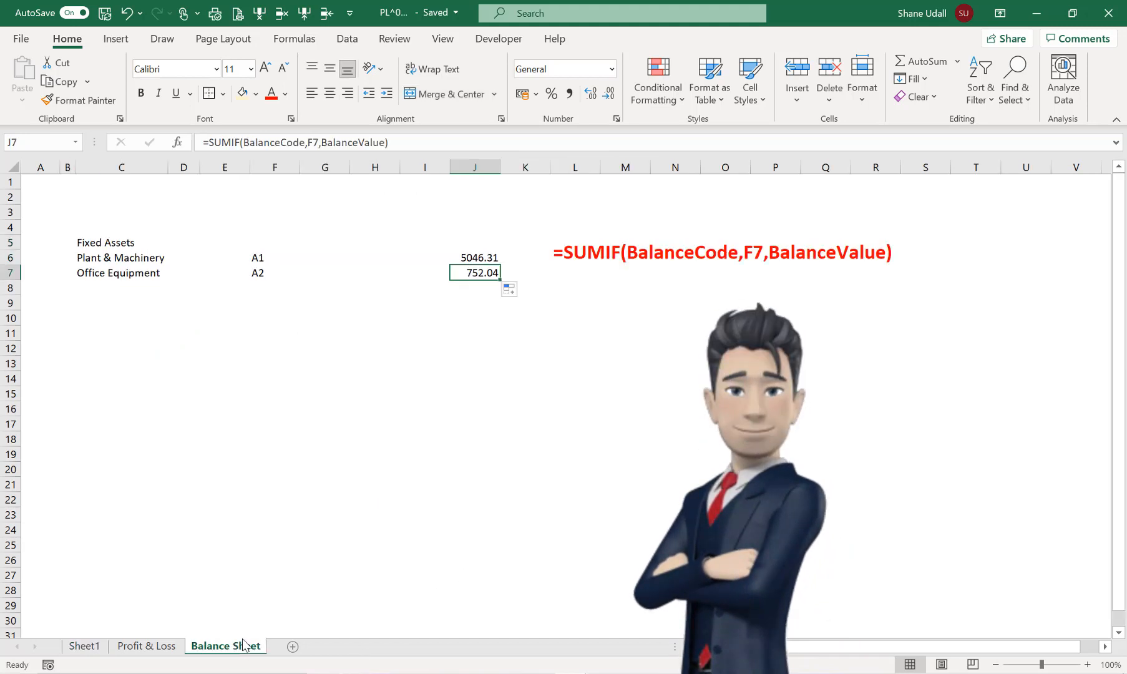
# - Total the two fixed asset lines in J8 with the formula +J6+J7
pyautogui.press('Return')
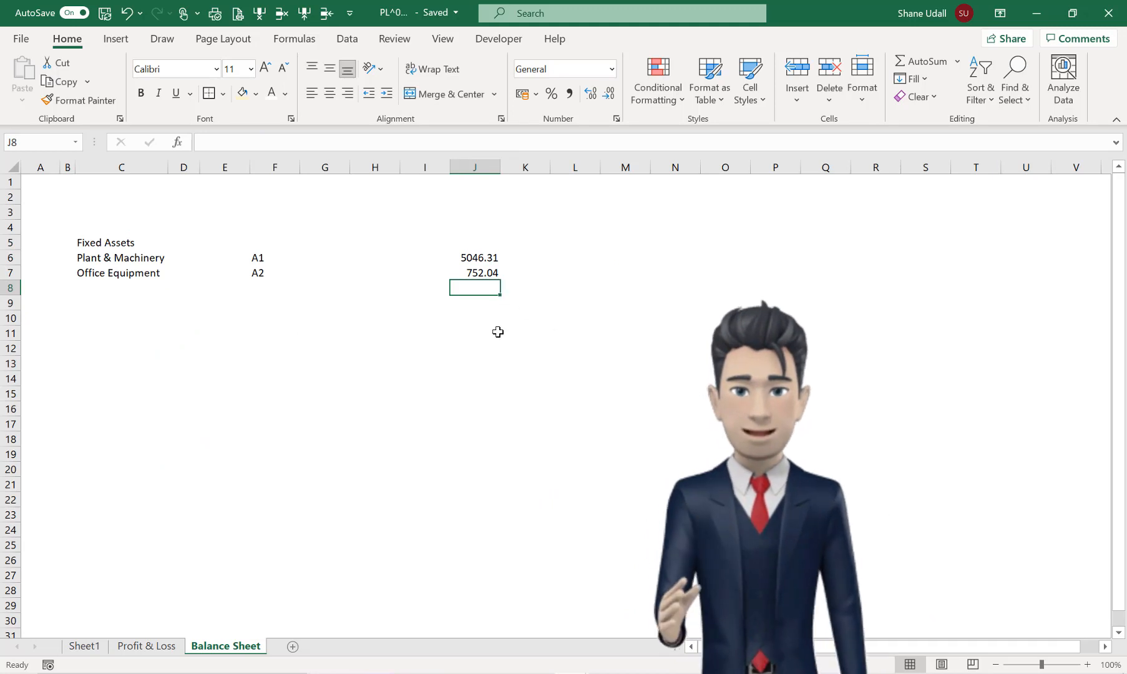
pyautogui.write('+')
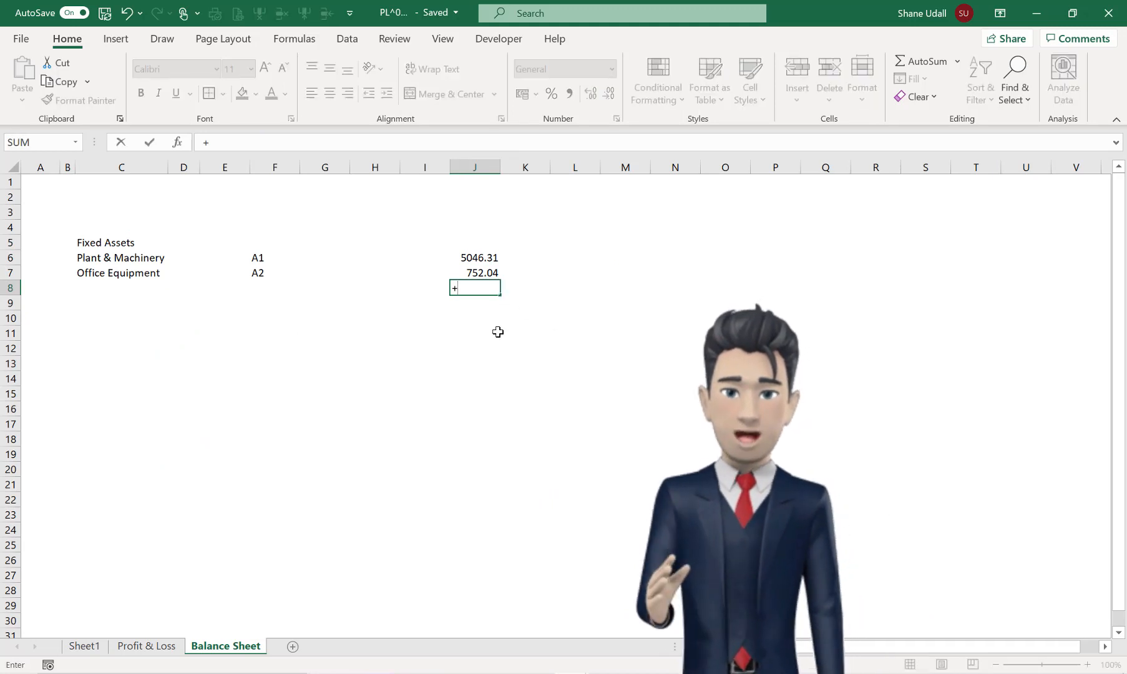
pyautogui.click(488, 258)
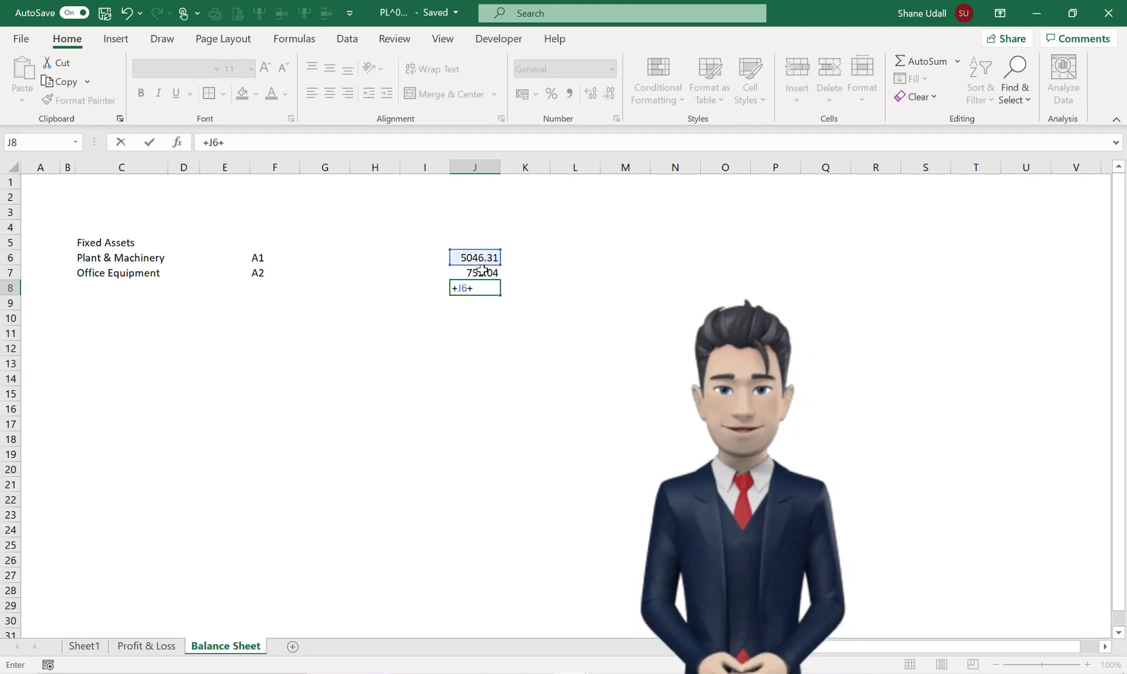
pyautogui.write('+')
pyautogui.click(482, 273)
pyautogui.press('Return')
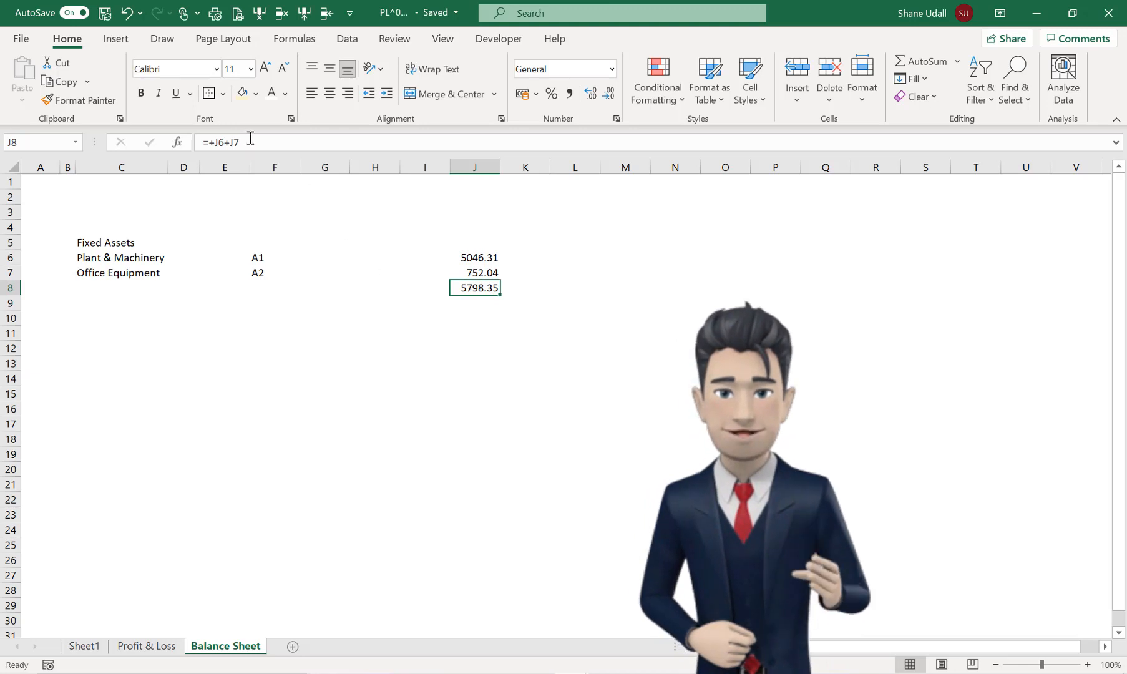
# - Give the fixed assets total in J8 a top border and bold formatting
pyautogui.click(223, 93)
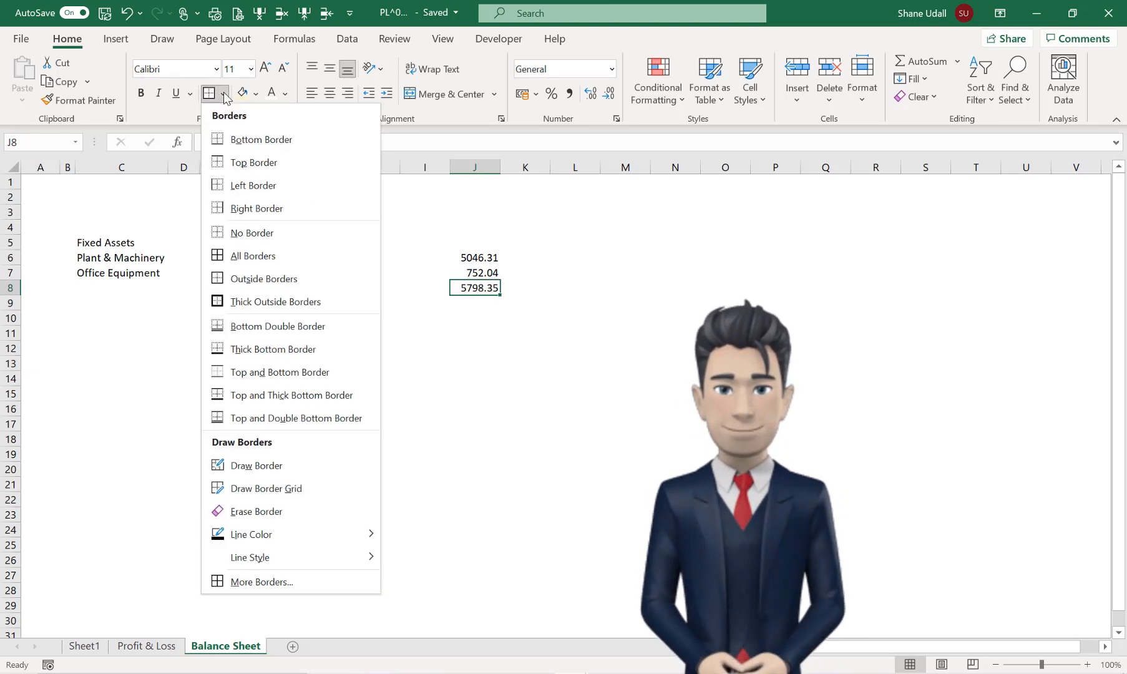
pyautogui.click(242, 164)
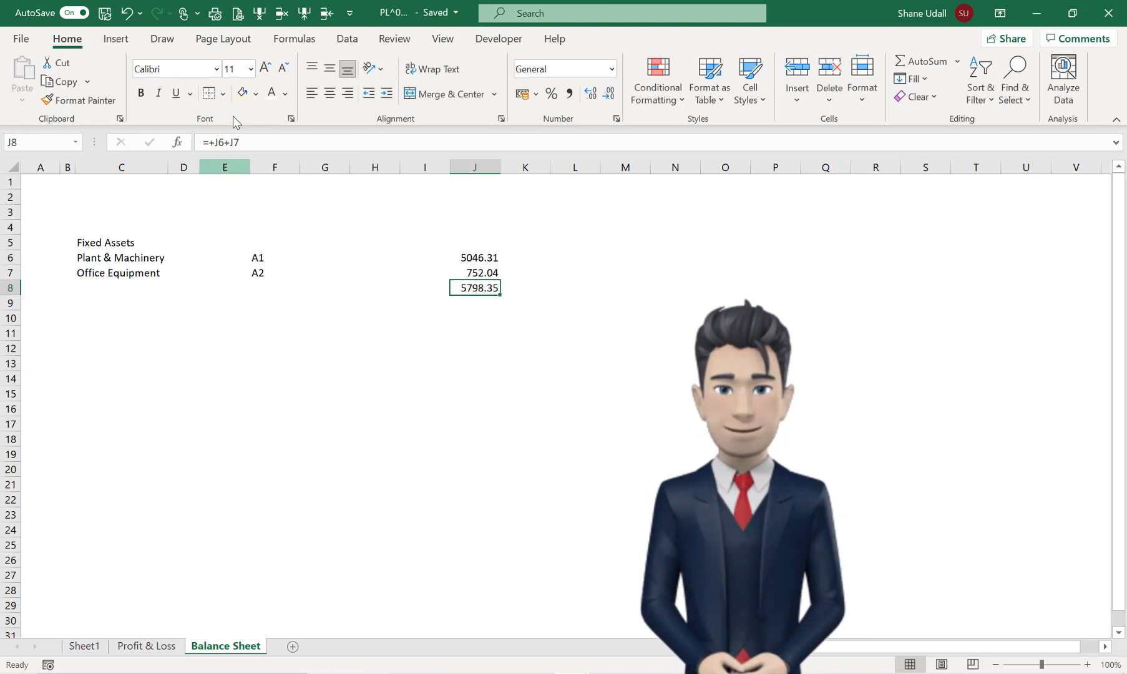
pyautogui.click(140, 92)
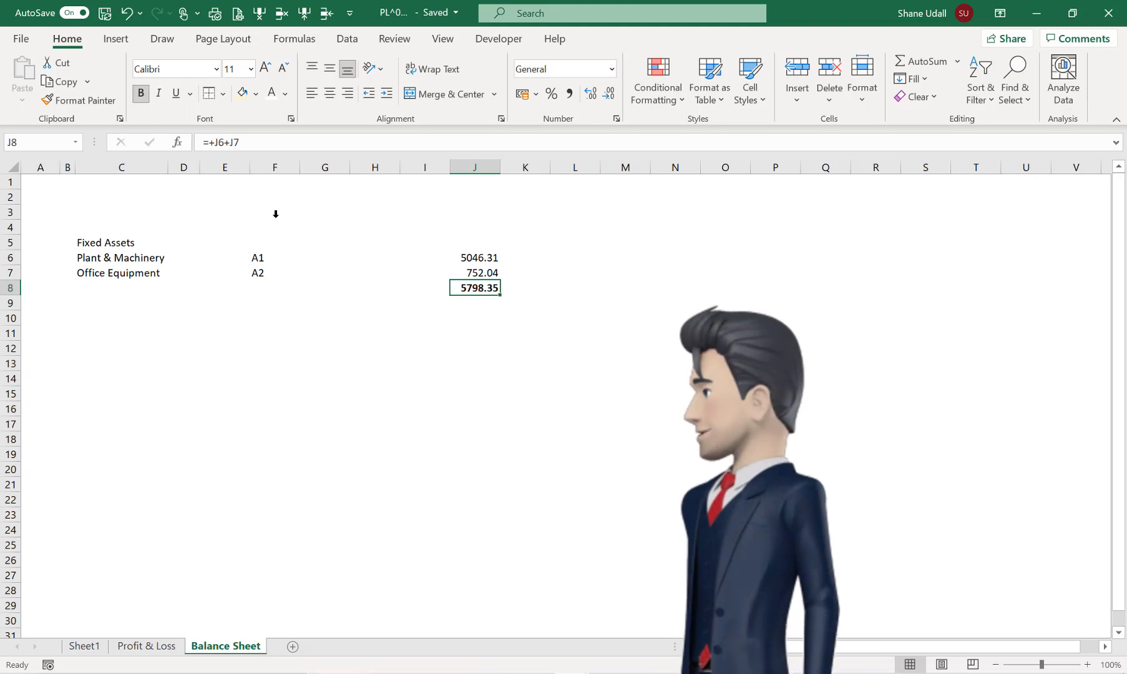
pyautogui.click(462, 347)
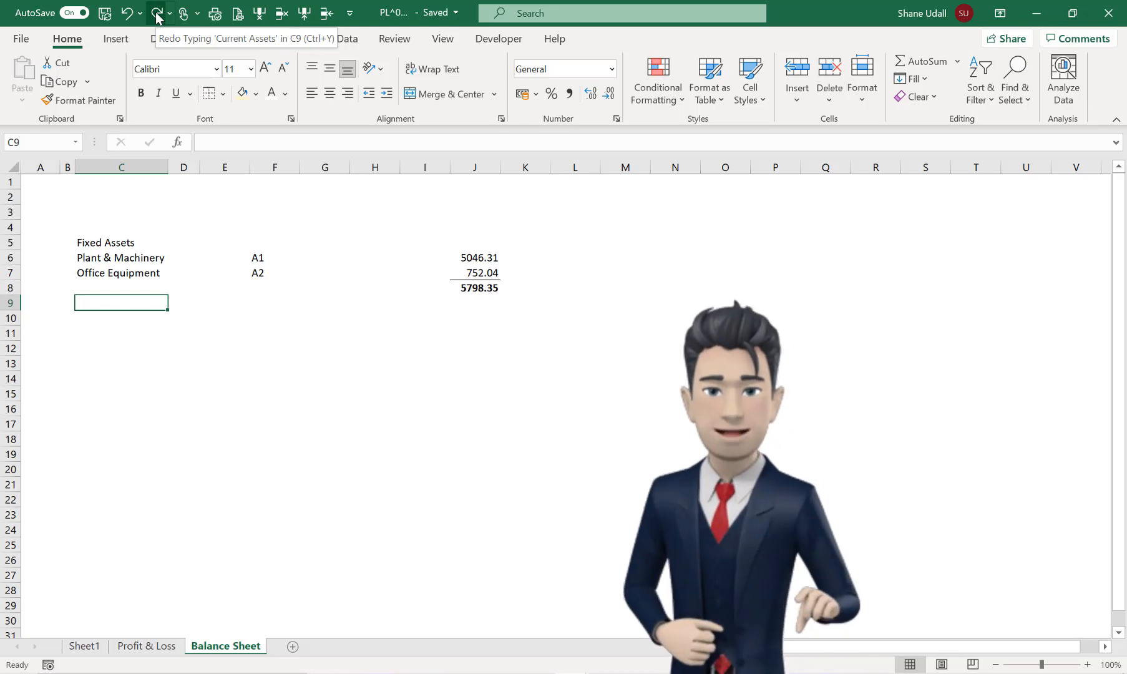
# - Redo the labels Current Assets, Inventory & WIP, Accounts Receivable, Other Debtors and Bank and Cash in C9:C13
pyautogui.click(157, 17)
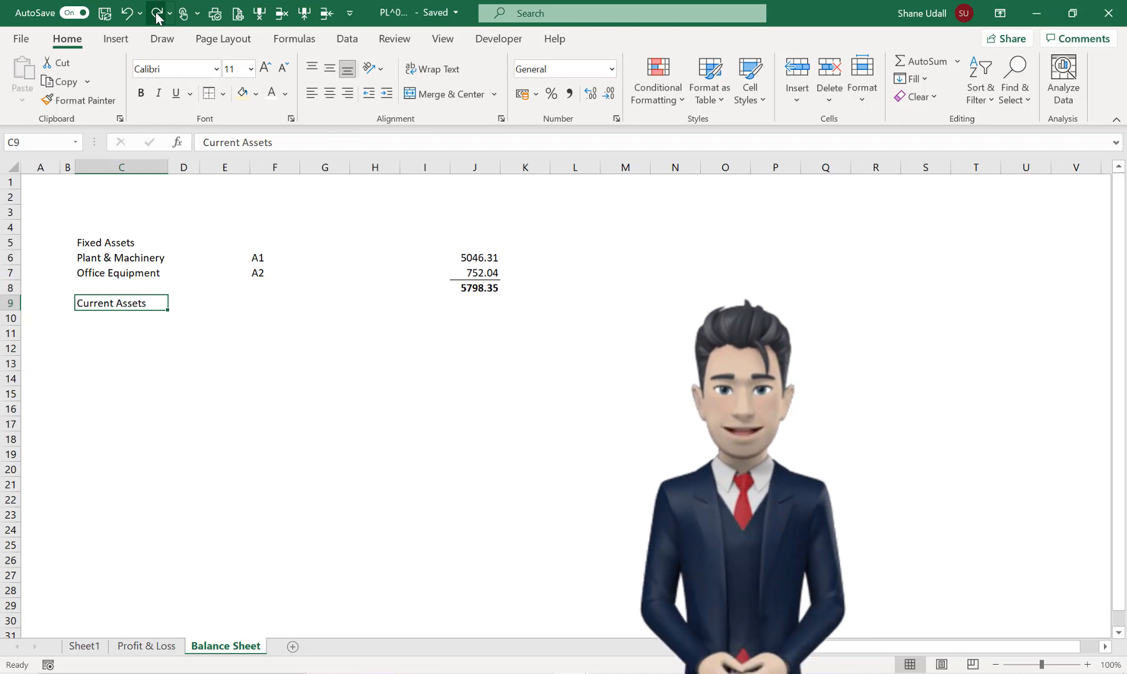
pyautogui.click(157, 17)
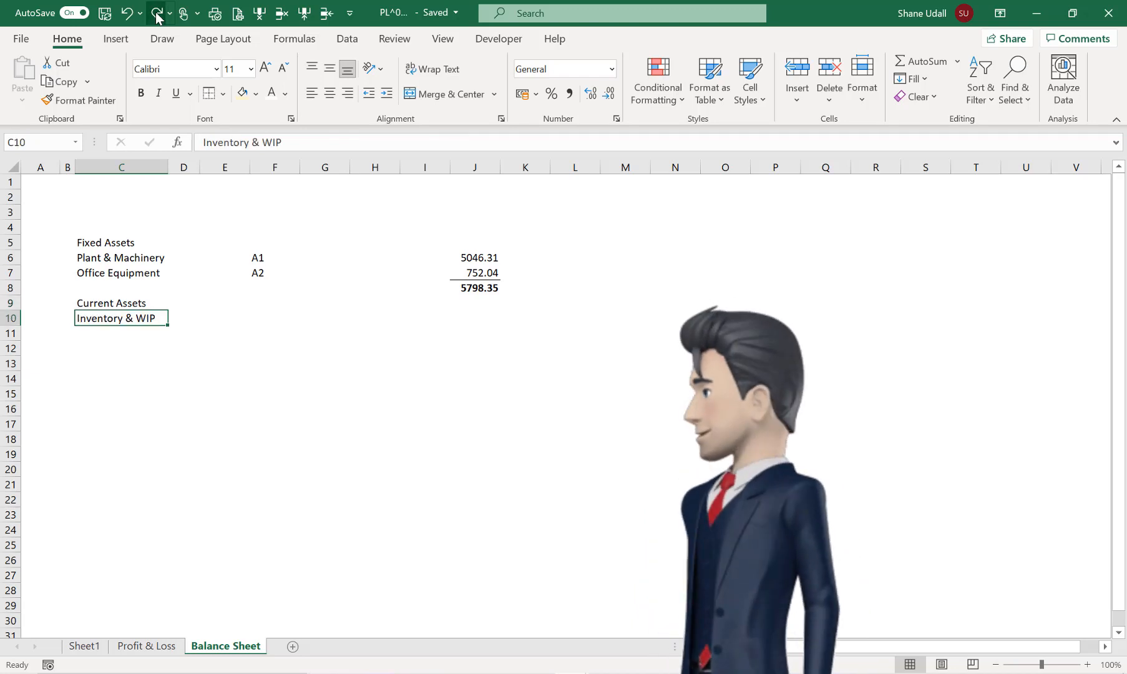
pyautogui.click(157, 17)
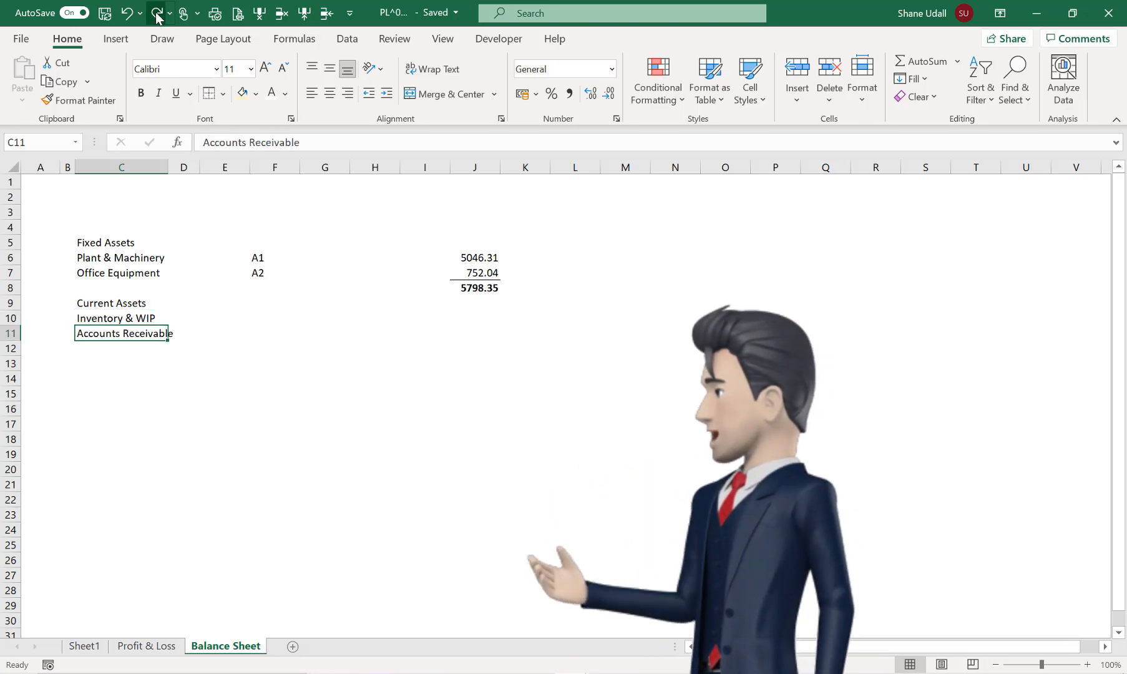
pyautogui.click(156, 17)
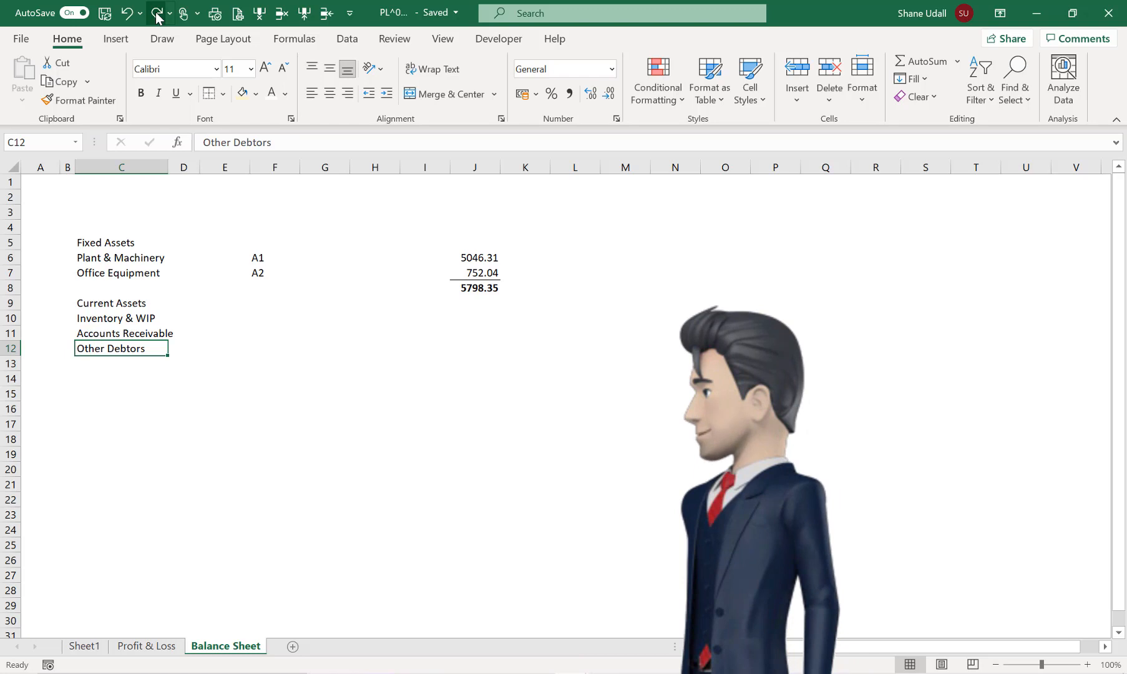
pyautogui.click(156, 17)
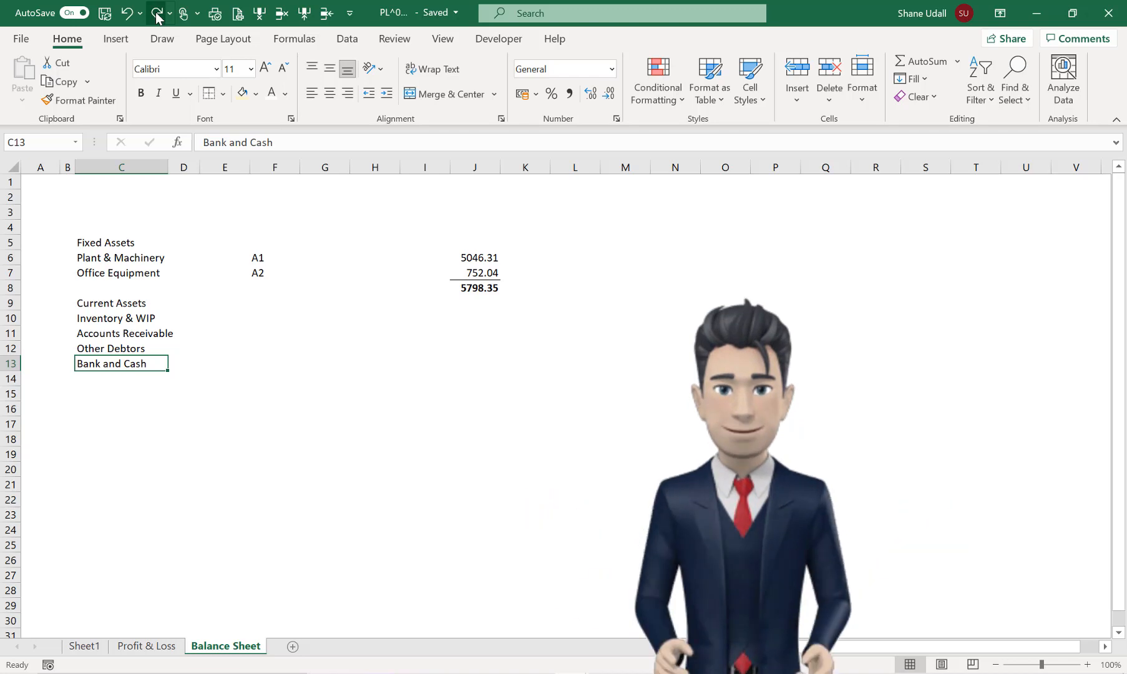
# - Redo the codes B1, B2, B3 and B4 in F10:F13 beside the current asset lines
pyautogui.click(156, 17)
pyautogui.click(157, 17)
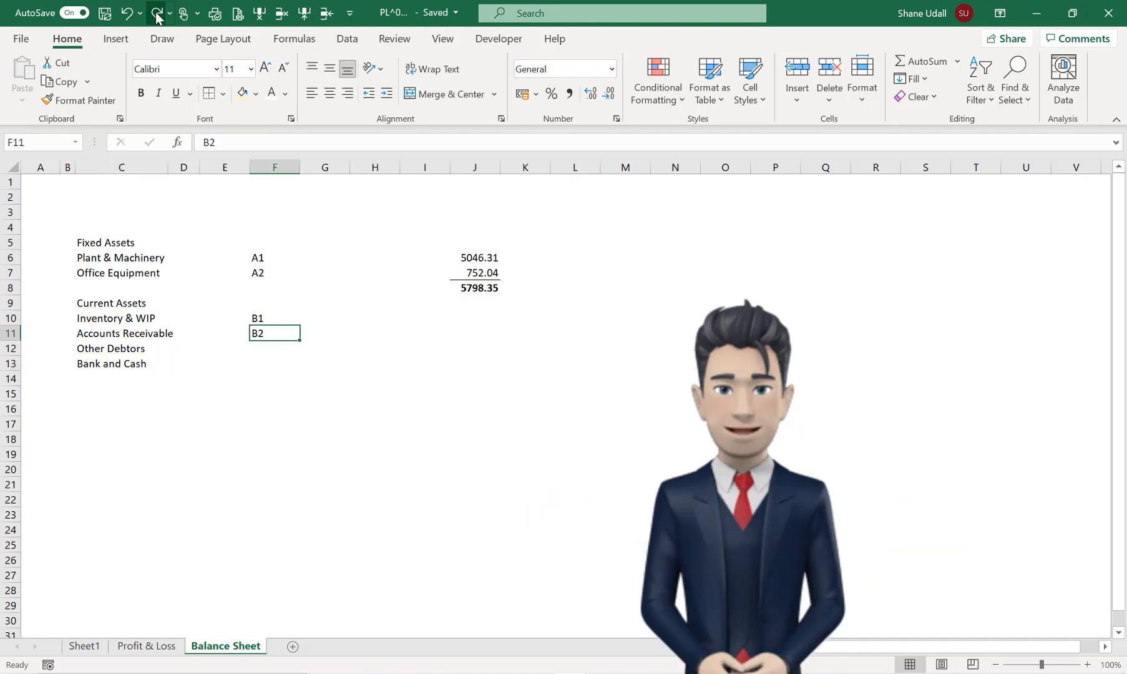
pyautogui.click(156, 16)
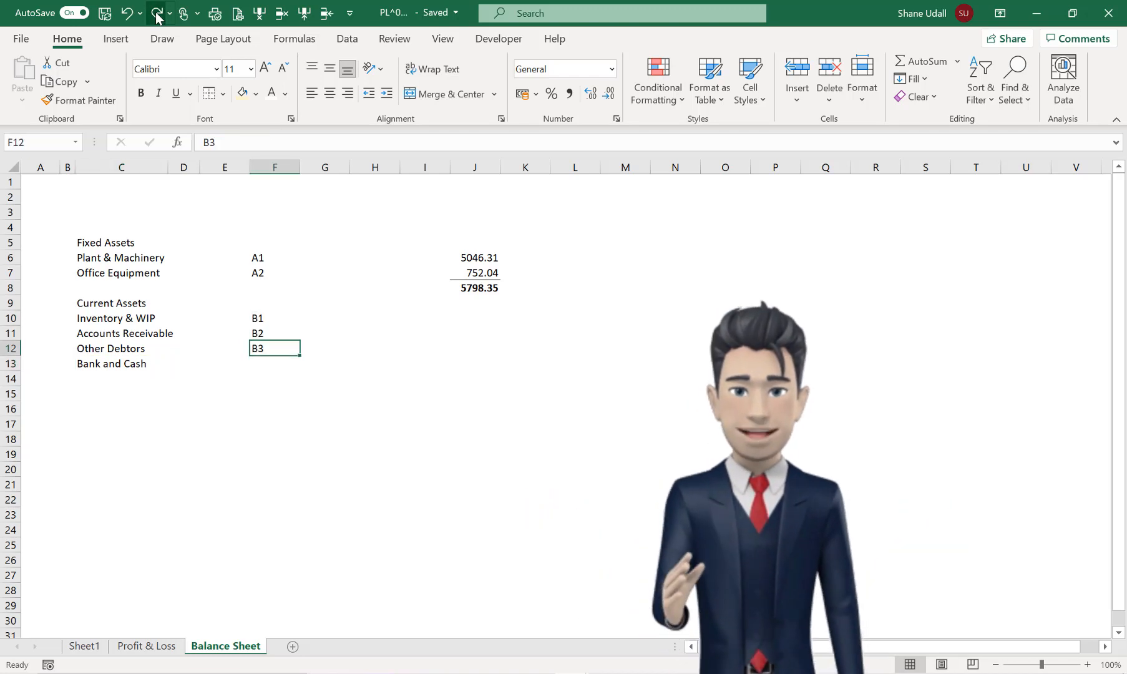
pyautogui.click(156, 17)
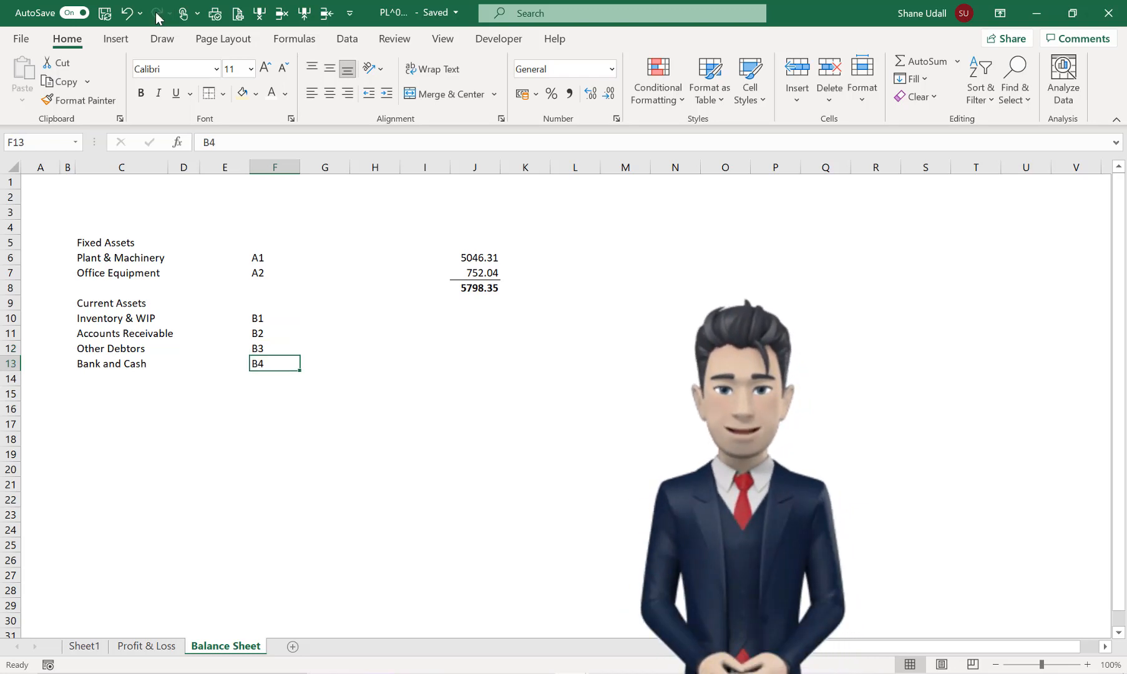
# - Enter =SUMIF(BalanceCode,F10,BalanceValue) in G10 for Inventory & WIP and fill the formula down to G13
pyautogui.click(325, 318)
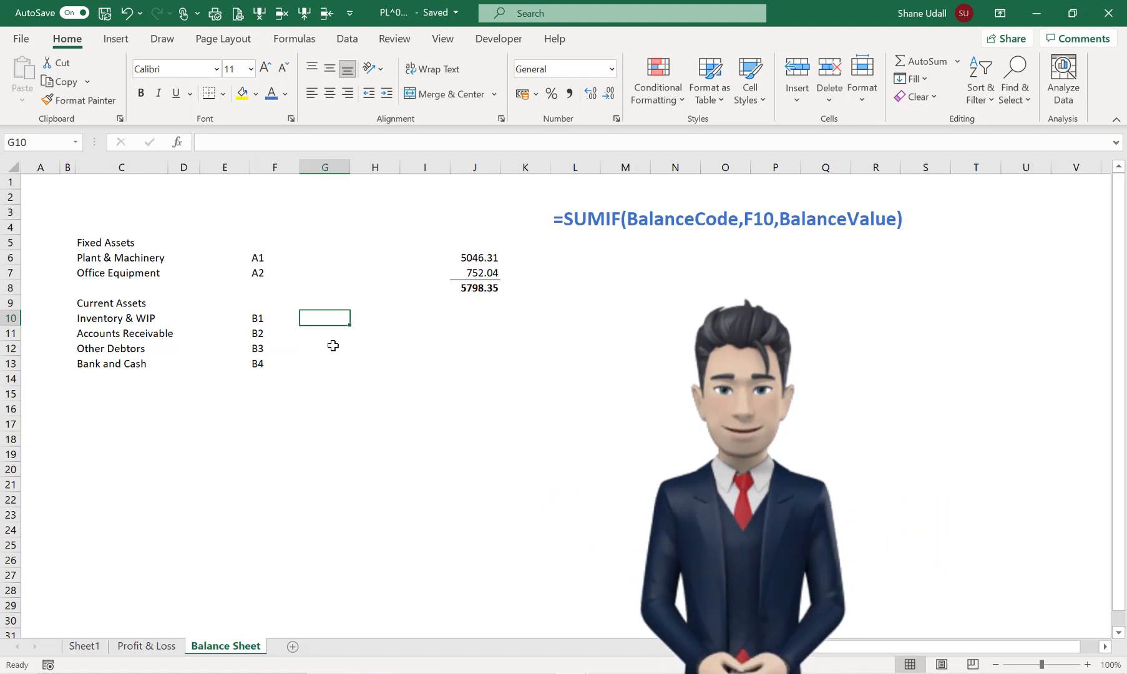
pyautogui.write('+')
pyautogui.press('Escape')
pyautogui.write('=')
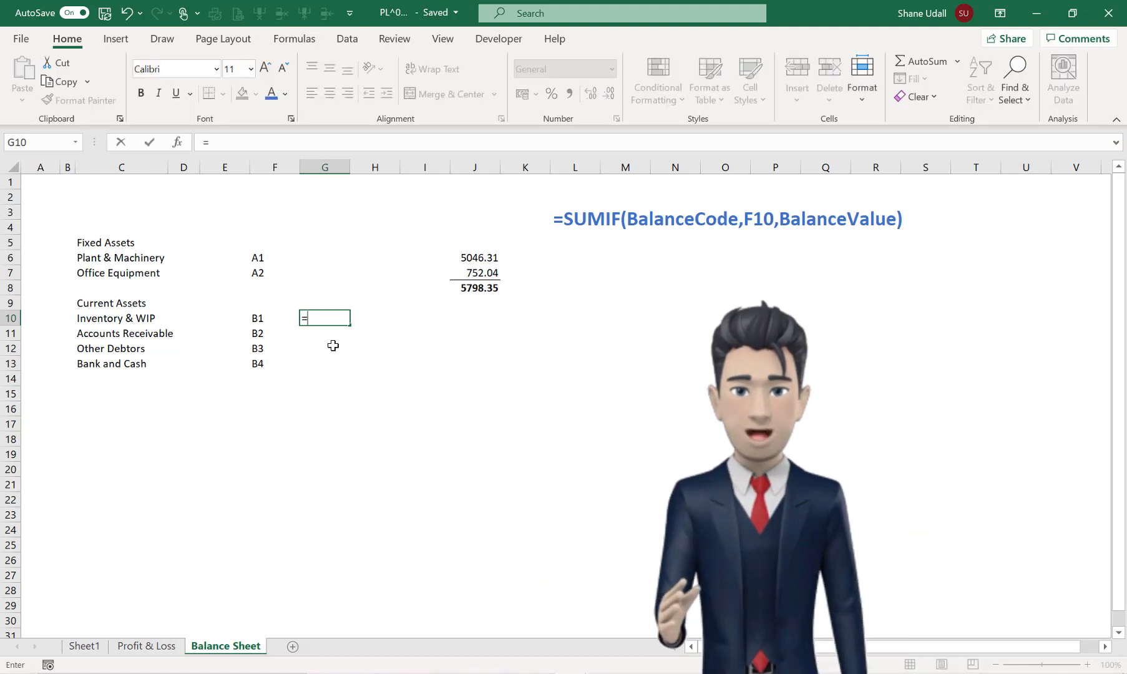
pyautogui.write('SUMI')
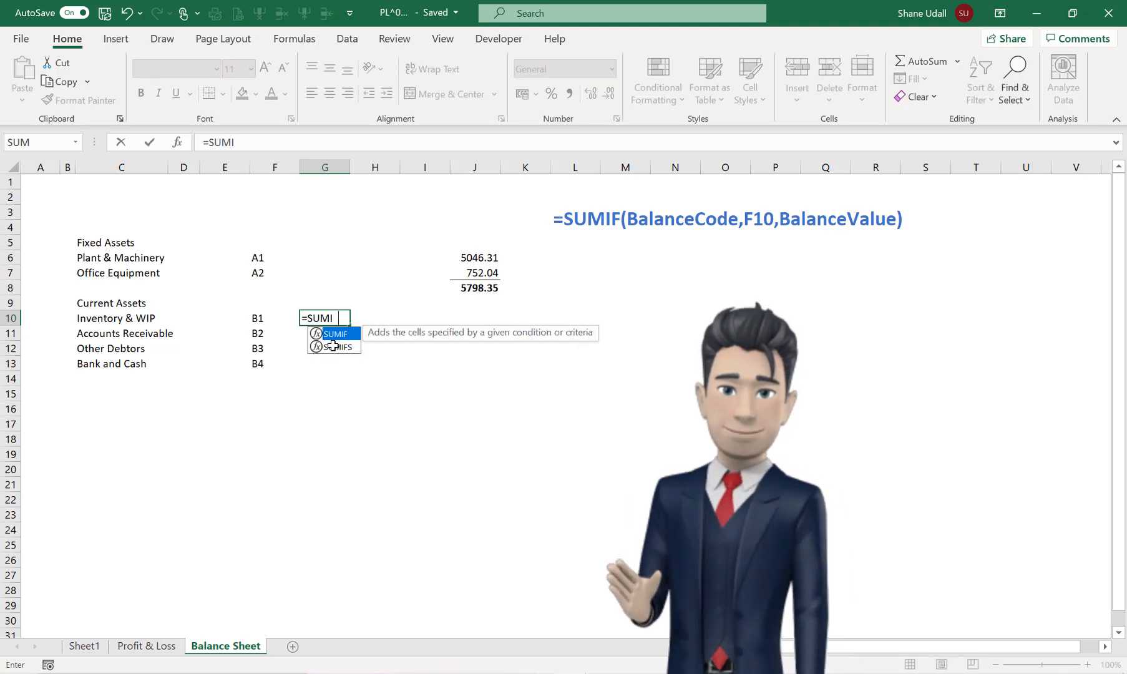
pyautogui.write('F(B')
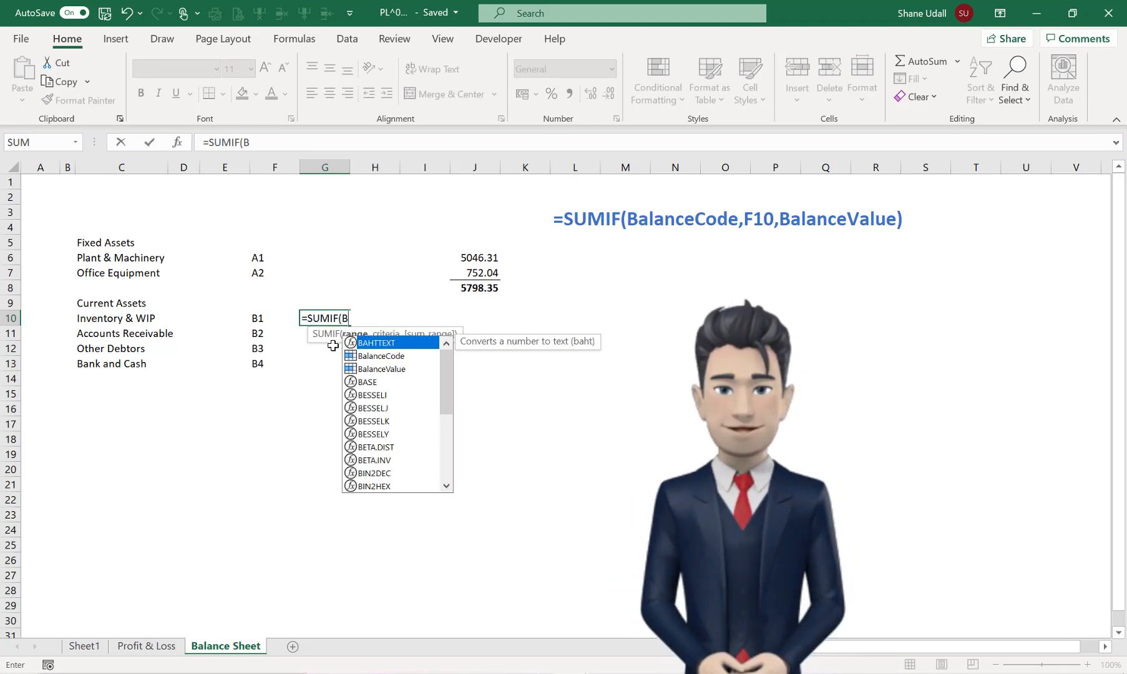
pyautogui.write('alance')
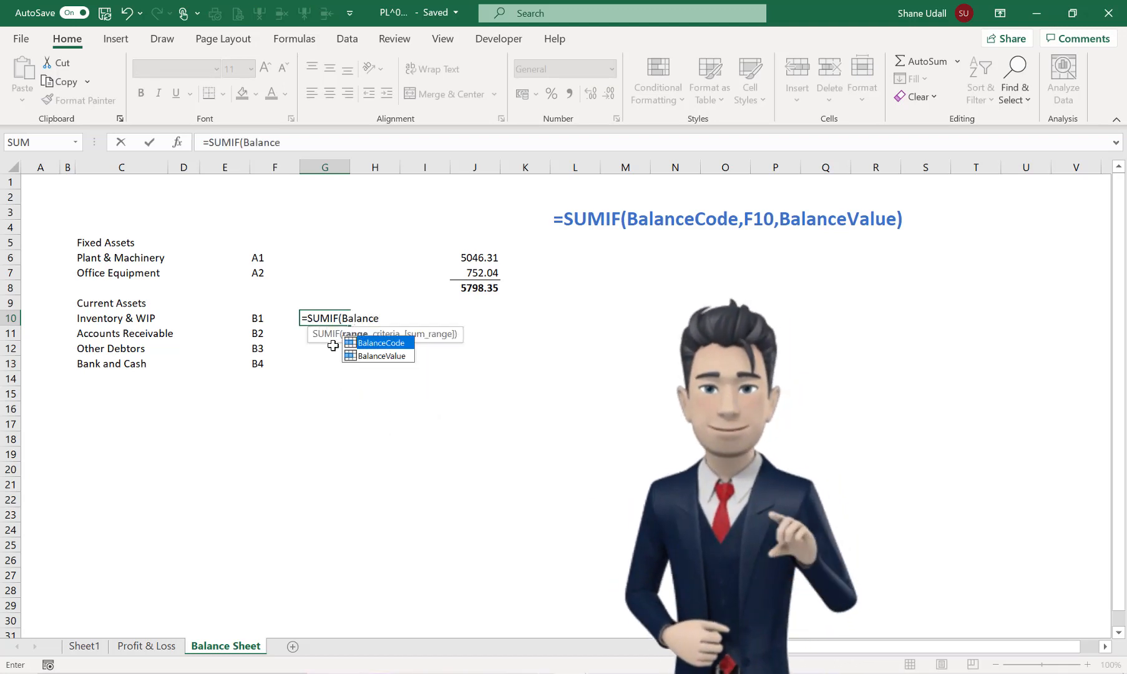
pyautogui.write('Code,')
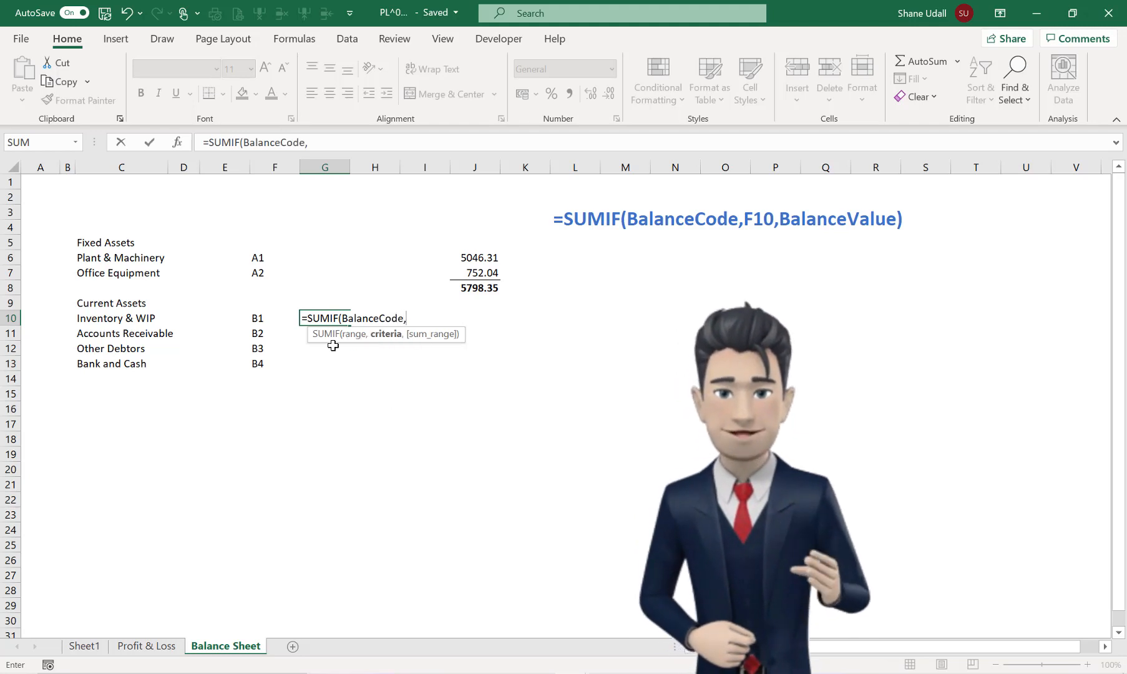
pyautogui.click(252, 319)
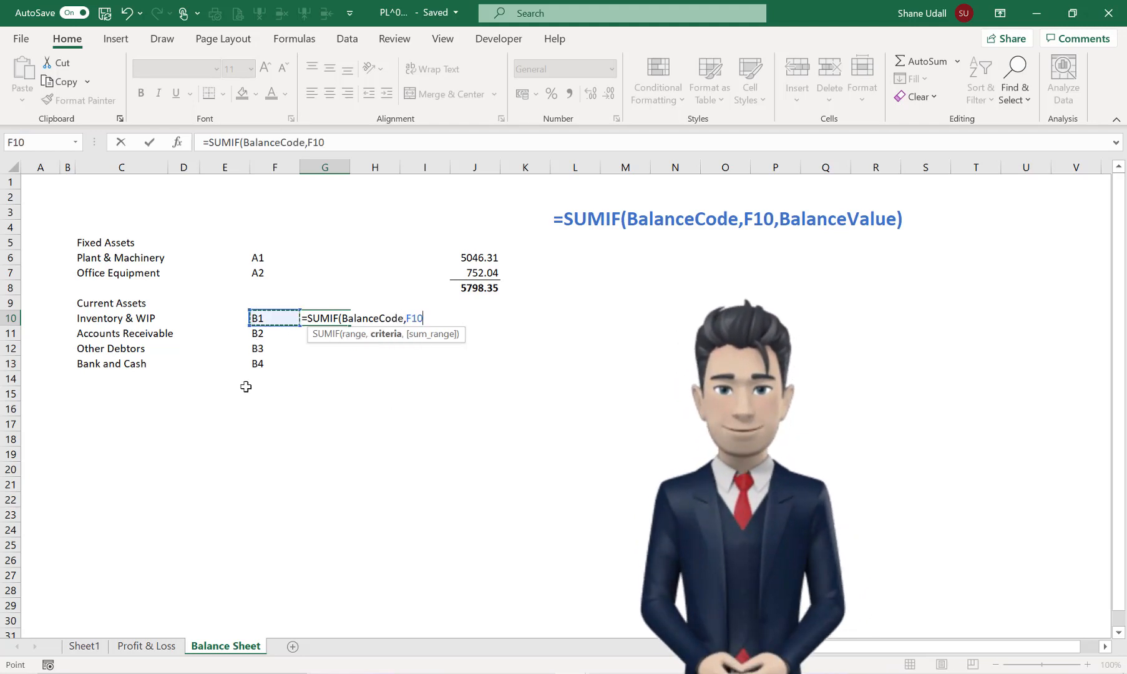
pyautogui.write(',Ba')
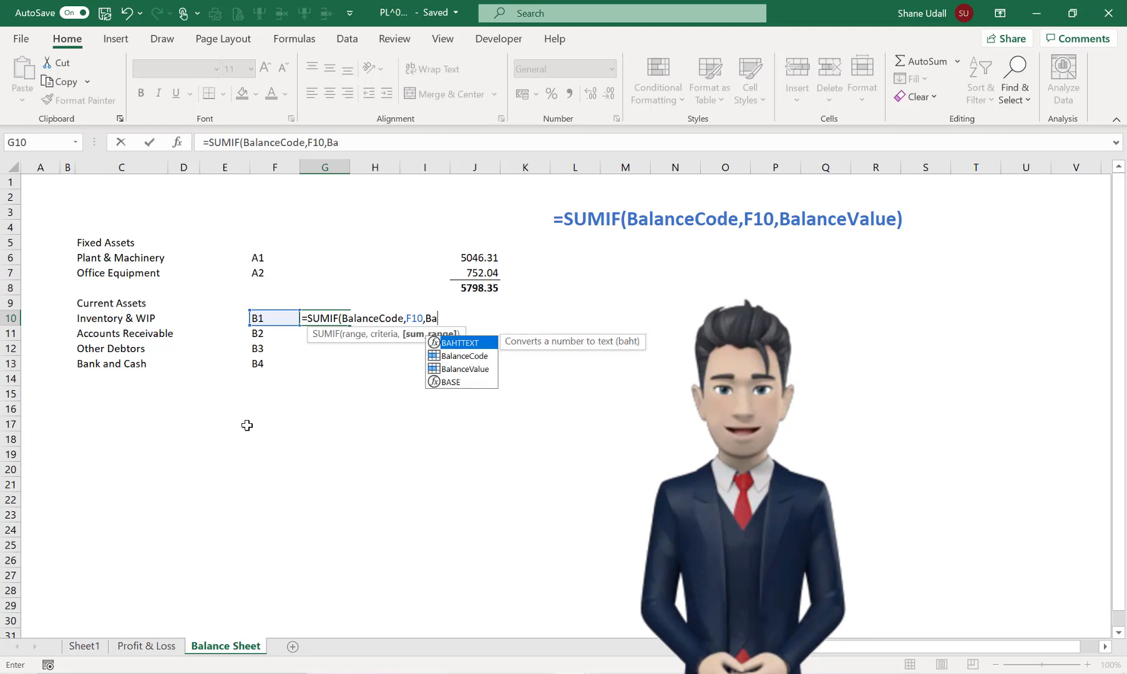
pyautogui.write('lanceVa')
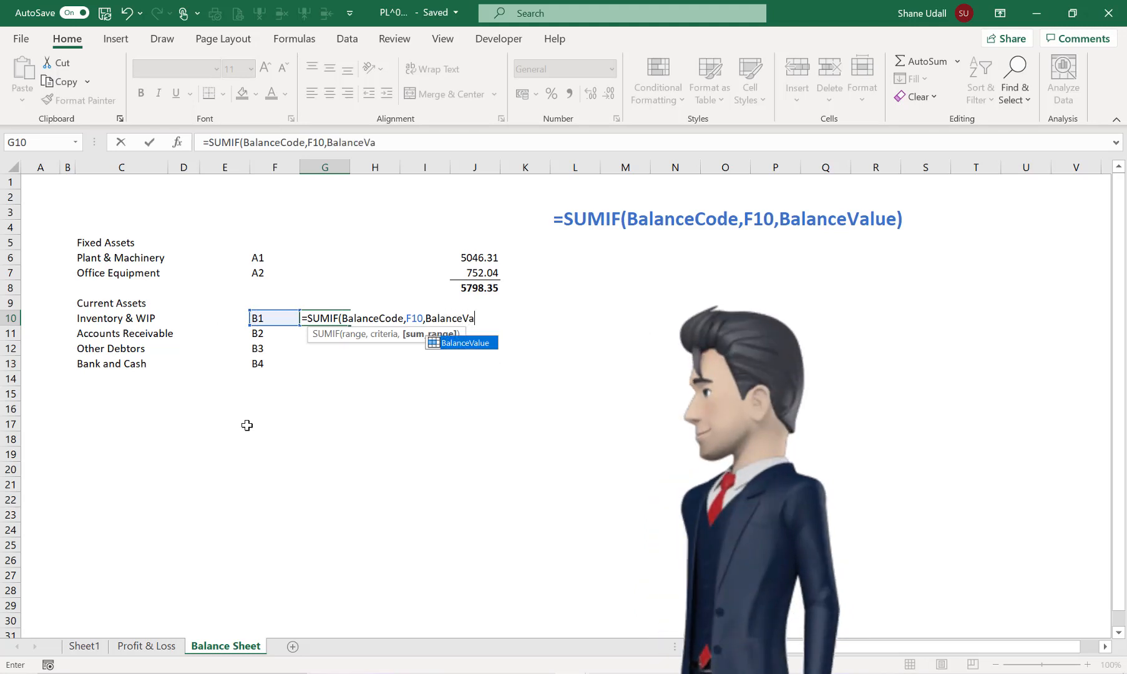
pyautogui.write('lue)')
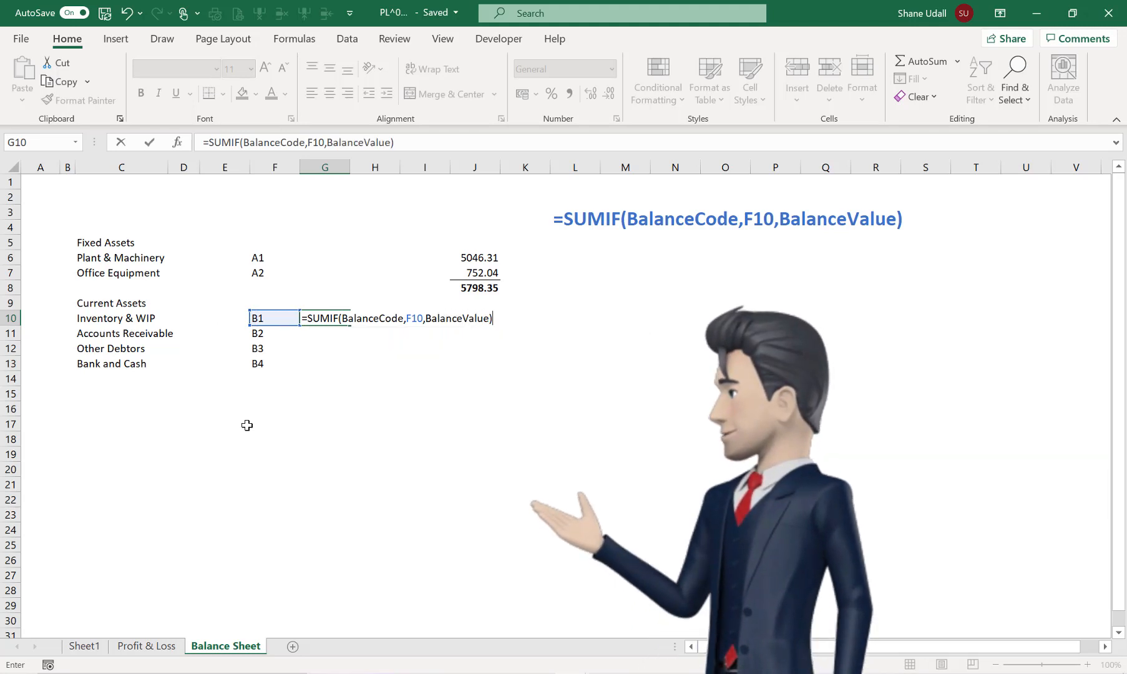
pyautogui.press('Return')
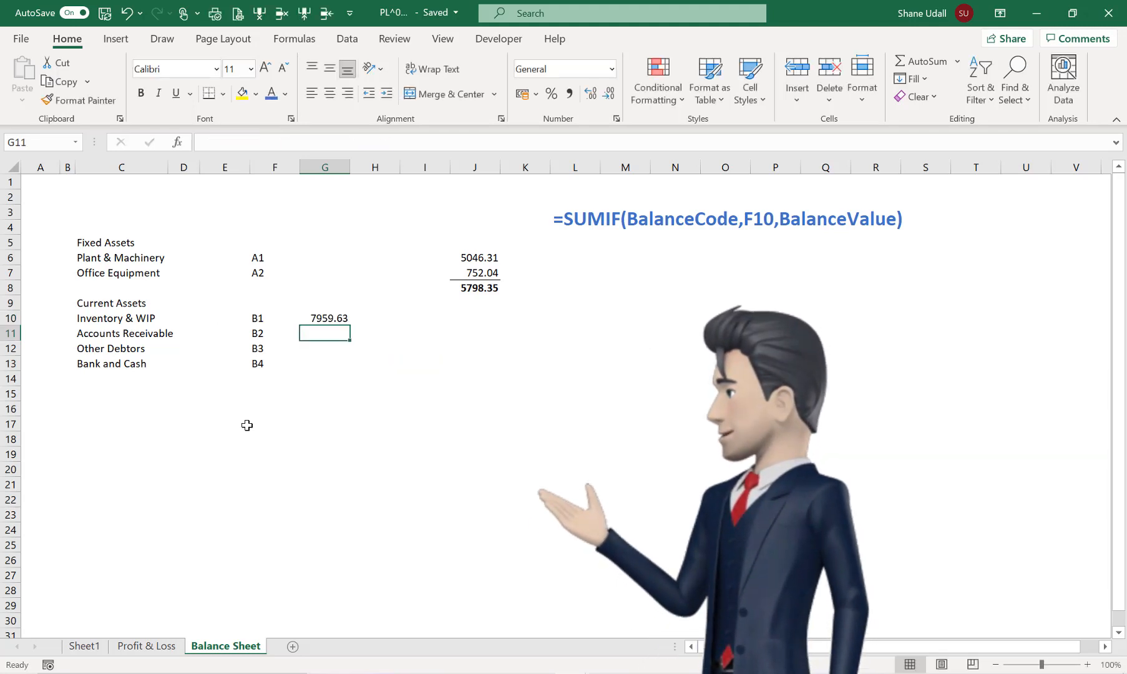
pyautogui.click(327, 319)
pyautogui.moveTo(352, 327); pyautogui.dragTo(353, 366)
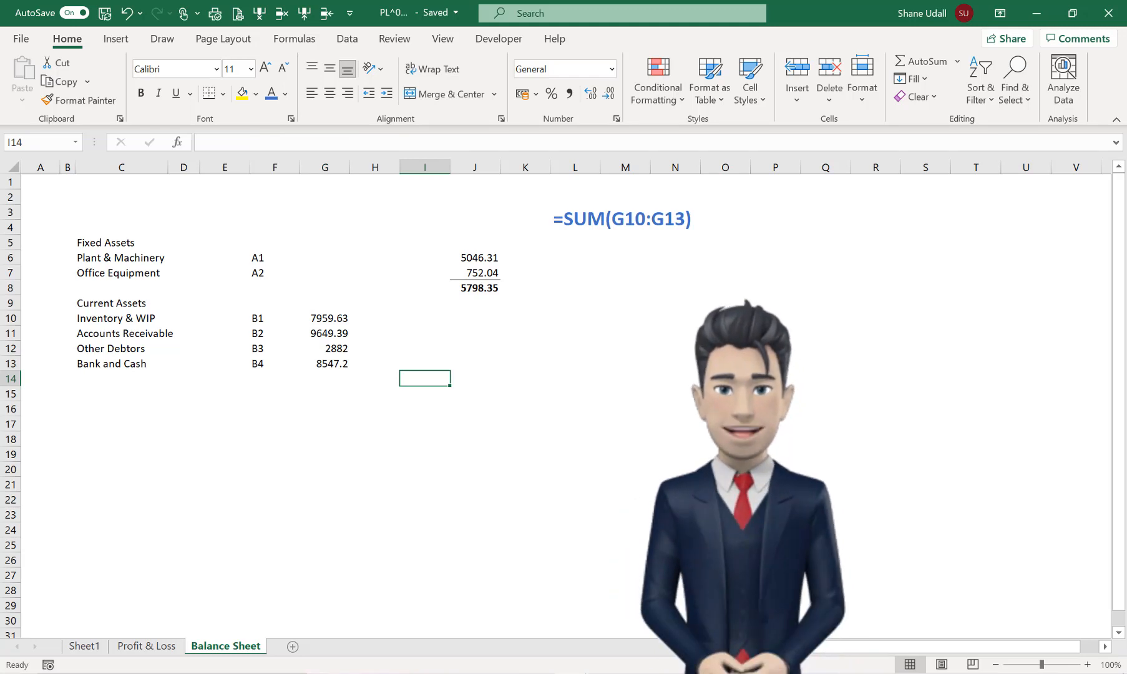
# - Total the current asset lines in I14 with the formula =SUM(G10:G13)
pyautogui.write('=')
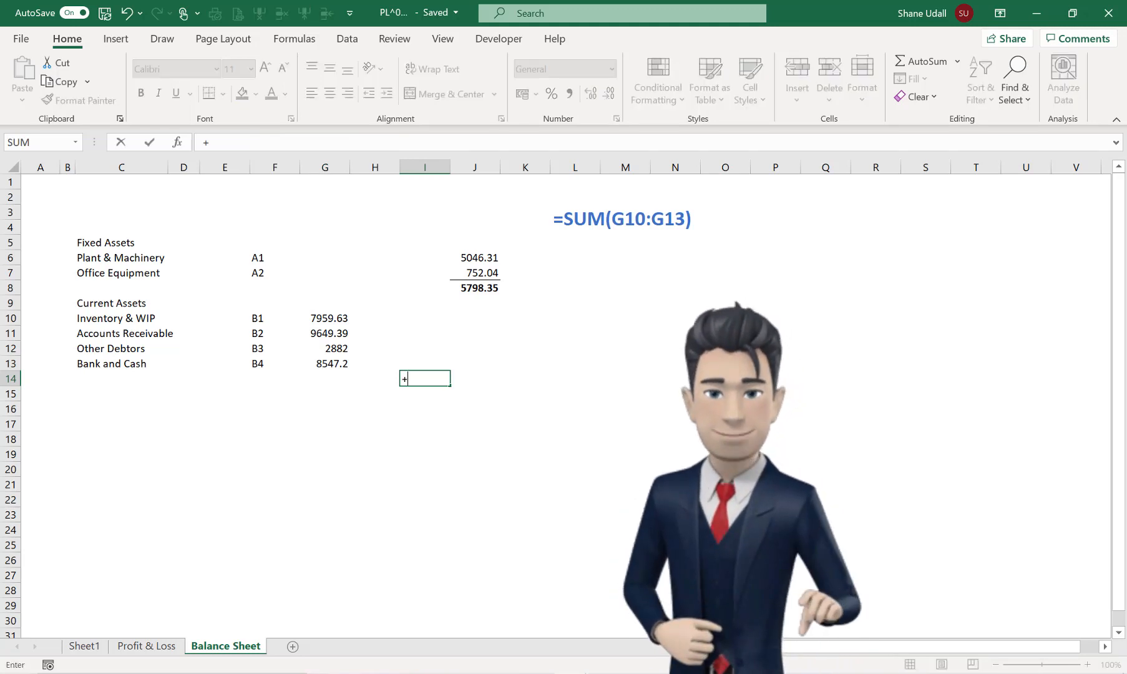
pyautogui.press('Escape')
pyautogui.write('=')
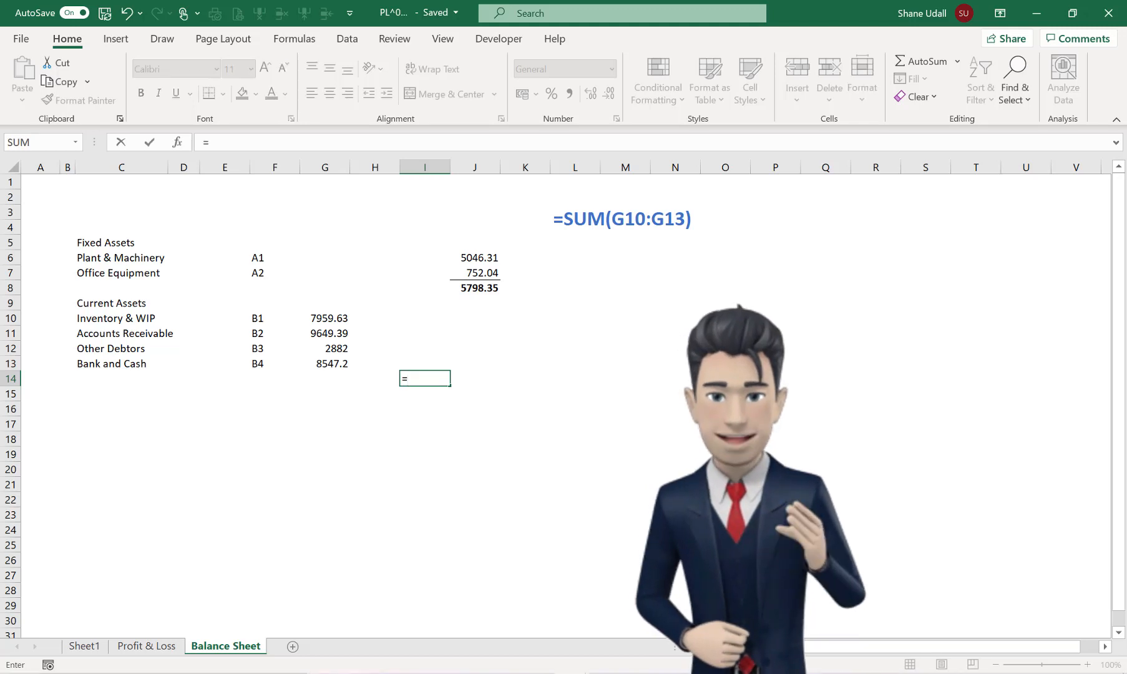
pyautogui.write('sum(')
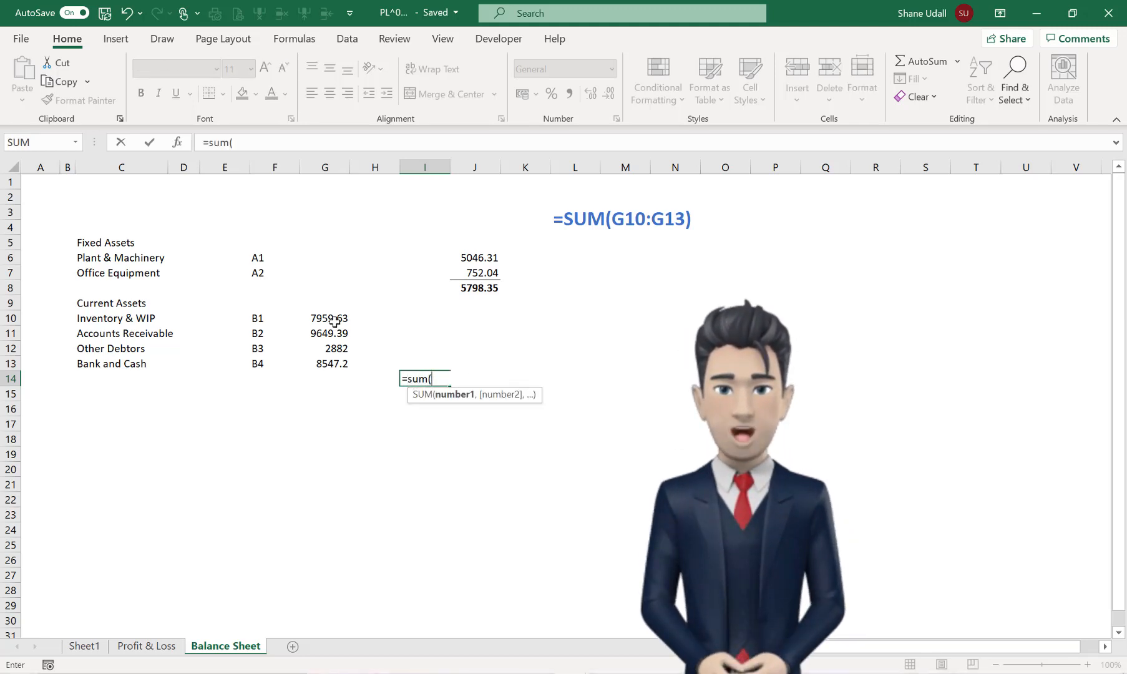
pyautogui.moveTo(335, 322); pyautogui.dragTo(335, 365)
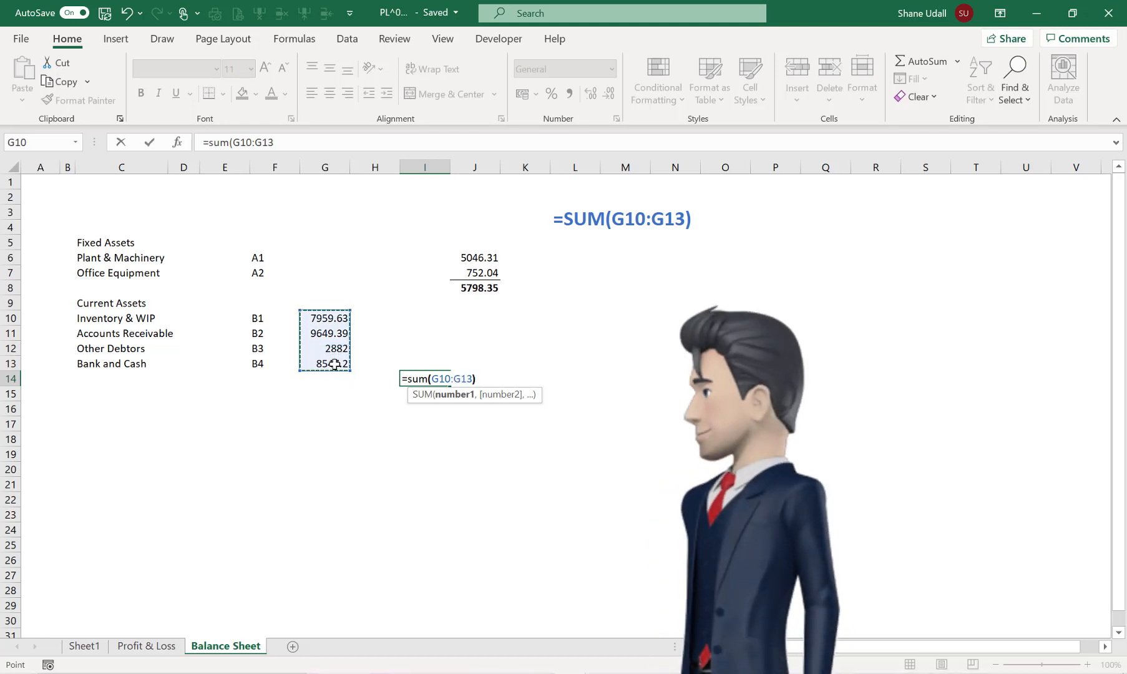
pyautogui.press('Return')
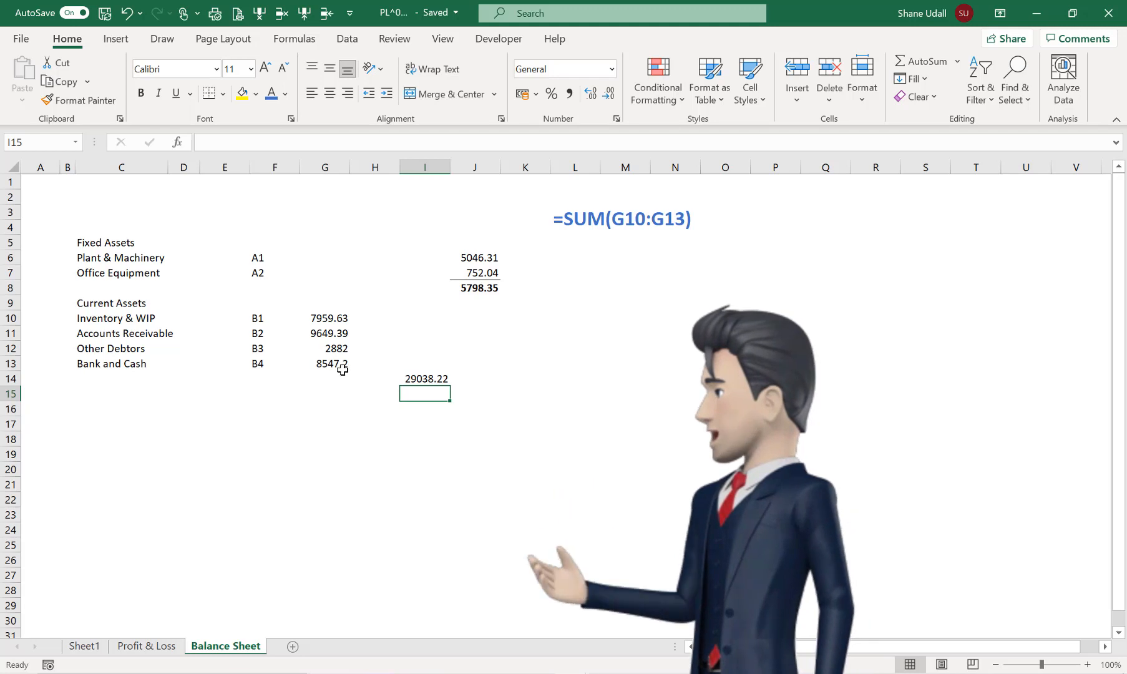
# - Add a bottom border to the Bank and Cash value in G13 and make the current assets total in I14 bold
pyautogui.click(328, 364)
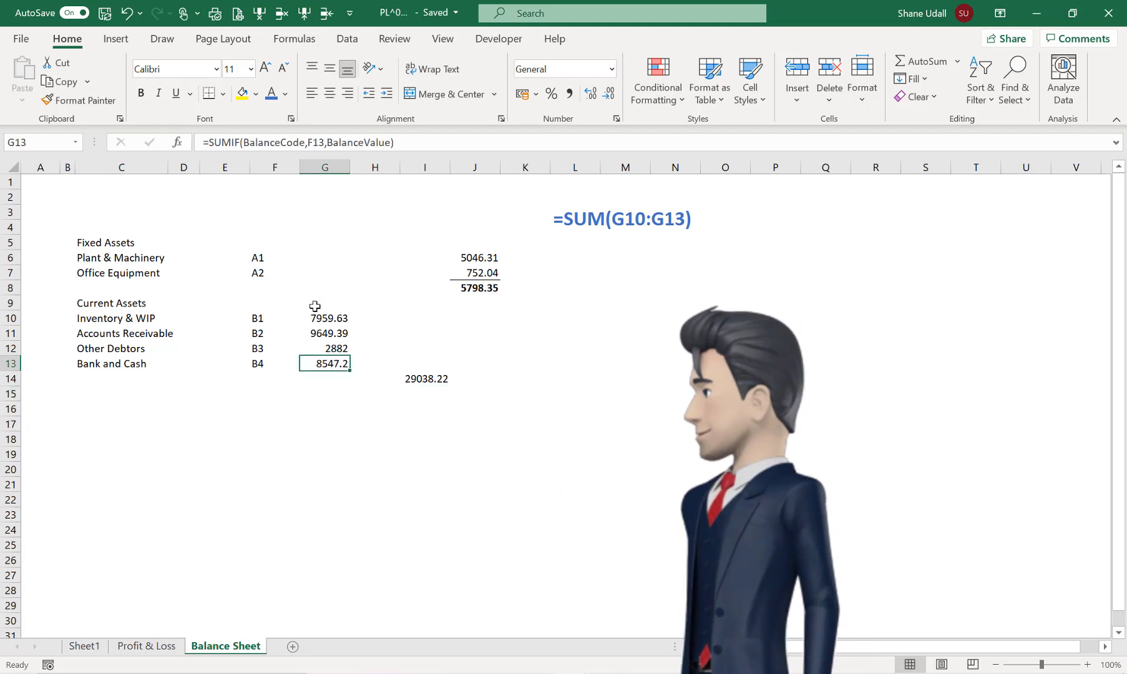
pyautogui.click(223, 95)
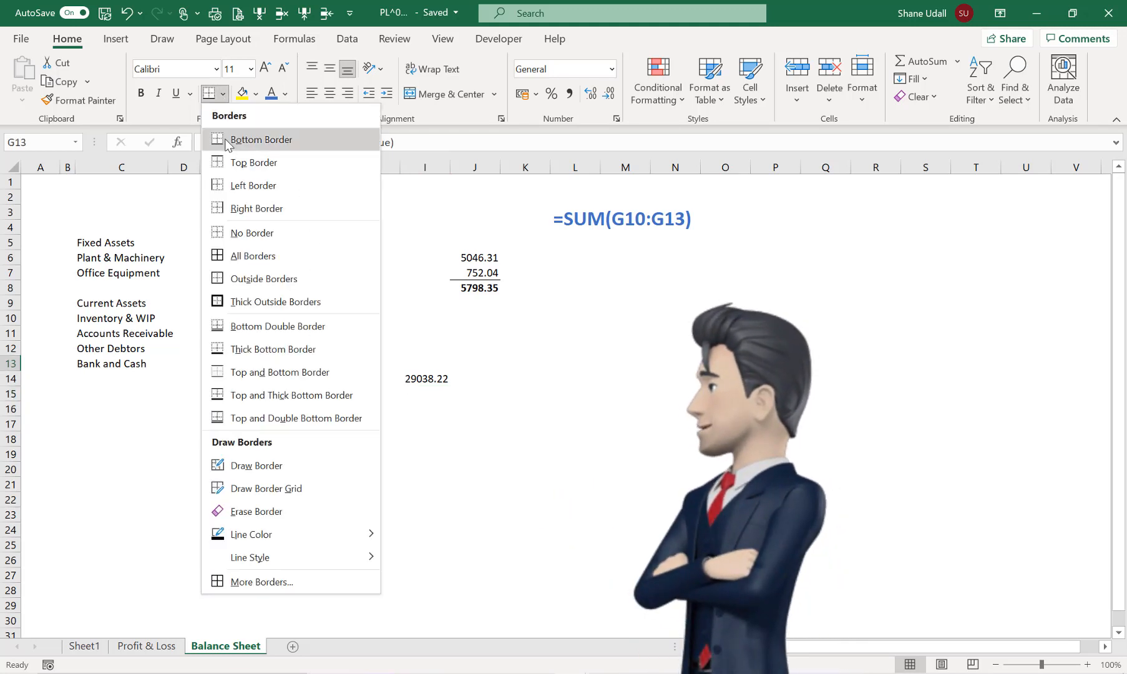
pyautogui.click(229, 142)
pyautogui.click(417, 382)
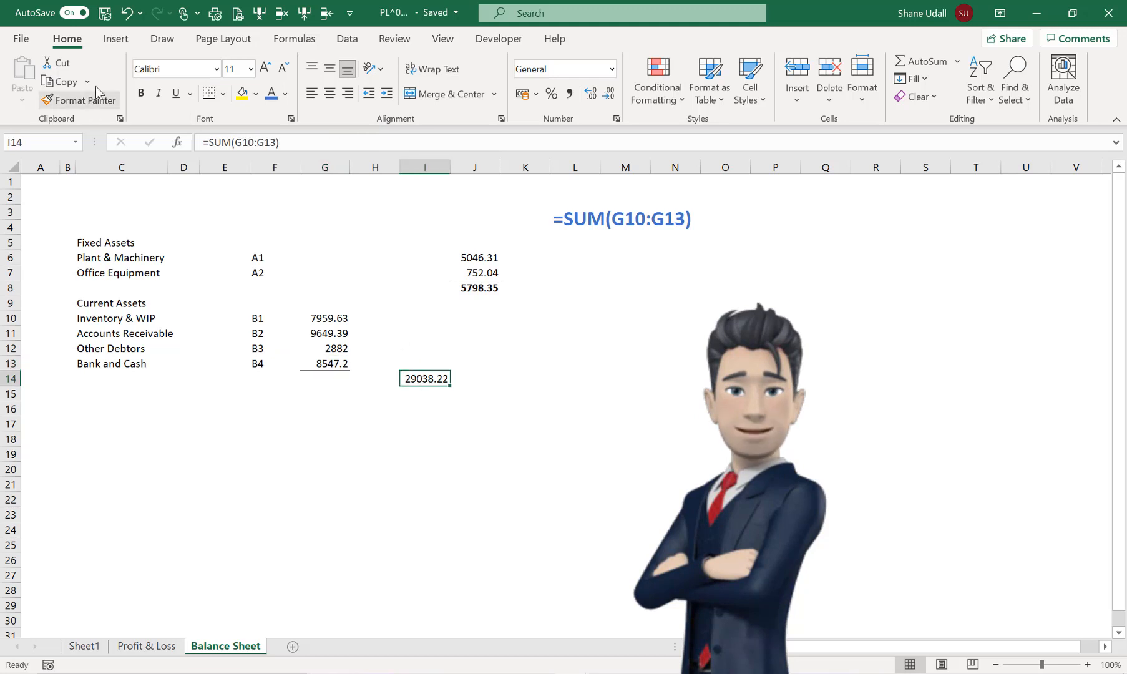
pyautogui.click(141, 92)
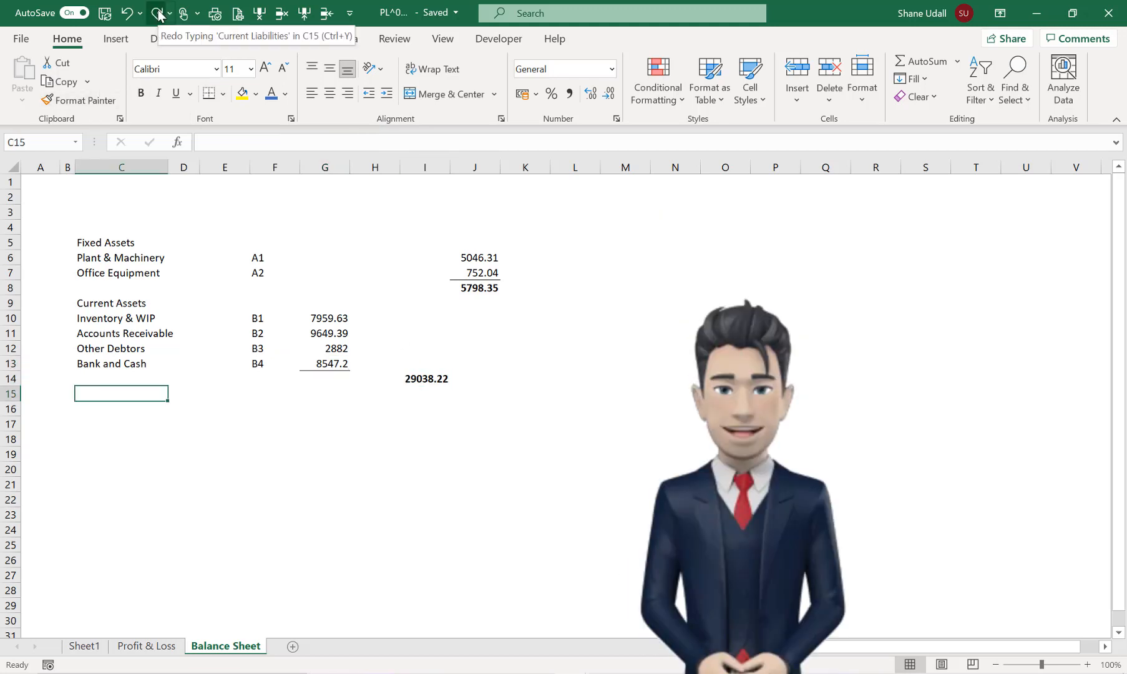
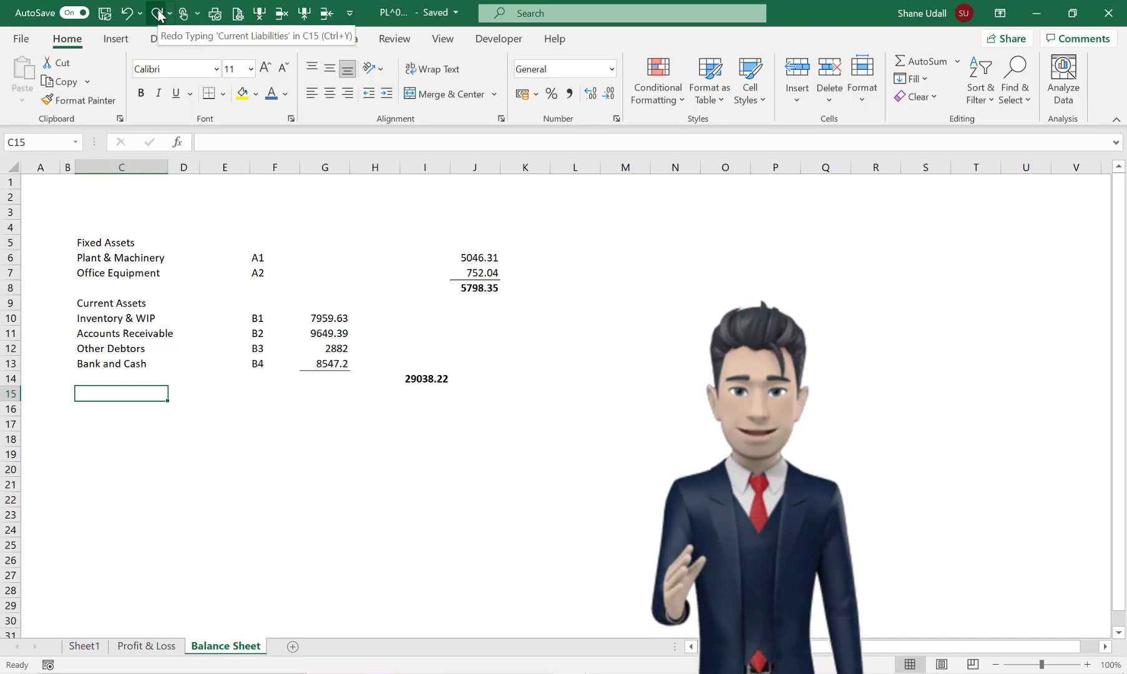
# - Redo the labels Current Liabilities, Accounts Payable, Taxation Creditors and Other Creditors in C15:C18
pyautogui.click(159, 14)
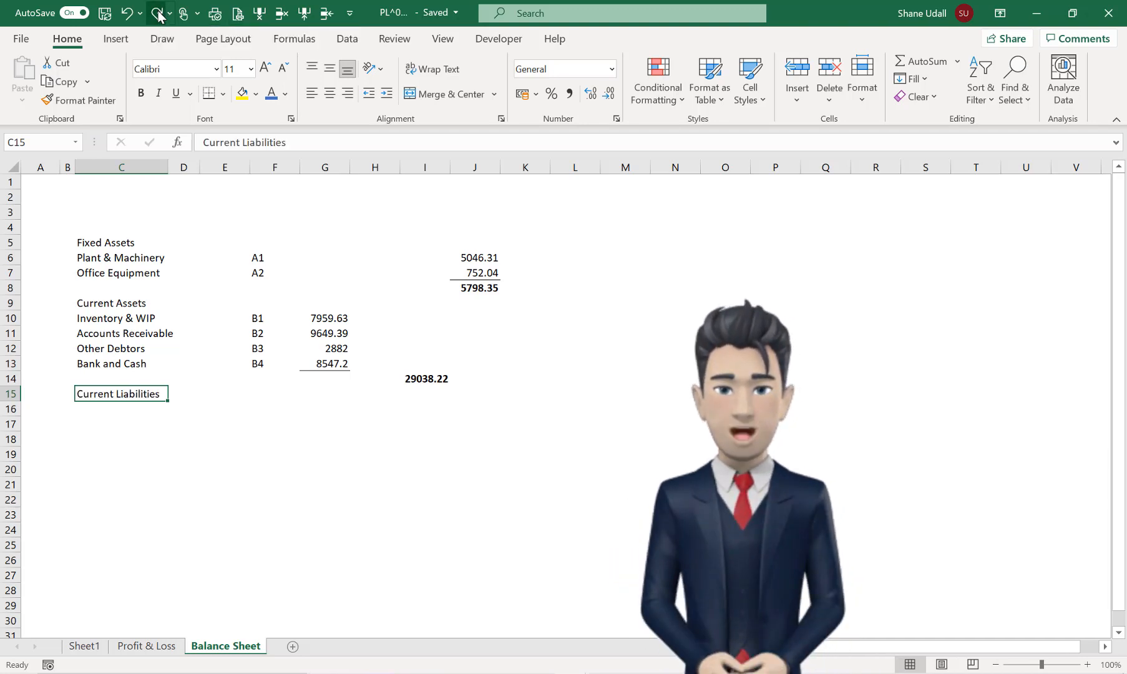
pyautogui.click(159, 14)
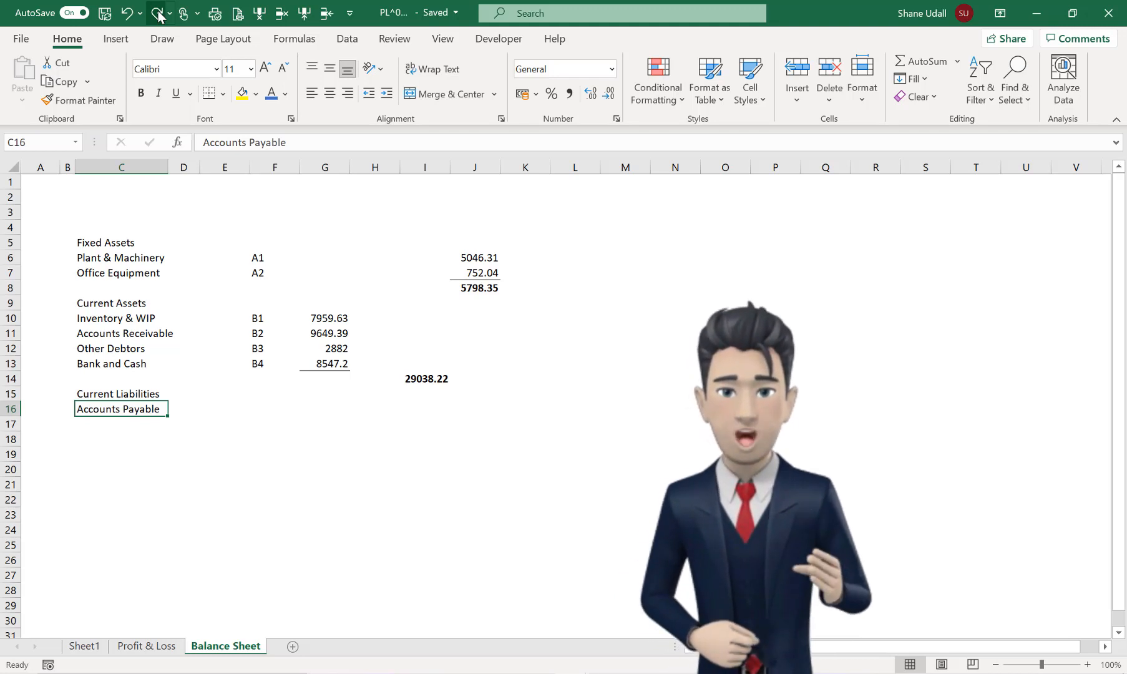
pyautogui.click(158, 14)
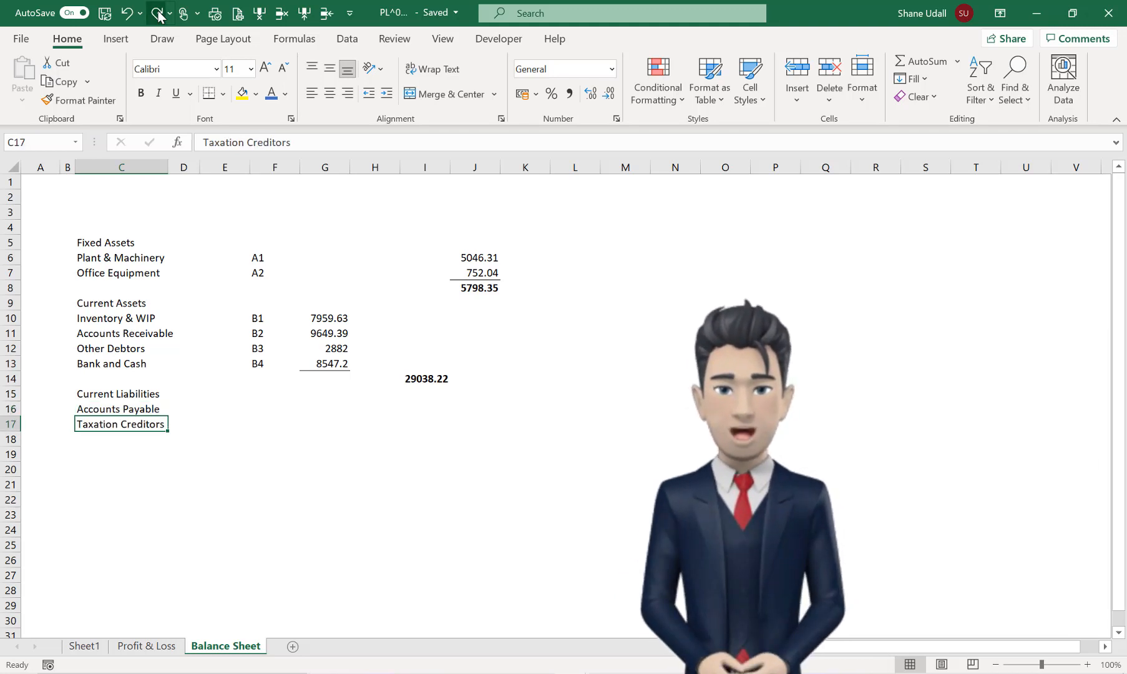
pyautogui.click(159, 13)
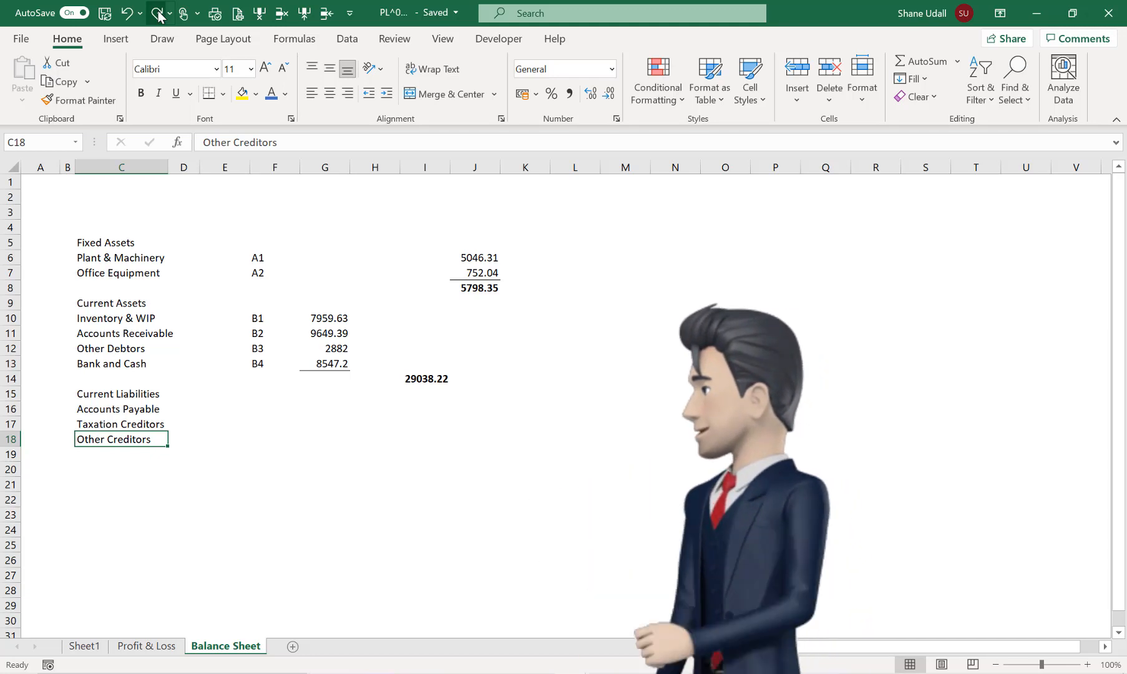
# - Redo the codes C1, C2 and C3 in F16:F18 beside the current liability lines
pyautogui.click(159, 13)
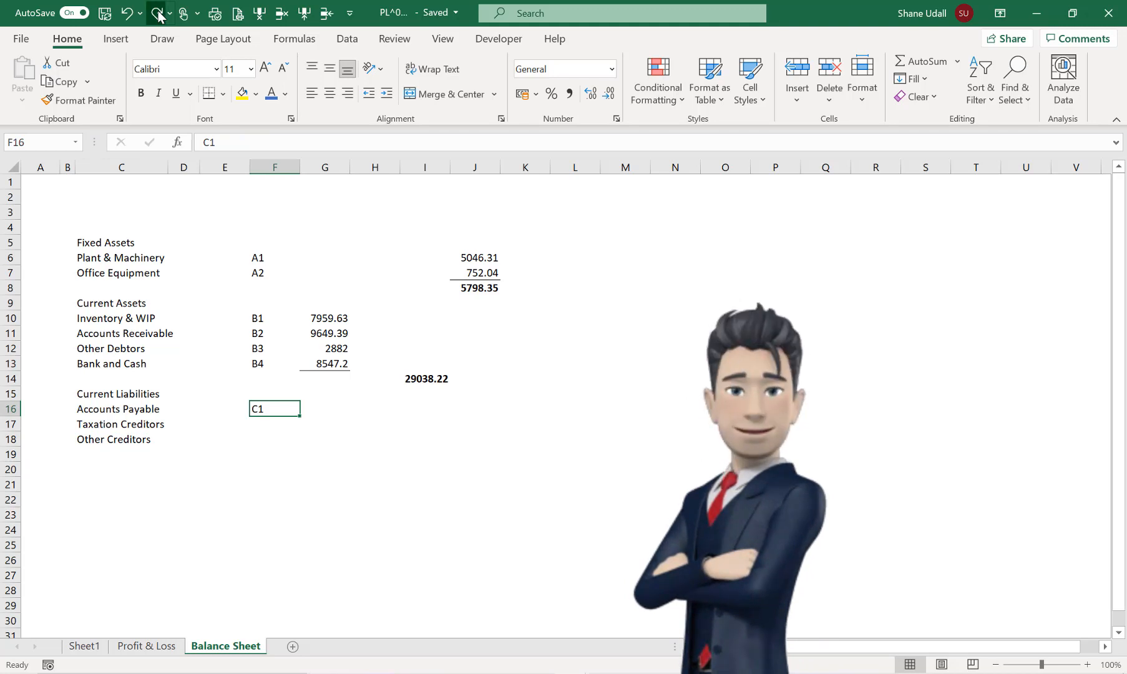
pyautogui.click(158, 13)
pyautogui.click(159, 13)
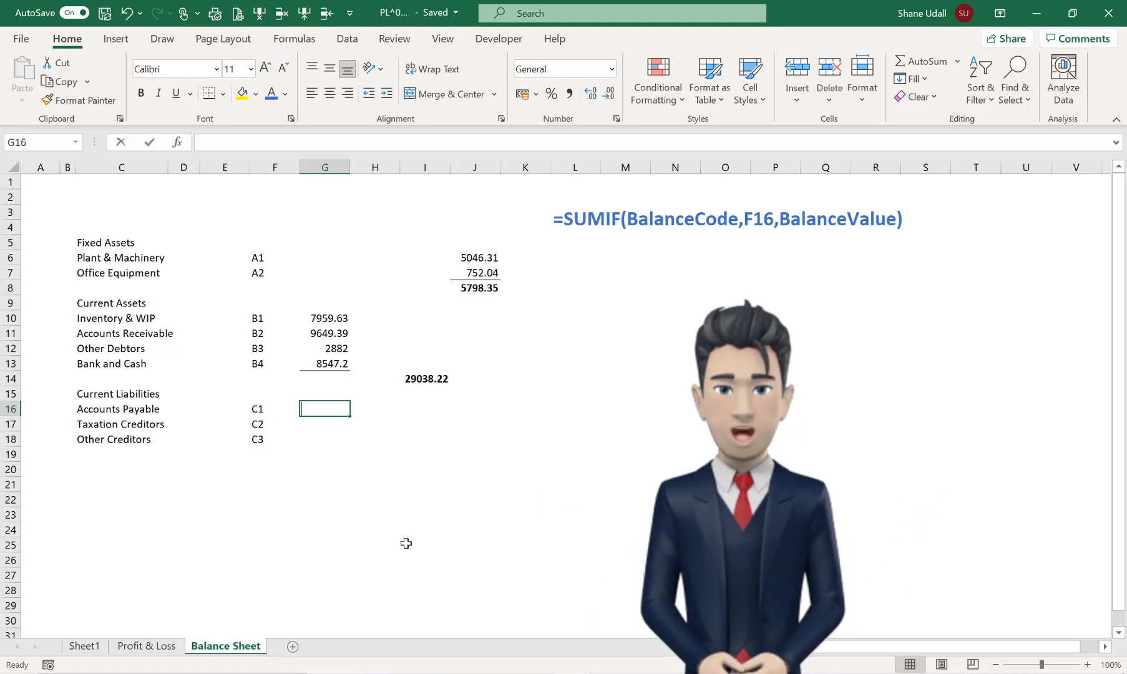
# - Enter =SUMIF(BalanceCode,F16,BalanceValue) in G16 for Accounts Payable and fill it down to G18 for the other current liability lines
pyautogui.write('=')
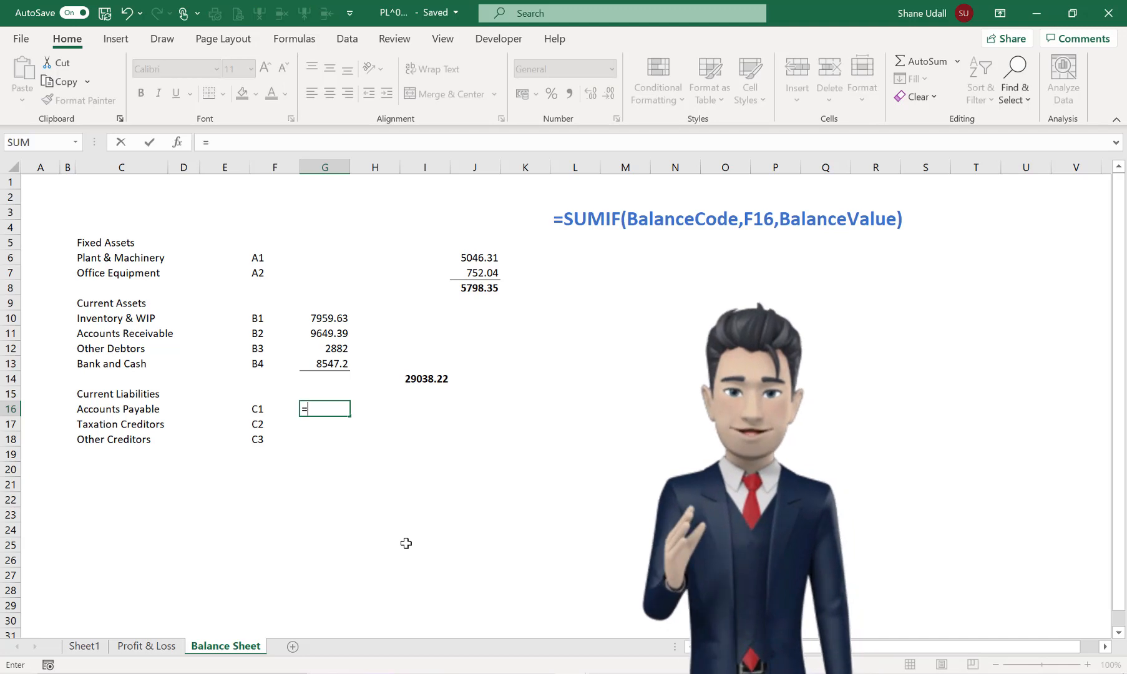
pyautogui.write('SUMI')
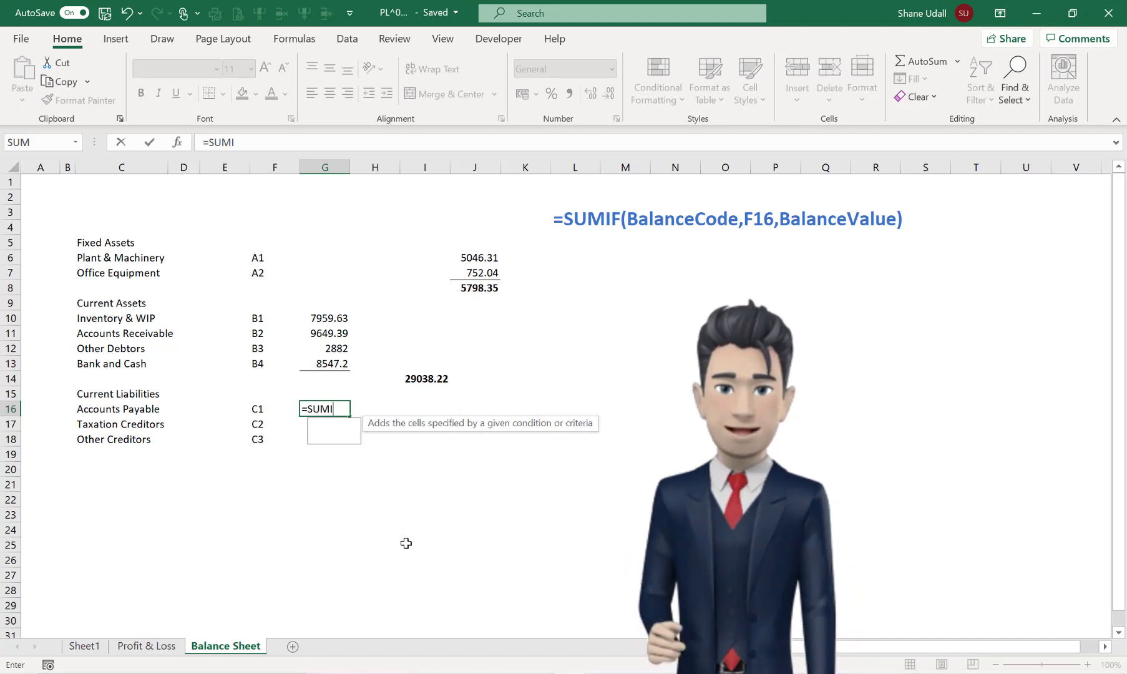
pyautogui.write('F(')
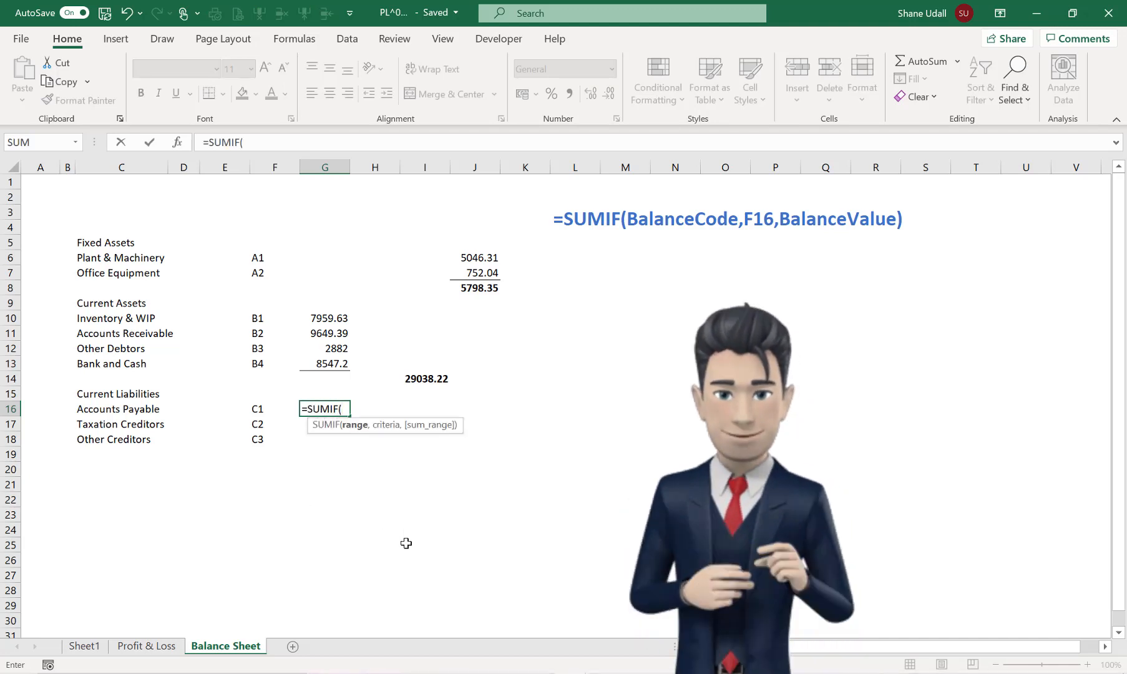
pyautogui.write('BalanceC')
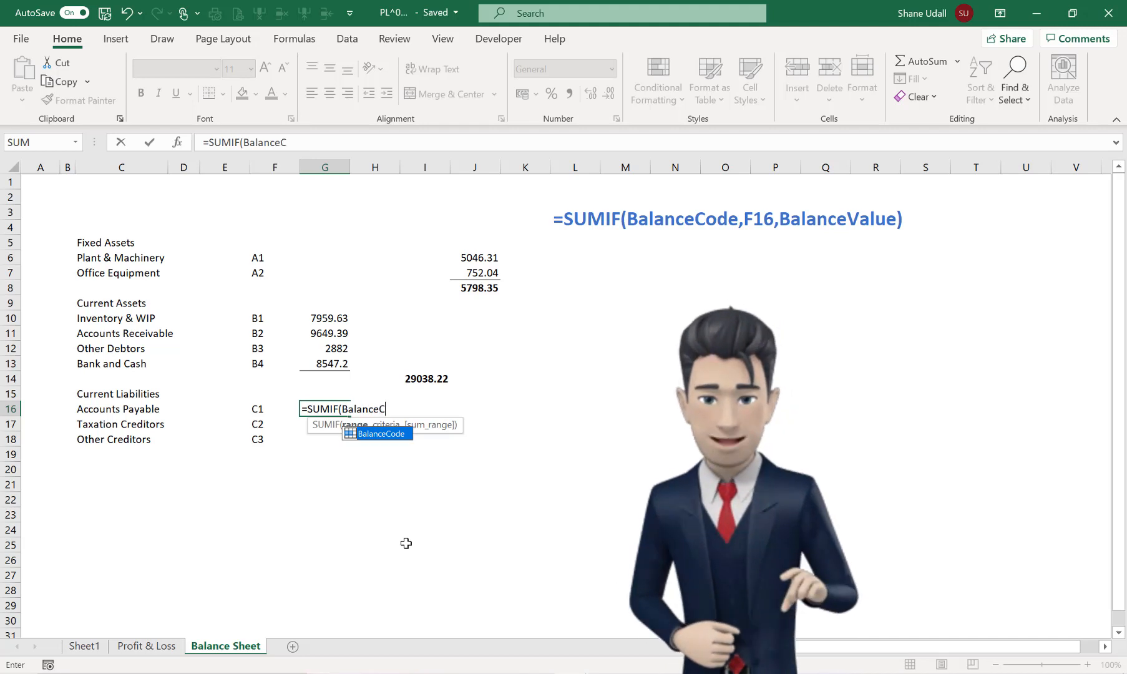
pyautogui.write('ode,')
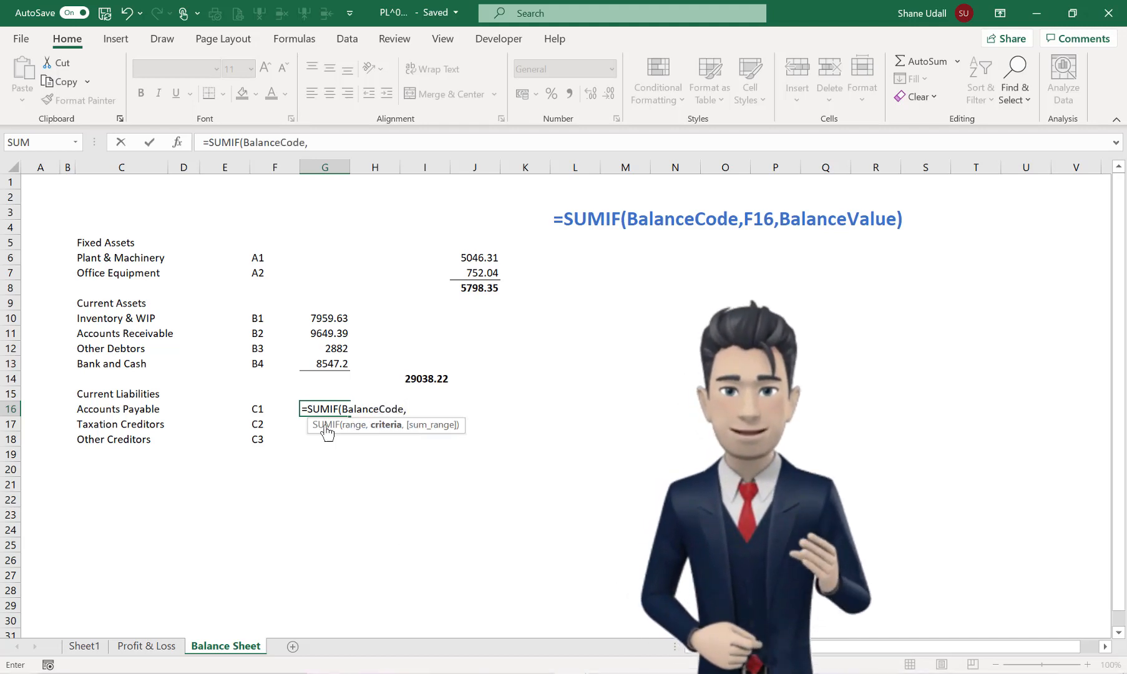
pyautogui.click(257, 409)
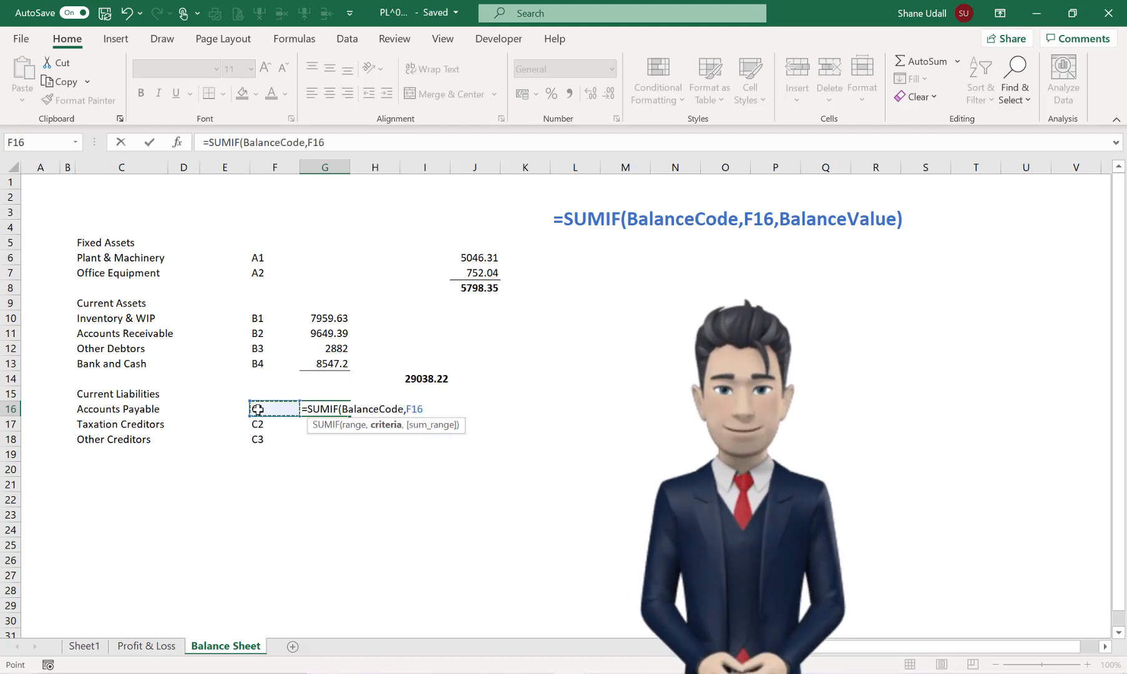
pyautogui.write(',Balan')
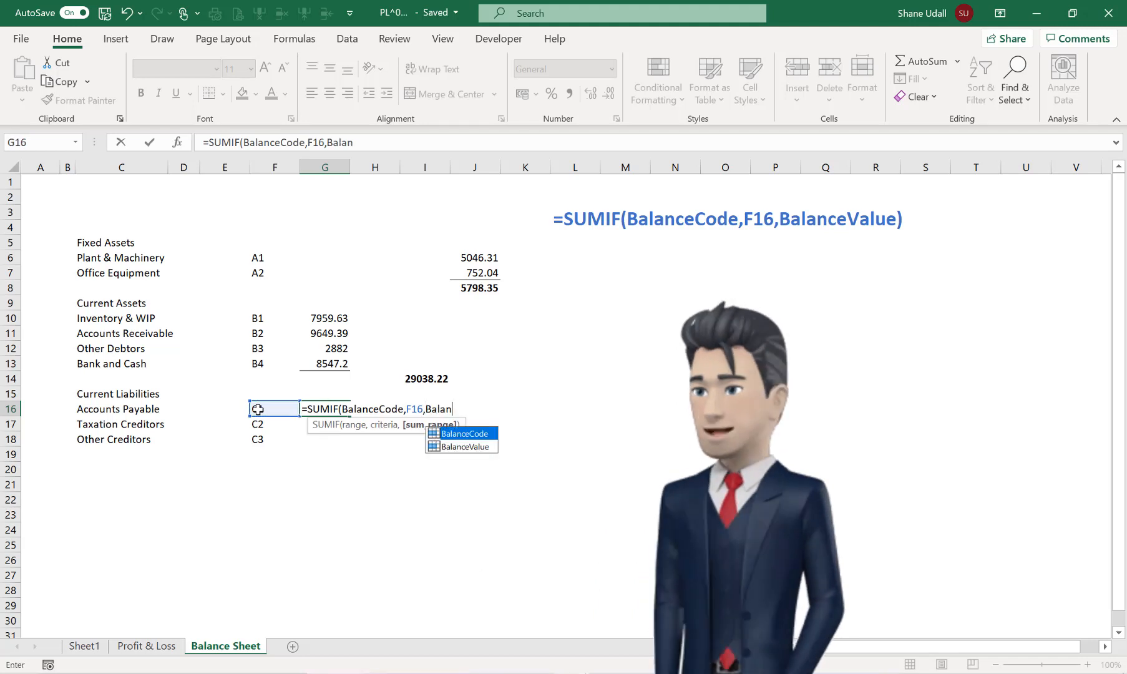
pyautogui.write('ceValue)')
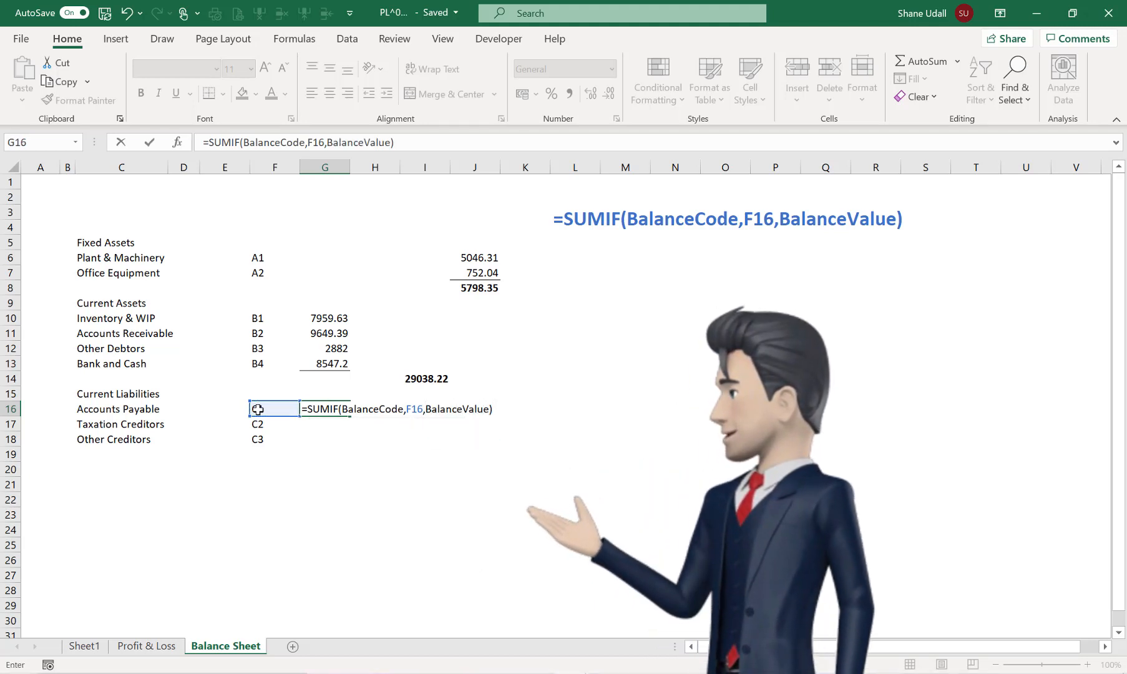
pyautogui.press('Return')
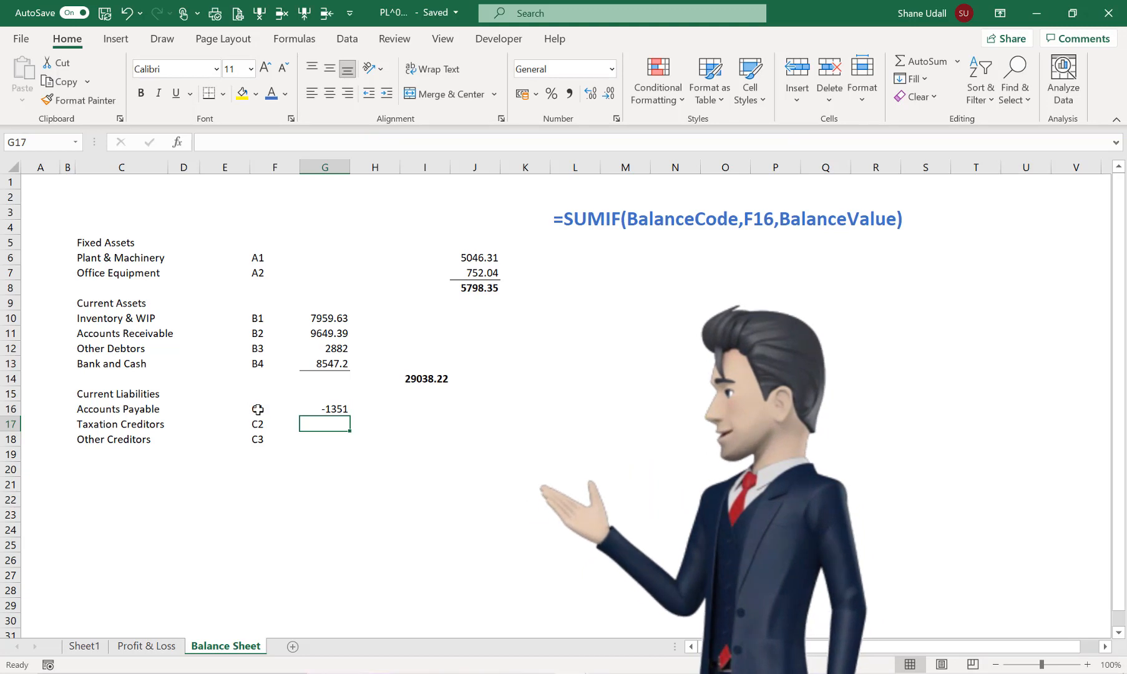
pyautogui.click(346, 410)
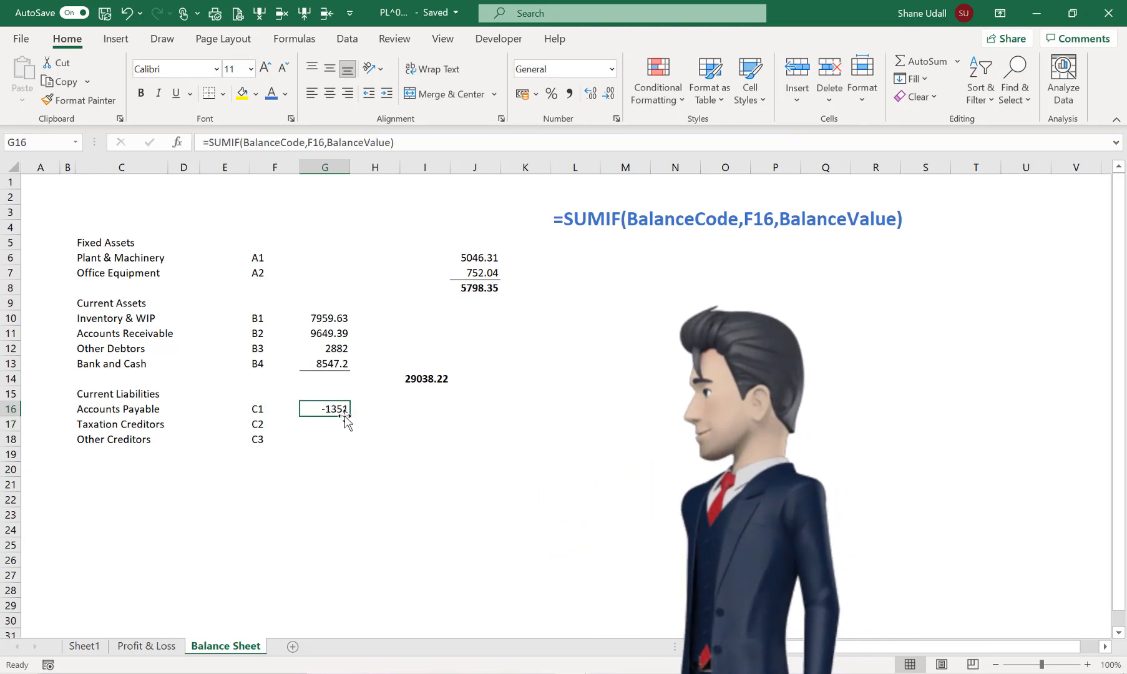
pyautogui.moveTo(348, 415); pyautogui.dragTo(348, 445)
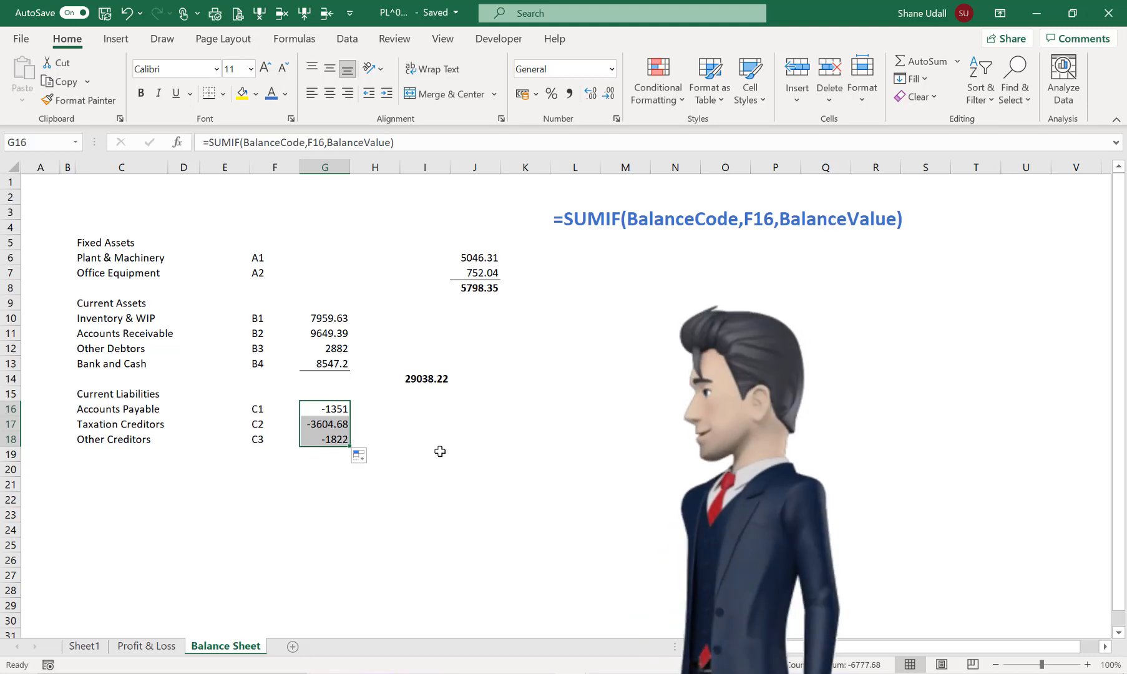
# - Total the current liability lines in I19 with the formula +SUM(G16:G18)
pyautogui.click(440, 452)
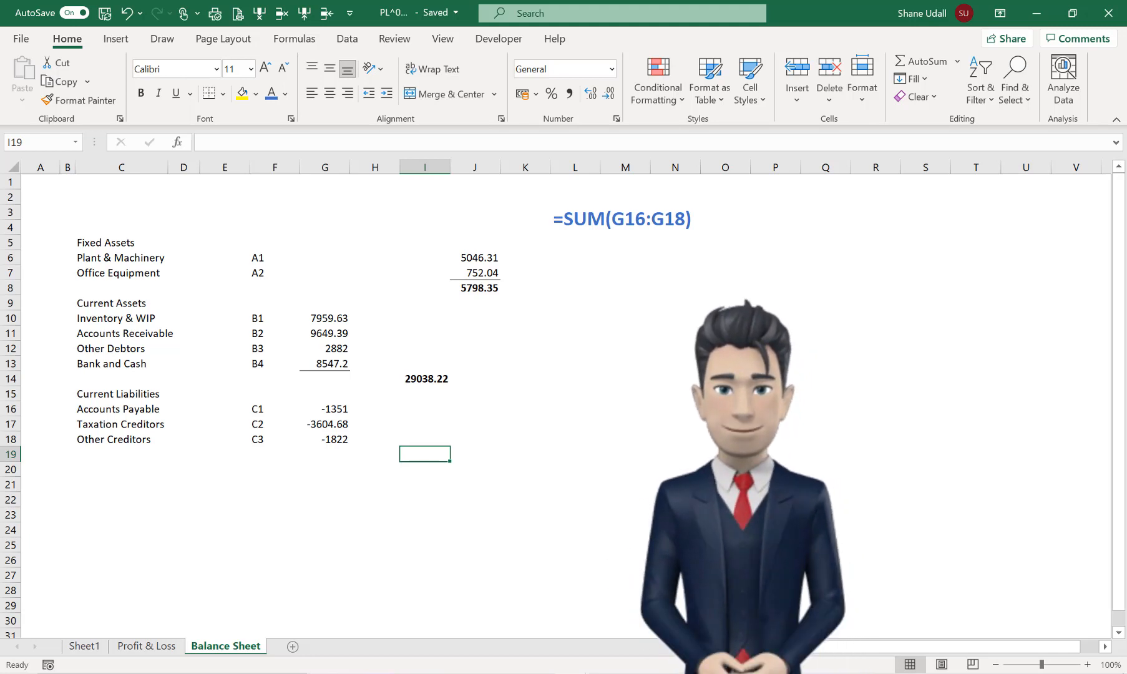
pyautogui.write('+')
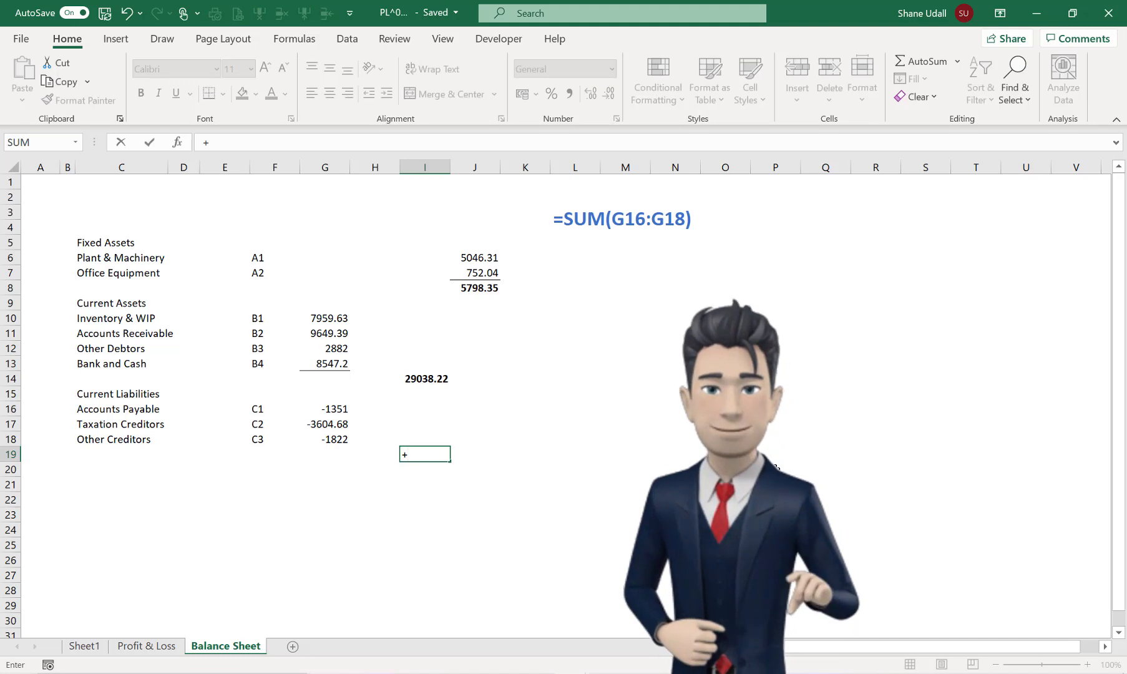
pyautogui.write('SUM')
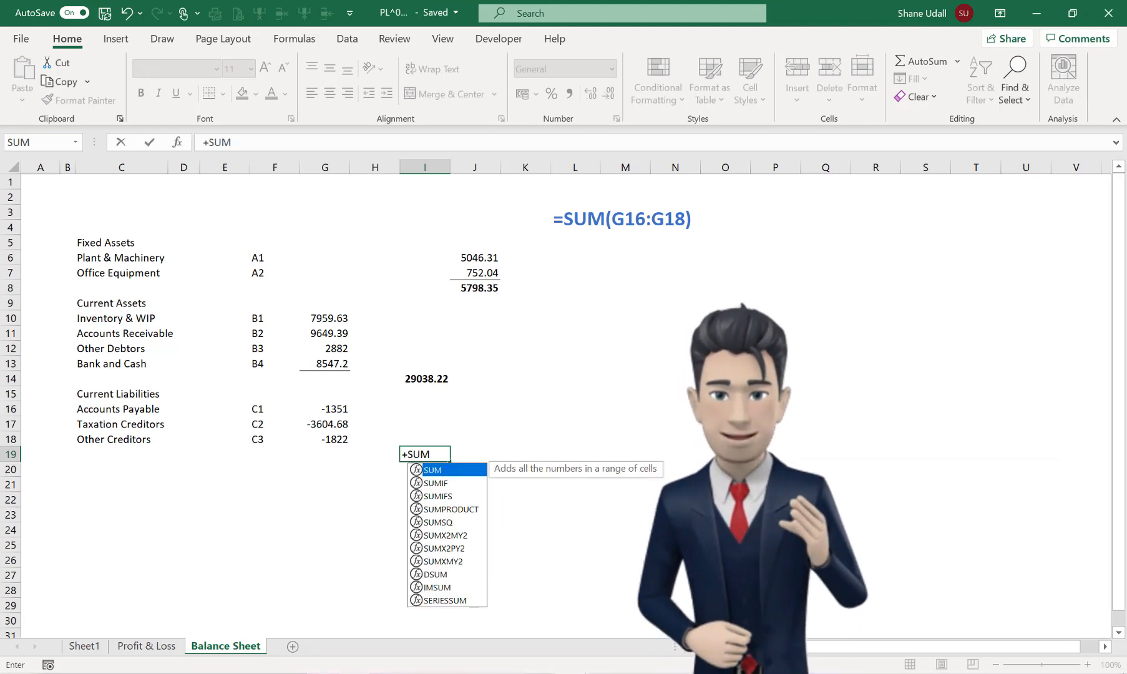
pyautogui.write('(')
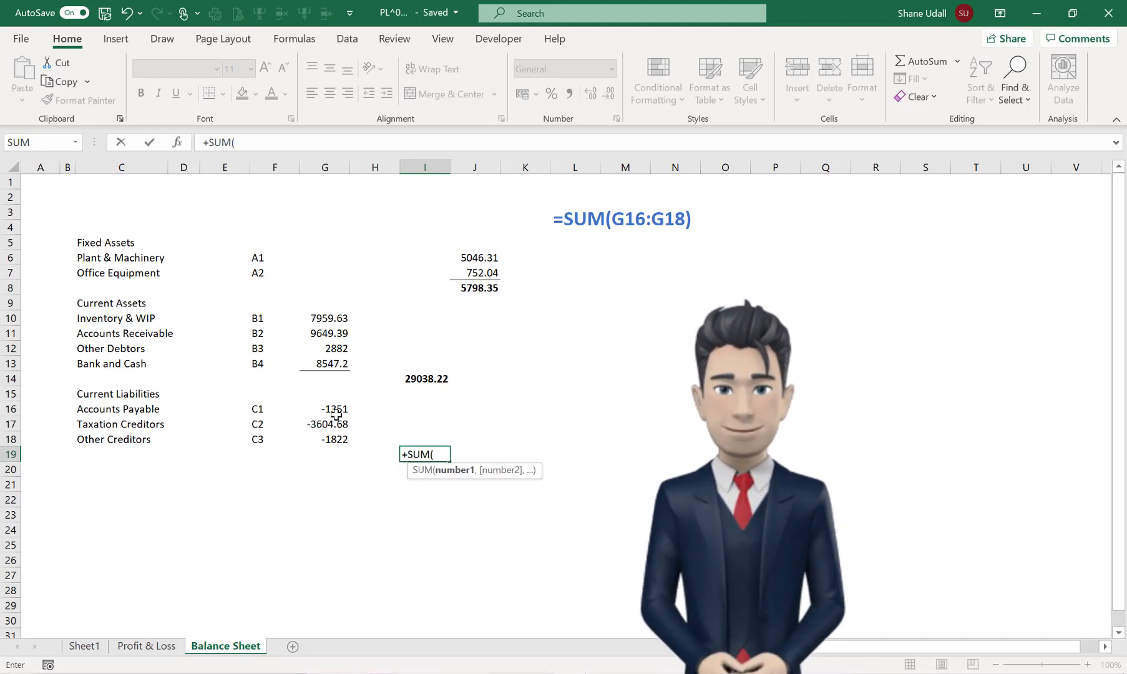
pyautogui.moveTo(336, 410); pyautogui.dragTo(336, 436)
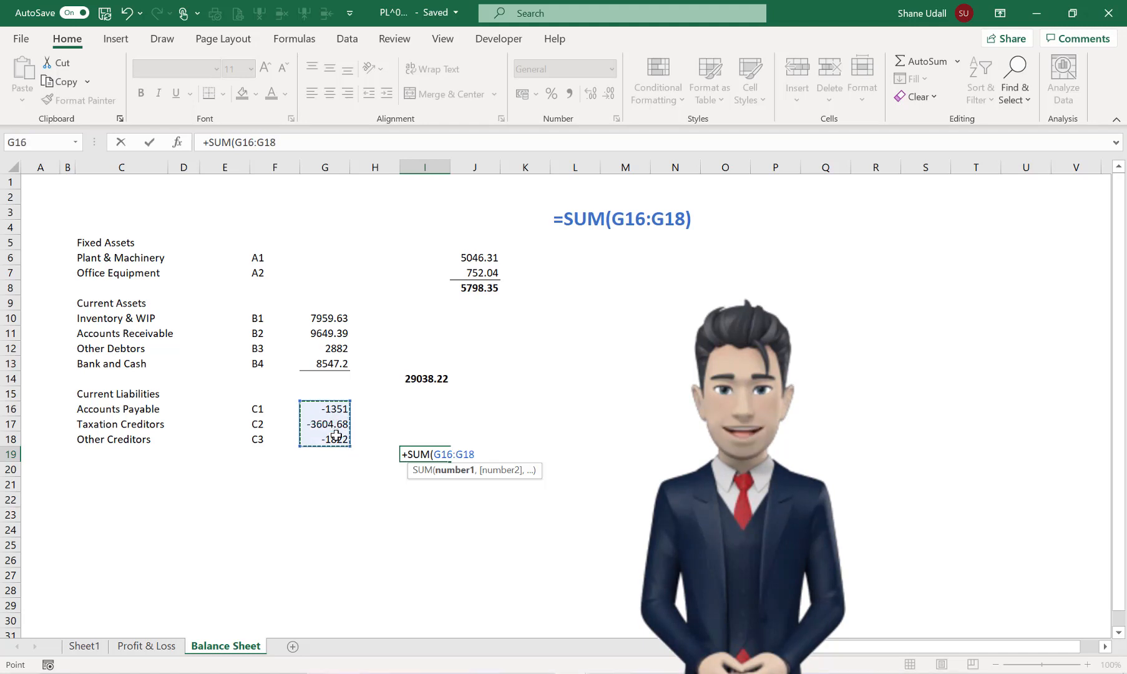
pyautogui.write(')')
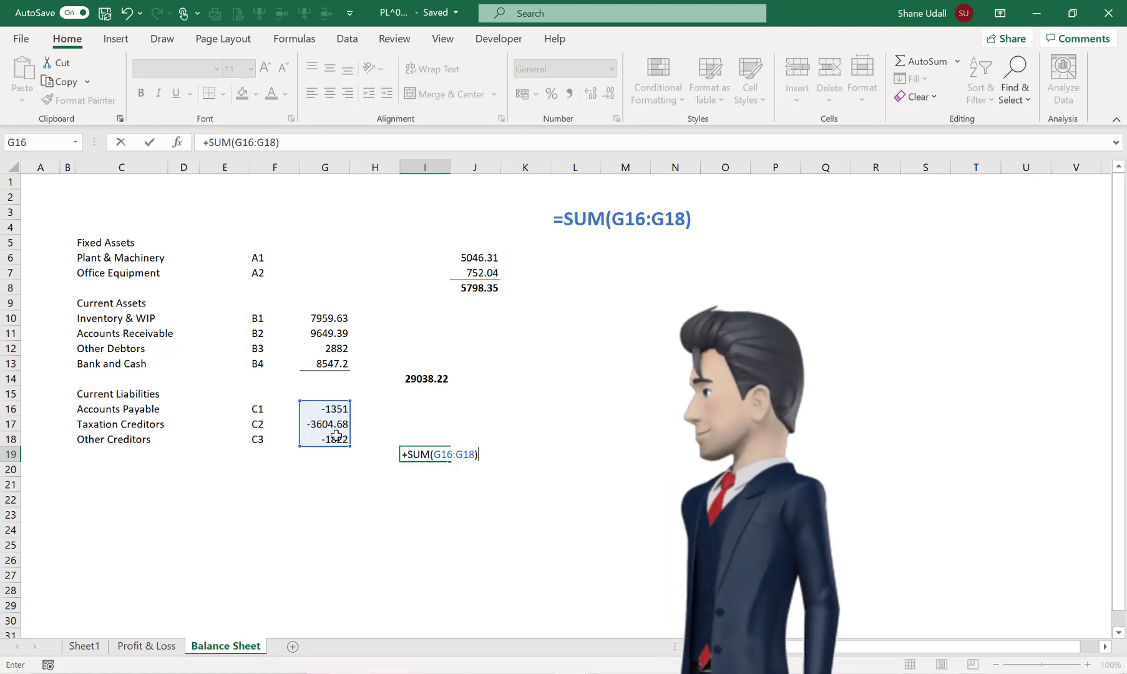
pyautogui.press('Return')
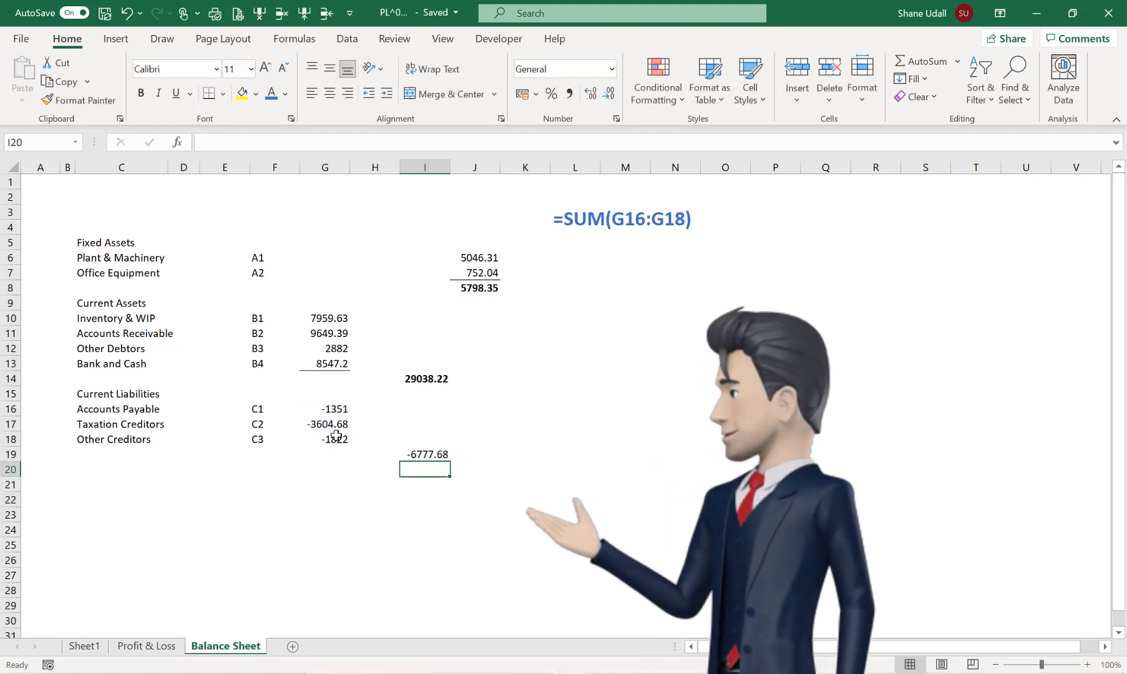
# - Make the current liabilities total in I19 bold and add a bottom border to the Other Creditors value in G18
pyautogui.click(409, 455)
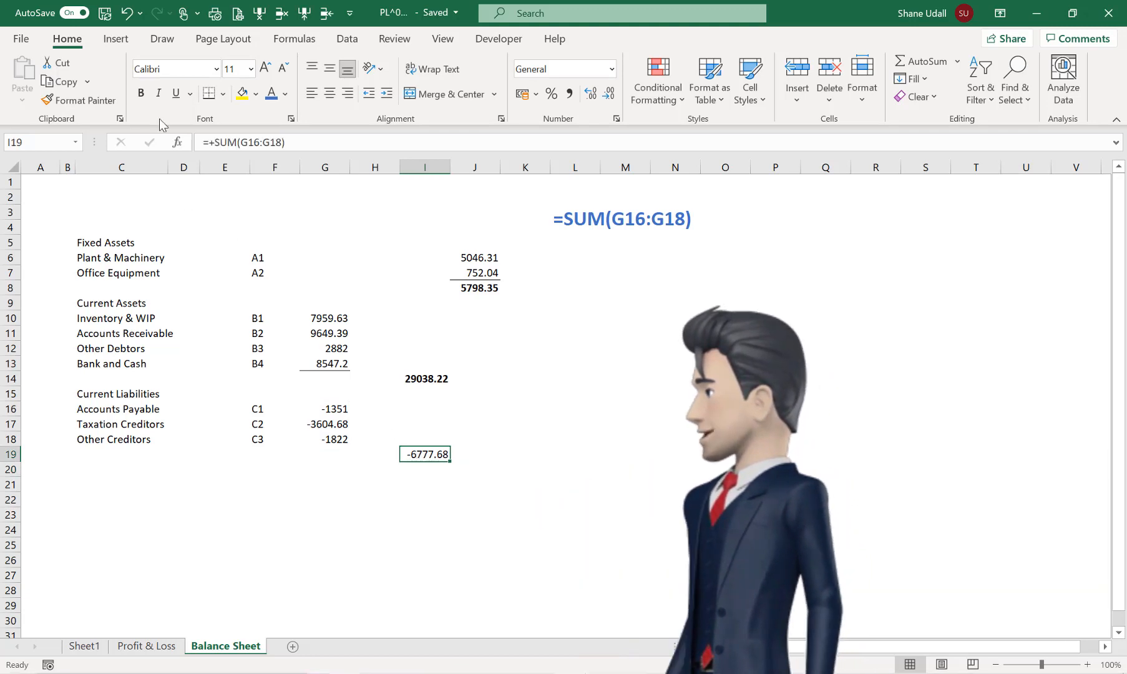
pyautogui.click(140, 93)
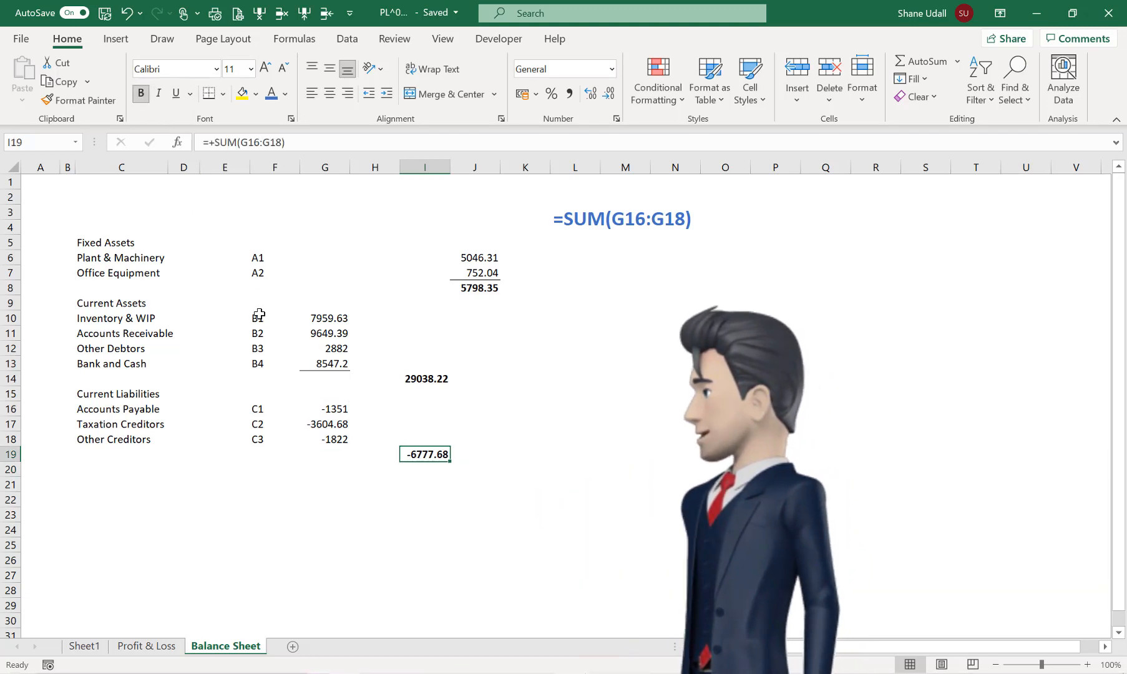
pyautogui.click(327, 441)
pyautogui.click(223, 93)
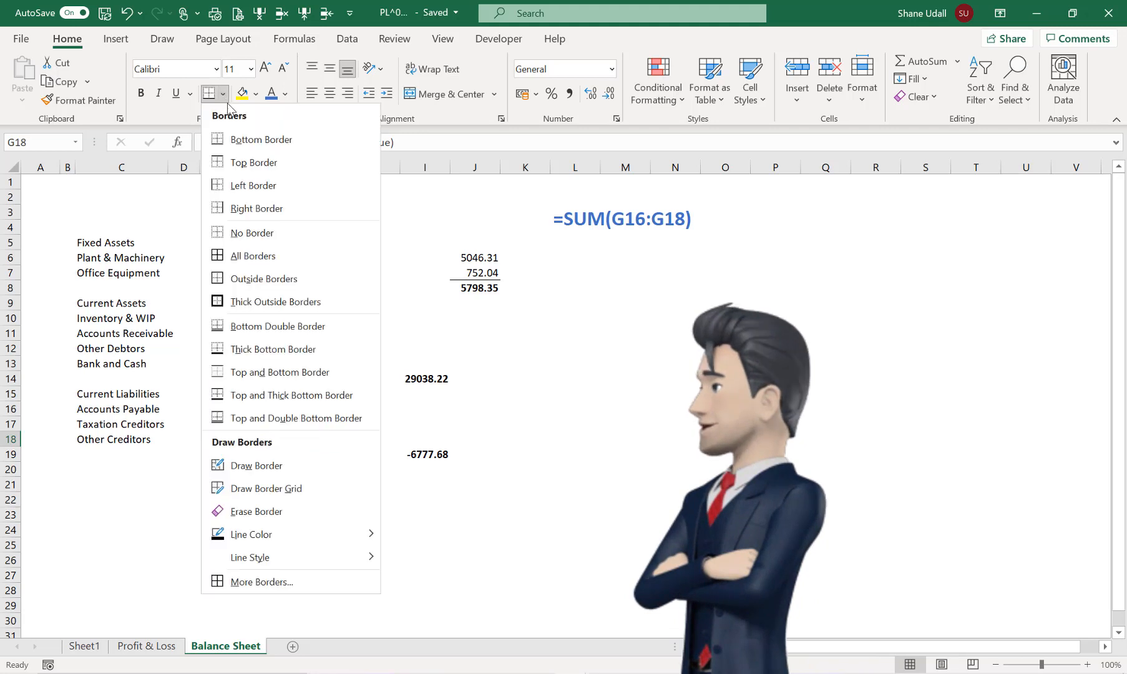
pyautogui.click(232, 140)
# - Calculate net current assets in J20 with the formula +I14+I19 and make the result bold
pyautogui.click(478, 472)
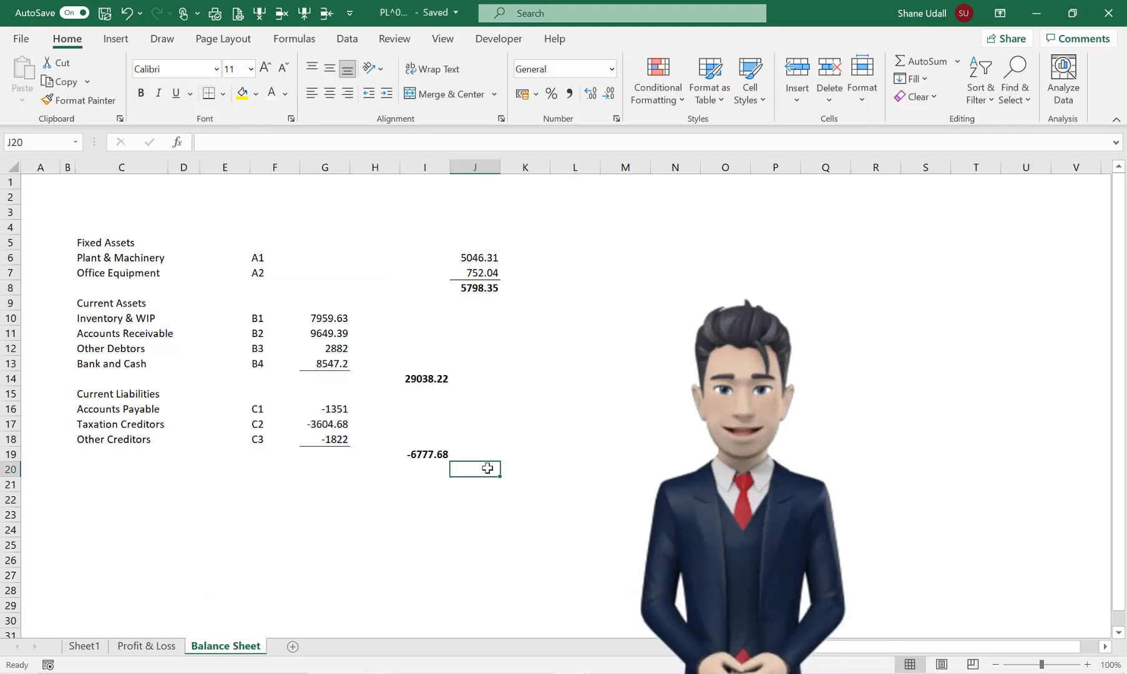
pyautogui.click(432, 379)
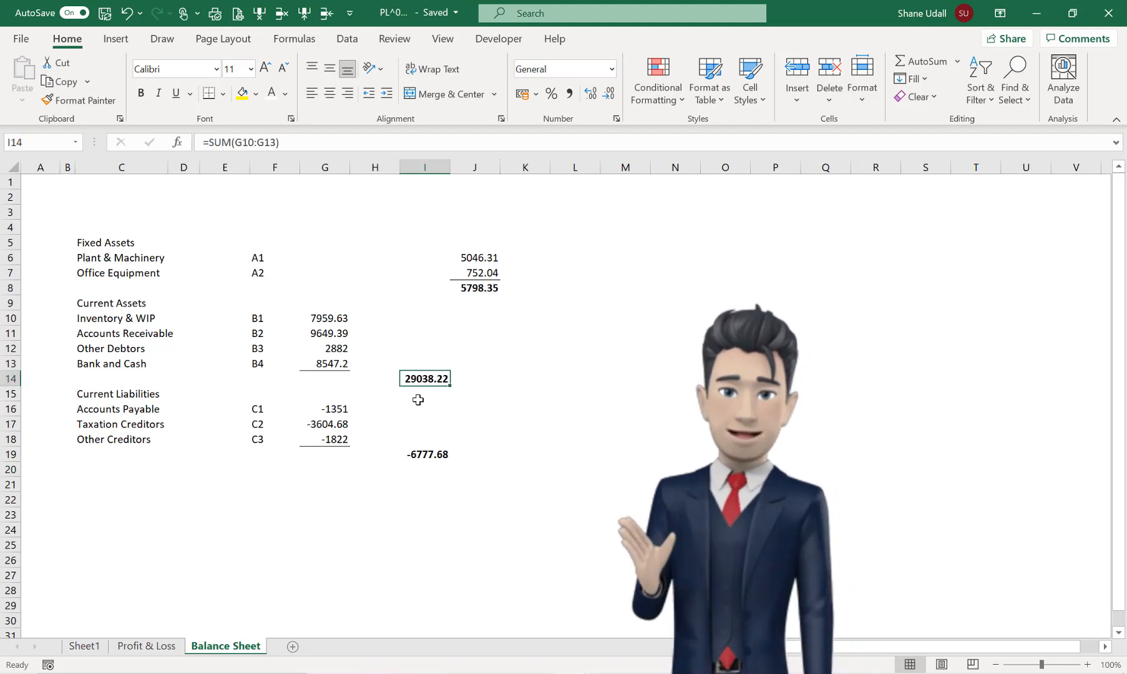
pyautogui.click(421, 458)
pyautogui.click(477, 472)
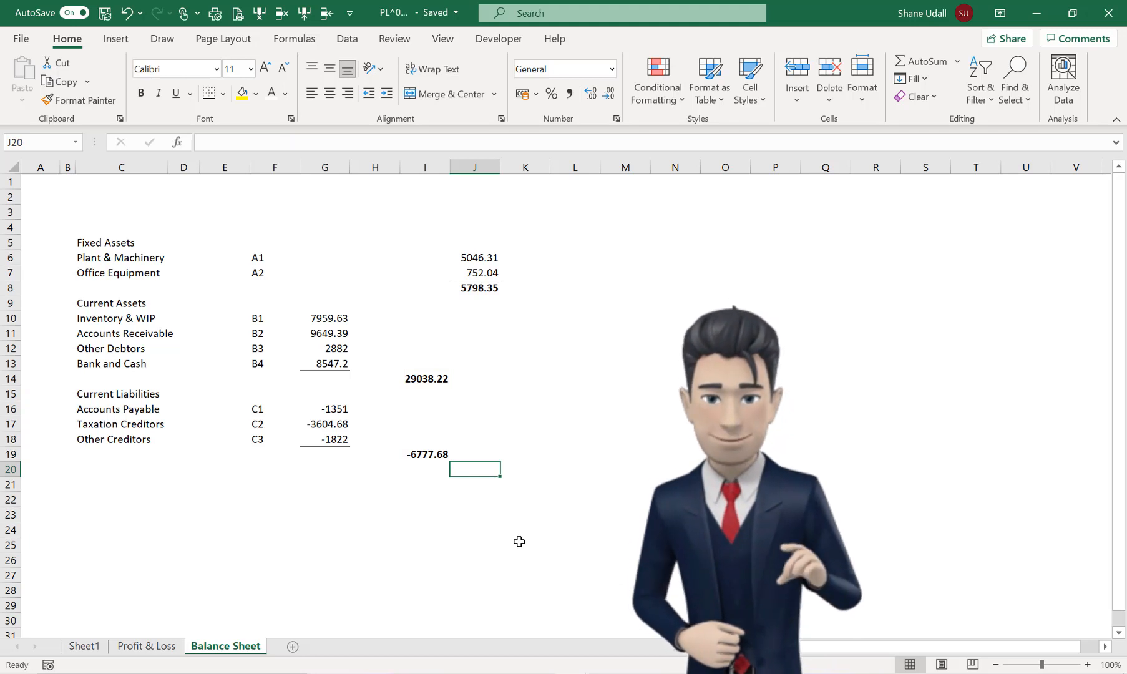
pyautogui.write('+')
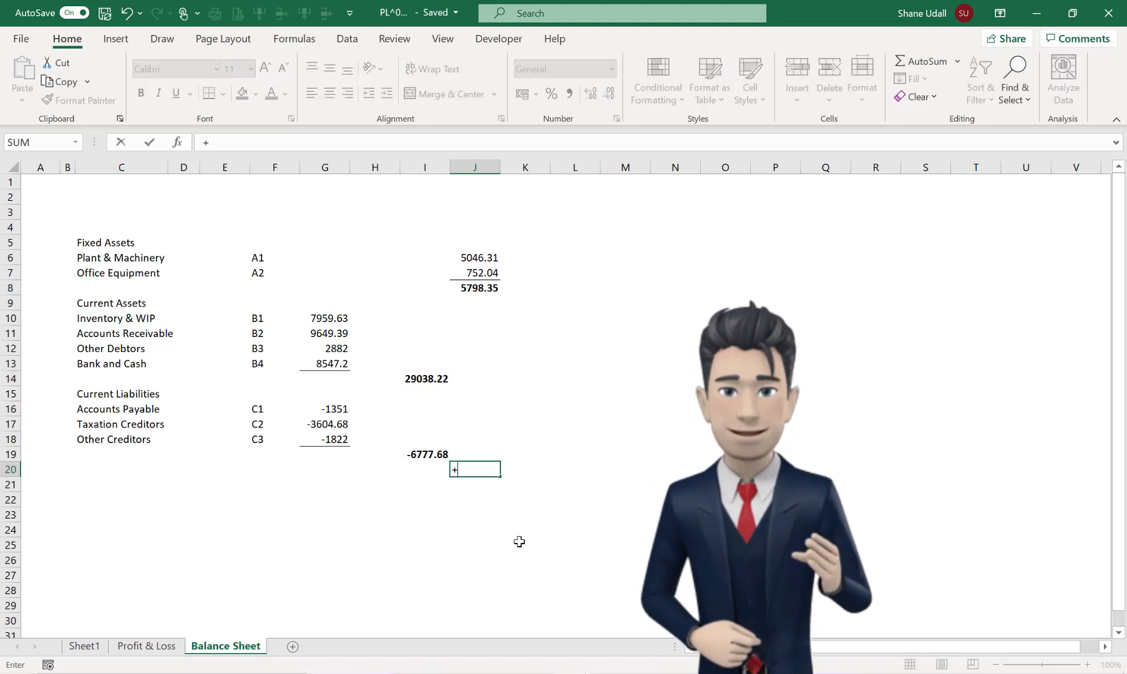
pyautogui.click(415, 379)
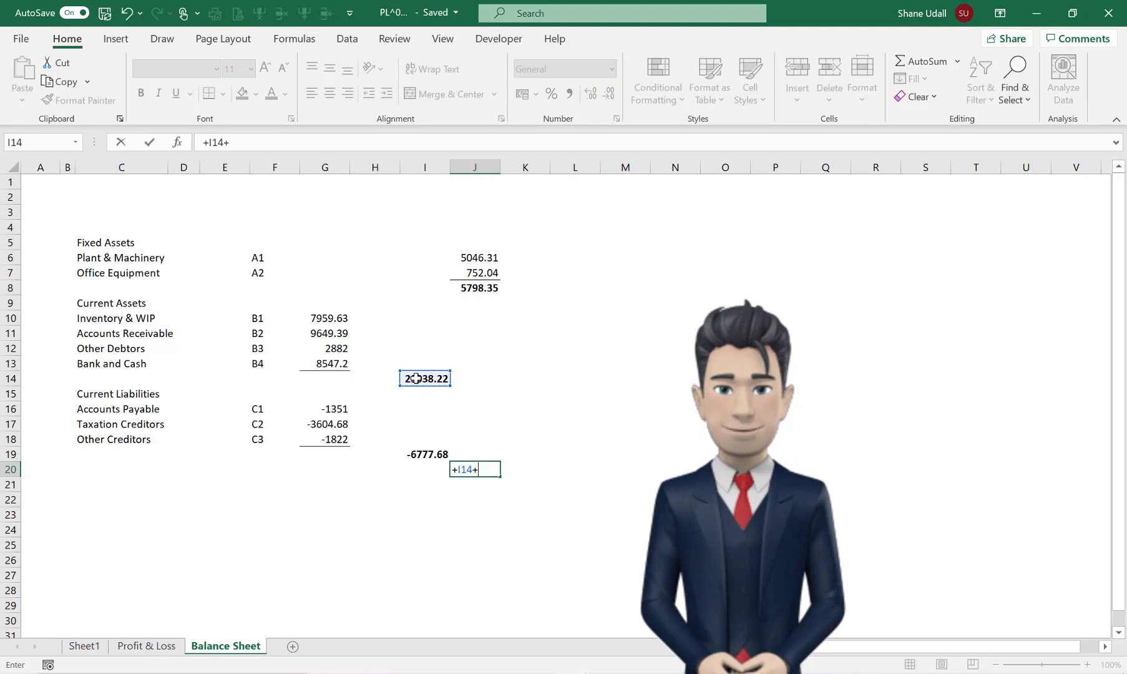
pyautogui.click(419, 453)
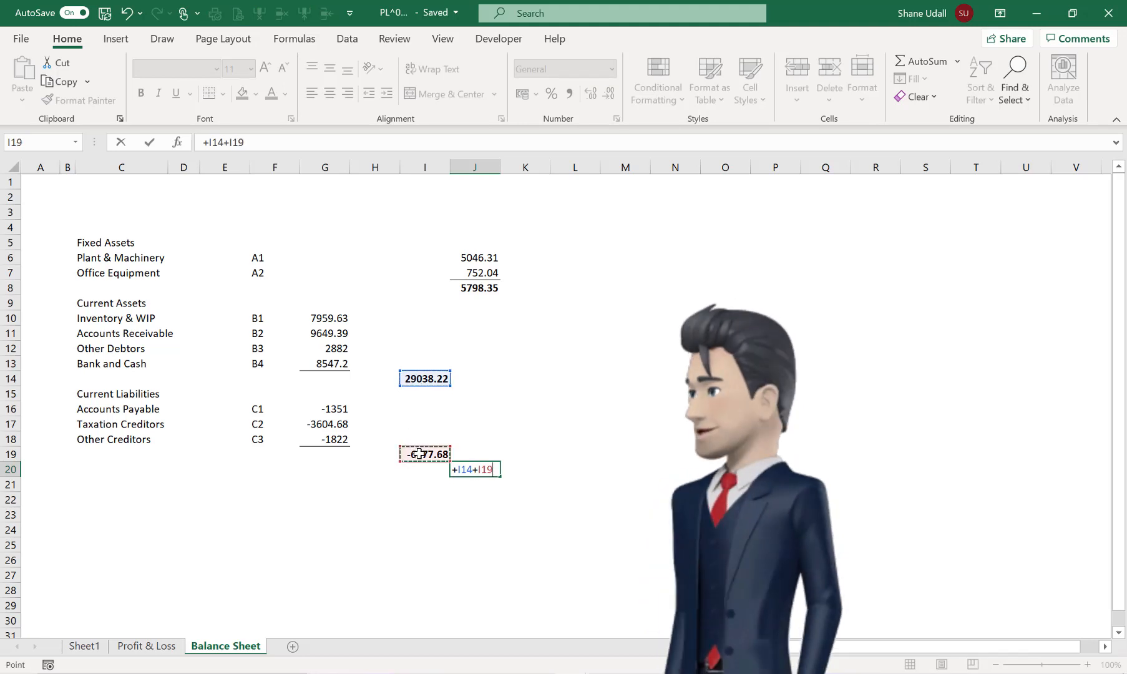
pyautogui.press('Return')
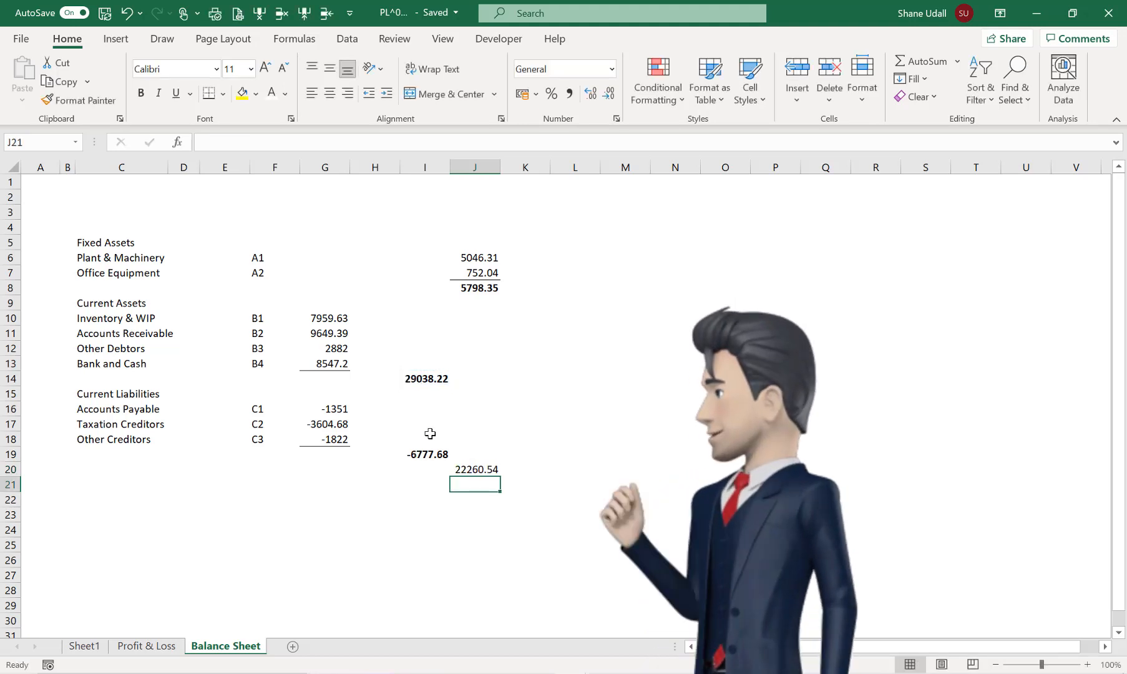
pyautogui.click(474, 470)
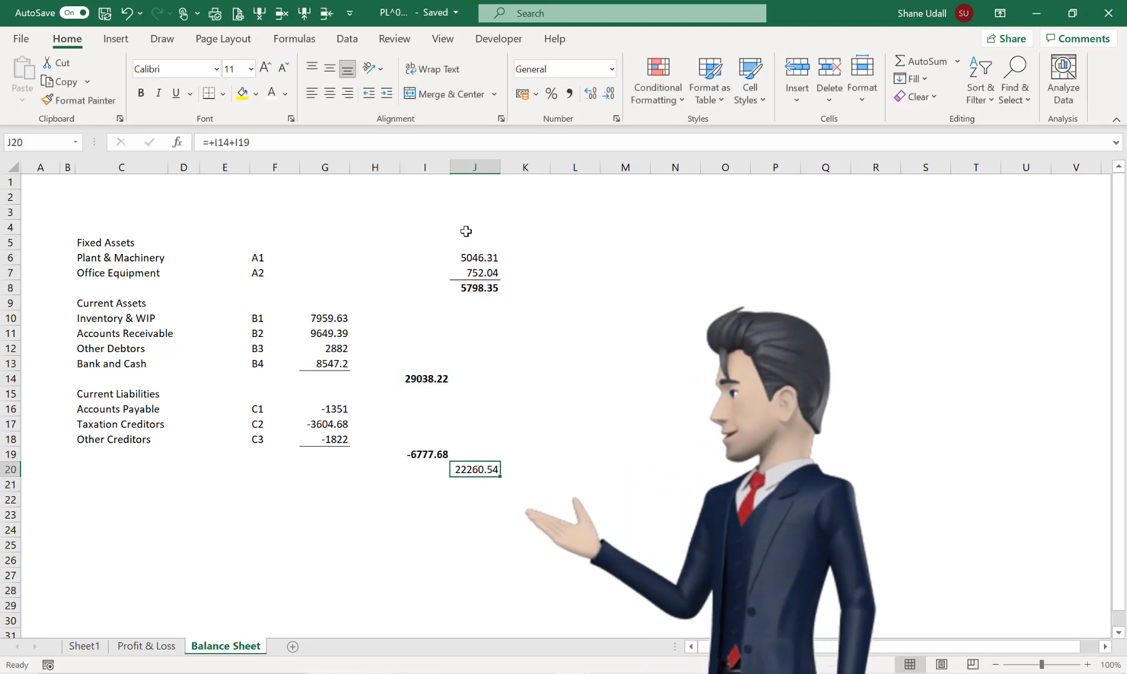
pyautogui.click(140, 92)
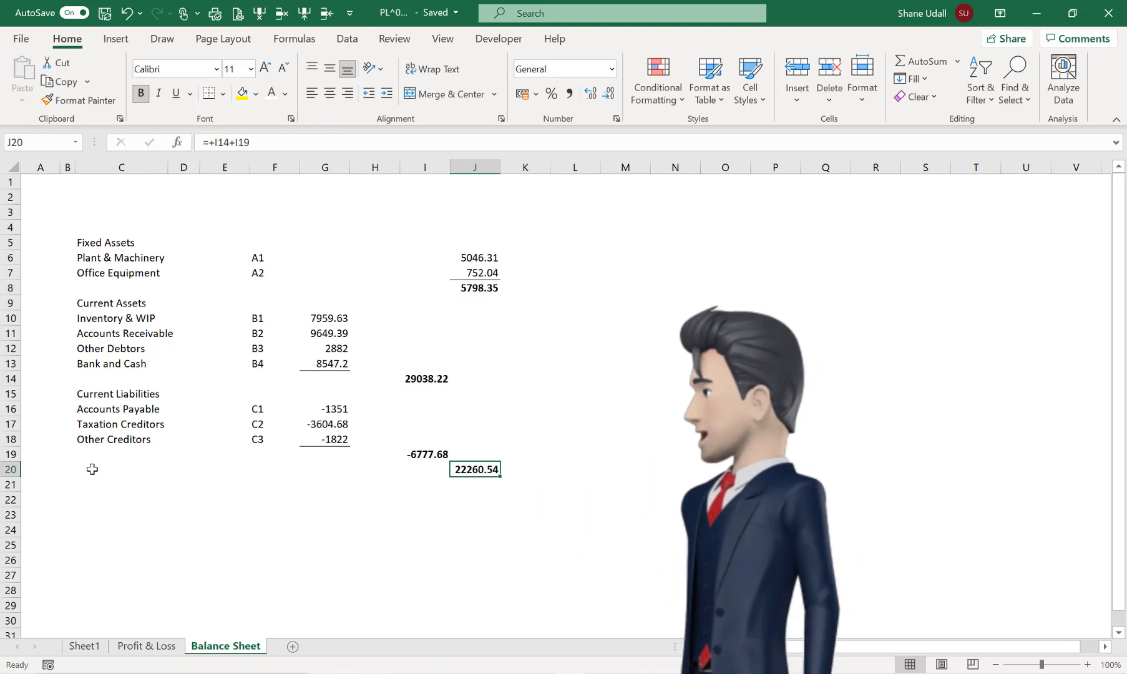
# - Label row 20 Net Current Assets in C20 and set the label's font colour to Automatic
pyautogui.click(92, 468)
pyautogui.write('Net Current Assets')
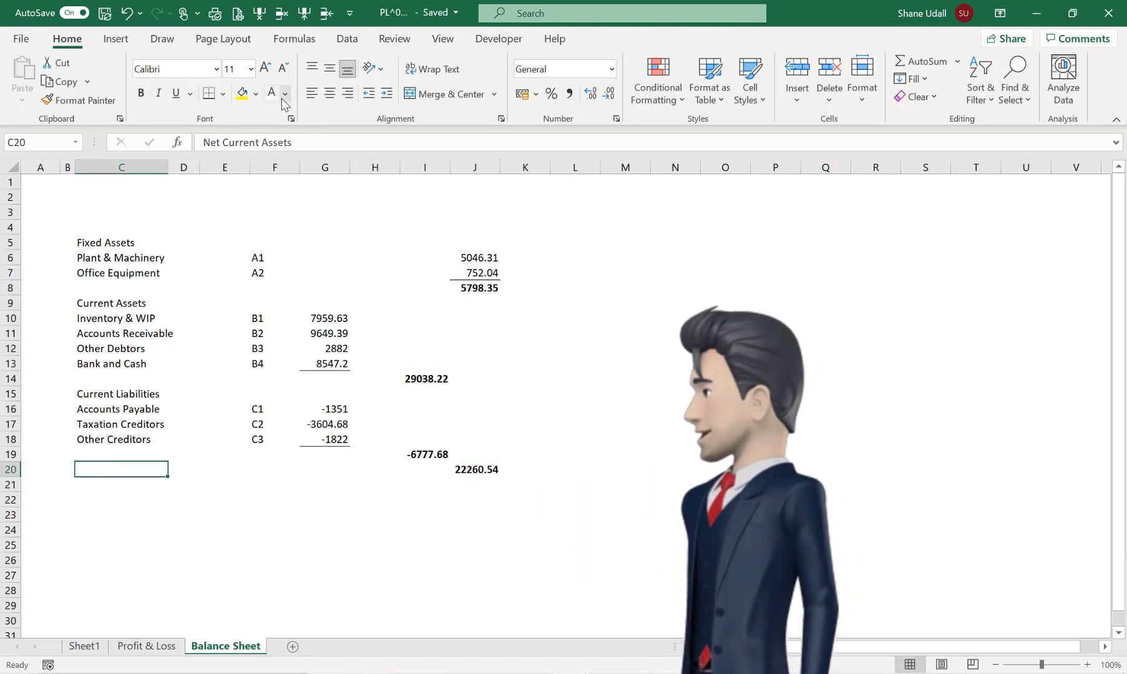
pyautogui.click(285, 93)
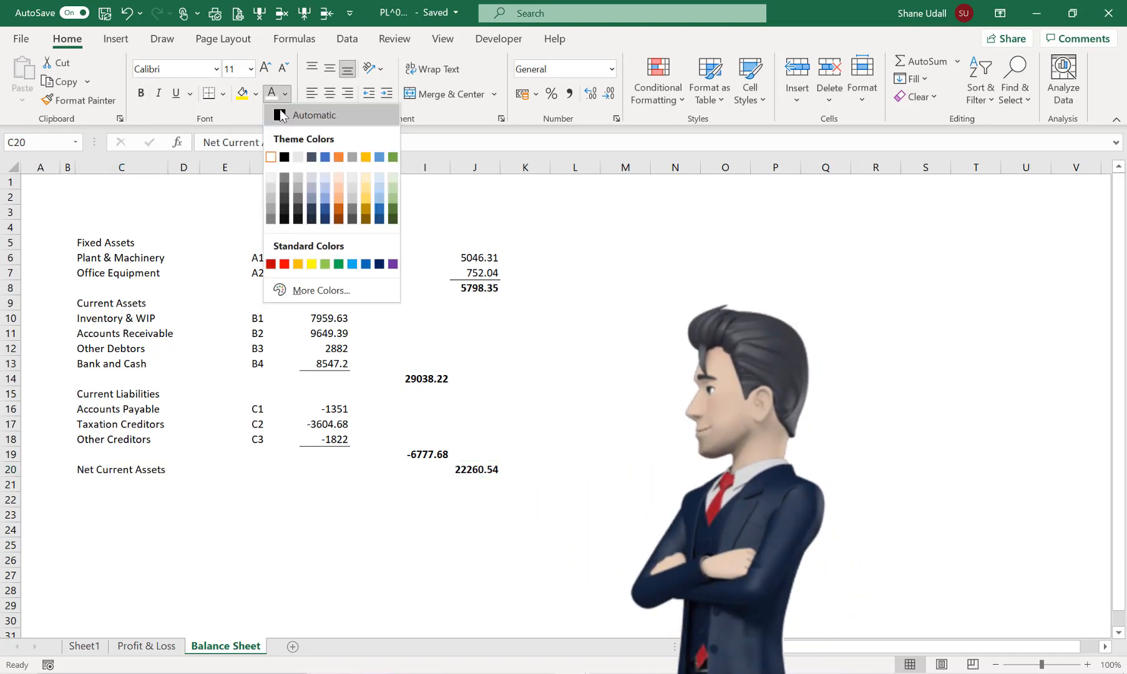
pyautogui.click(280, 116)
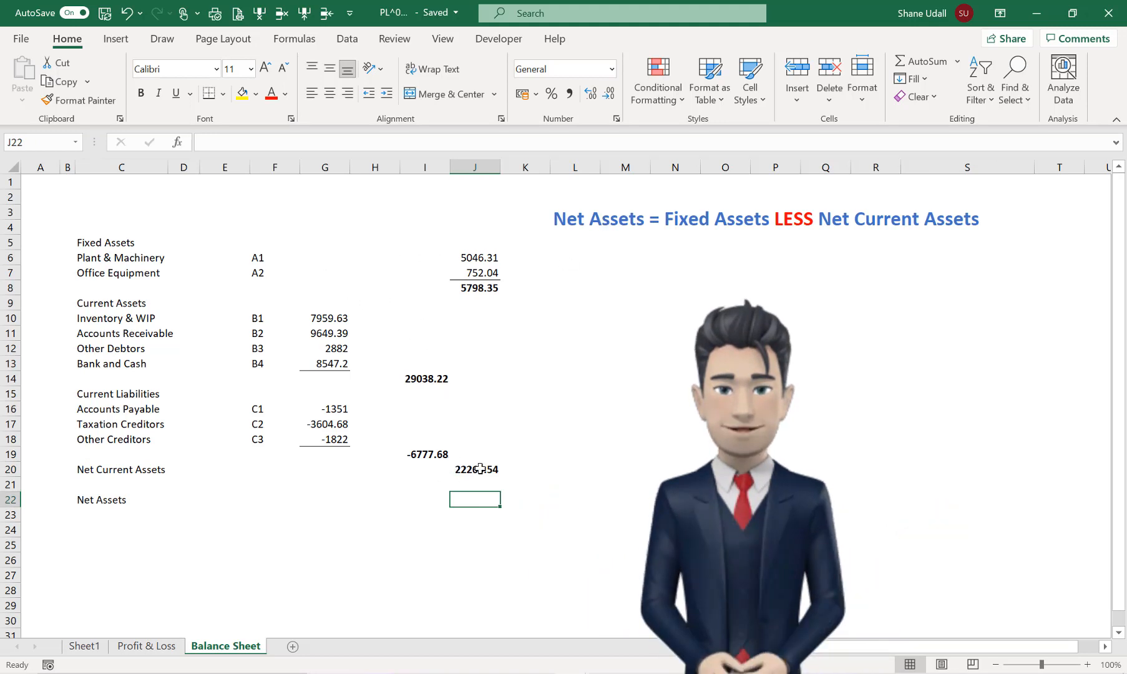
# - Calculate net assets in J22 by adding the fixed assets total and net current assets with the formula +J8+J20
pyautogui.click(478, 288)
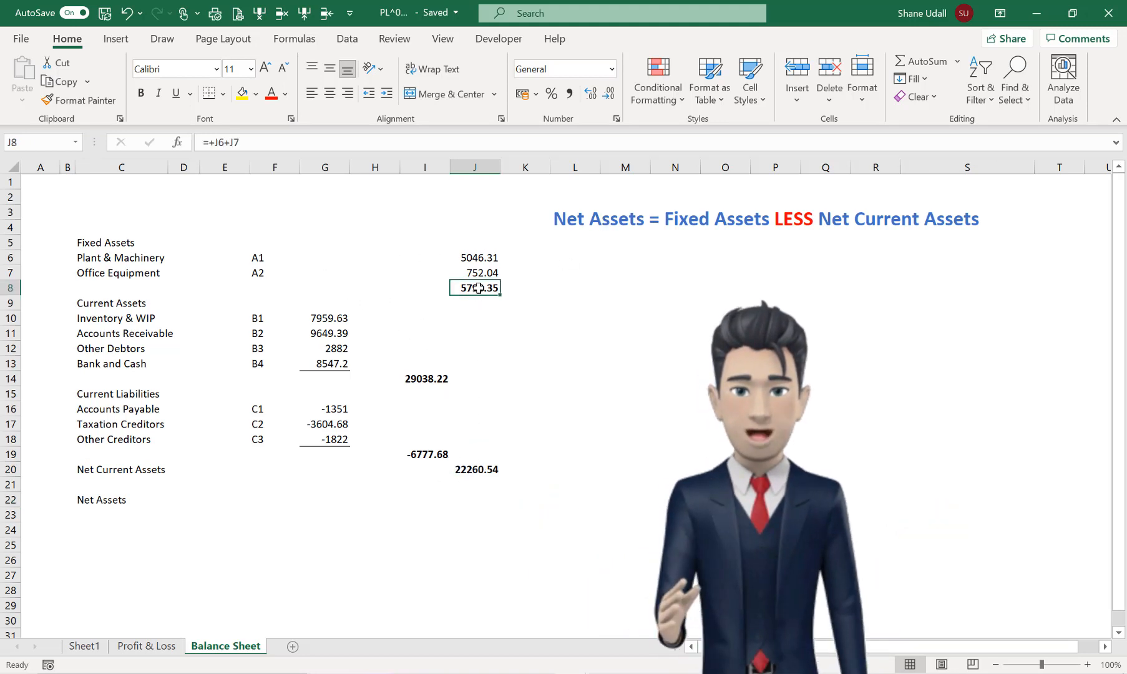
pyautogui.click(474, 470)
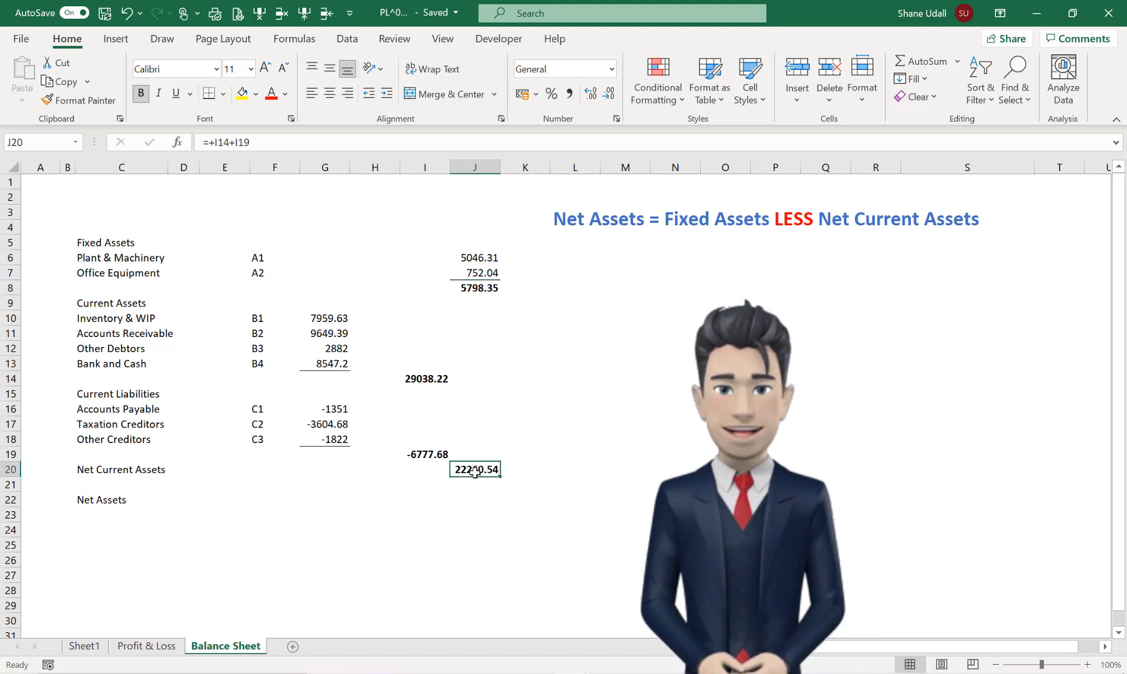
pyautogui.click(475, 500)
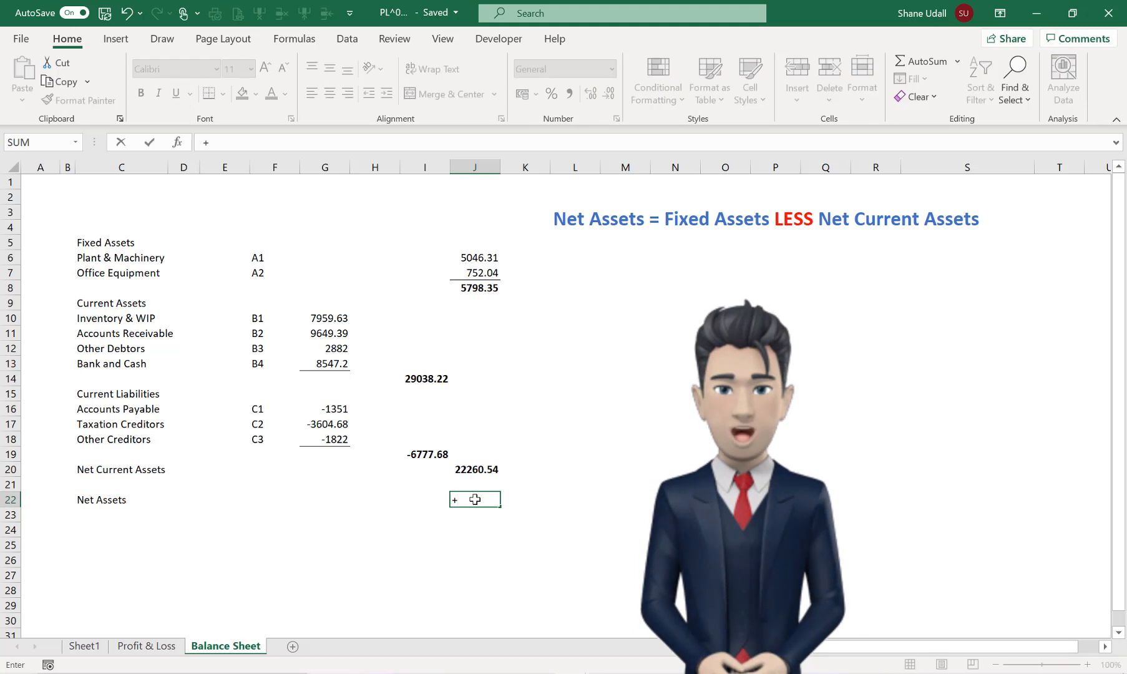
pyautogui.click(484, 291)
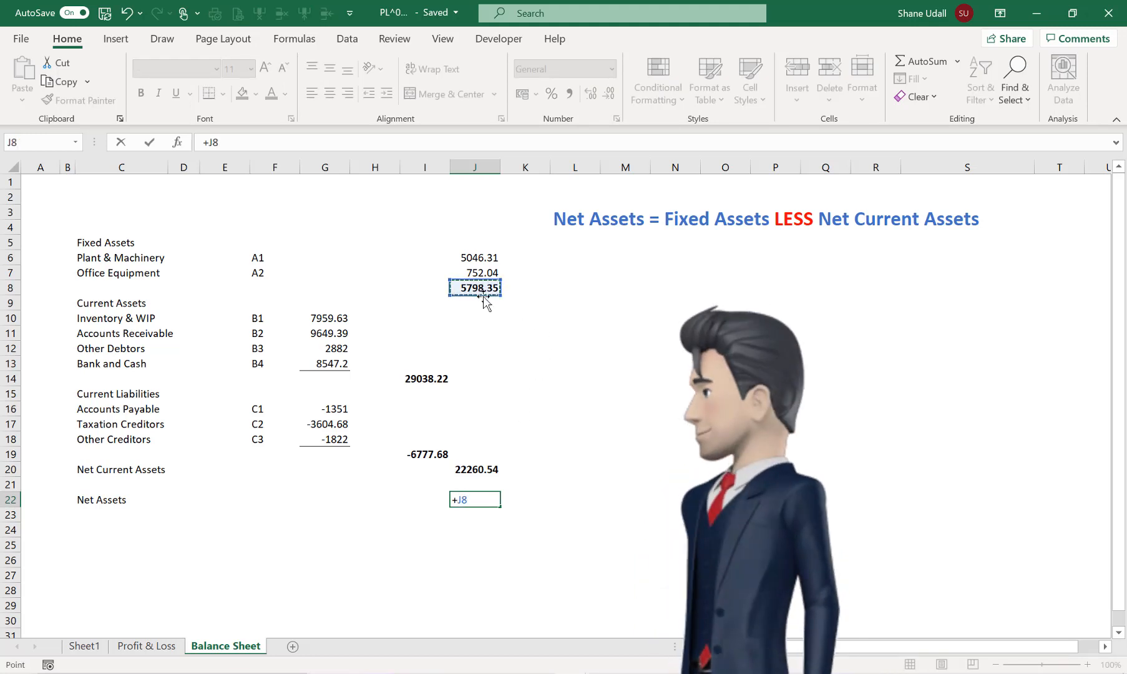
pyautogui.write('+')
pyautogui.click(477, 468)
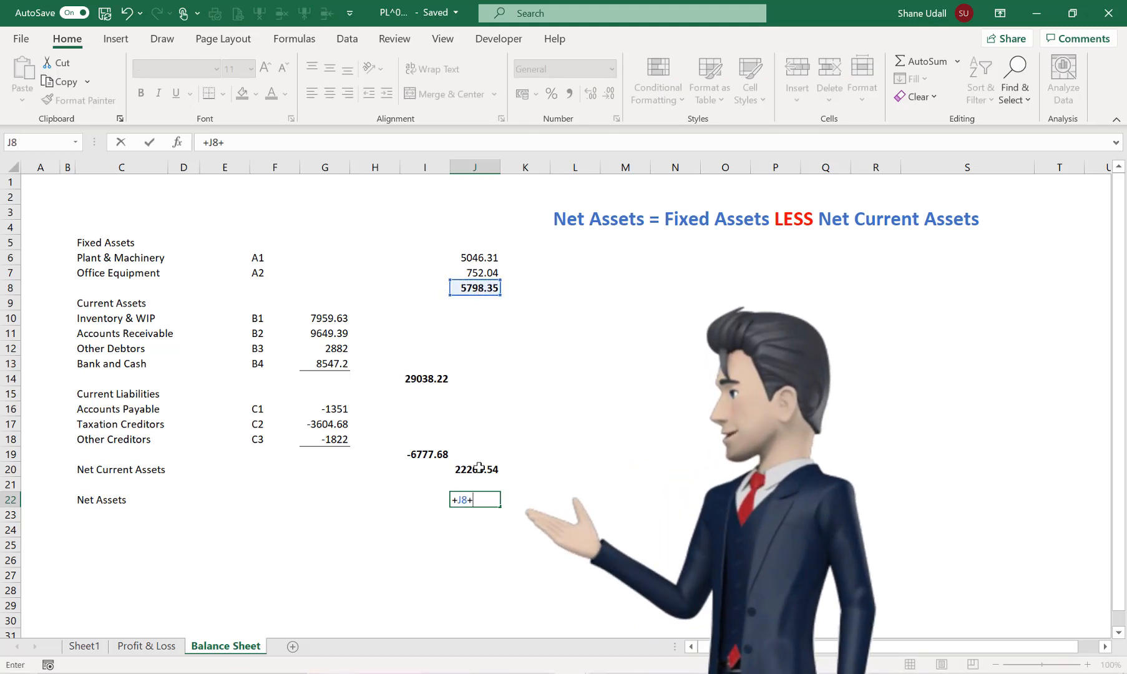
pyautogui.press('Return')
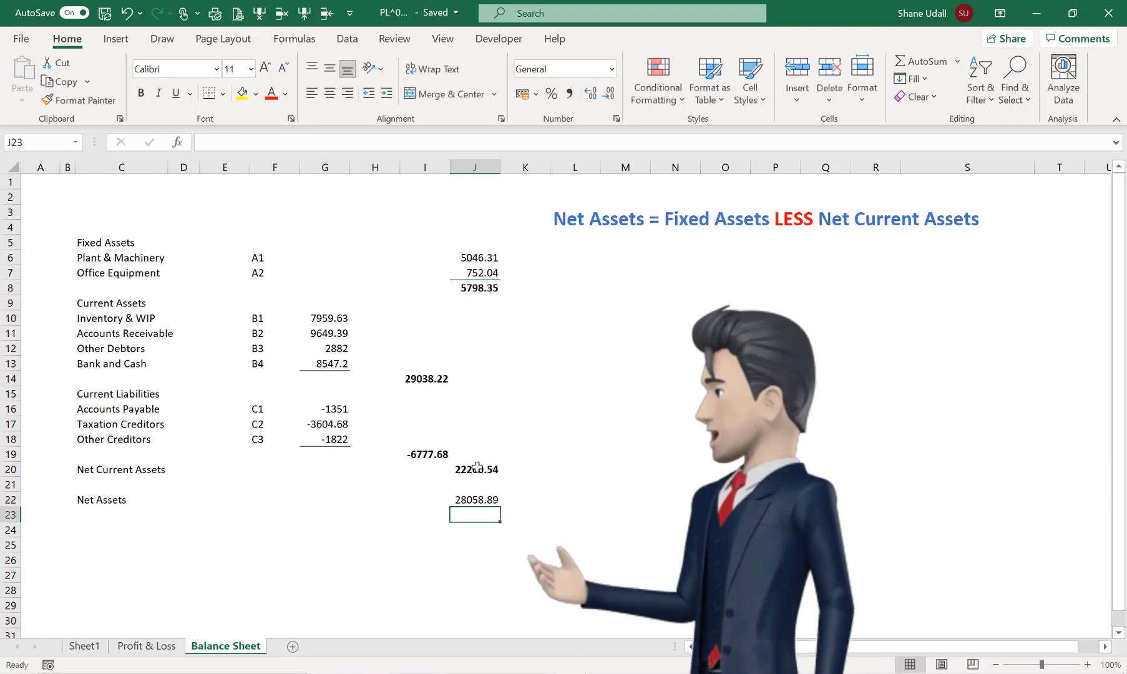
# - Make the net assets value in J22 bold and give it a top border
pyautogui.click(471, 498)
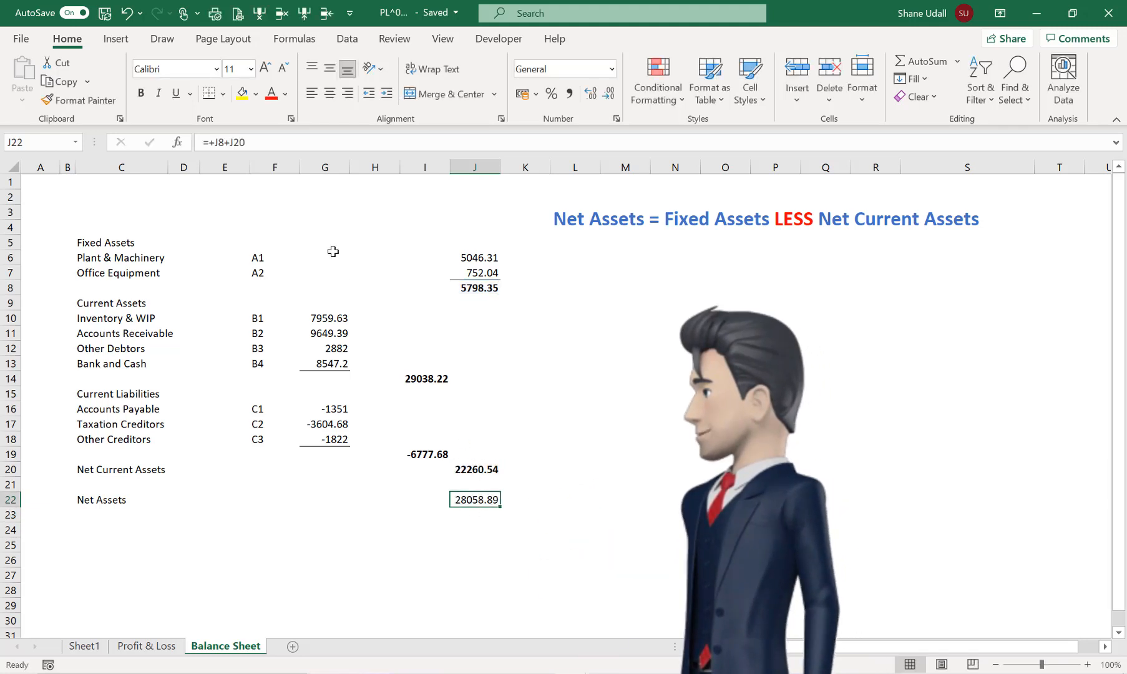
pyautogui.hotkey('ctrl', 'b')
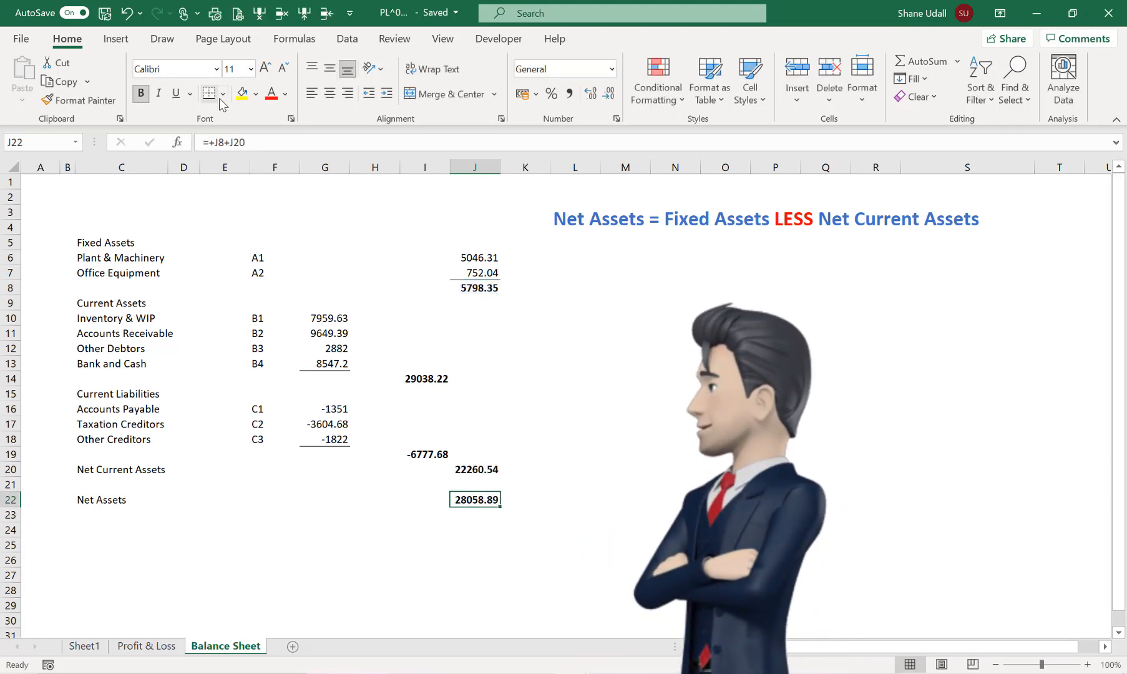
pyautogui.click(222, 94)
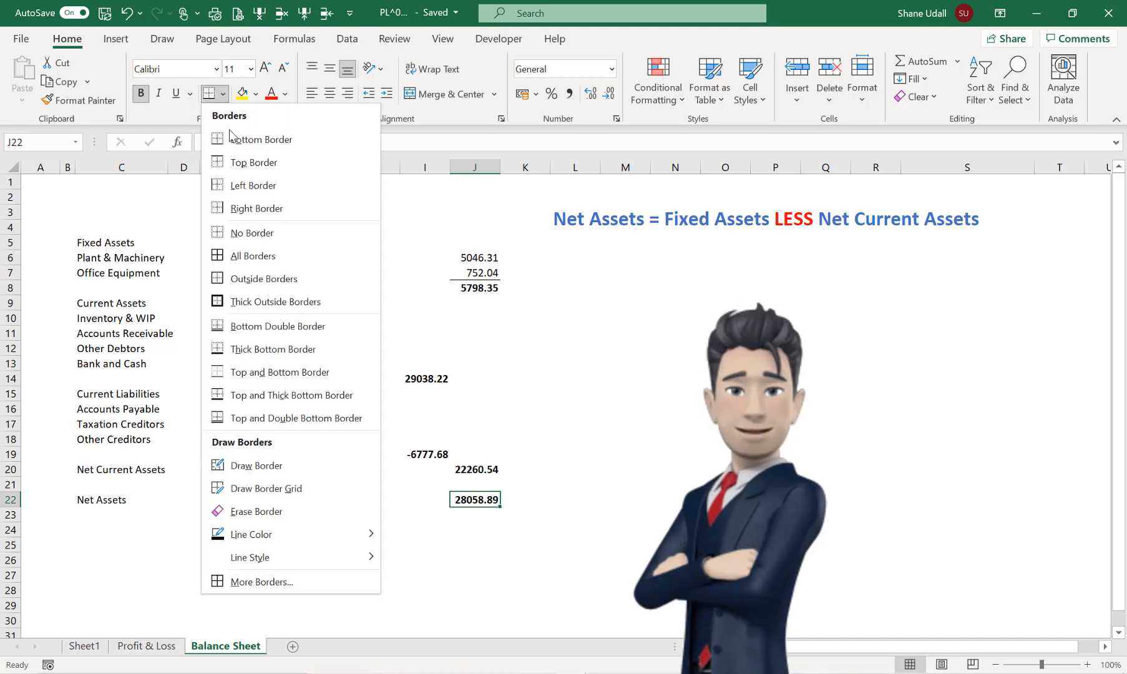
pyautogui.click(234, 162)
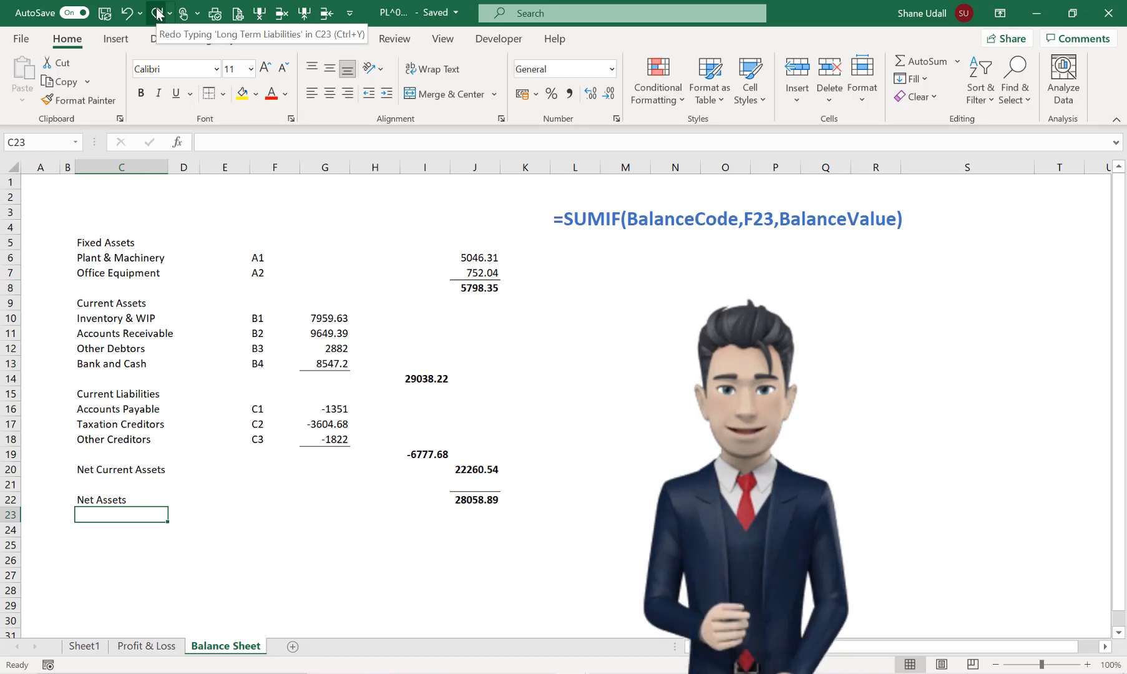
# - Redo the undone entries of Long Term Liabilities in C23 and the code D1 in F23
pyautogui.click(157, 14)
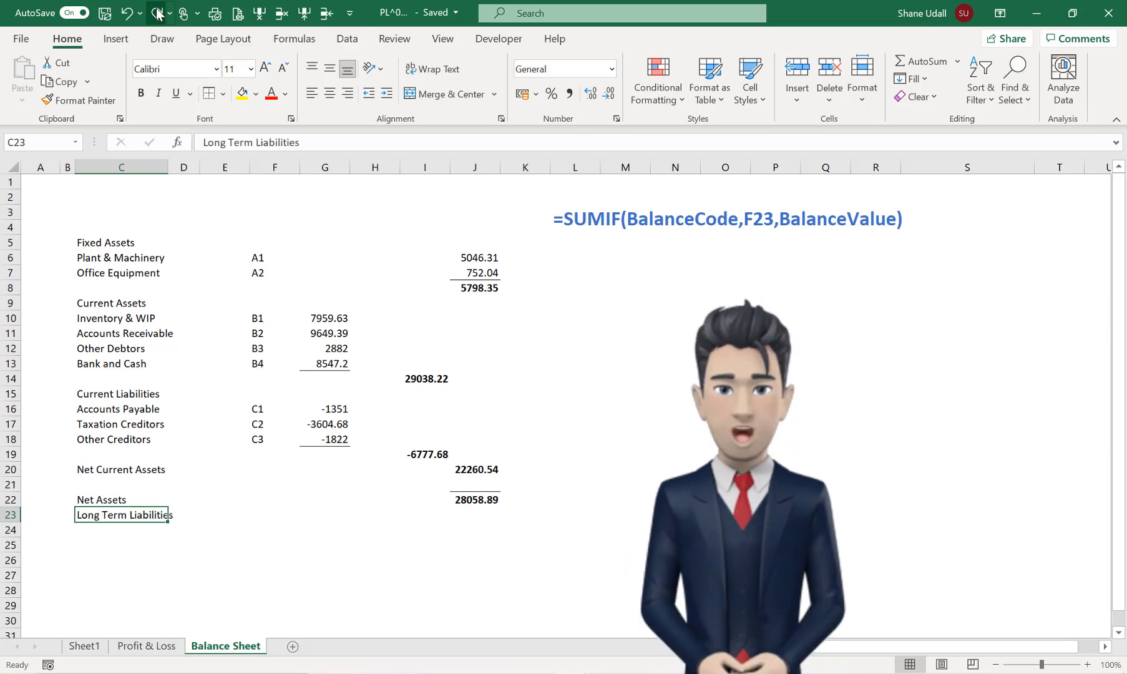
pyautogui.click(159, 13)
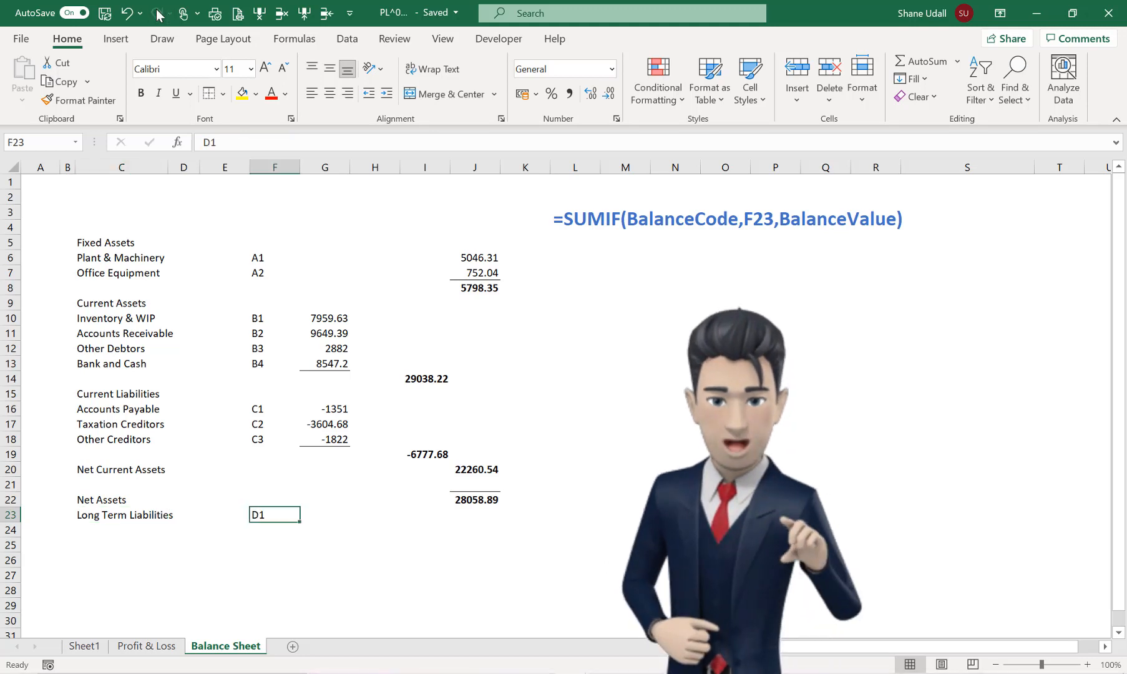
# - Fill the Long Term Liabilities value in J23 with the formula =SUMIF(BalanceCode,F23,BalanceValue)
pyautogui.press('Right')
pyautogui.press('Right')
pyautogui.press('Right')
pyautogui.press('Right')
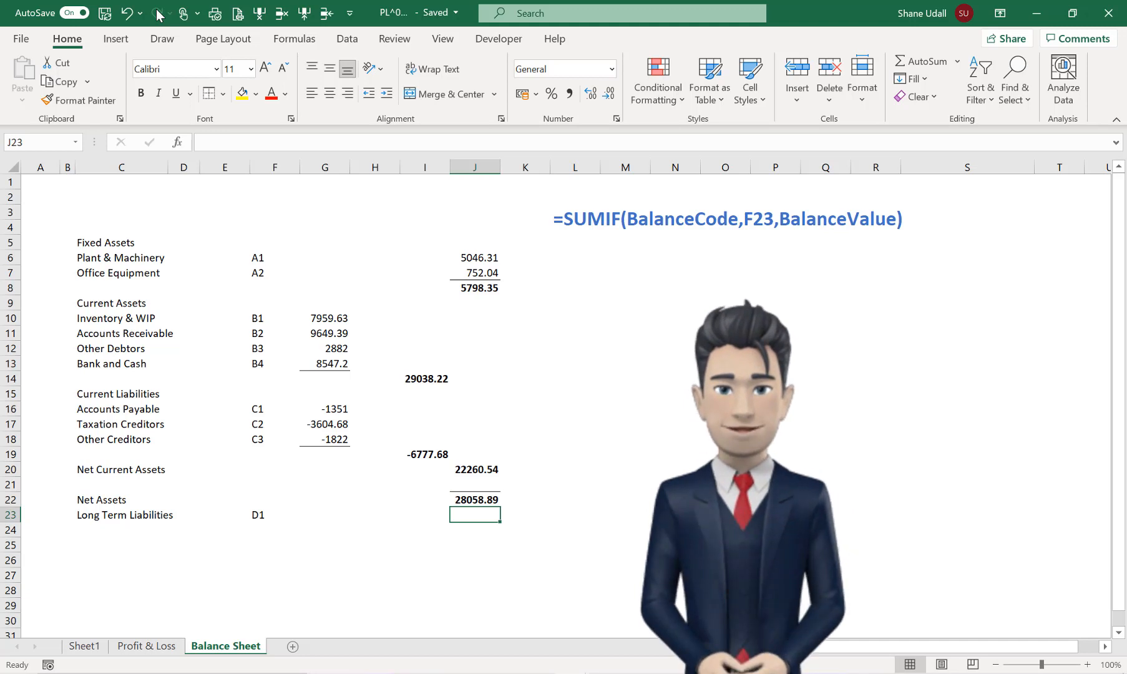
pyautogui.write('=')
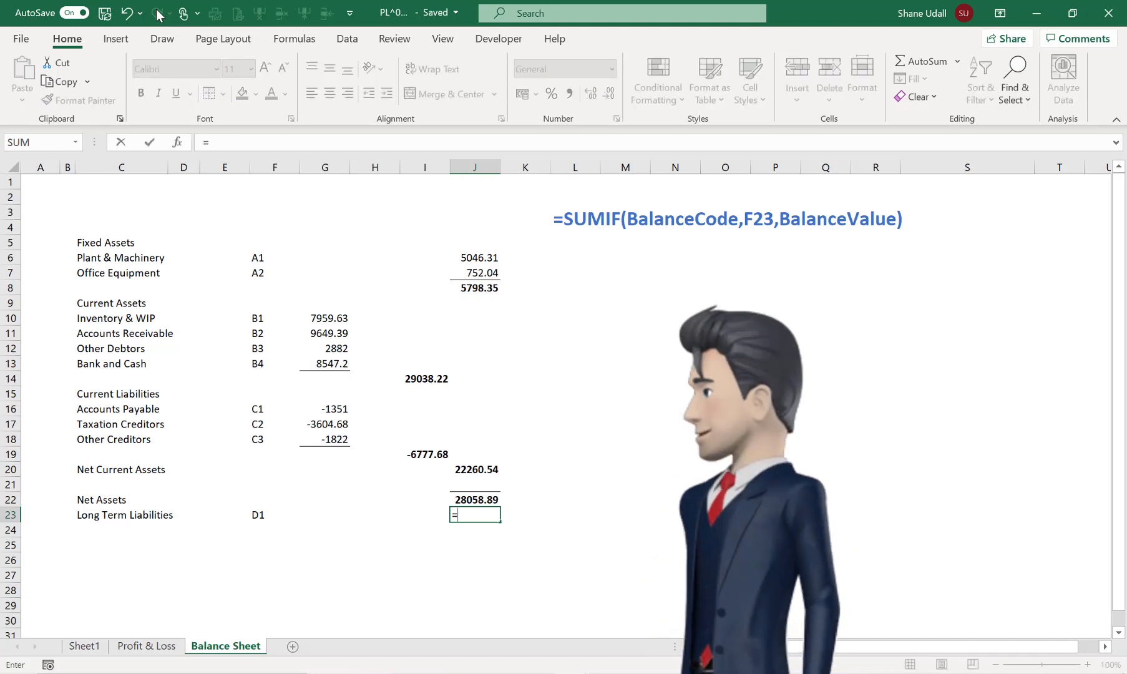
pyautogui.write('SUMI')
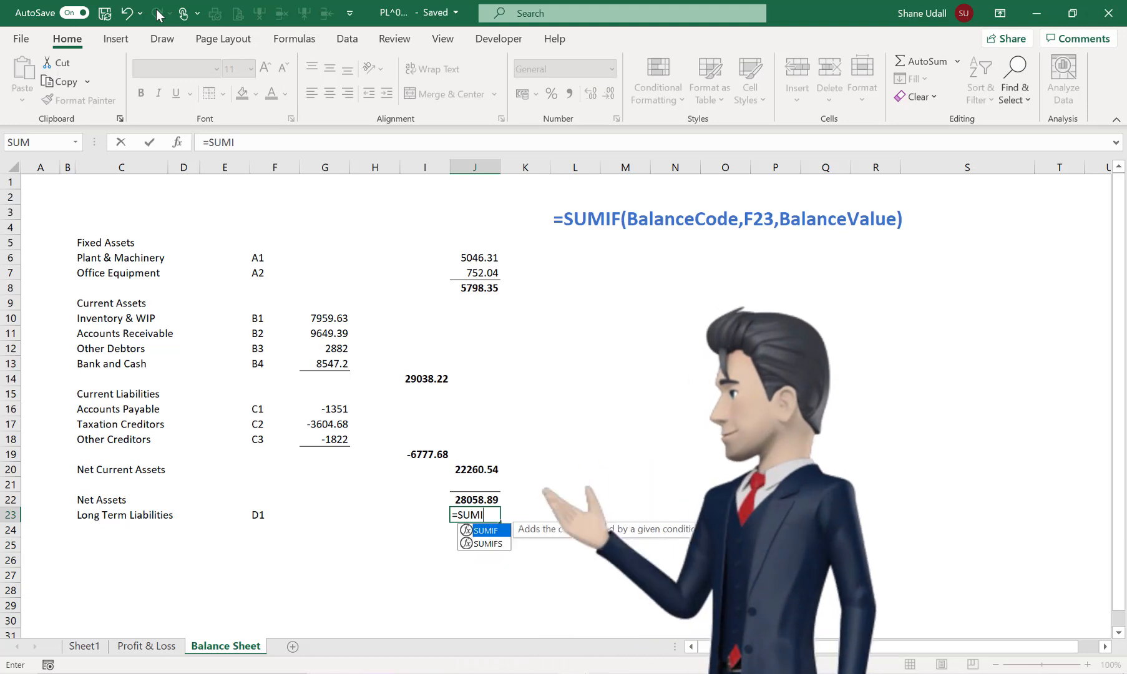
pyautogui.write('F(')
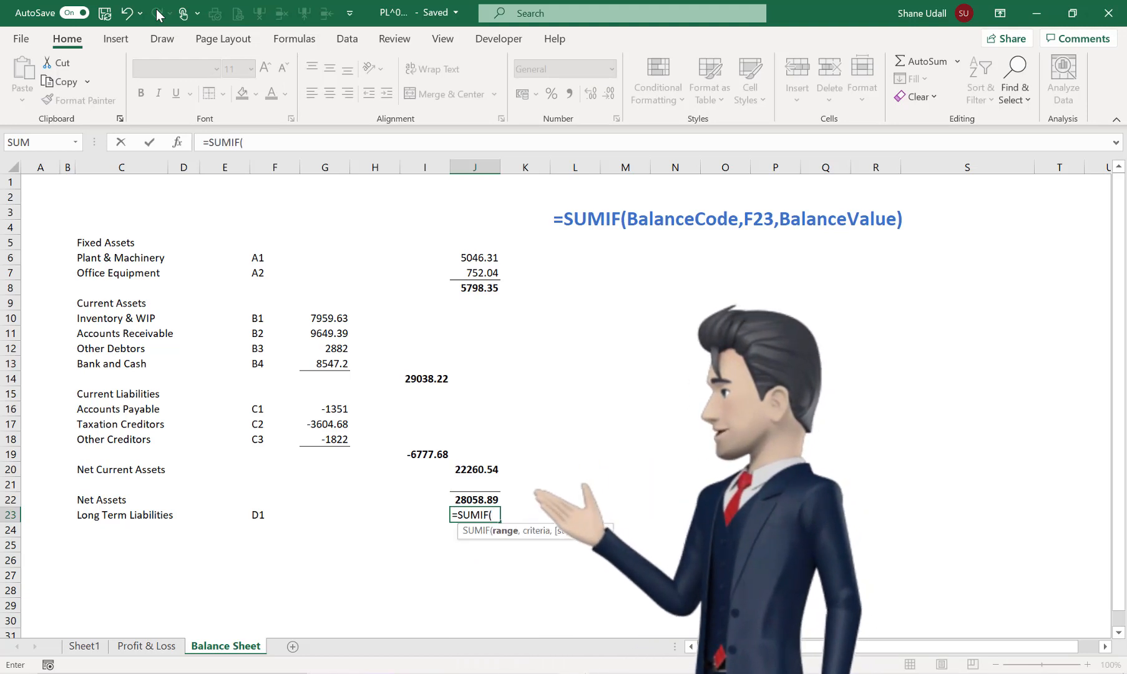
pyautogui.write('Balan')
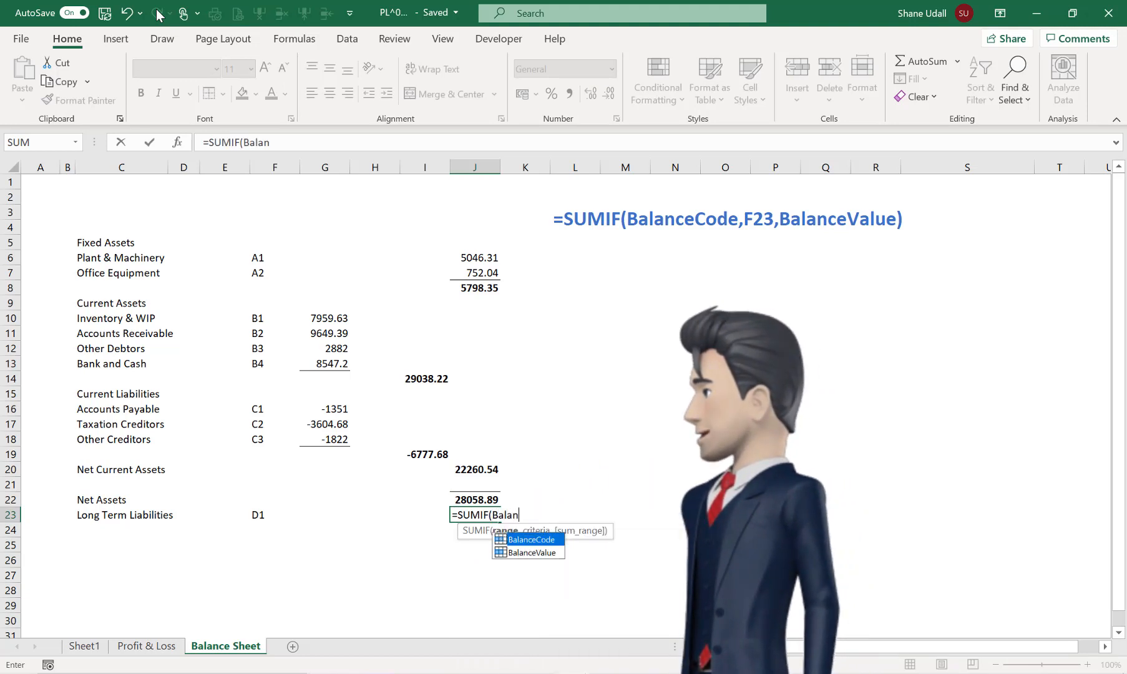
pyautogui.write('ceCode,')
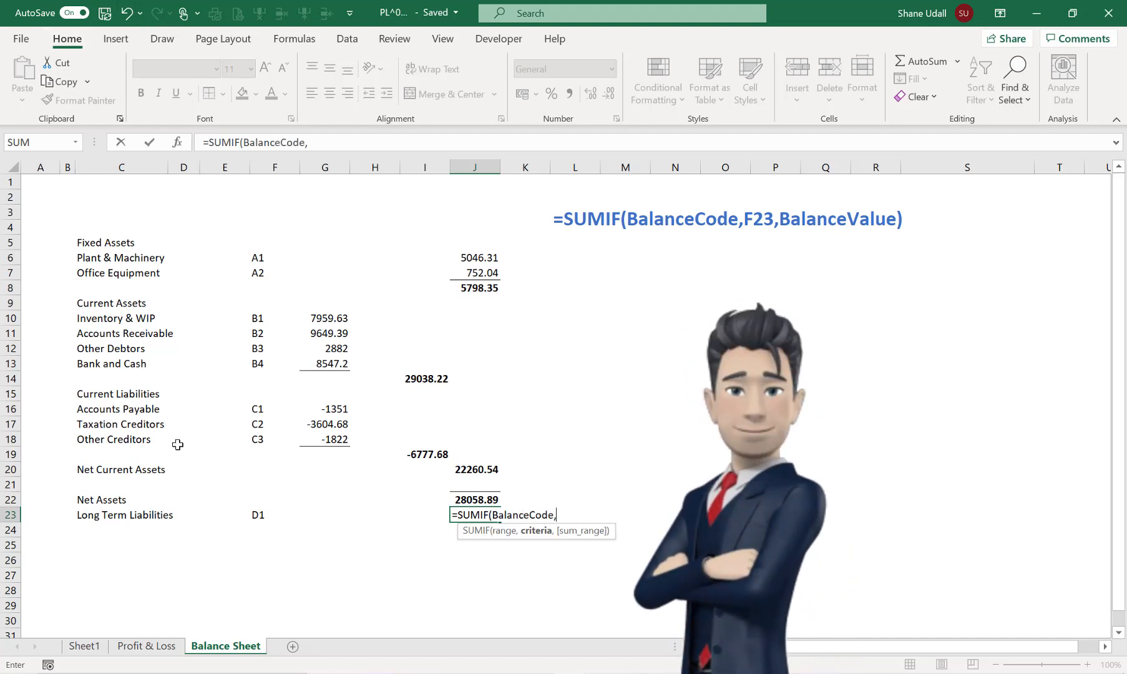
pyautogui.click(256, 520)
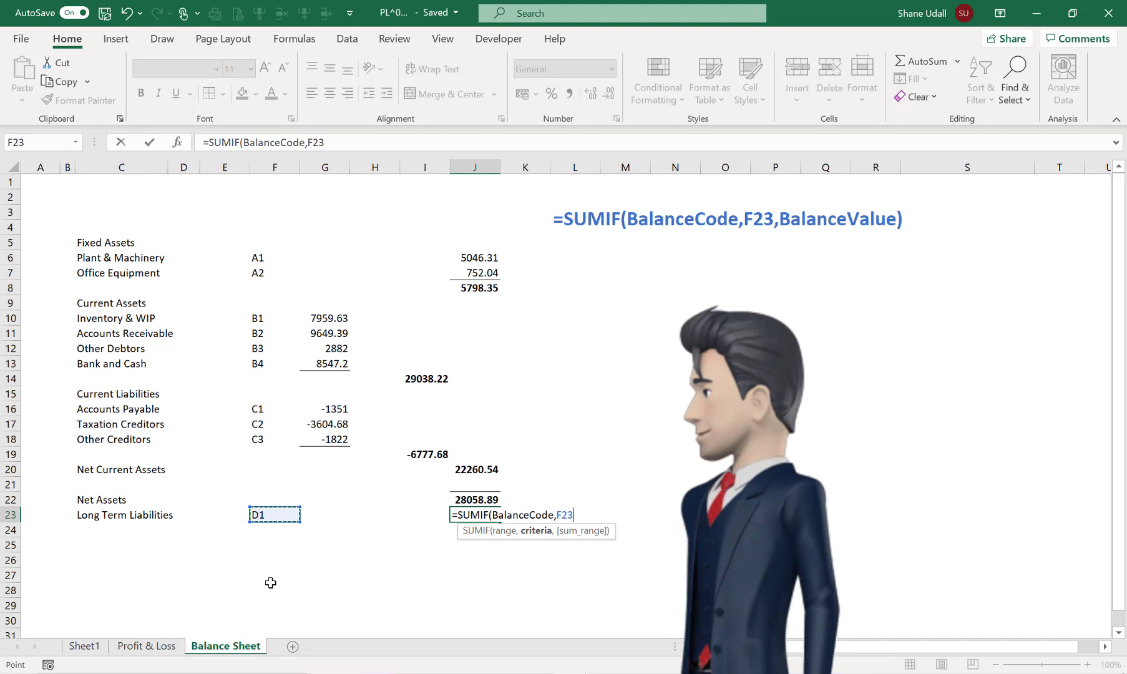
pyautogui.write(',')
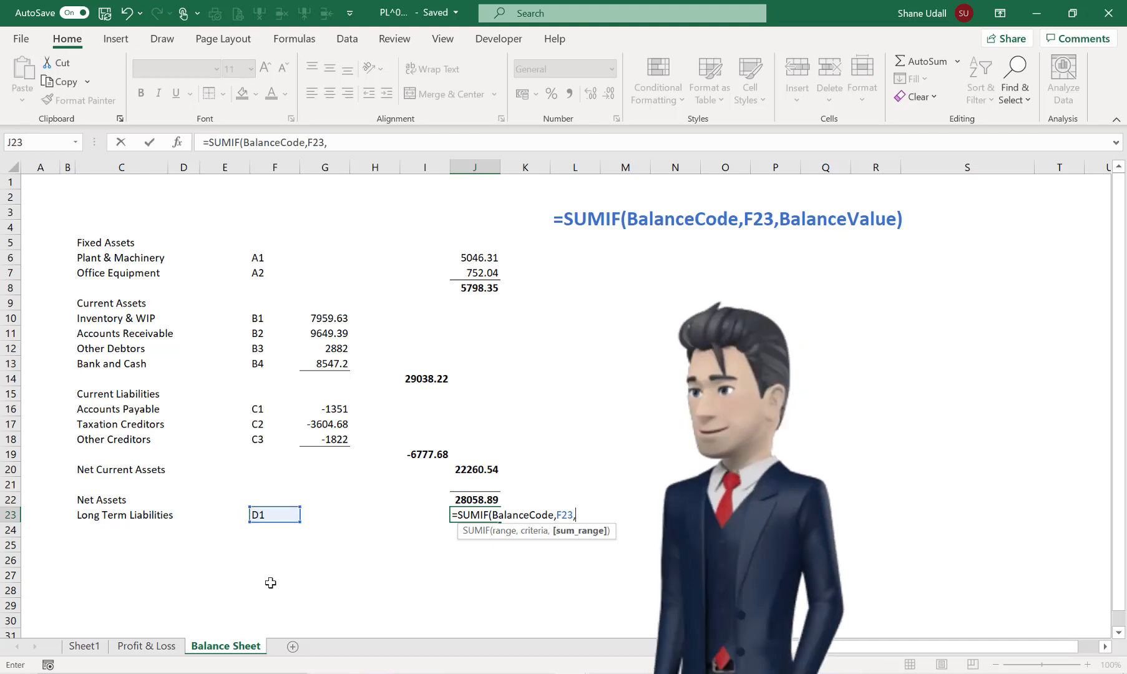
pyautogui.write('Bala')
pyautogui.write('nce')
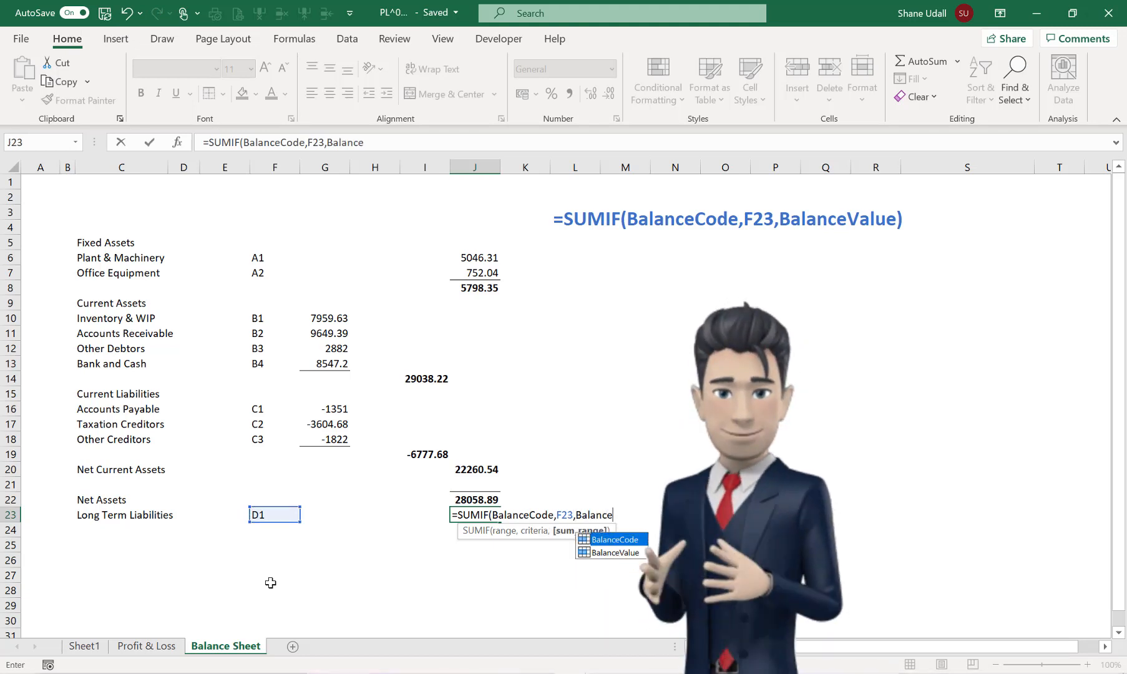
pyautogui.write('Value)')
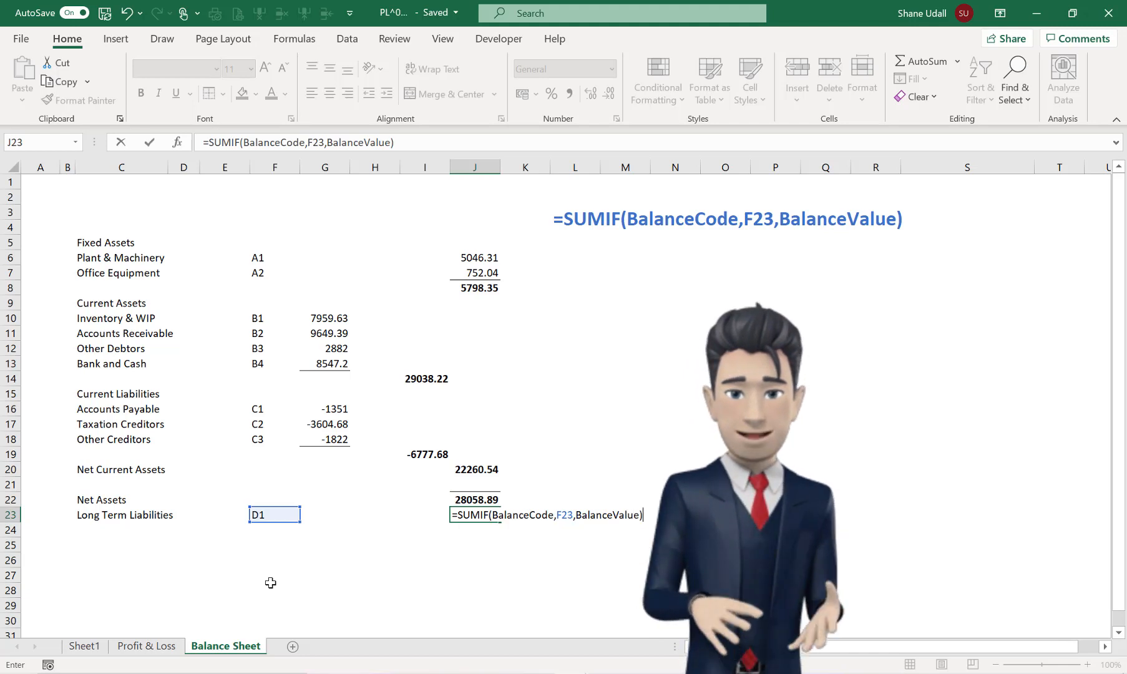
pyautogui.press('Return')
pyautogui.press('Up')
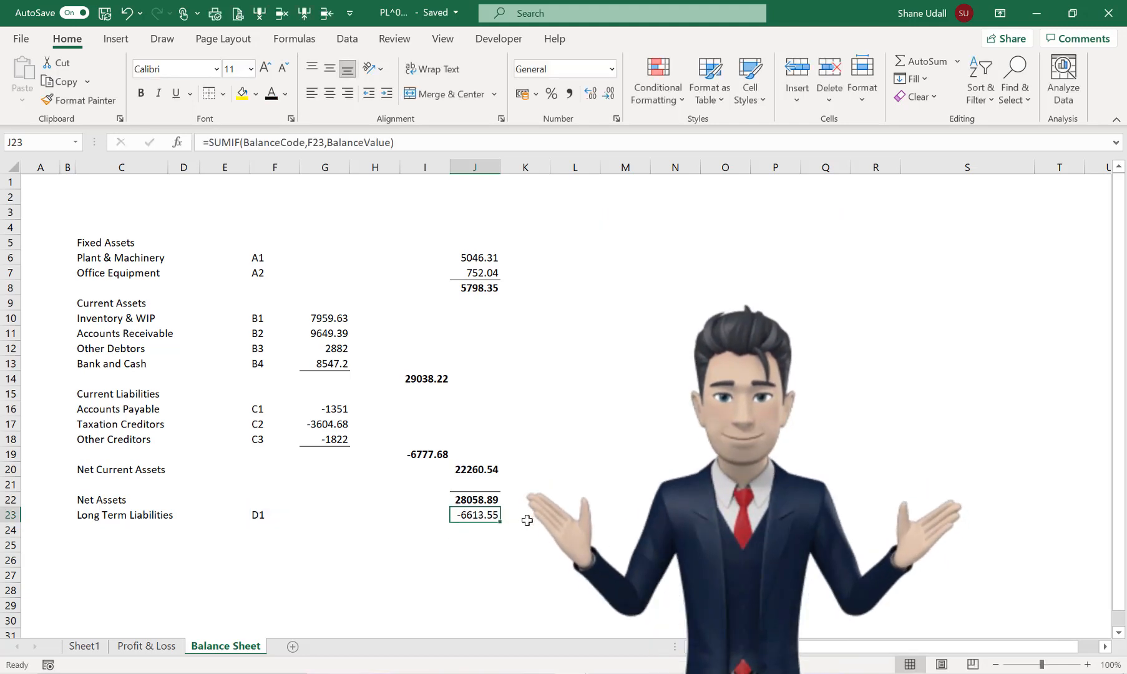
# - Calculate net assets less long term liabilities in J24 with the formula +J22+J23
pyautogui.click(471, 500)
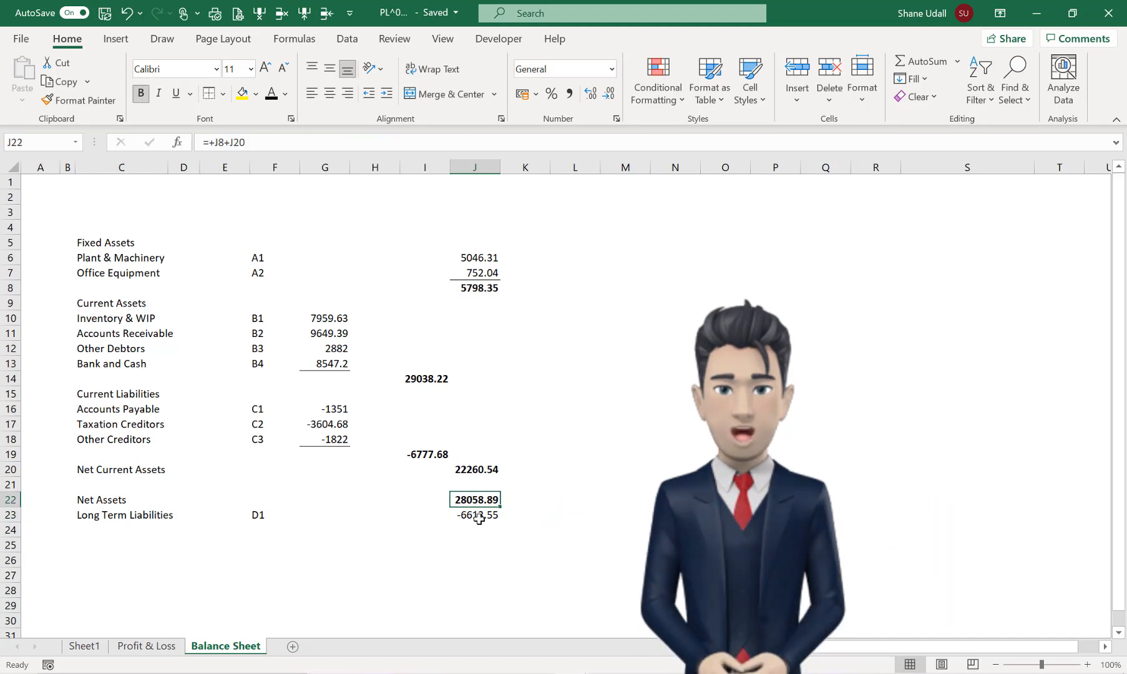
pyautogui.click(479, 517)
pyautogui.click(480, 498)
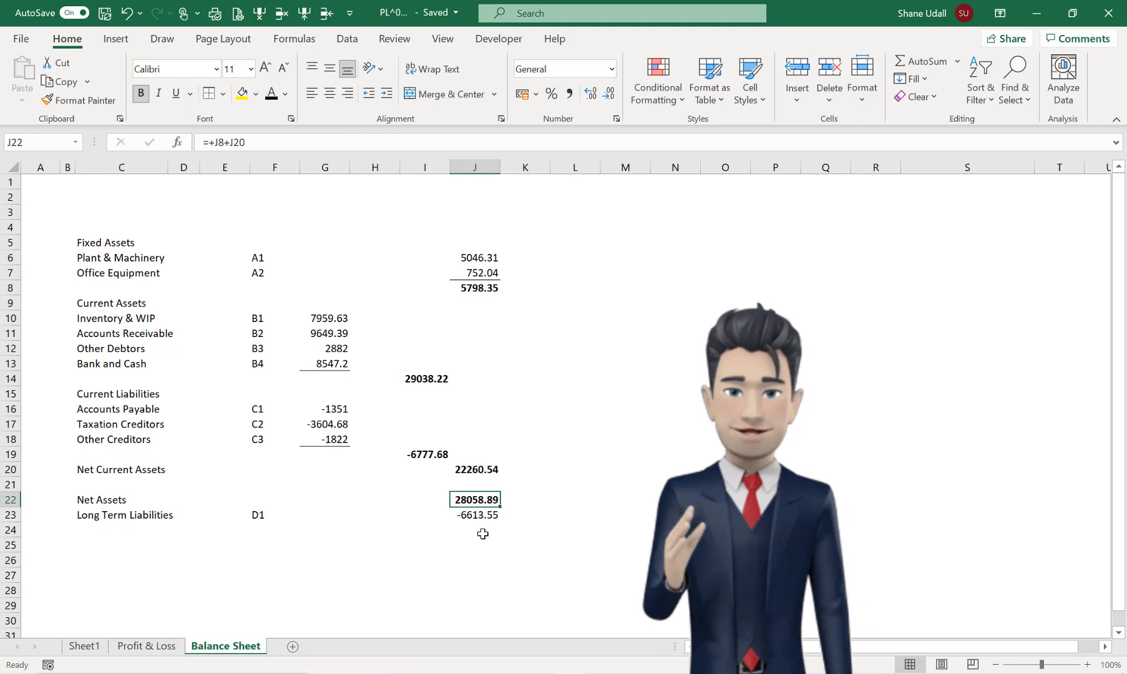
pyautogui.click(484, 532)
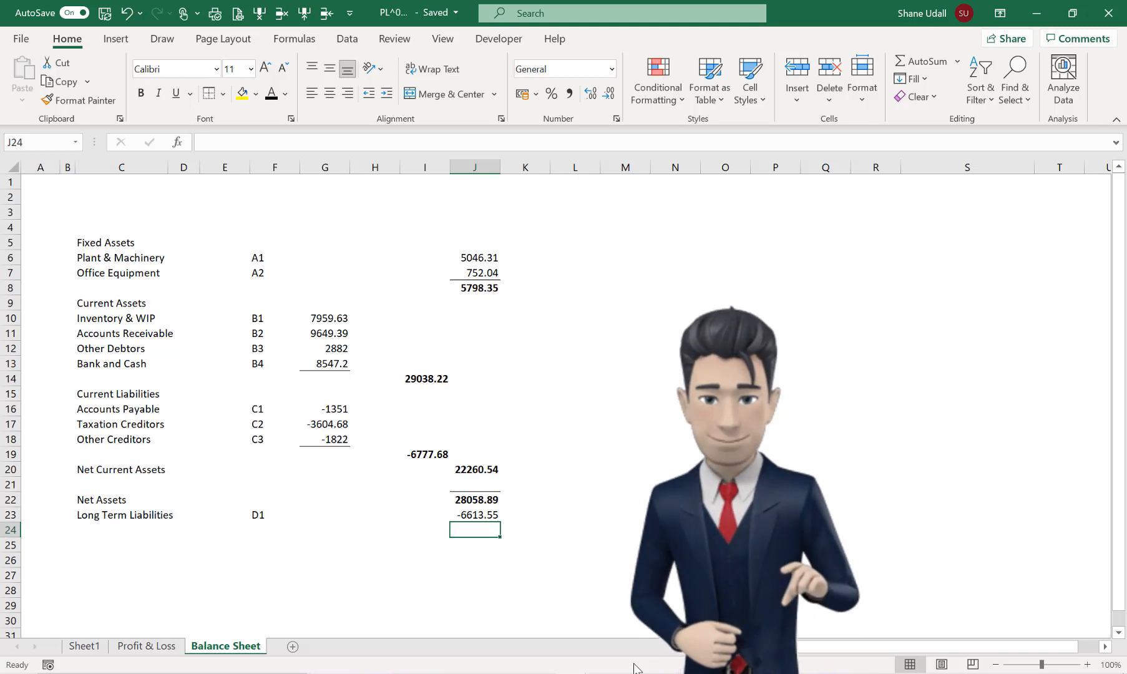
pyautogui.write('+')
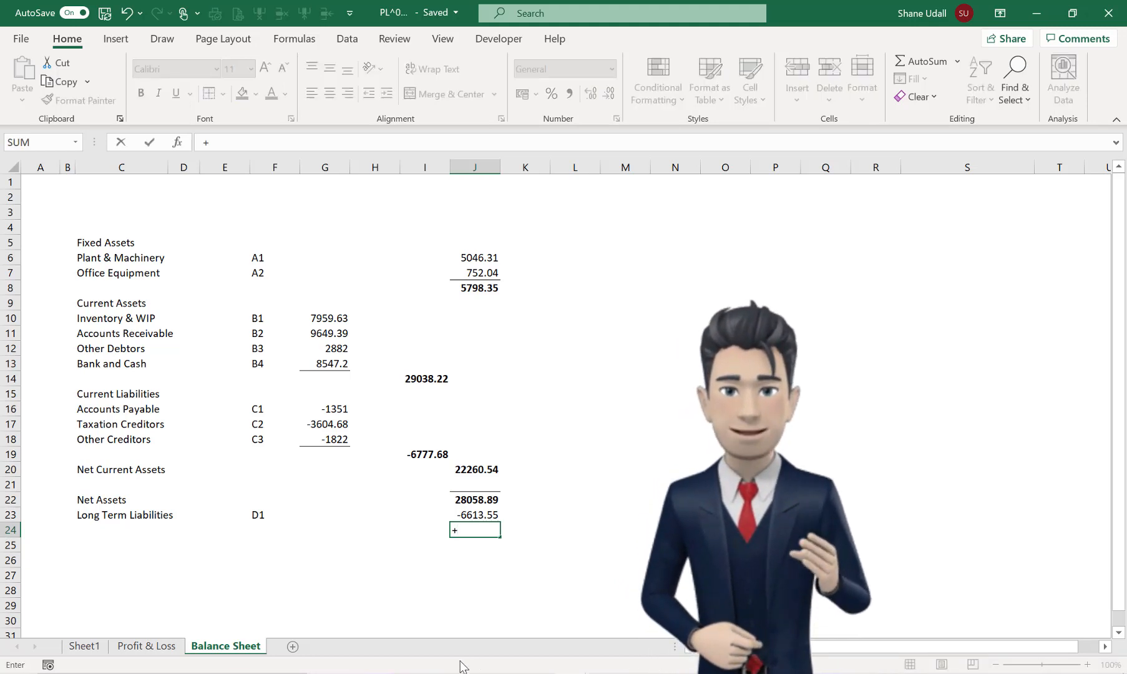
pyautogui.click(476, 502)
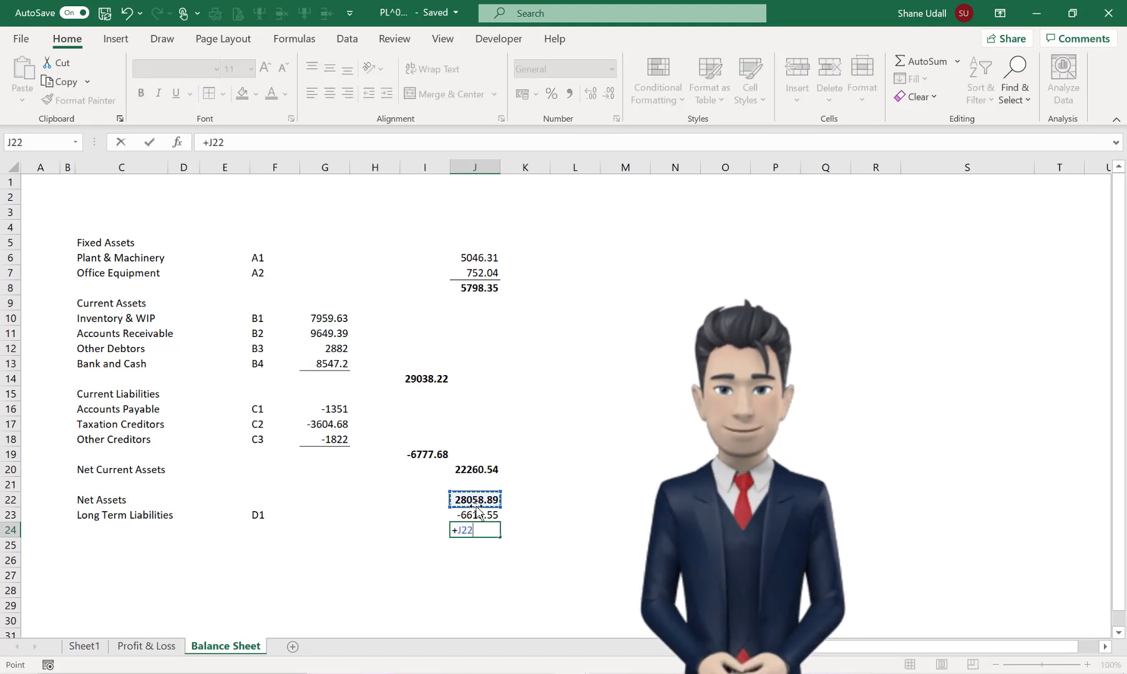
pyautogui.write('+')
pyautogui.click(484, 514)
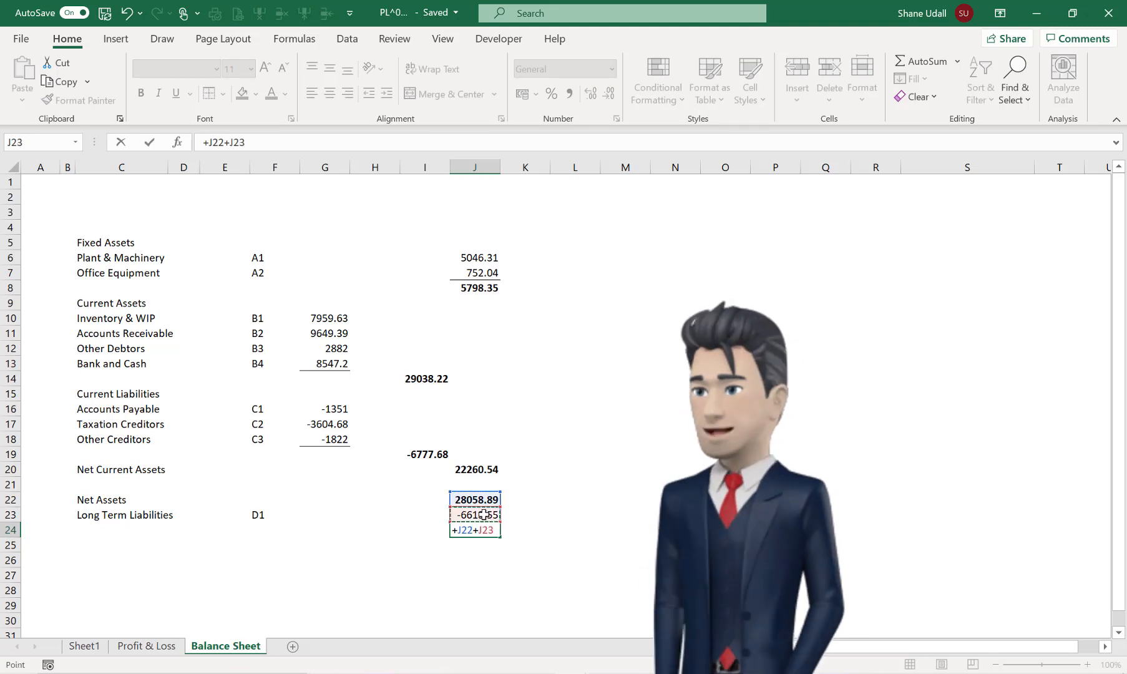
pyautogui.press('Return')
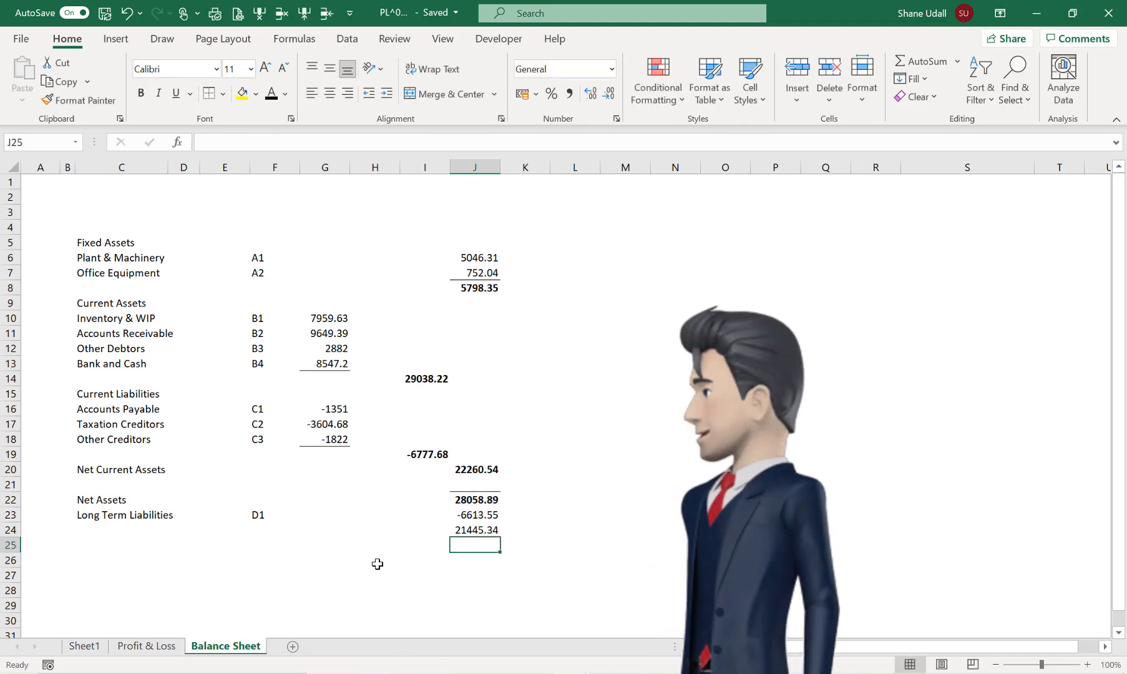
# - Make the total in J24 bold and apply a Top and Double Bottom Border to it
pyautogui.click(465, 530)
pyautogui.click(142, 92)
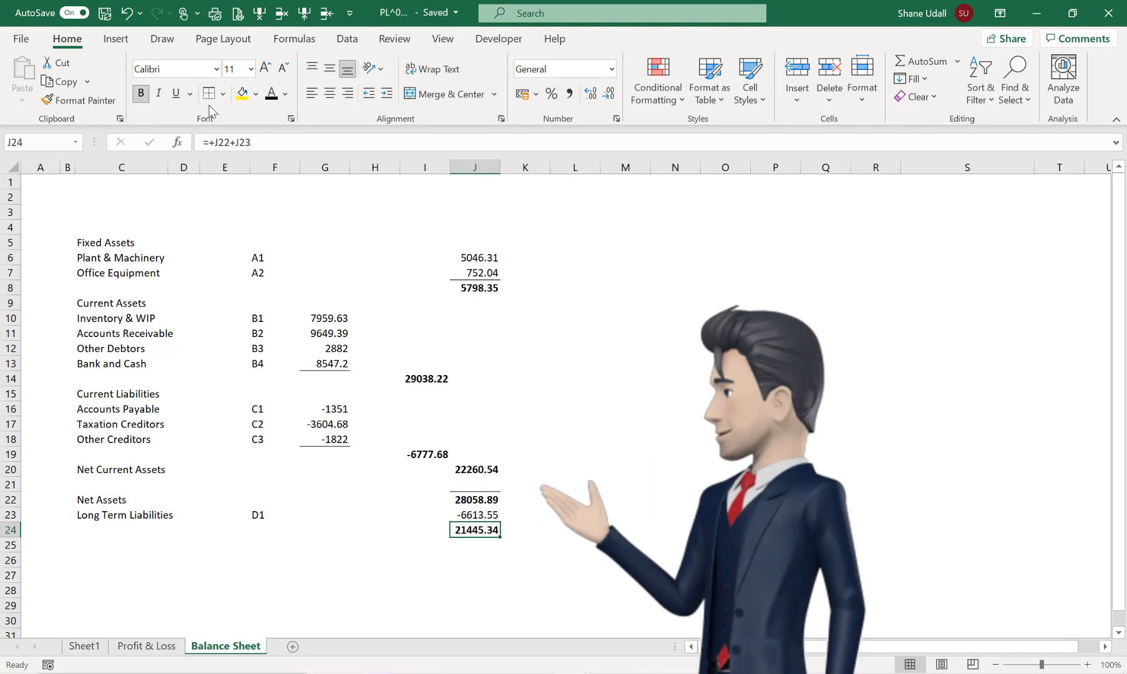
pyautogui.click(224, 94)
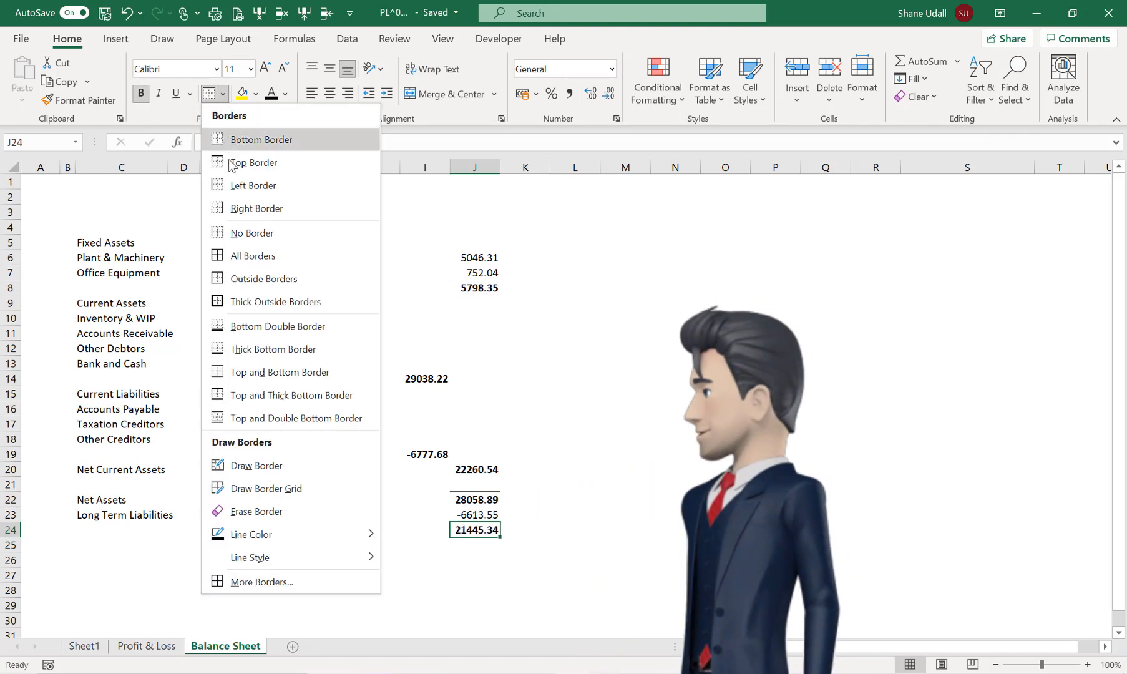
pyautogui.click(266, 418)
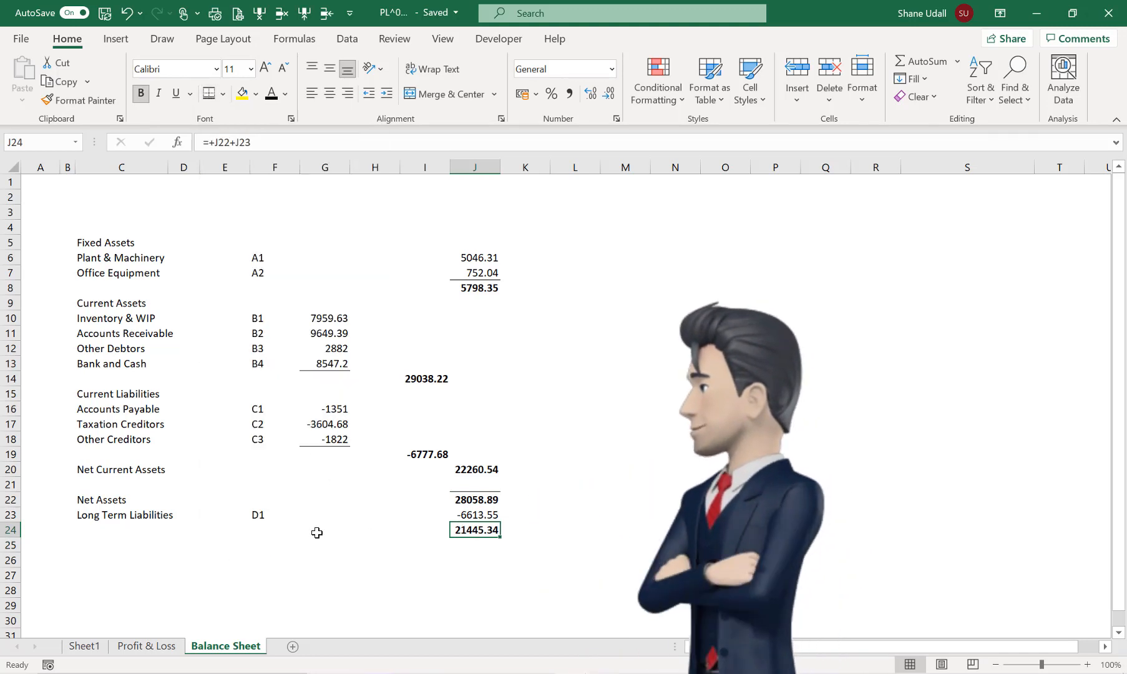
# - Label row 24 Net Assets less Long term Liabilities in C24 and select the empty range C26:J29 below it
pyautogui.click(162, 539)
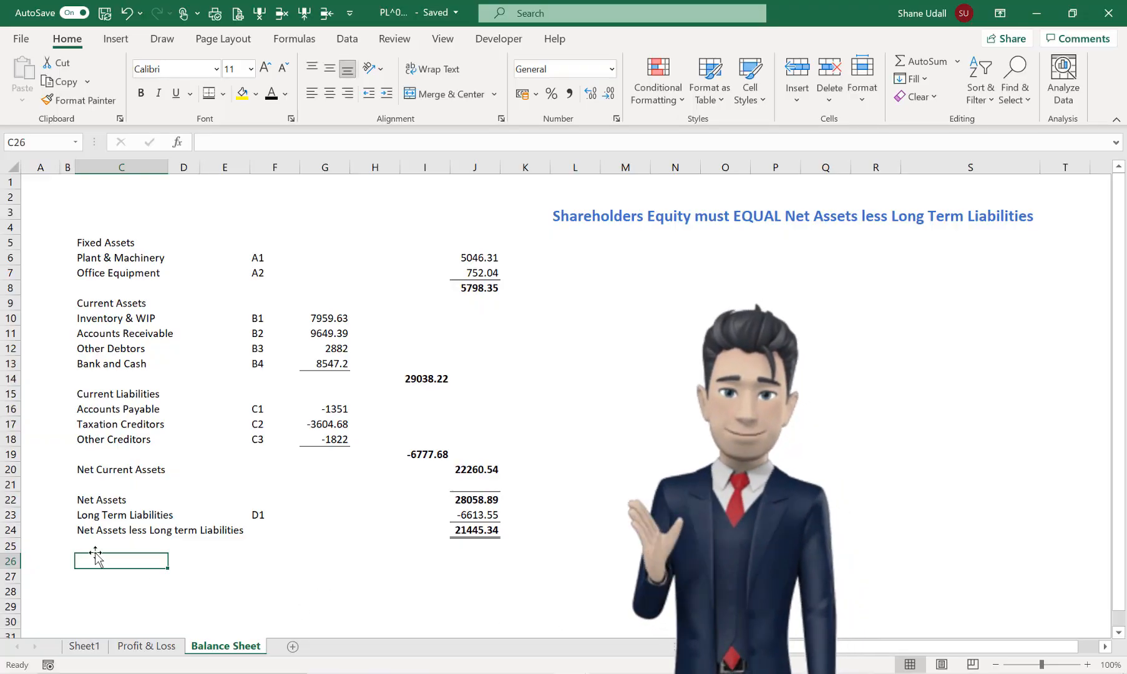
pyautogui.moveTo(123, 564); pyautogui.dragTo(460, 604)
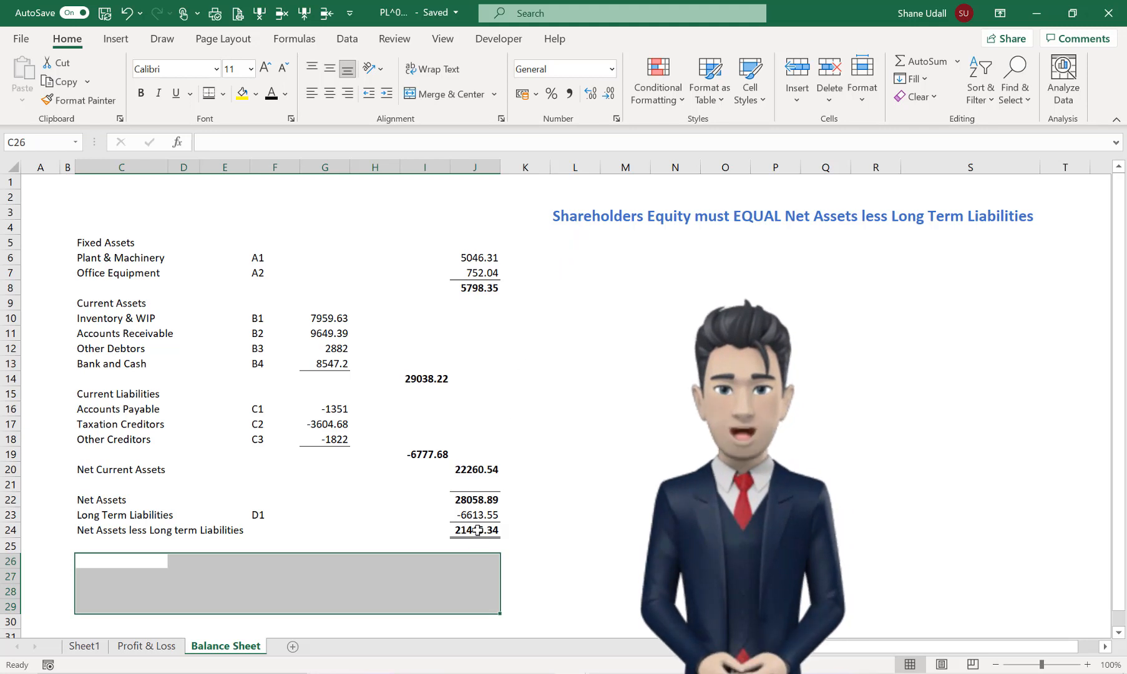
# - Redo the undone labels in C26:C29: Shareholders Equity, Share Capital, Reserves and Current Year Profit & Loss
pyautogui.click(91, 532)
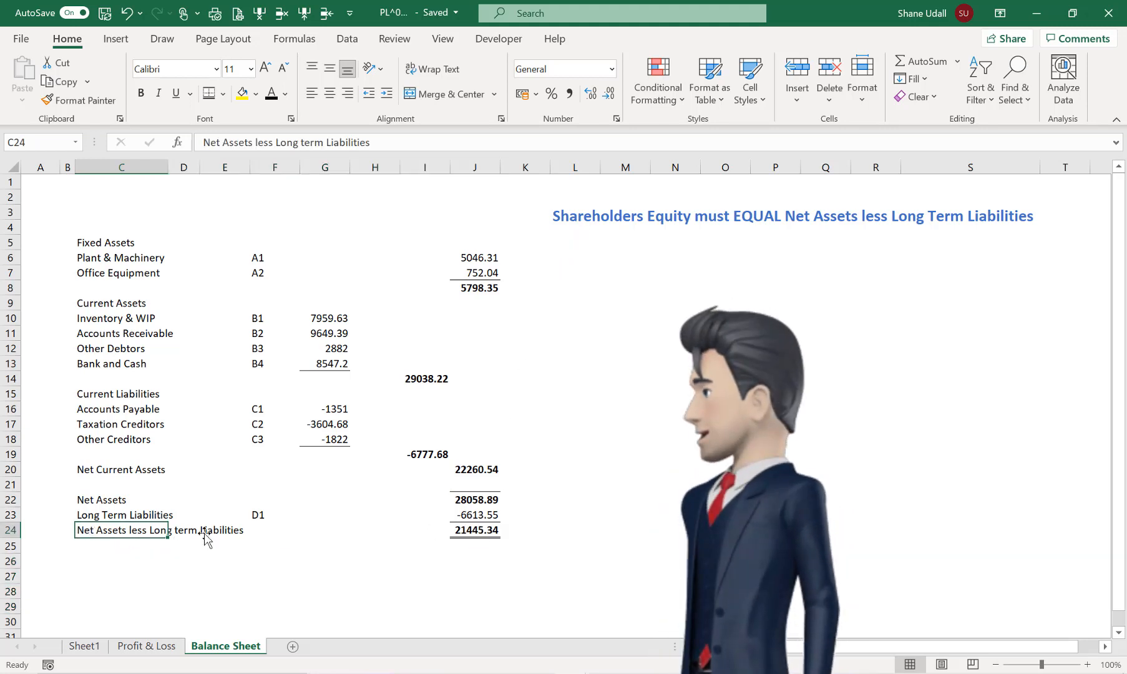
pyautogui.click(465, 531)
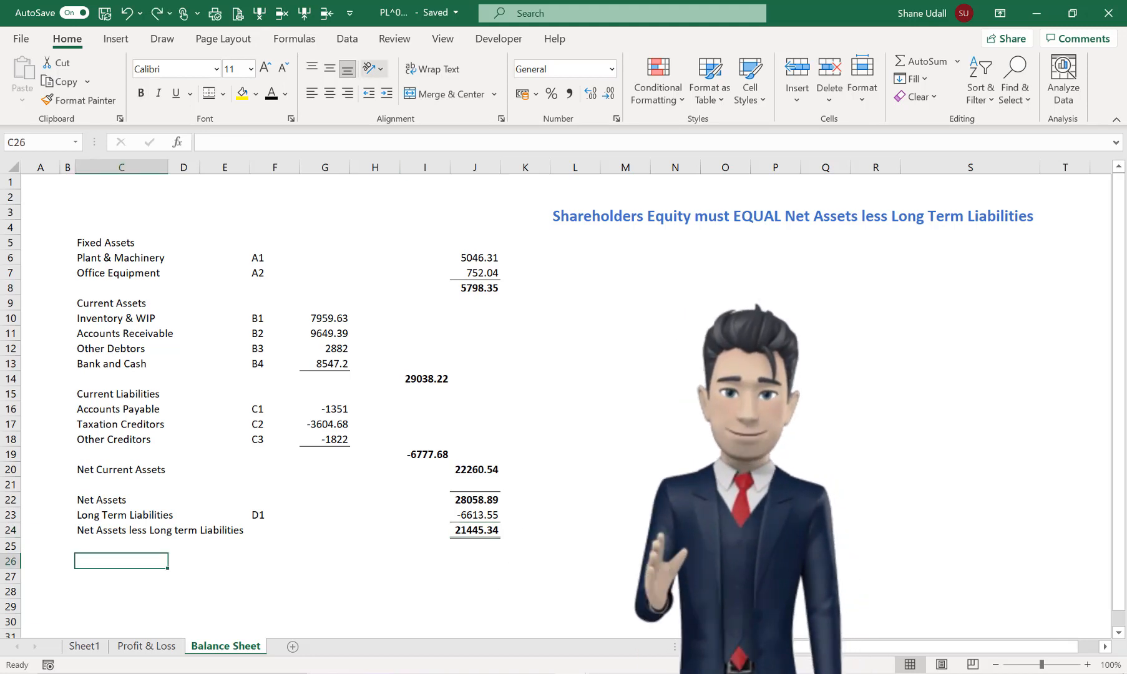
pyautogui.click(157, 17)
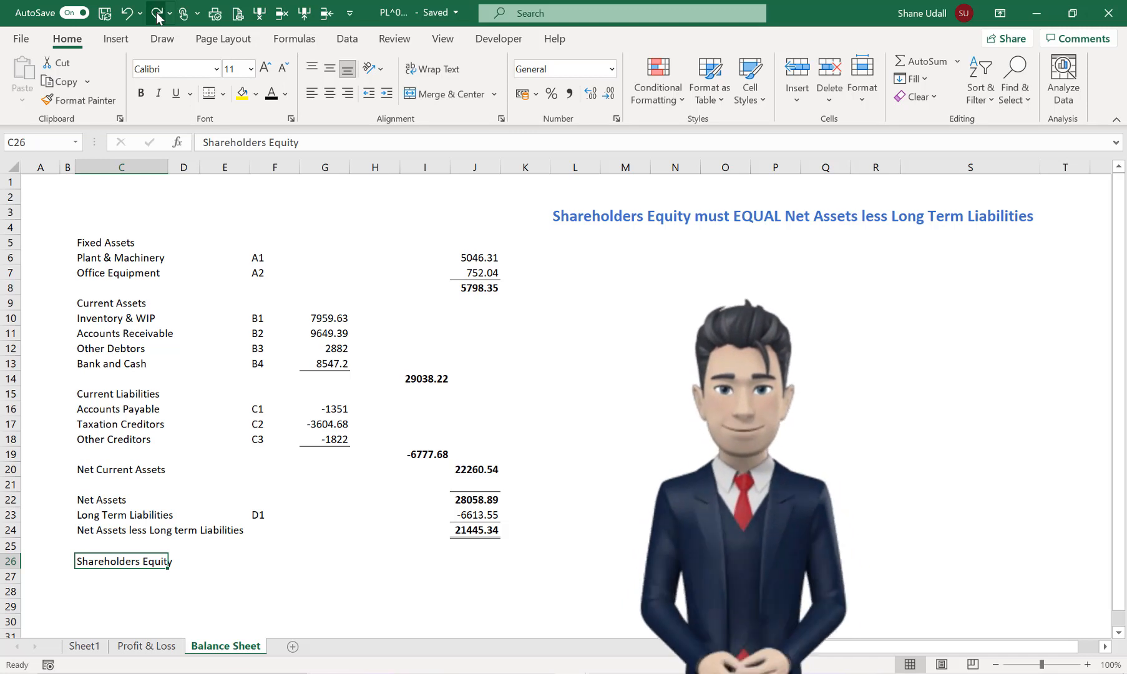
pyautogui.click(158, 18)
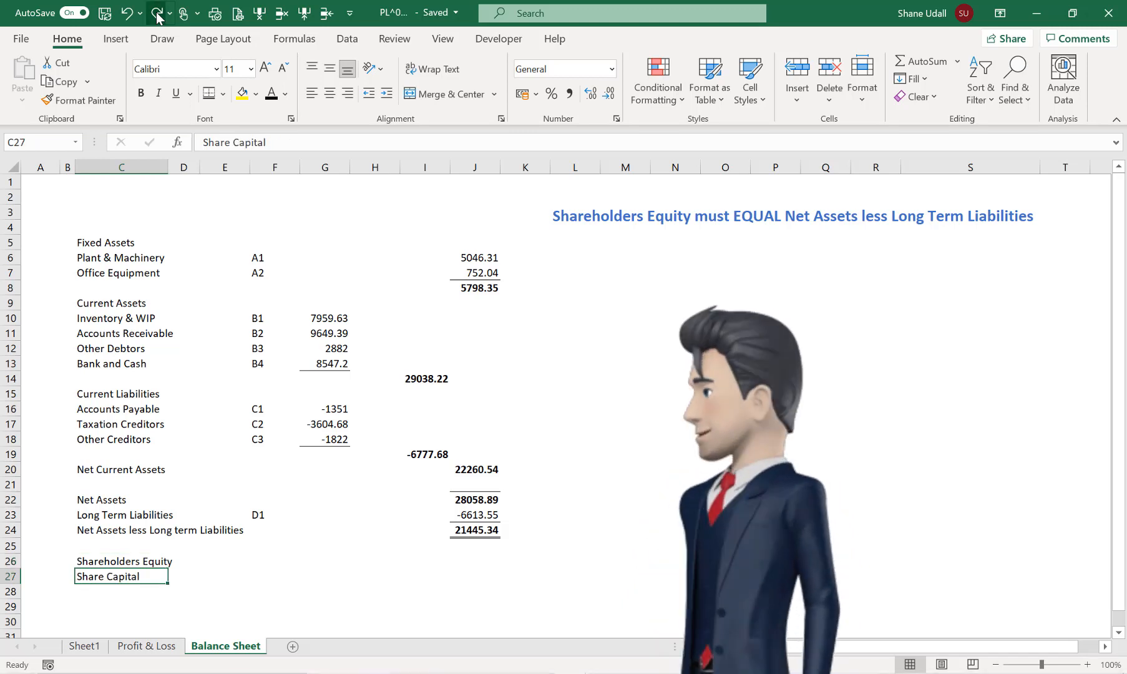
pyautogui.click(157, 17)
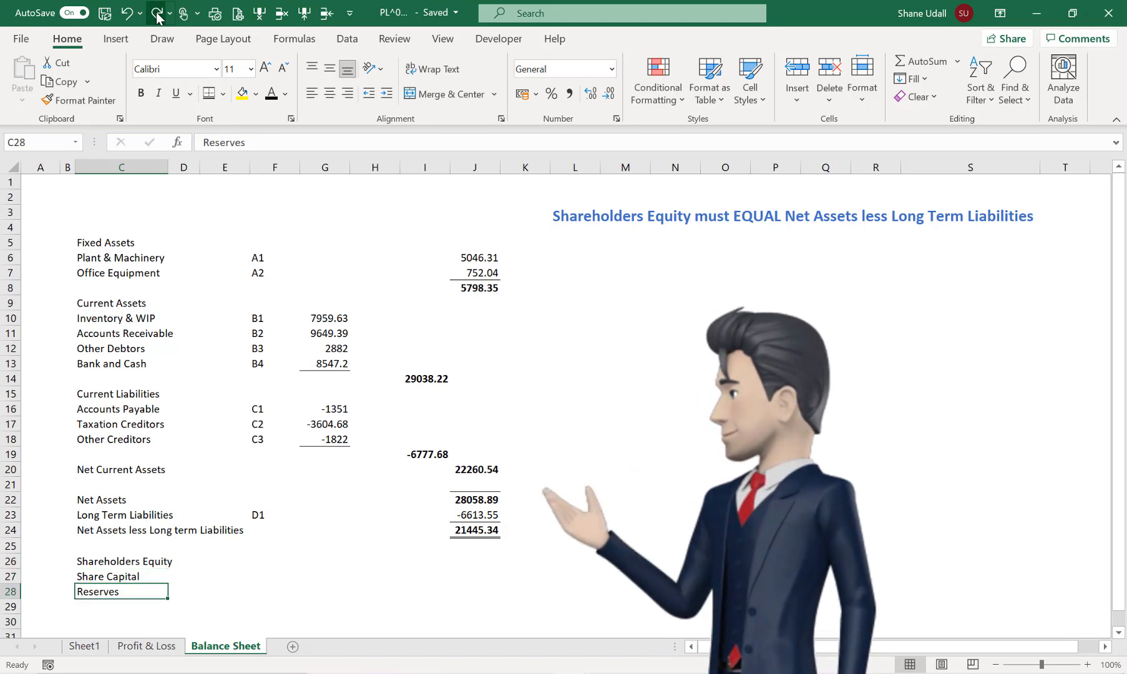
pyautogui.click(157, 17)
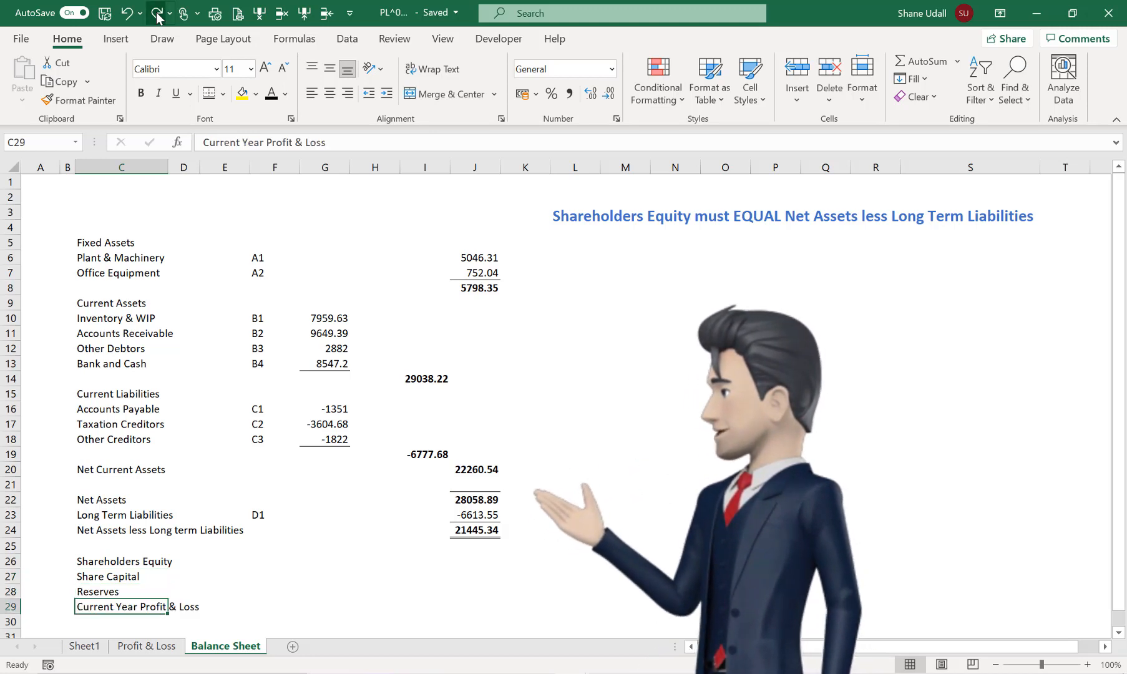
# - Enter the balance code E1 for Share Capital in F27 and E2 for Reserves in F28
pyautogui.press('Up')
pyautogui.press('Up')
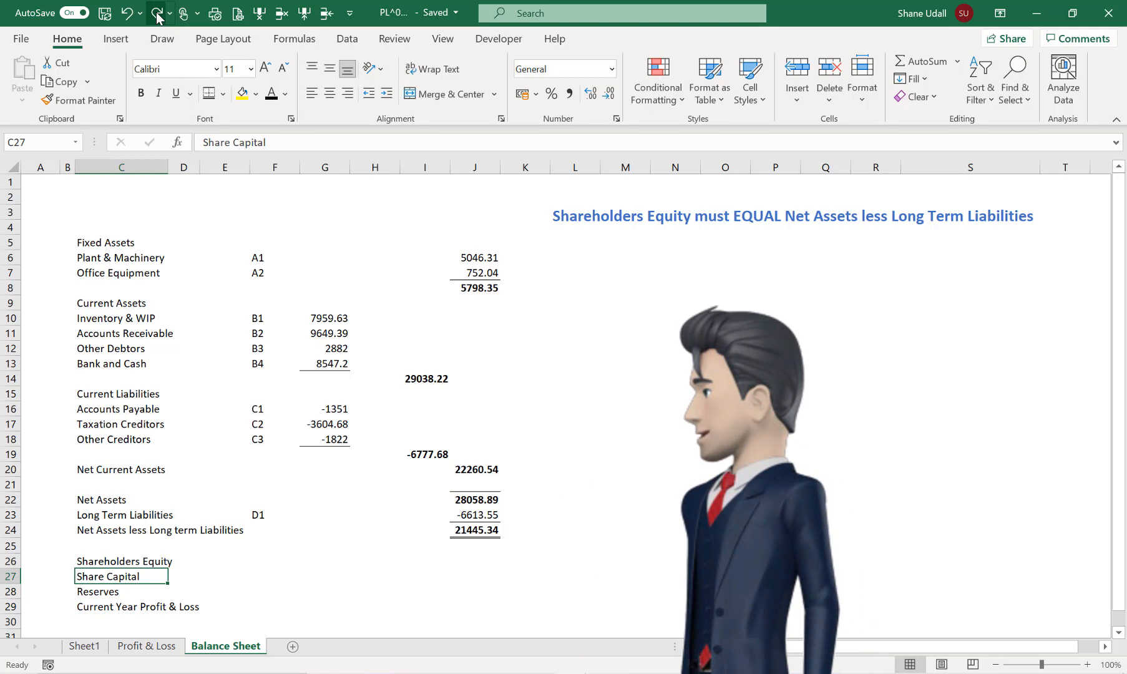
pyautogui.press('Right')
pyautogui.press('Right')
pyautogui.press('Right')
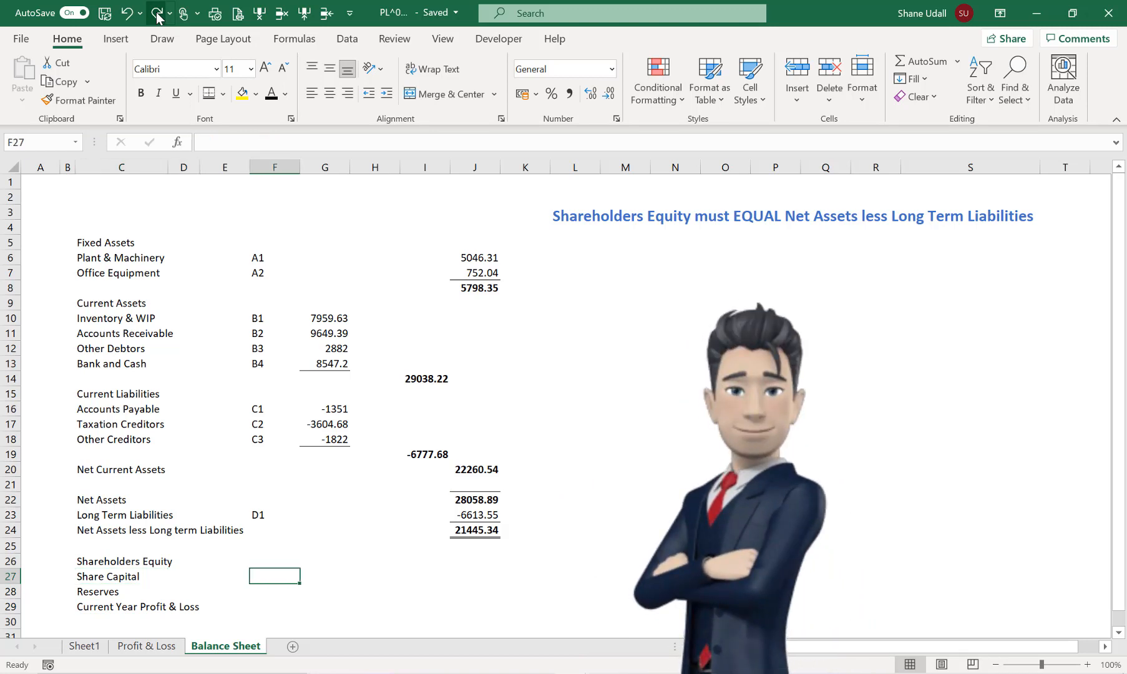
pyautogui.write('E1')
pyautogui.press('Return')
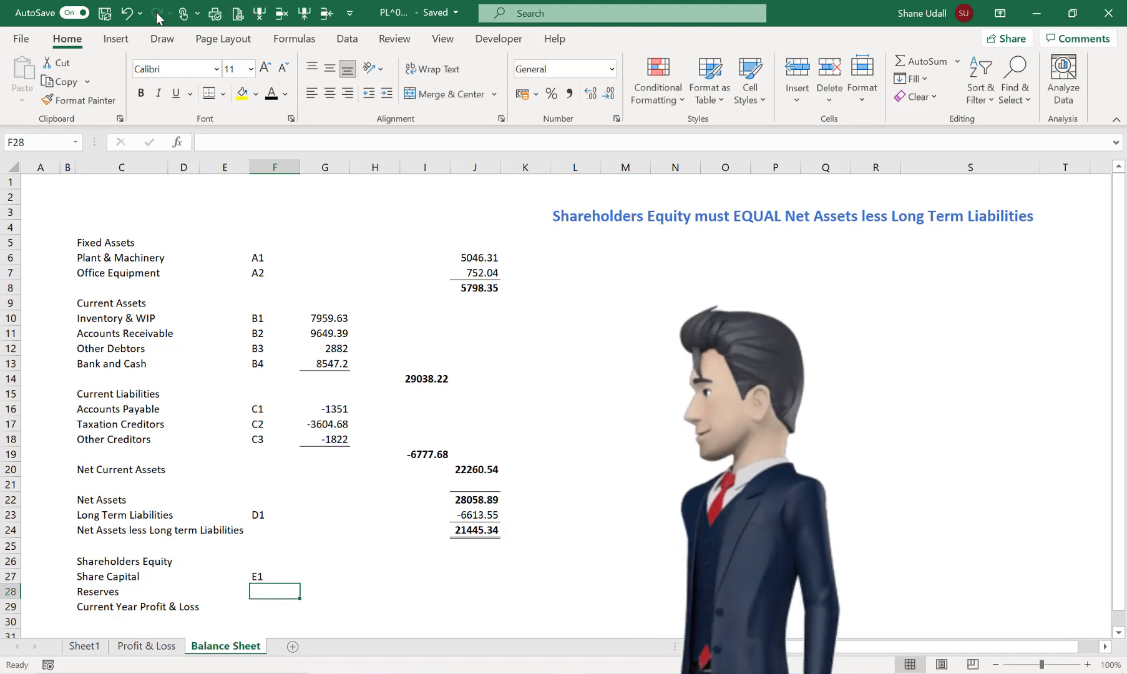
pyautogui.write('E2')
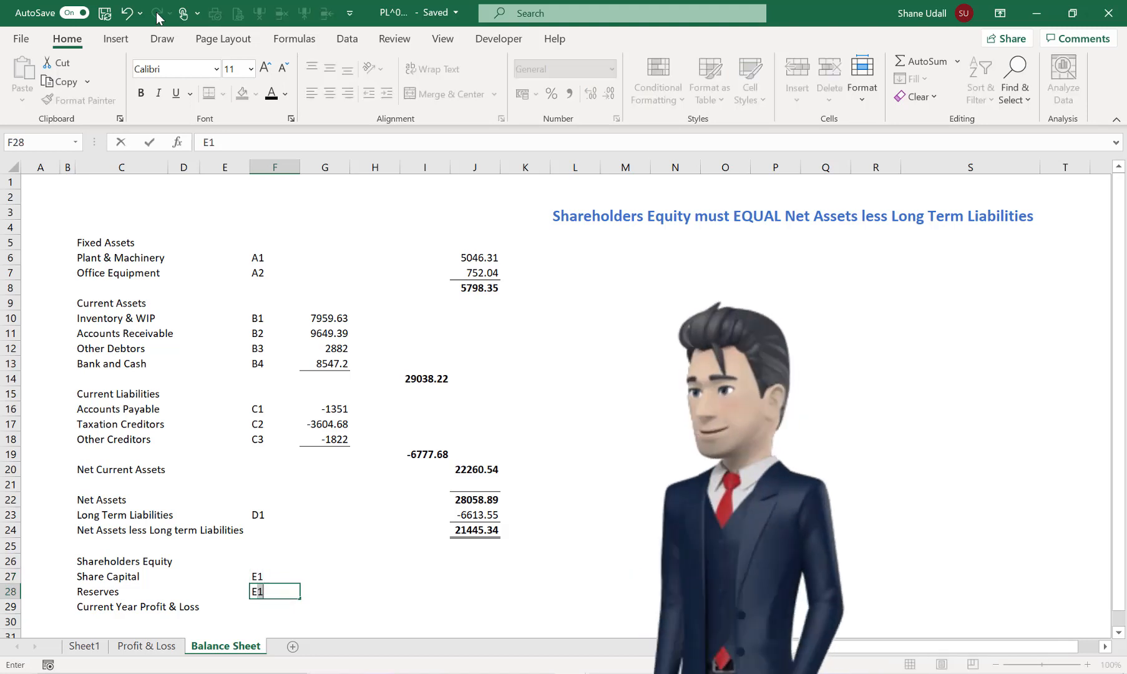
pyautogui.press('Return')
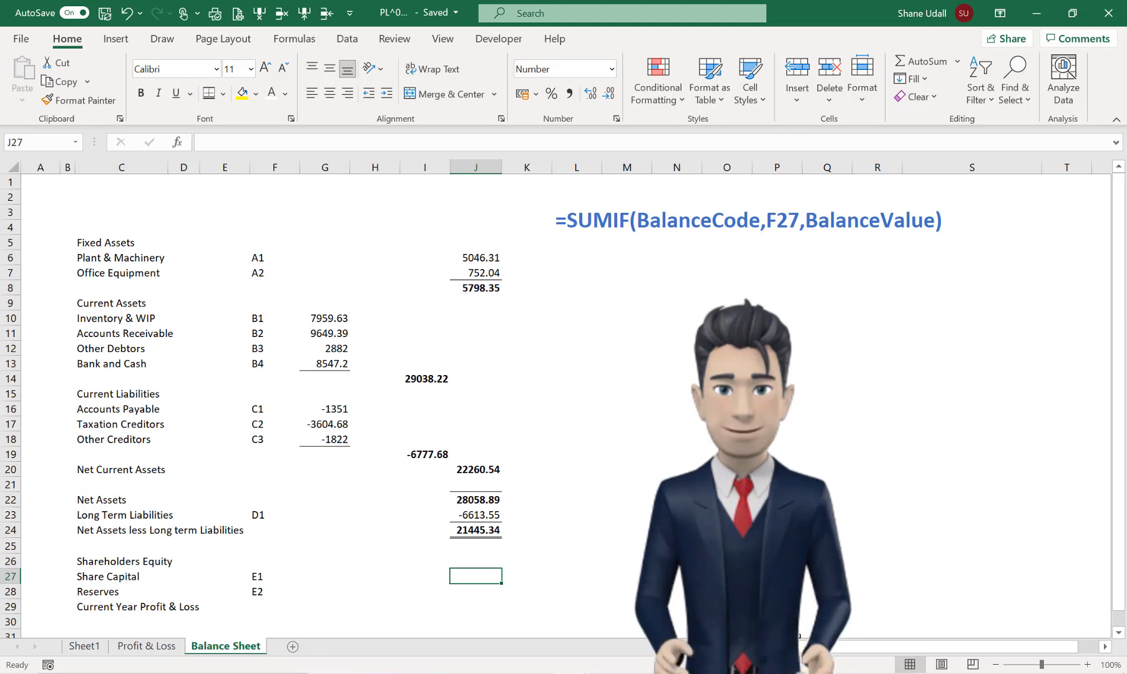
# - Enter the formula =SUMIF(BalanceCode,F27,BalanceValue) for Share Capital in J27 and copy it down to Reserves in J28
pyautogui.write('+')
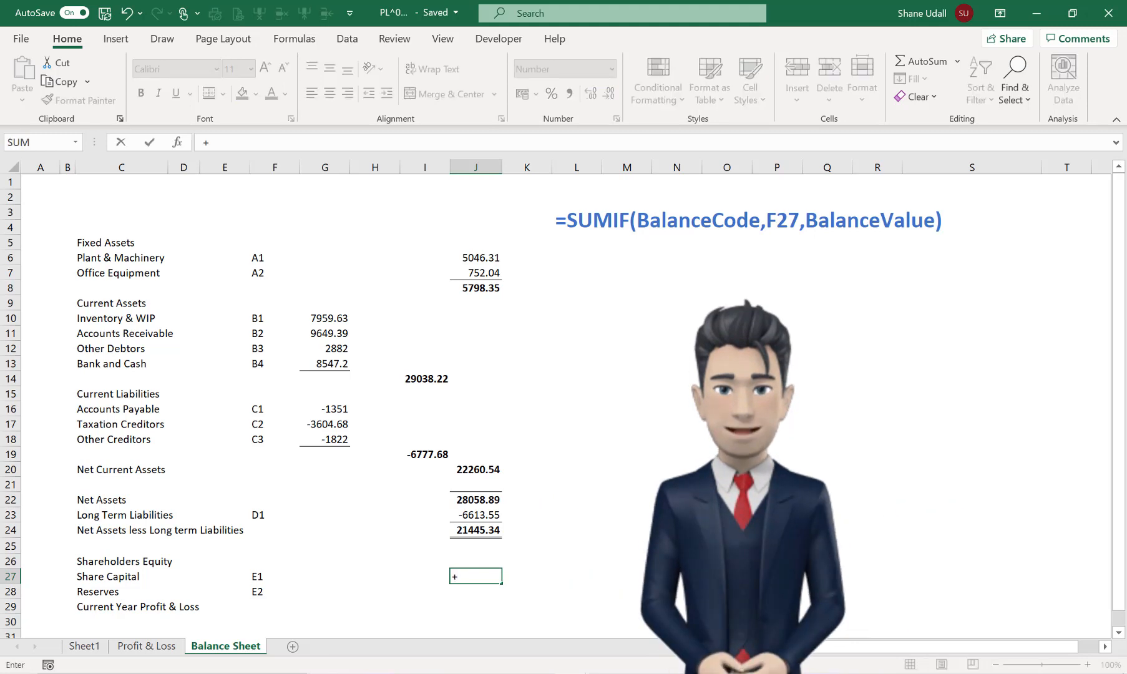
pyautogui.press('Escape')
pyautogui.write('=S')
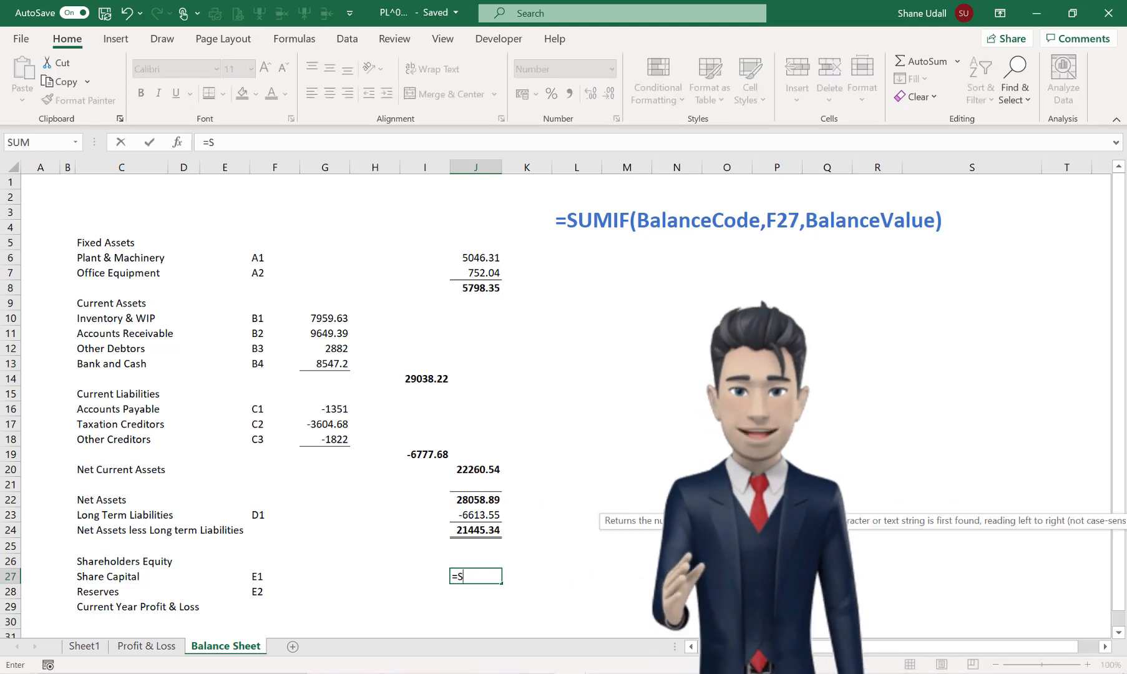
pyautogui.write('UMIF')
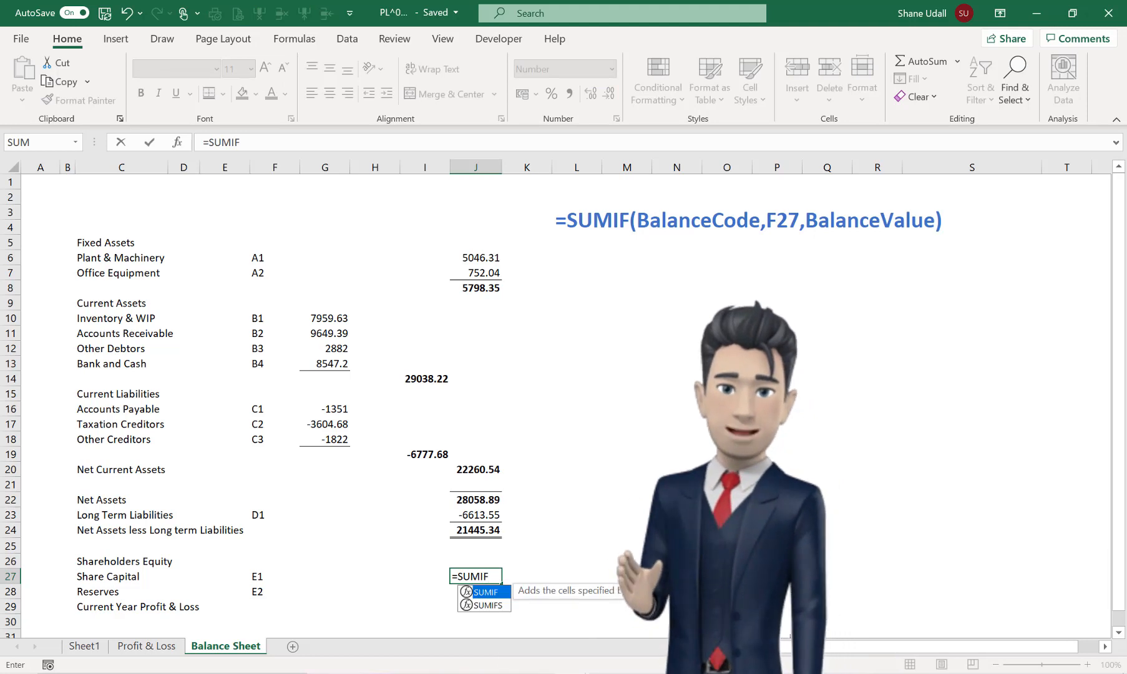
pyautogui.write('(Bala')
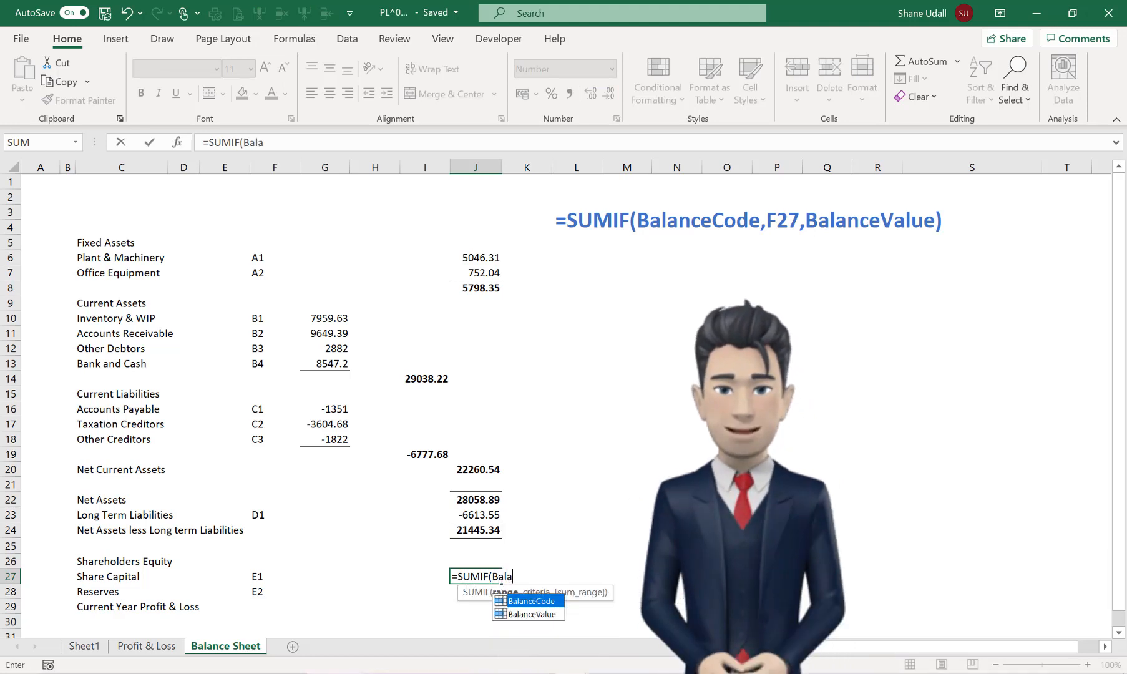
pyautogui.write('nceCod')
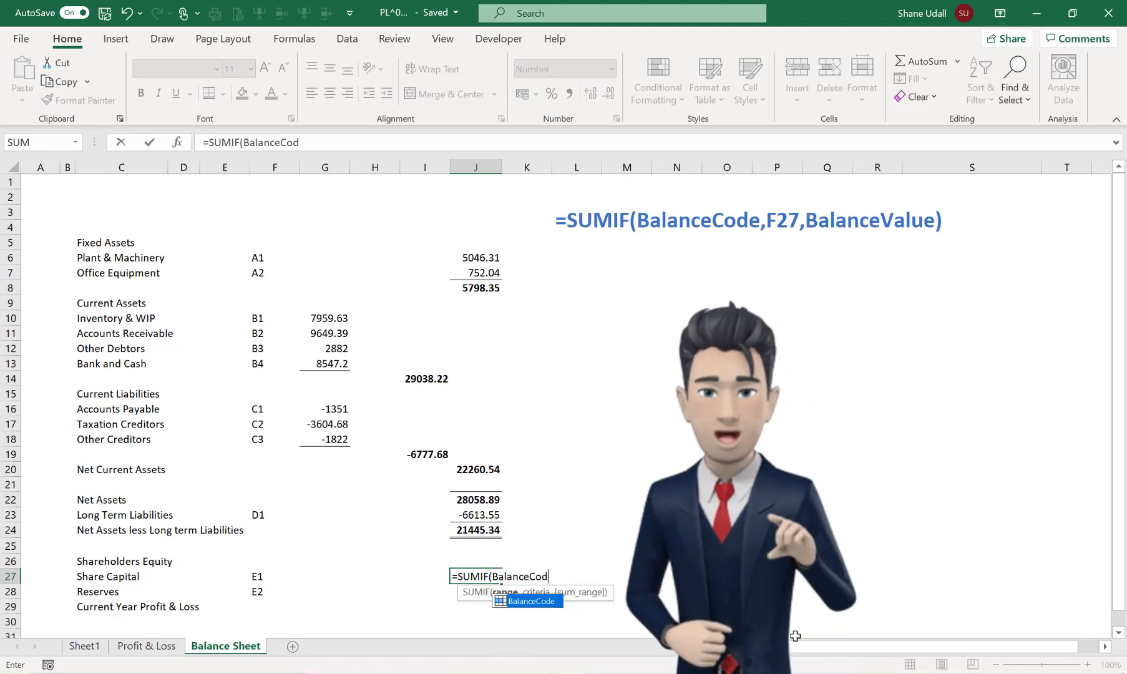
pyautogui.write('e,')
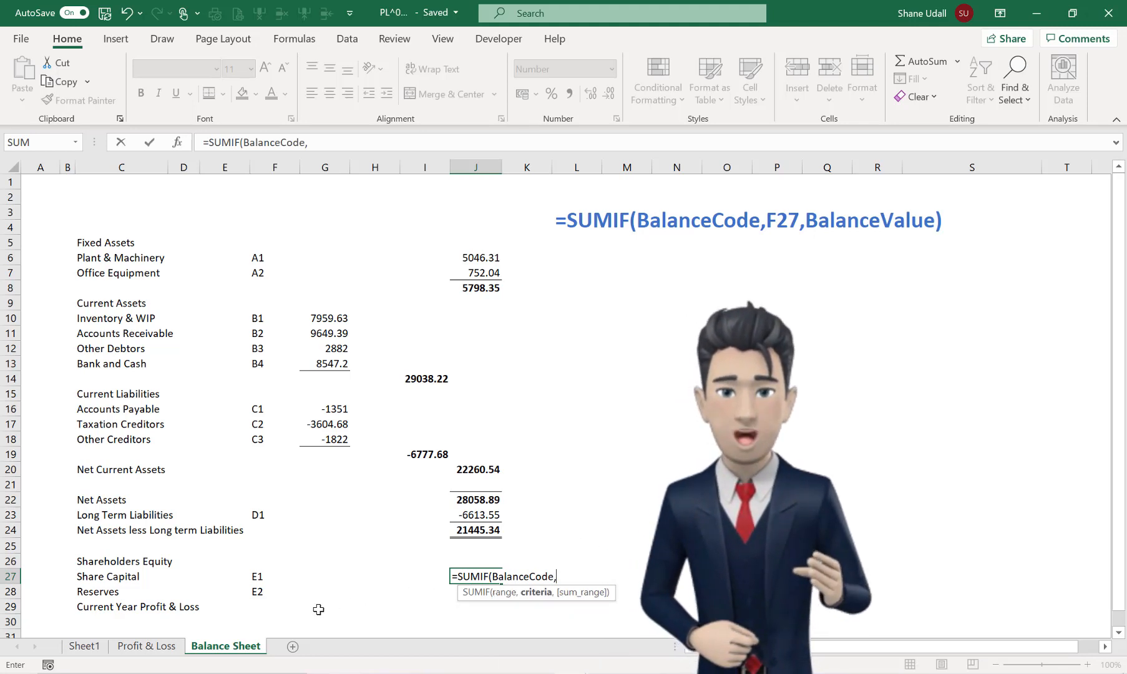
pyautogui.click(261, 582)
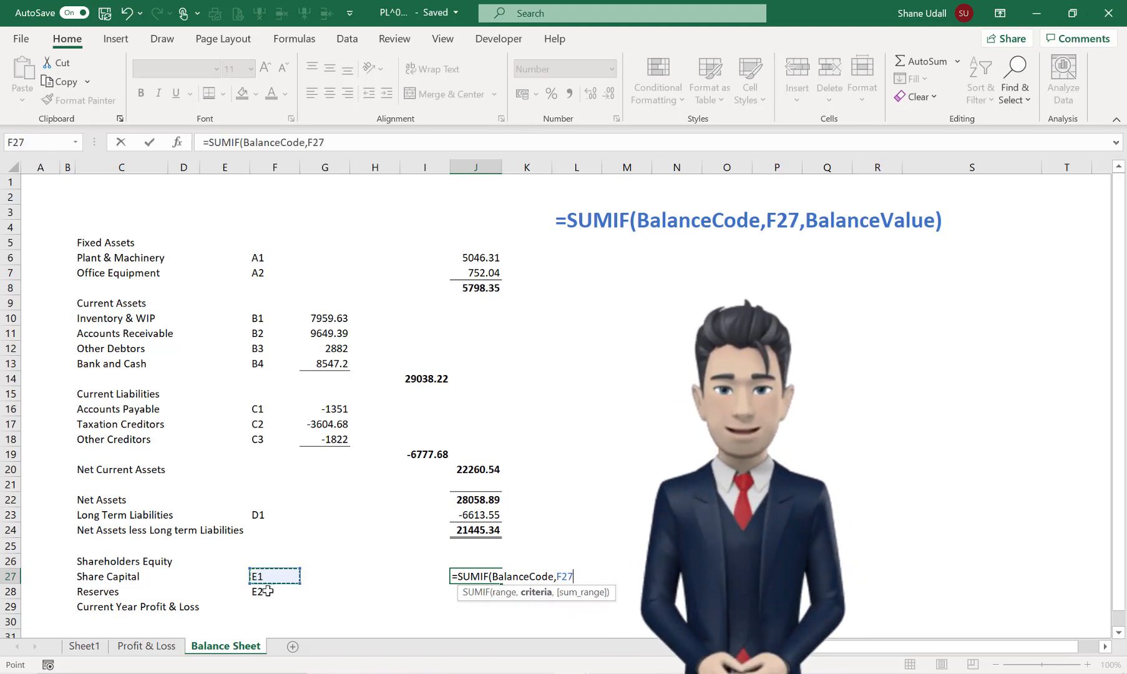
pyautogui.write(',Bal')
pyautogui.write('an')
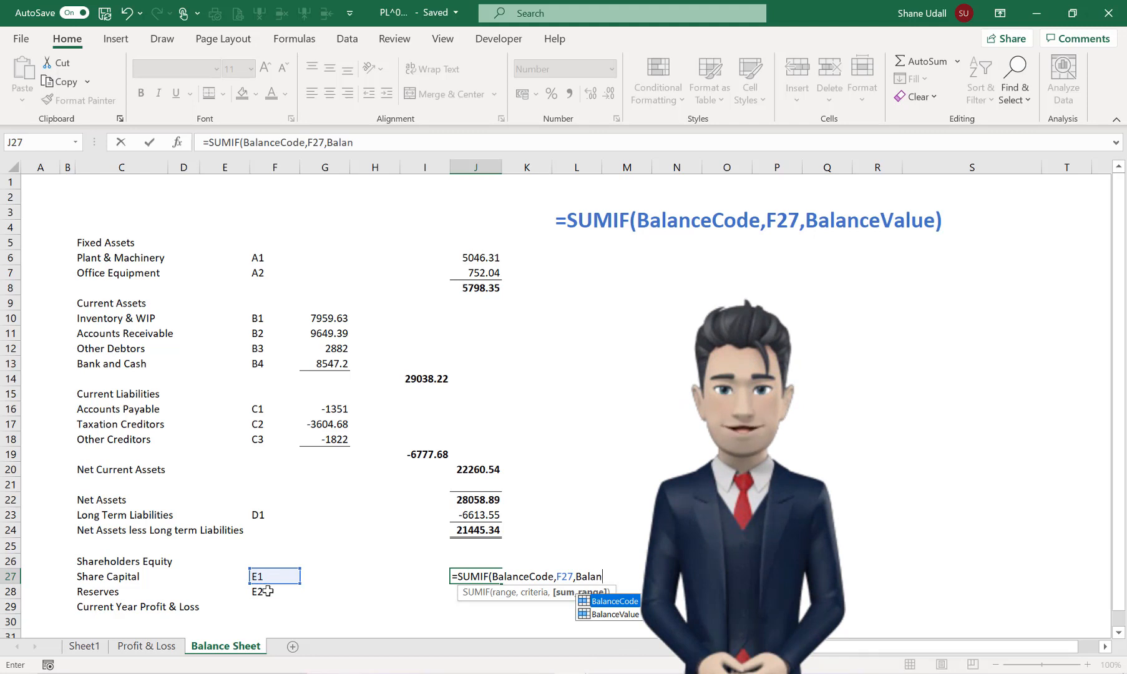
pyautogui.write('ceValue')
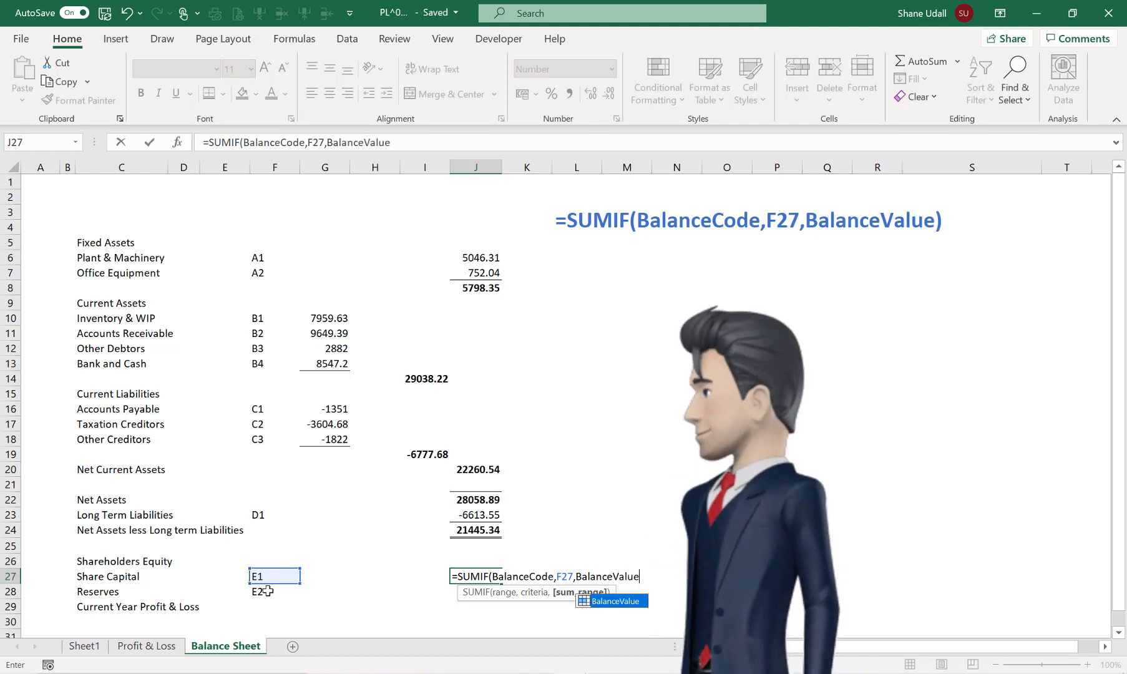
pyautogui.write(')')
pyautogui.press('Return')
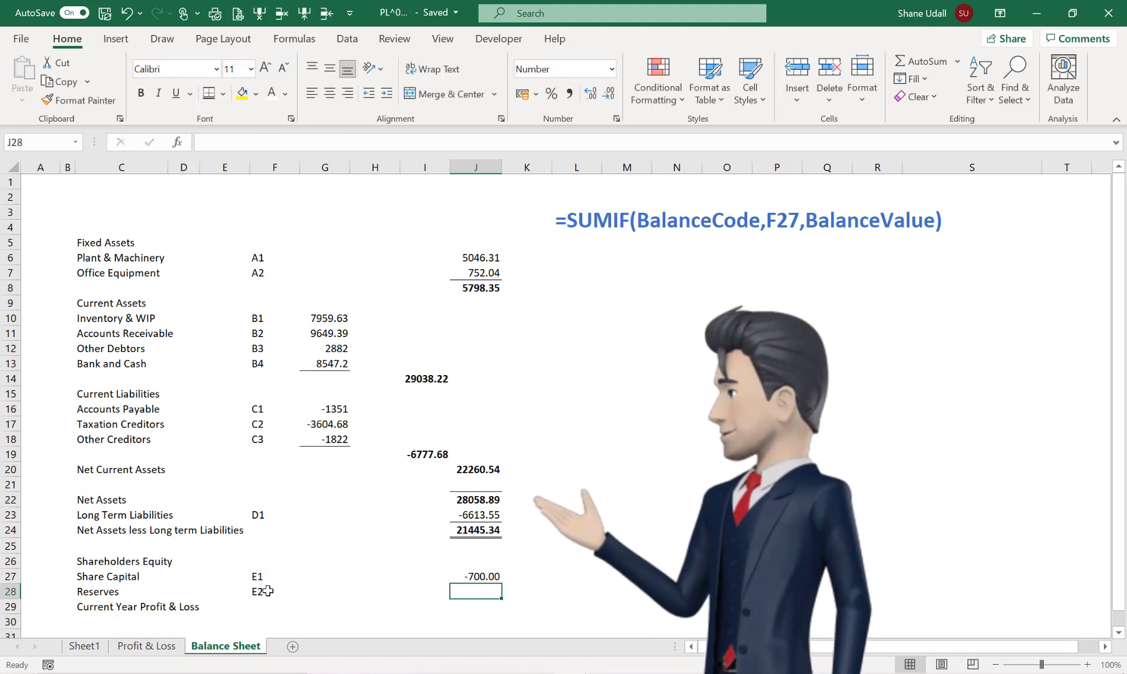
pyautogui.click(485, 576)
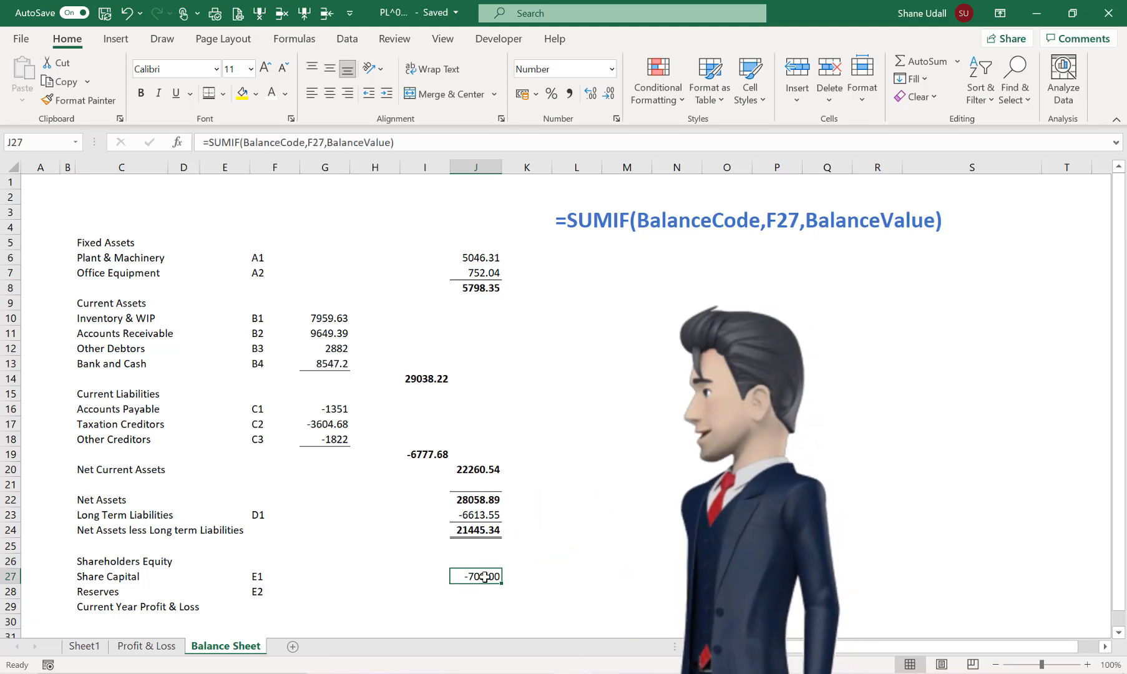
pyautogui.moveTo(503, 585); pyautogui.dragTo(504, 599)
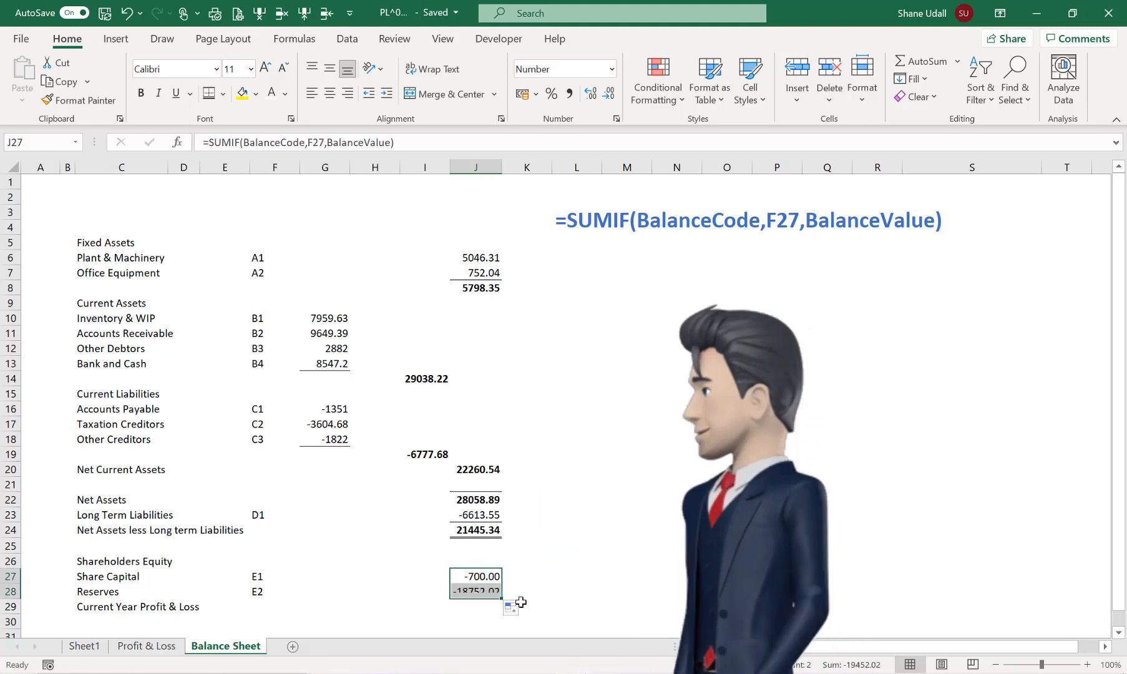
# - Change the font colour of the hidden subtotal in the merged cell G27:H28 to standard red
pyautogui.click(349, 584)
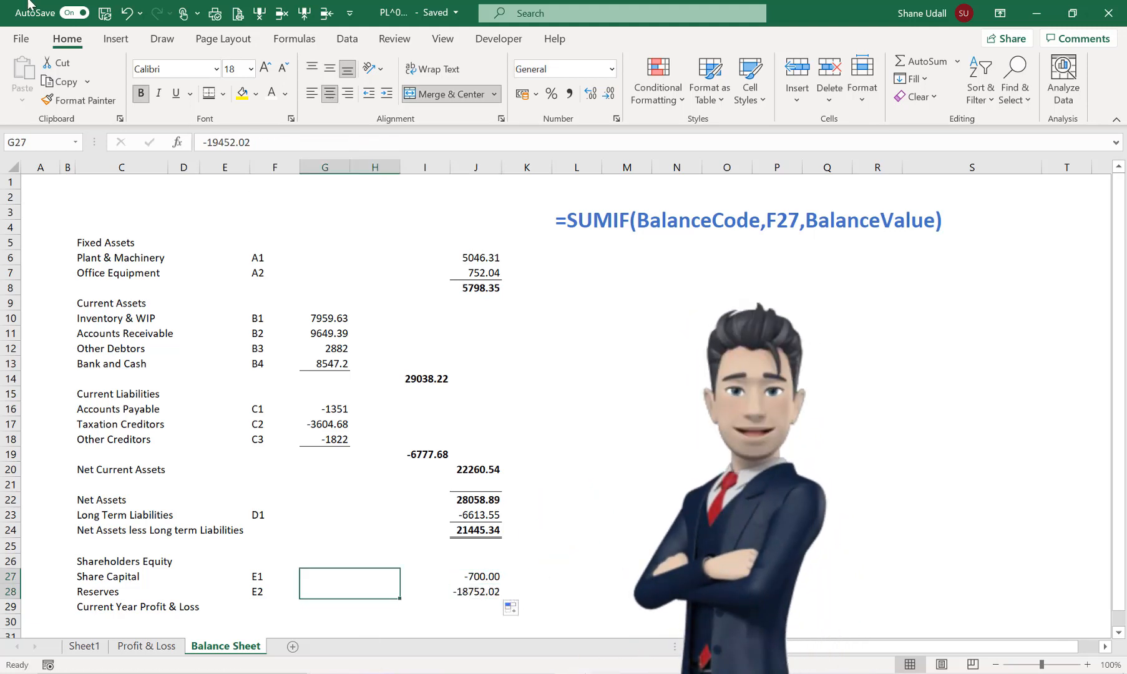
pyautogui.click(284, 96)
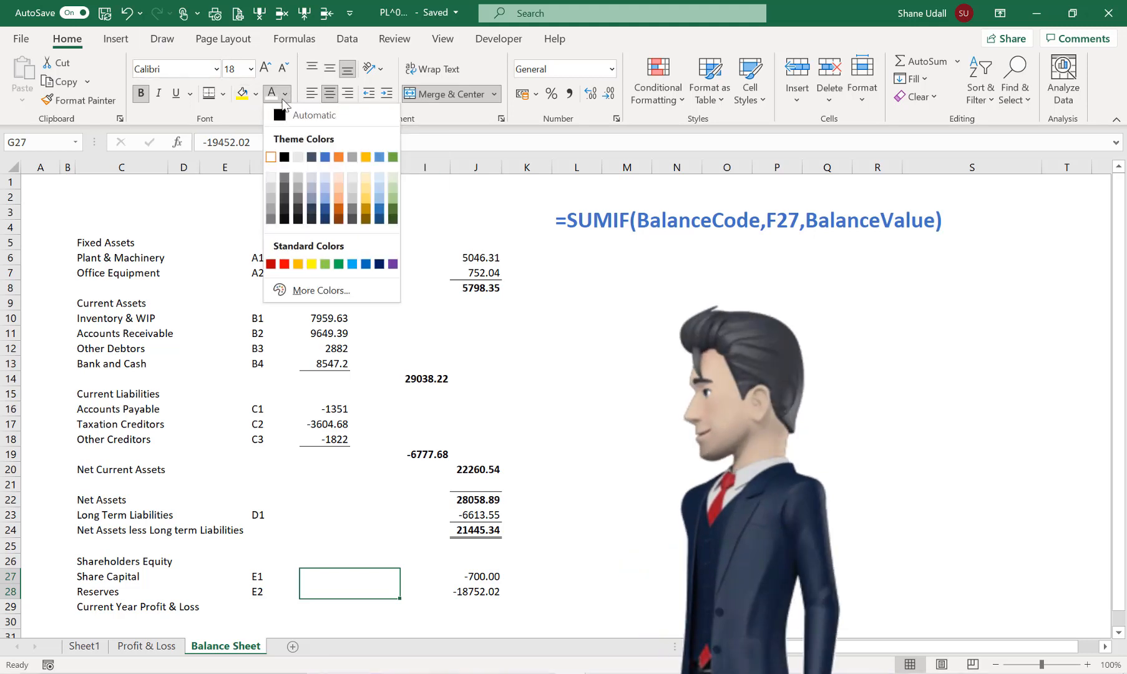
pyautogui.click(284, 264)
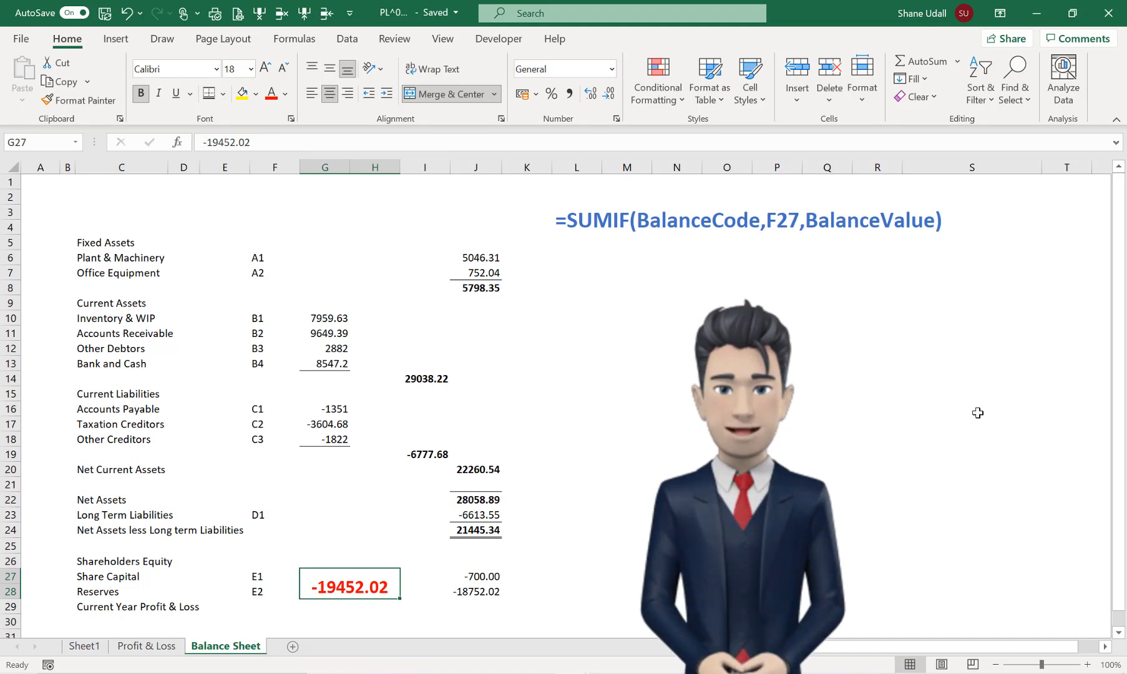
pyautogui.click(110, 606)
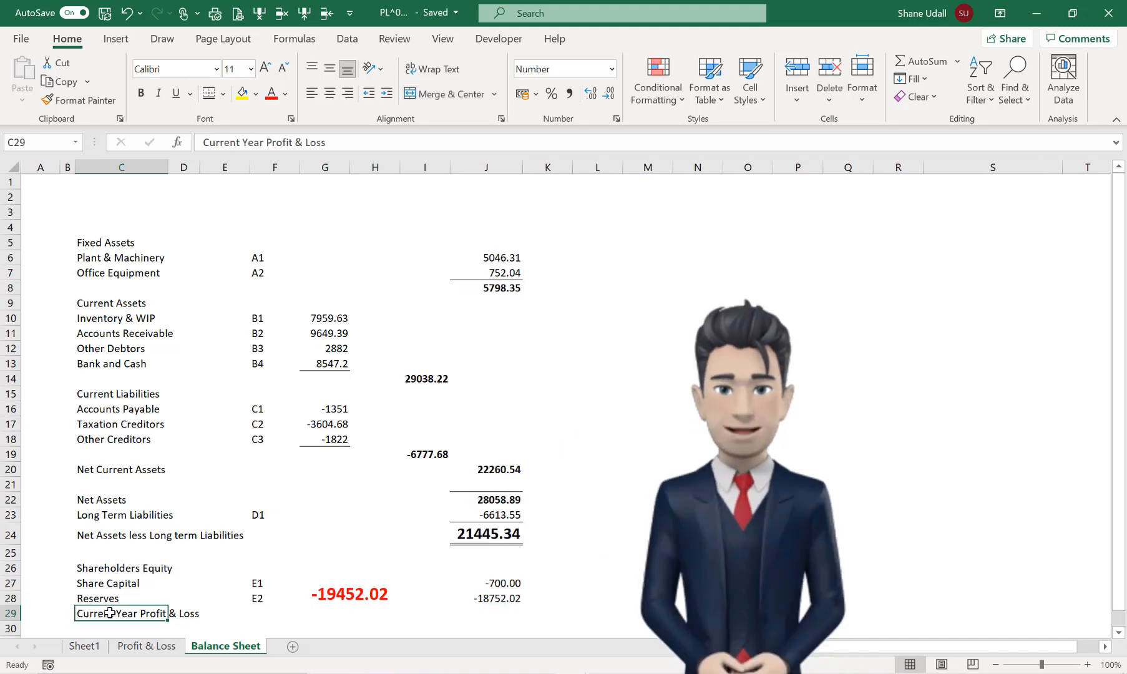
pyautogui.moveTo(110, 613); pyautogui.dragTo(470, 609)
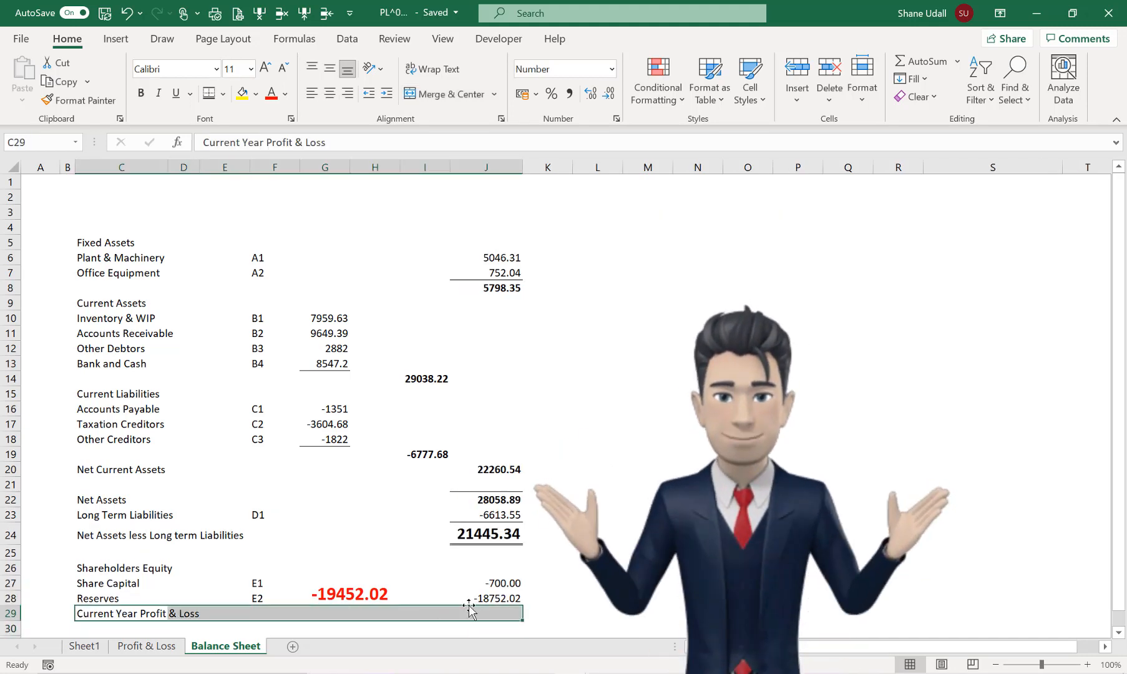
pyautogui.click(344, 596)
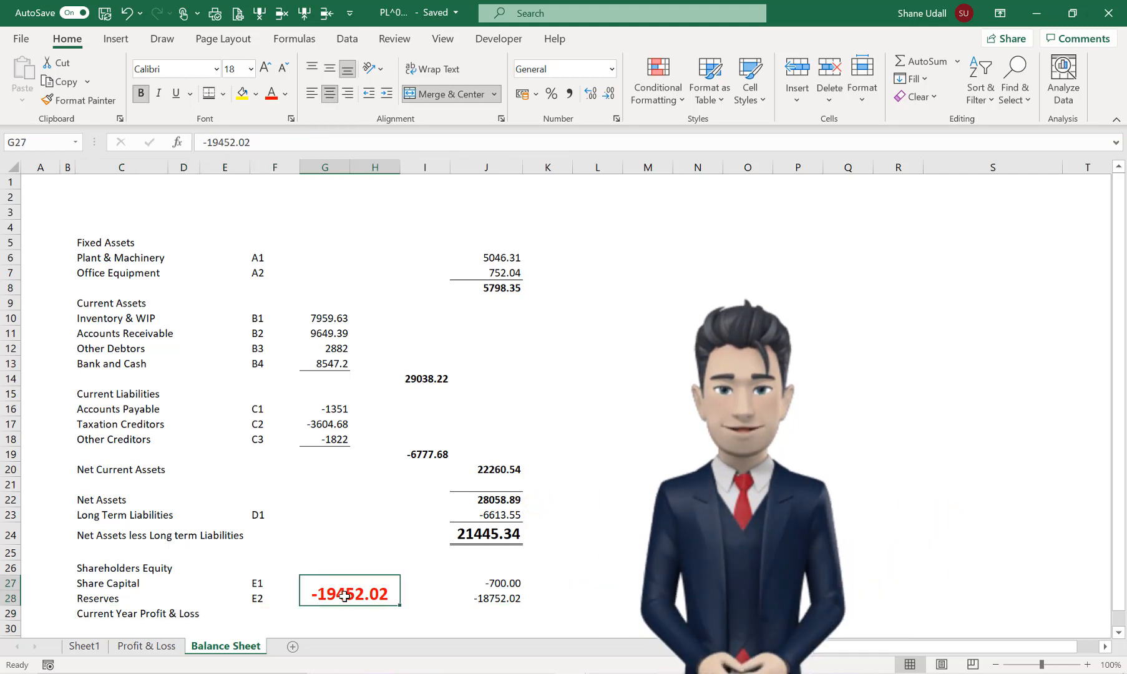
pyautogui.moveTo(81, 530); pyautogui.dragTo(249, 535)
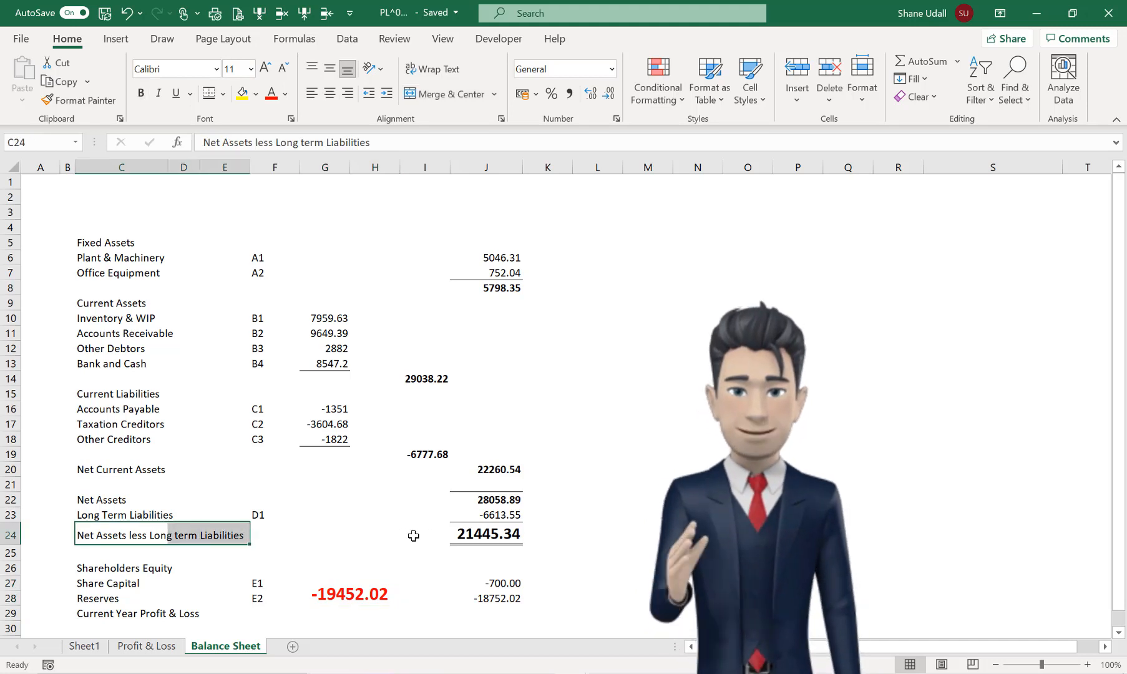
pyautogui.click(476, 536)
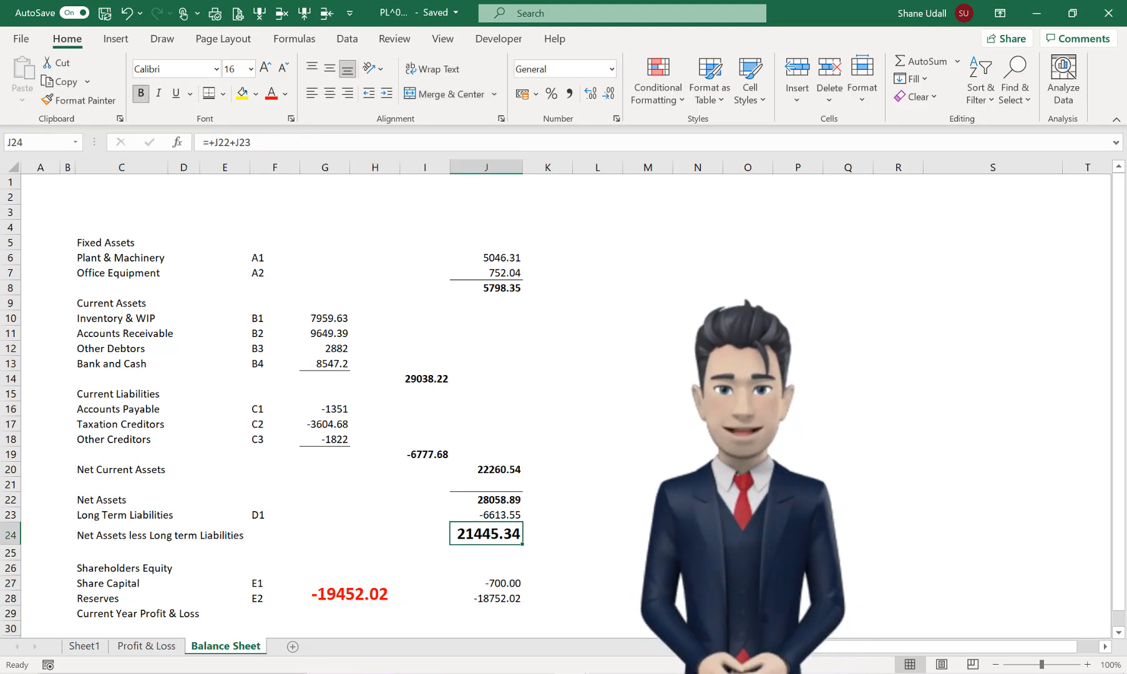
# - Enter the formula -J24-J27-J28 for Current Year Profit & Loss in J29
pyautogui.click(486, 612)
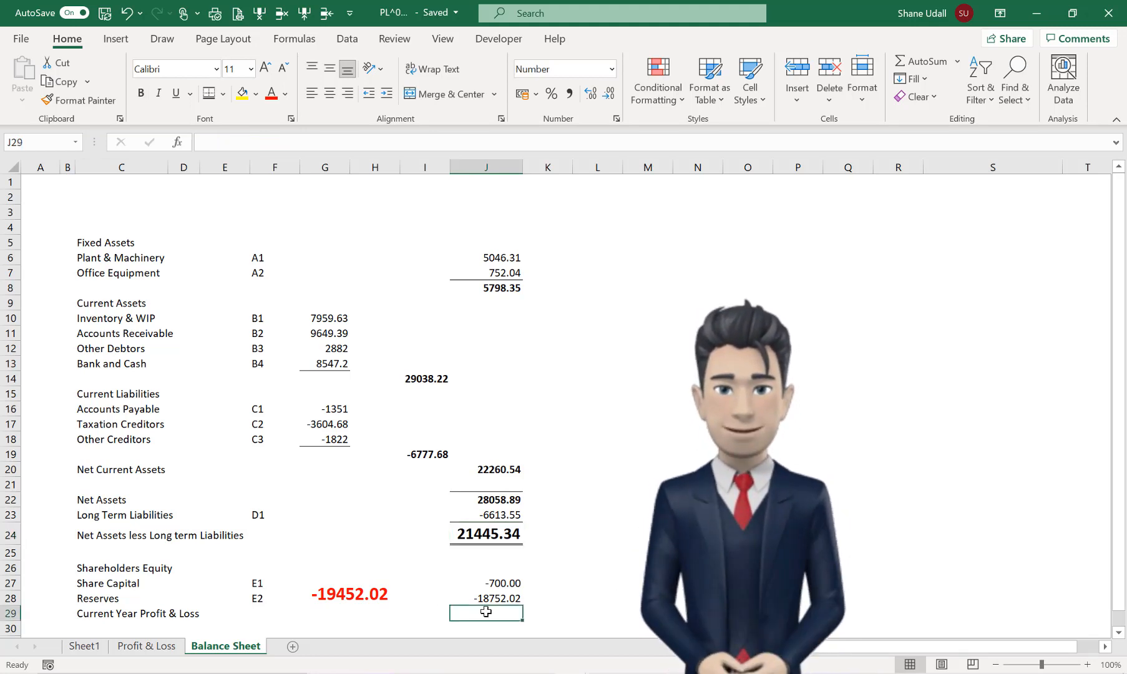
pyautogui.write('-')
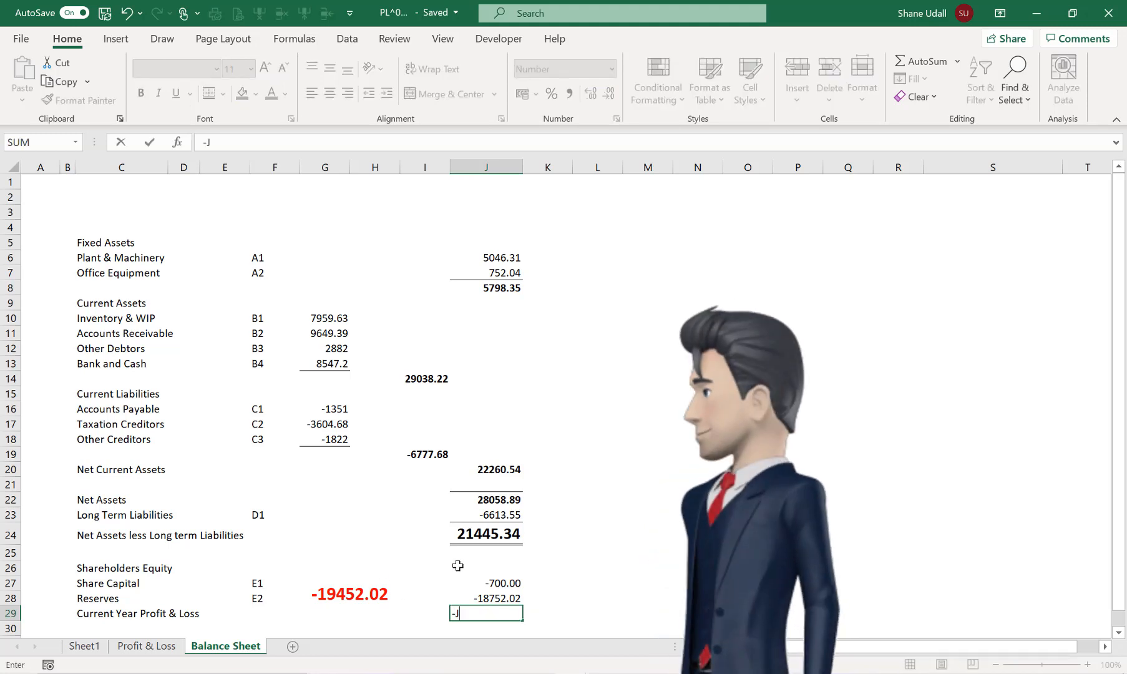
pyautogui.write('J24-')
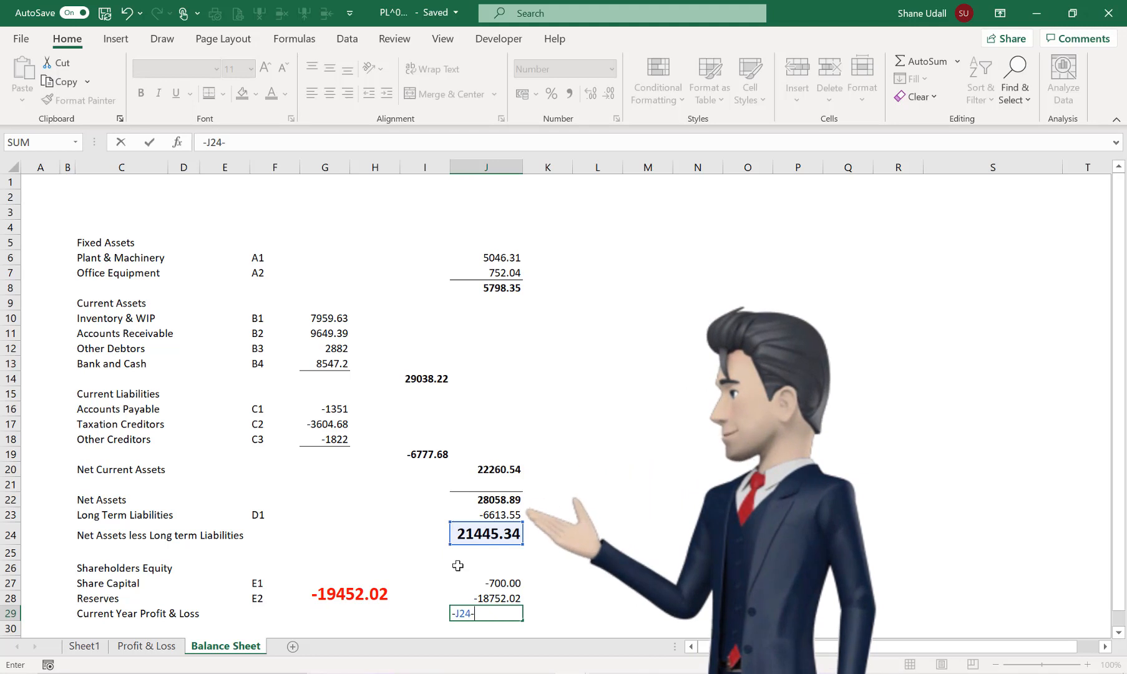
pyautogui.write('J27')
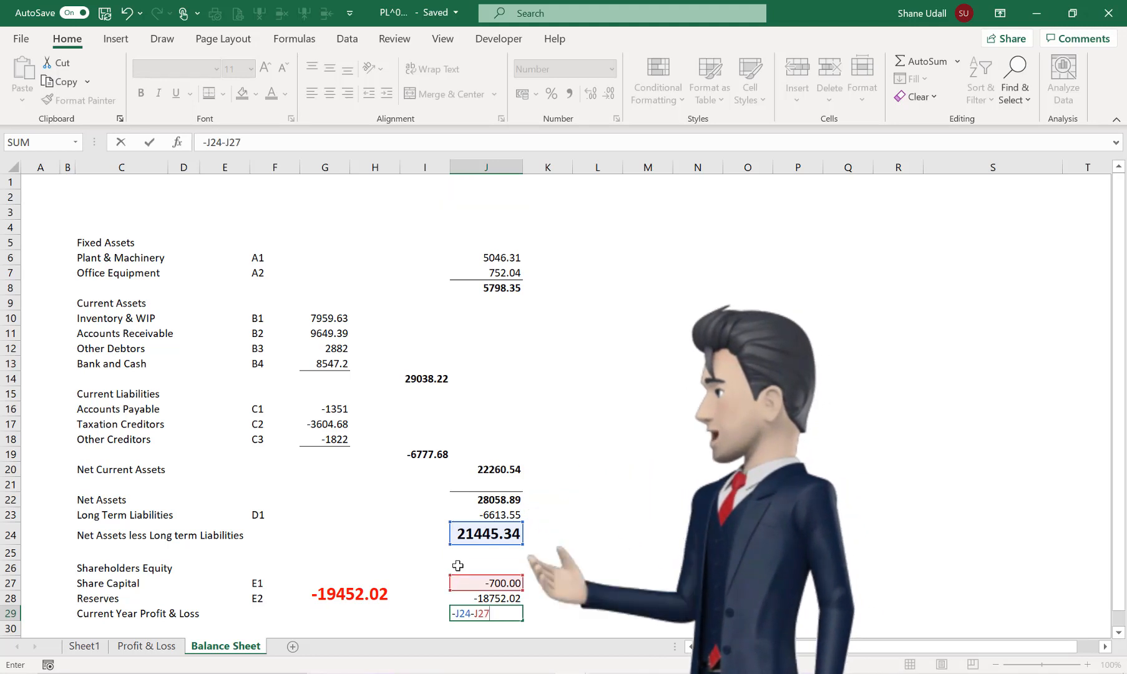
pyautogui.write('-J28')
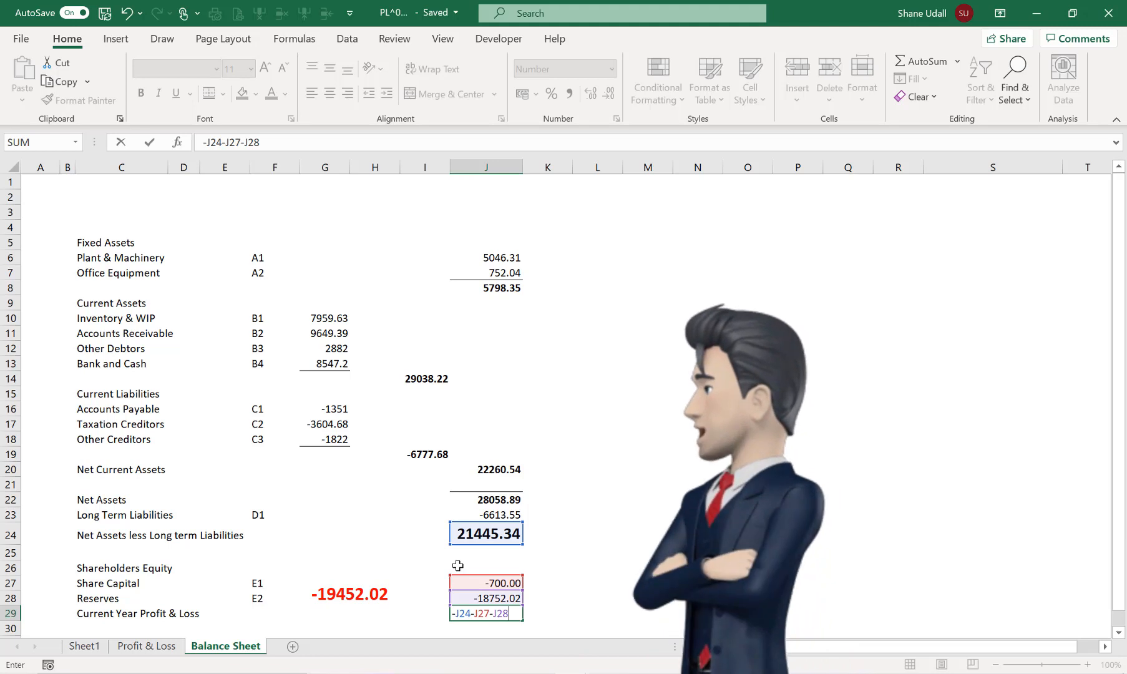
pyautogui.press('Return')
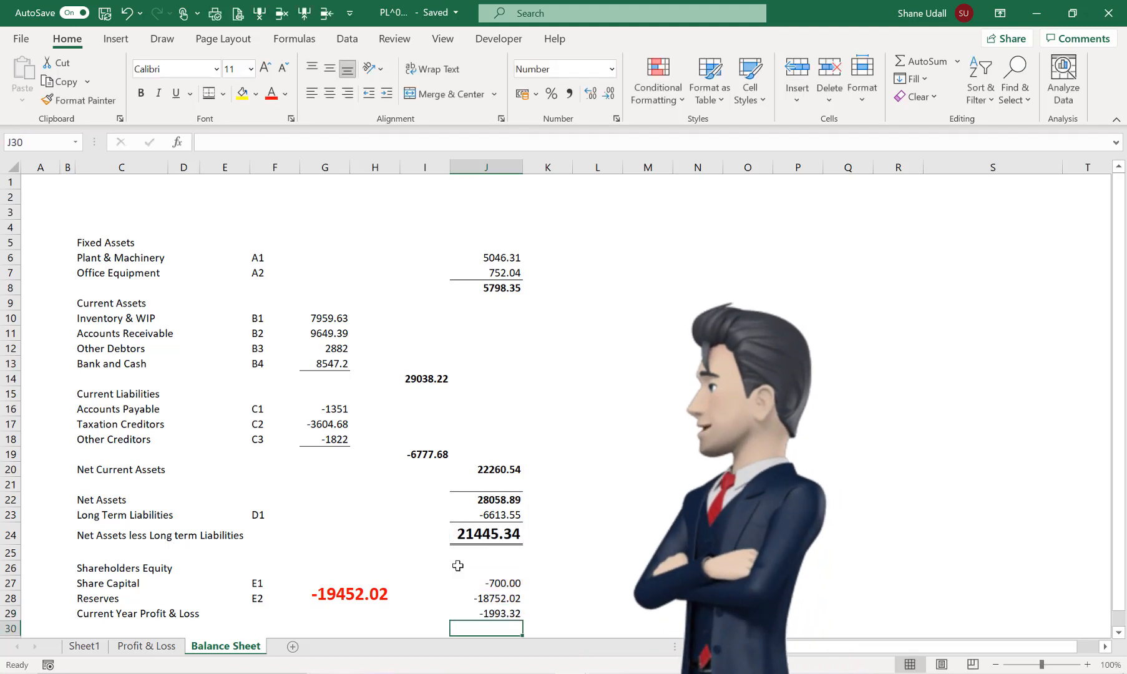
# - Total the shareholders' equity in J30 with =SUM(J27:J29) and compare it with Net Assets less Long term Liabilities in row 24
pyautogui.click(499, 612)
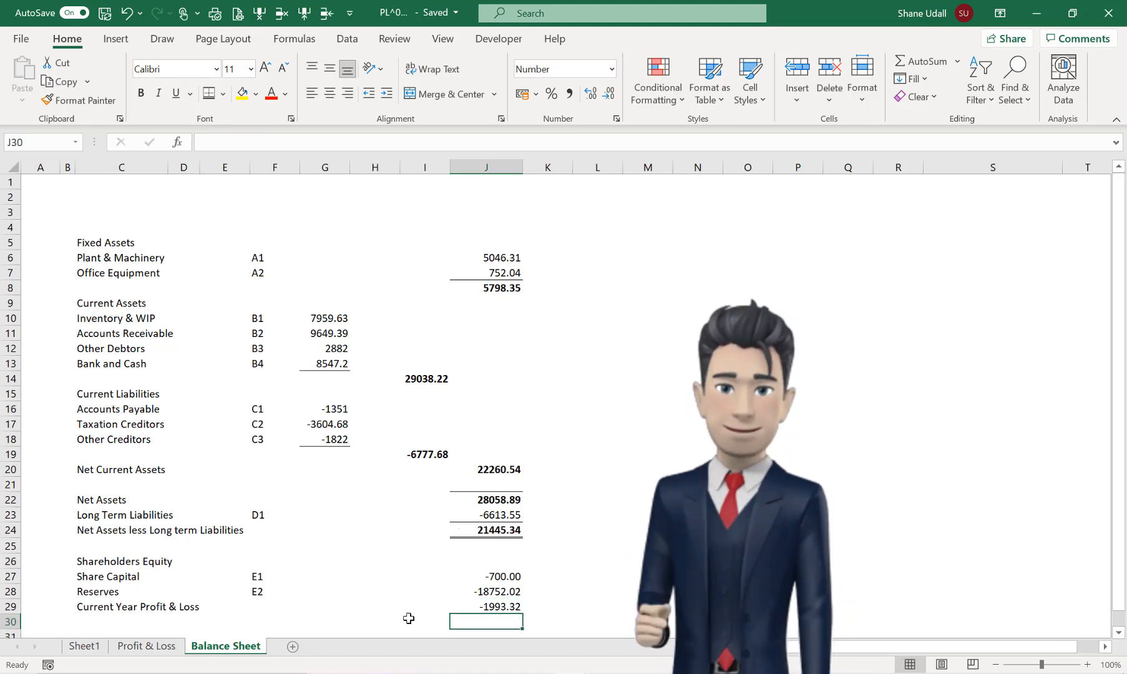
pyautogui.click(928, 61)
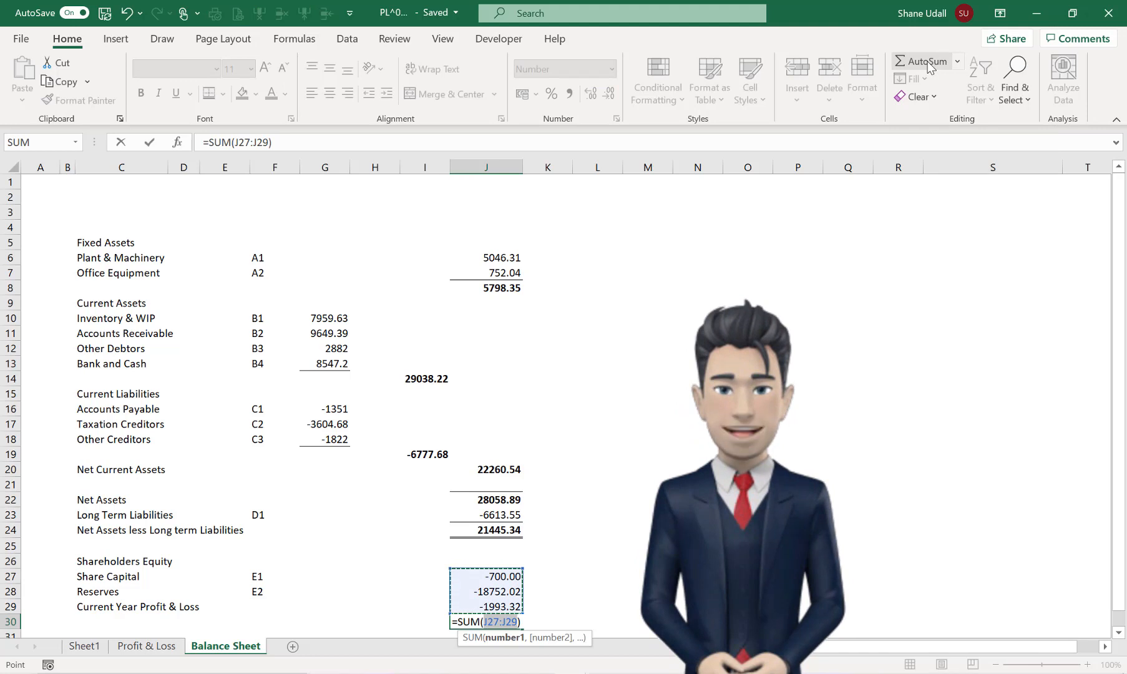
pyautogui.click(929, 63)
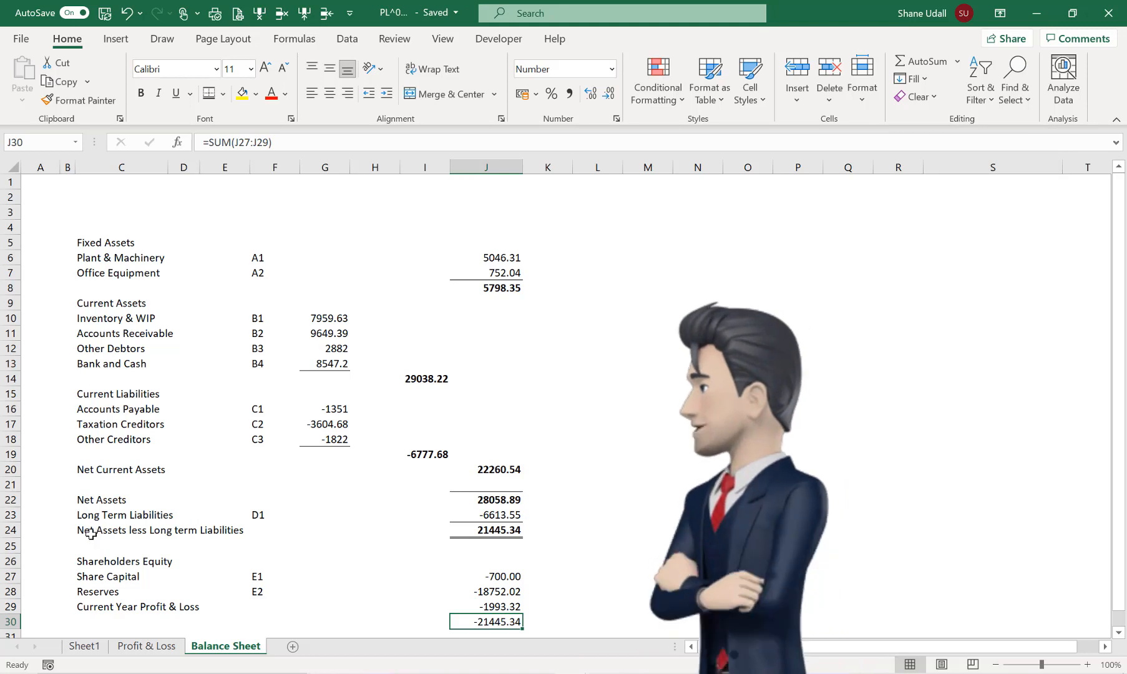
pyautogui.click(138, 531)
pyautogui.moveTo(138, 532); pyautogui.dragTo(522, 532)
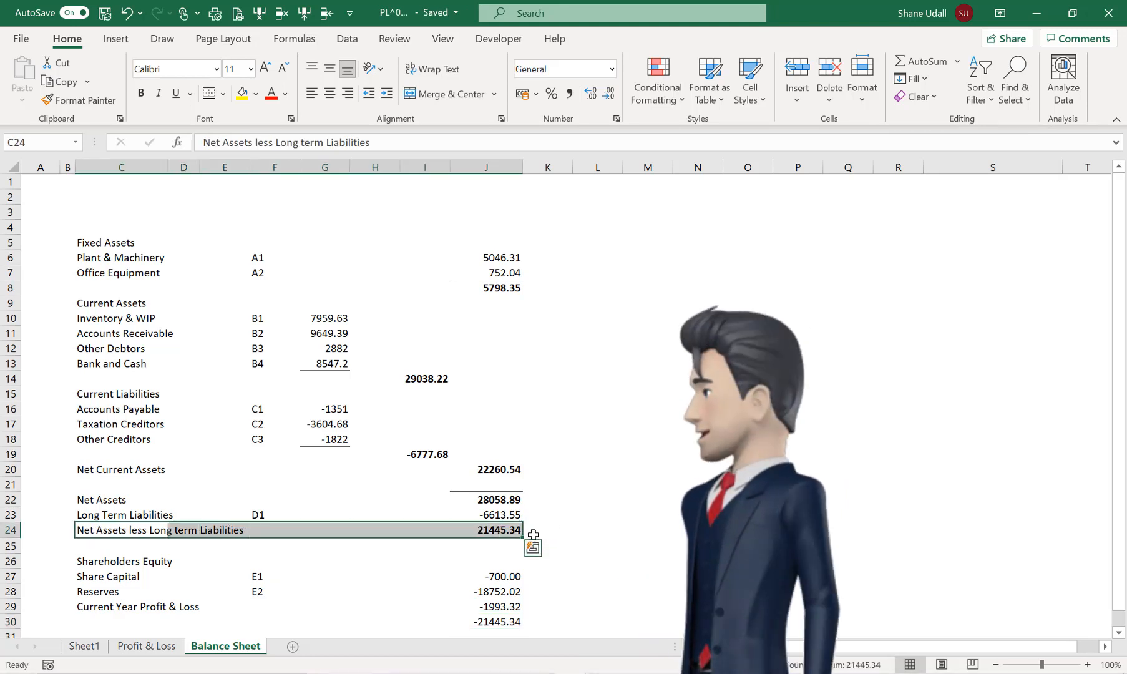
pyautogui.click(498, 622)
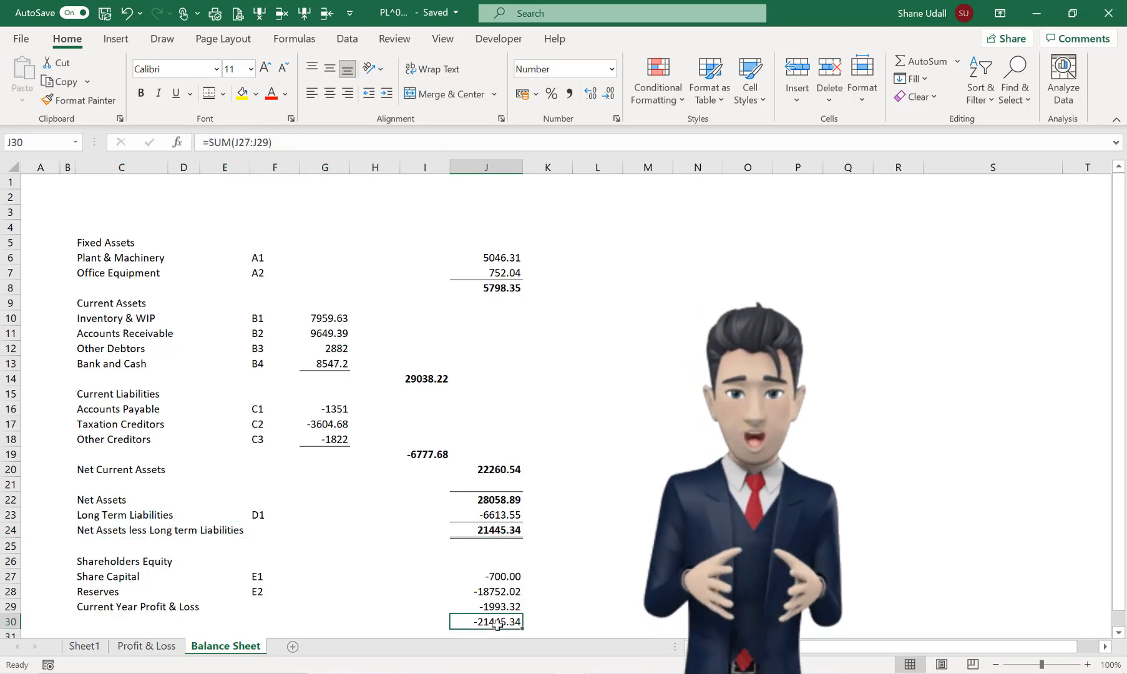
# - Sum the ledger values in I25 of Sheet1 with =SUM(I3:I24) to check the Current Year Profit & Loss figure
pyautogui.press('Up')
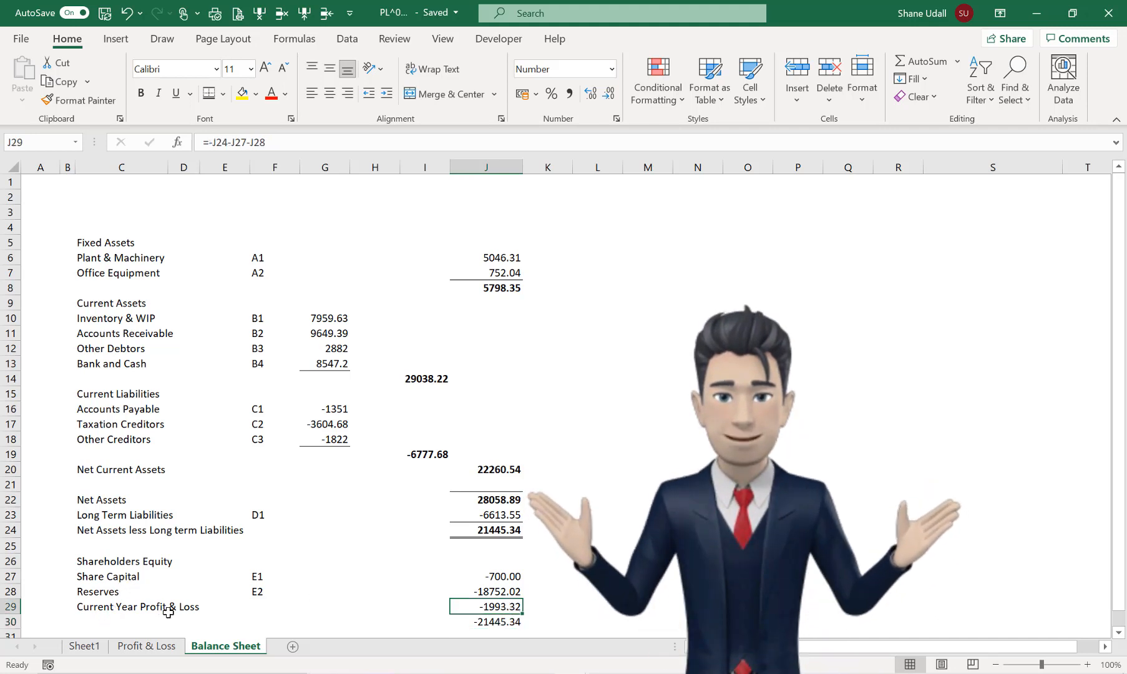
pyautogui.click(90, 648)
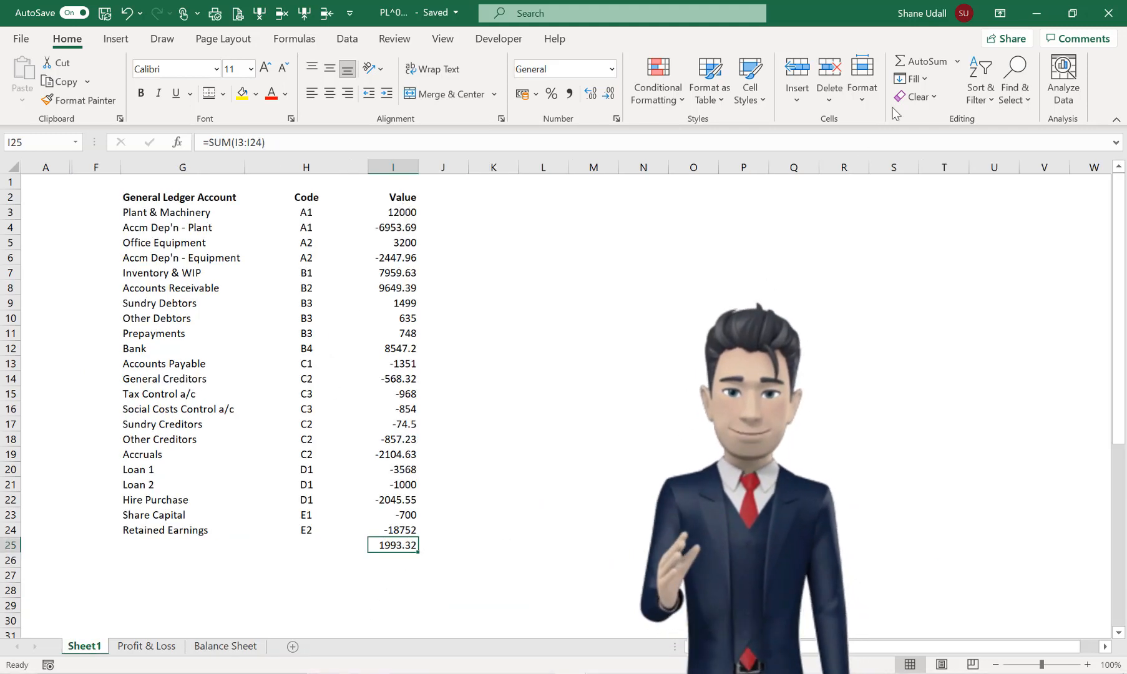
pyautogui.doubleClick(917, 62)
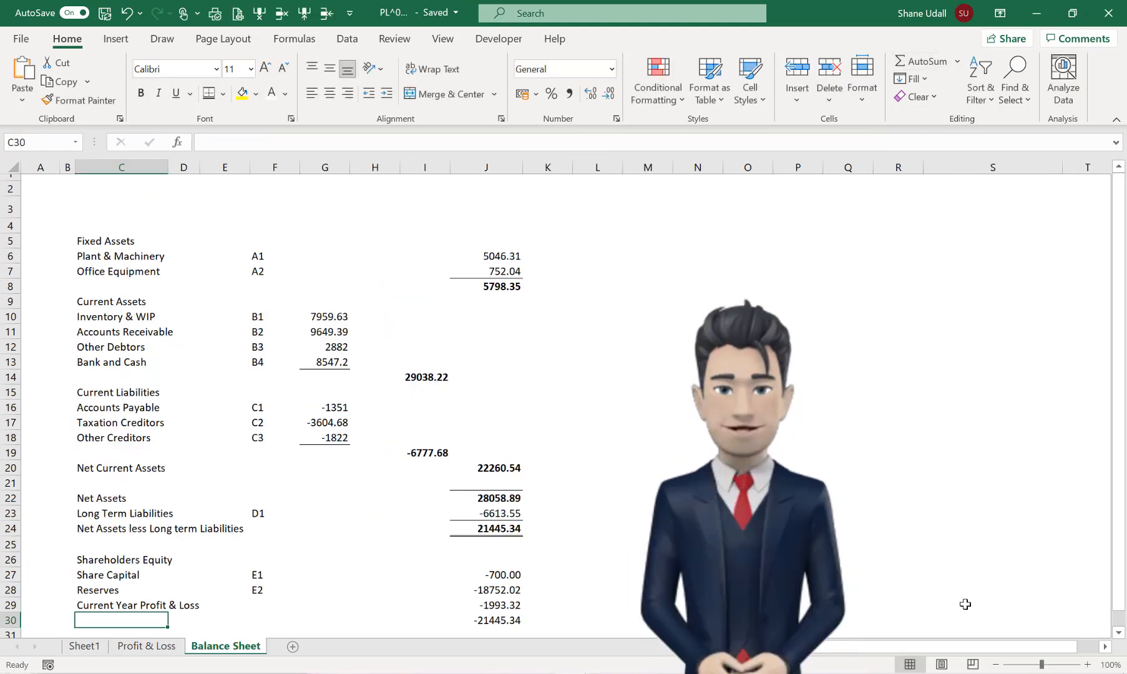
# - Make the shareholders' equity total in J30 of the Balance Sheet bold with a top and double bottom border
pyautogui.click(499, 619)
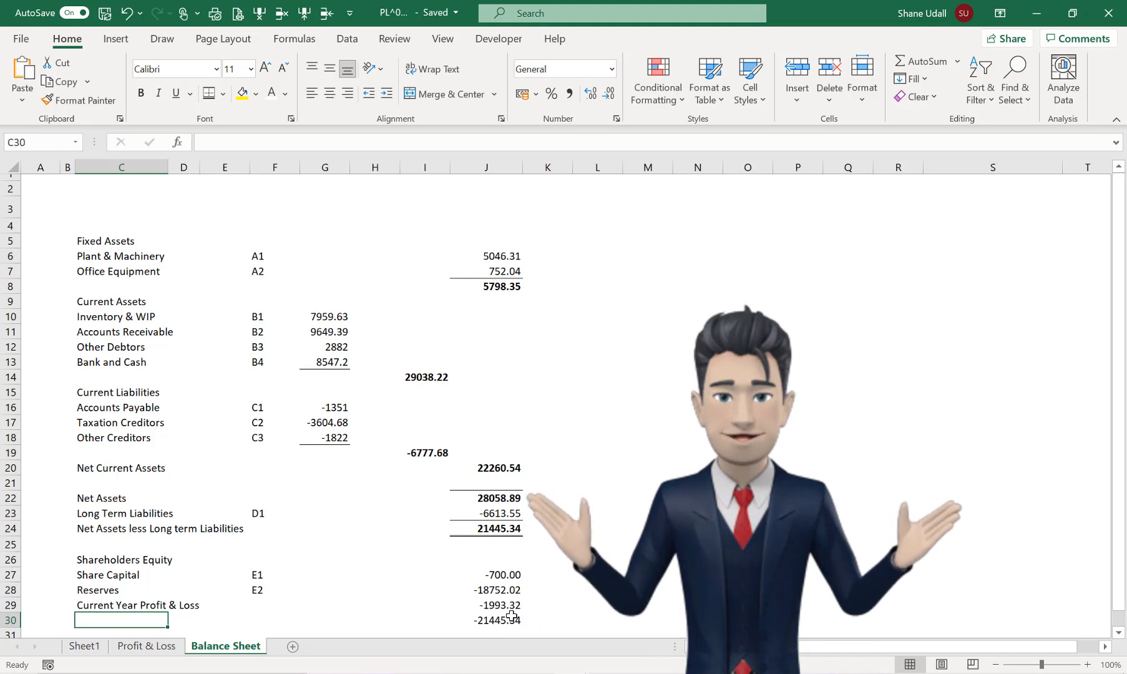
pyautogui.click(142, 93)
pyautogui.click(223, 95)
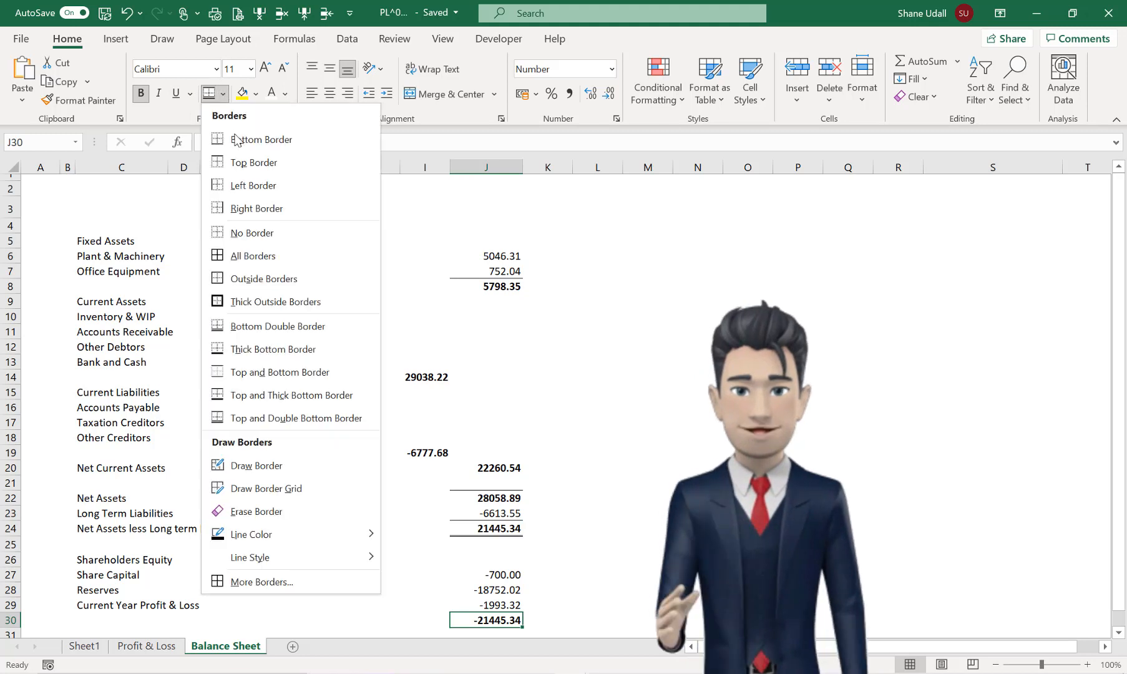
pyautogui.click(292, 418)
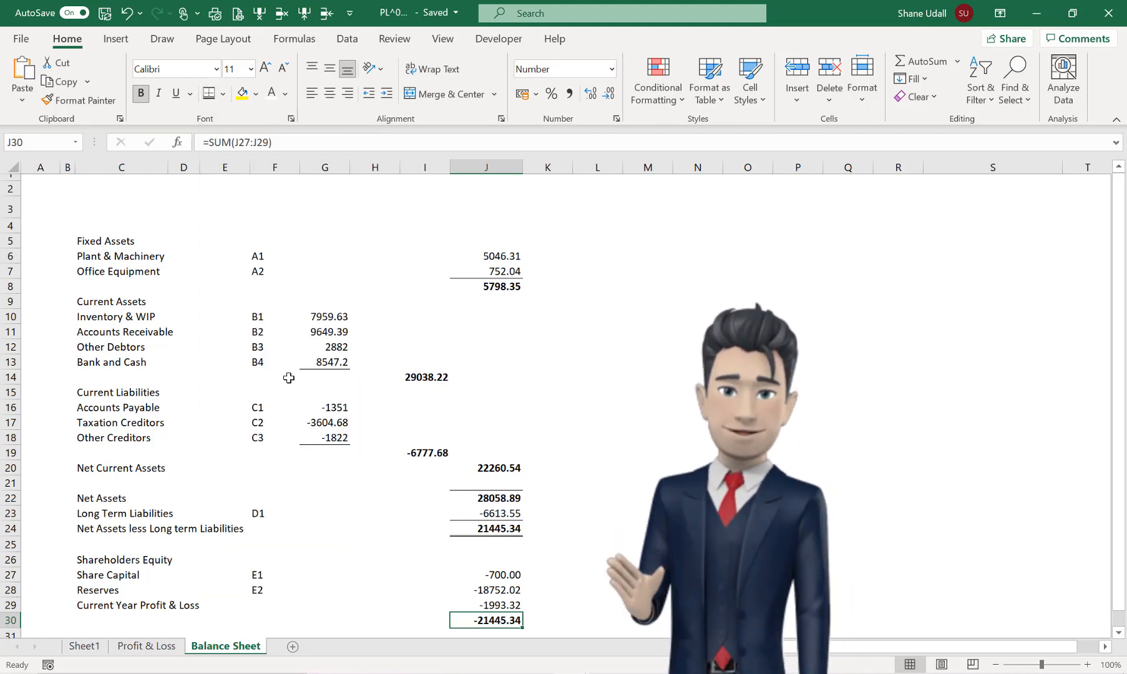
# - Set the font colour of the hidden balance sheet title in C3 to Automatic
pyautogui.click(127, 211)
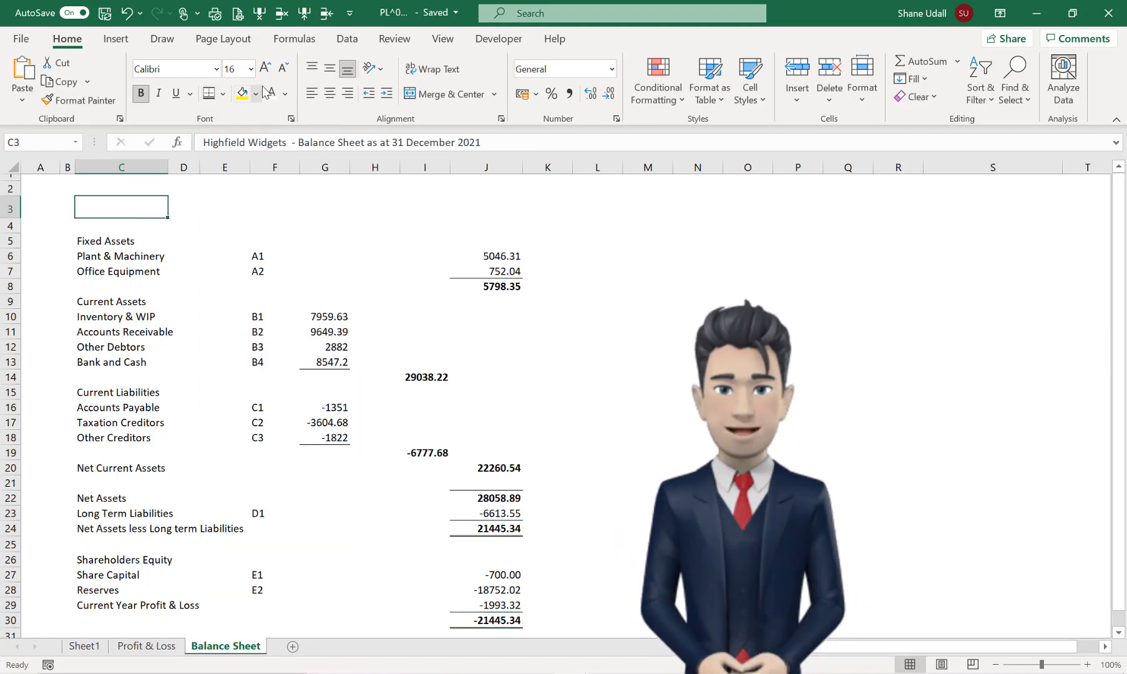
pyautogui.click(289, 93)
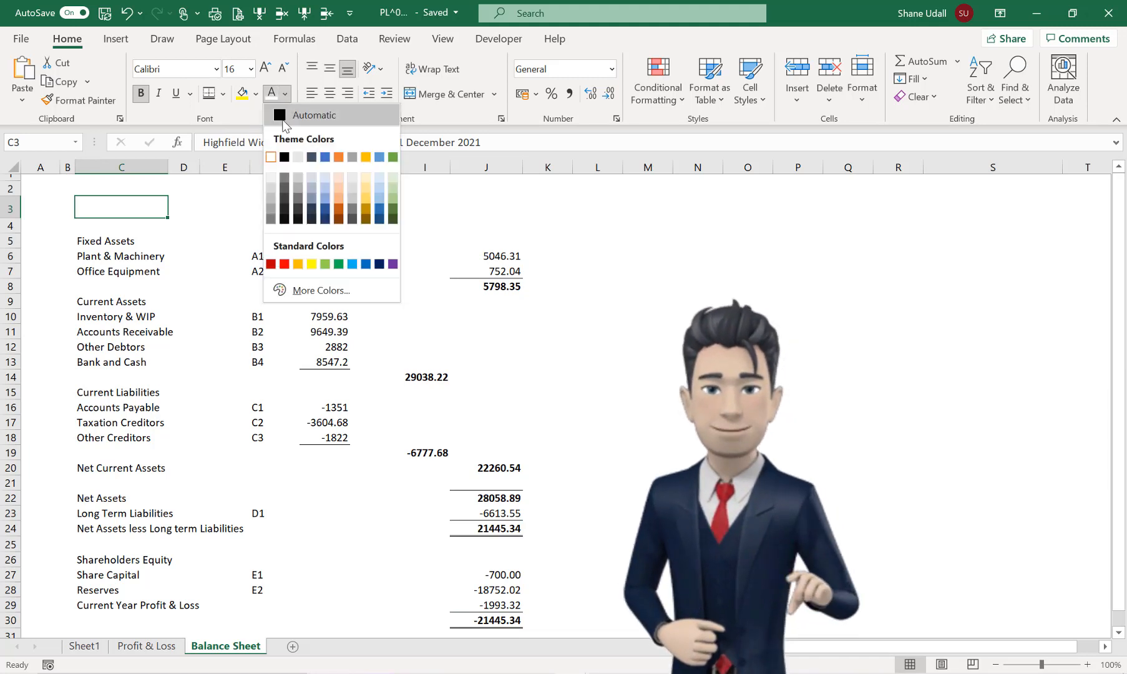
pyautogui.click(293, 114)
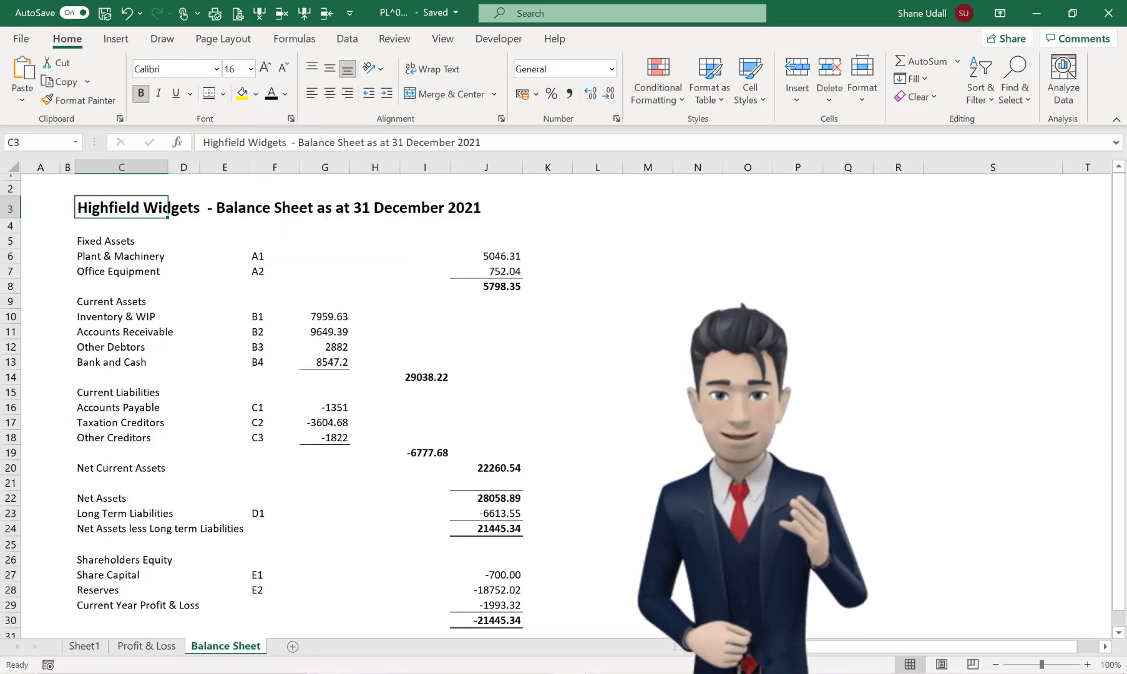
# - Bold the headings Fixed Assets, Current Assets, Current Liabilities, Net Current Assets, Net Assets and Shareholders Equity in column C
pyautogui.click(122, 242)
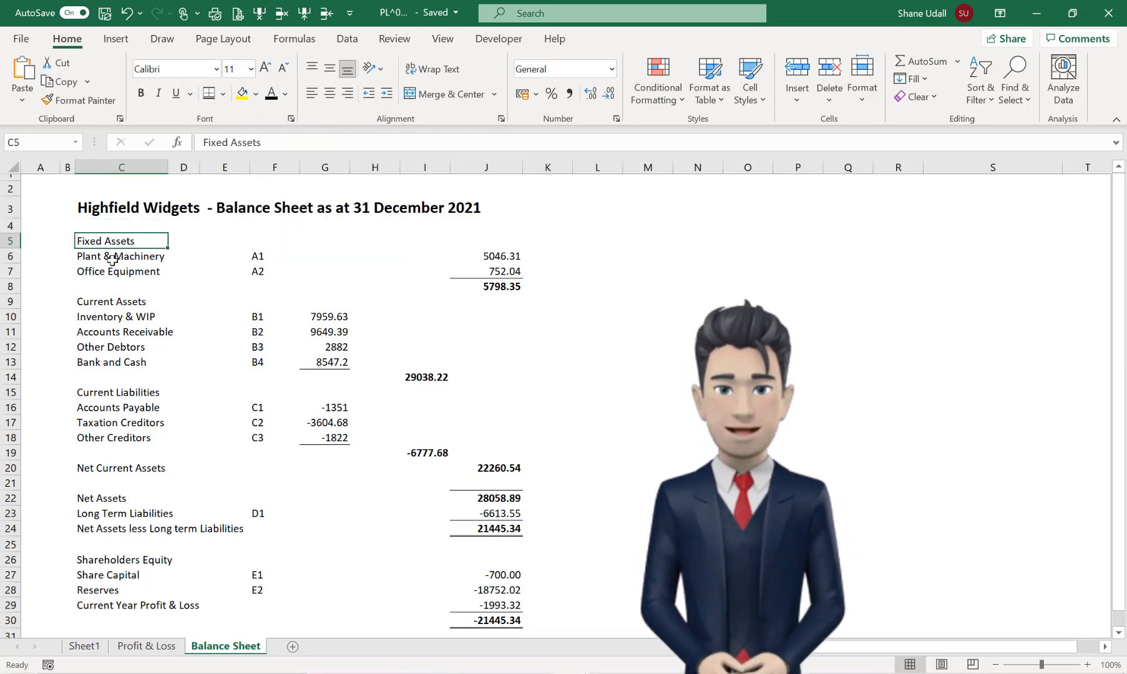
pyautogui.keyDown('ctrl'); pyautogui.click(111, 304); pyautogui.keyUp('ctrl')
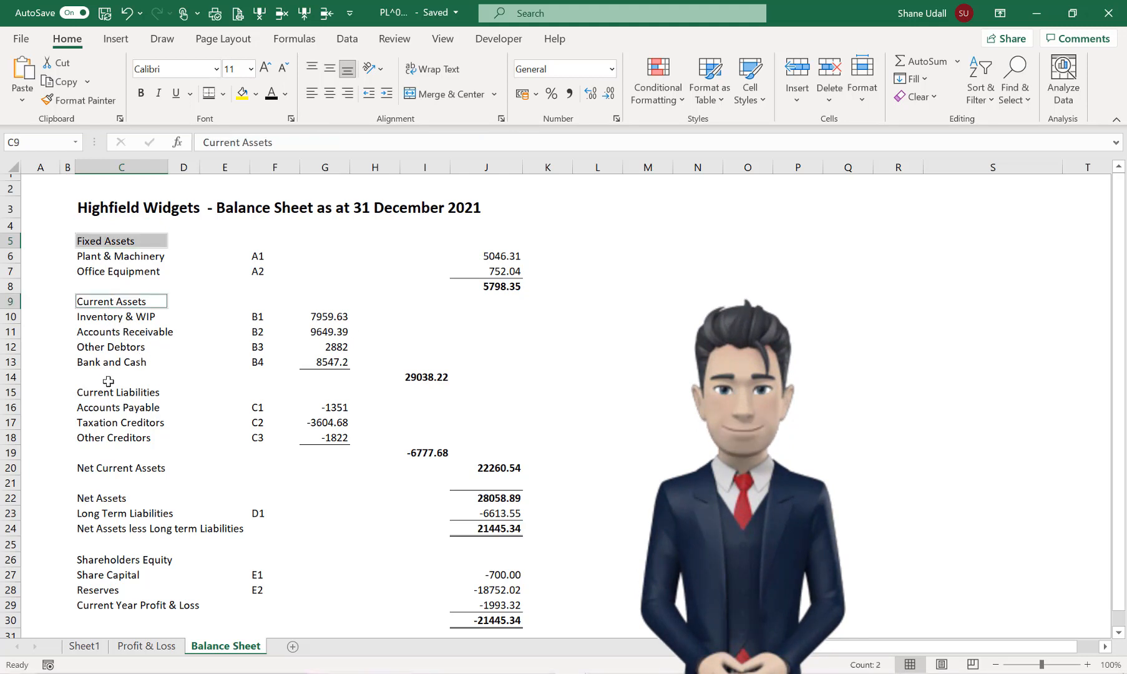
pyautogui.keyDown('ctrl'); pyautogui.click(103, 394); pyautogui.keyUp('ctrl')
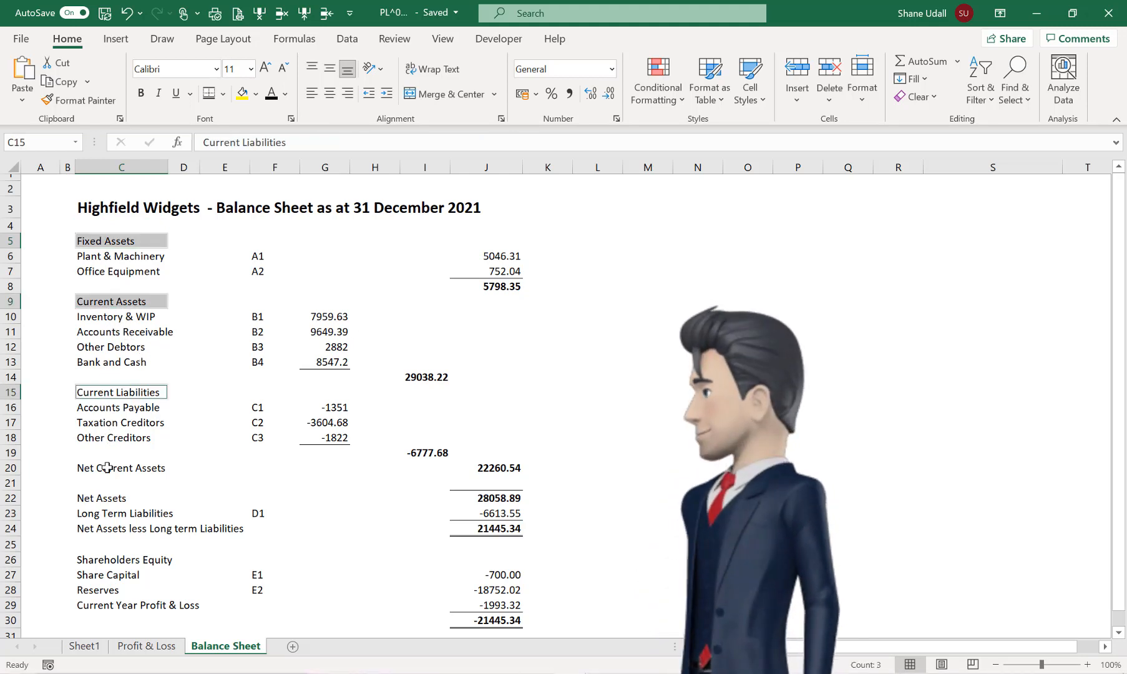
pyautogui.keyDown('ctrl'); pyautogui.click(107, 468); pyautogui.keyUp('ctrl')
pyautogui.keyDown('ctrl'); pyautogui.click(86, 498); pyautogui.keyUp('ctrl')
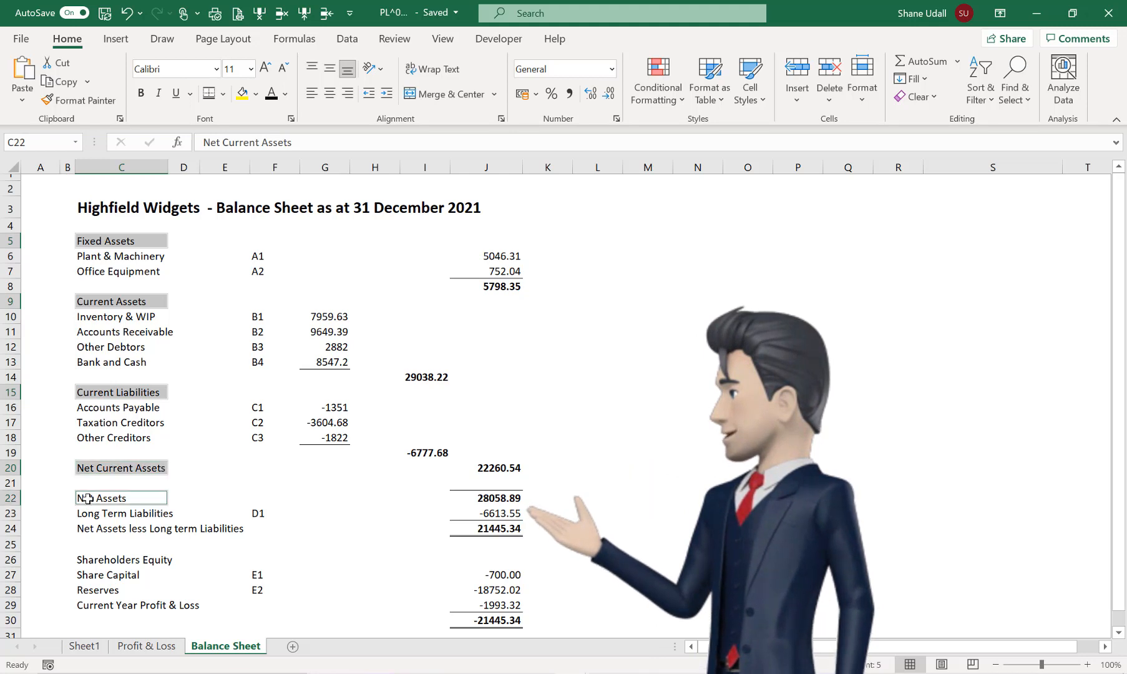
pyautogui.keyDown('ctrl'); pyautogui.click(90, 559); pyautogui.keyUp('ctrl')
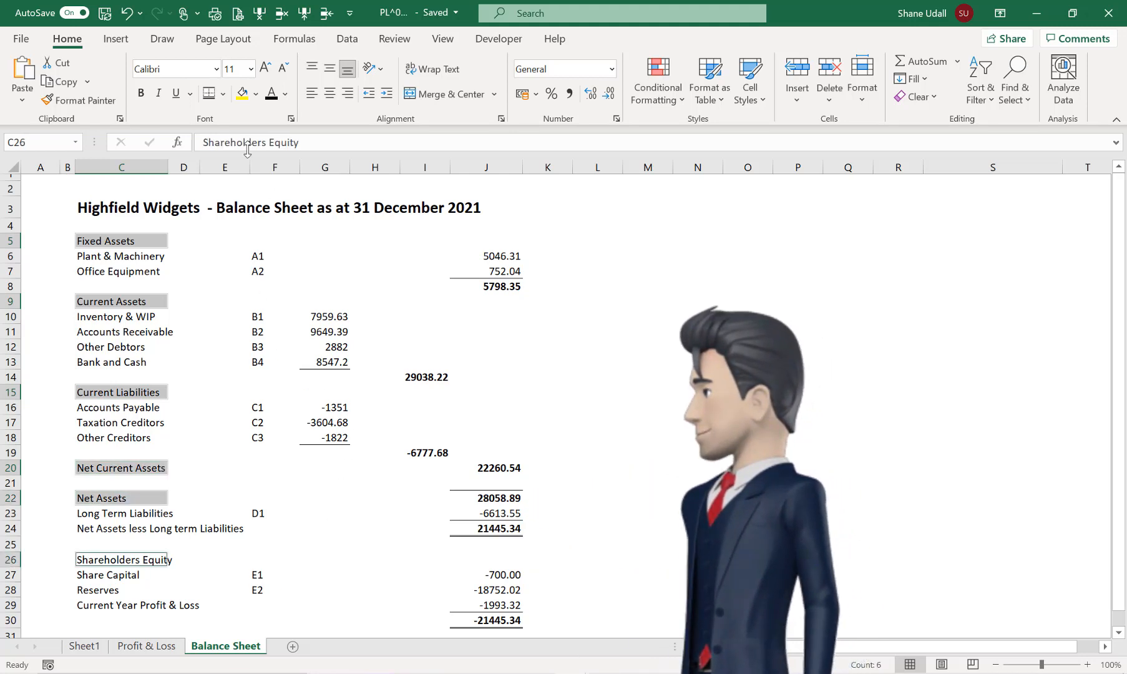
pyautogui.click(141, 93)
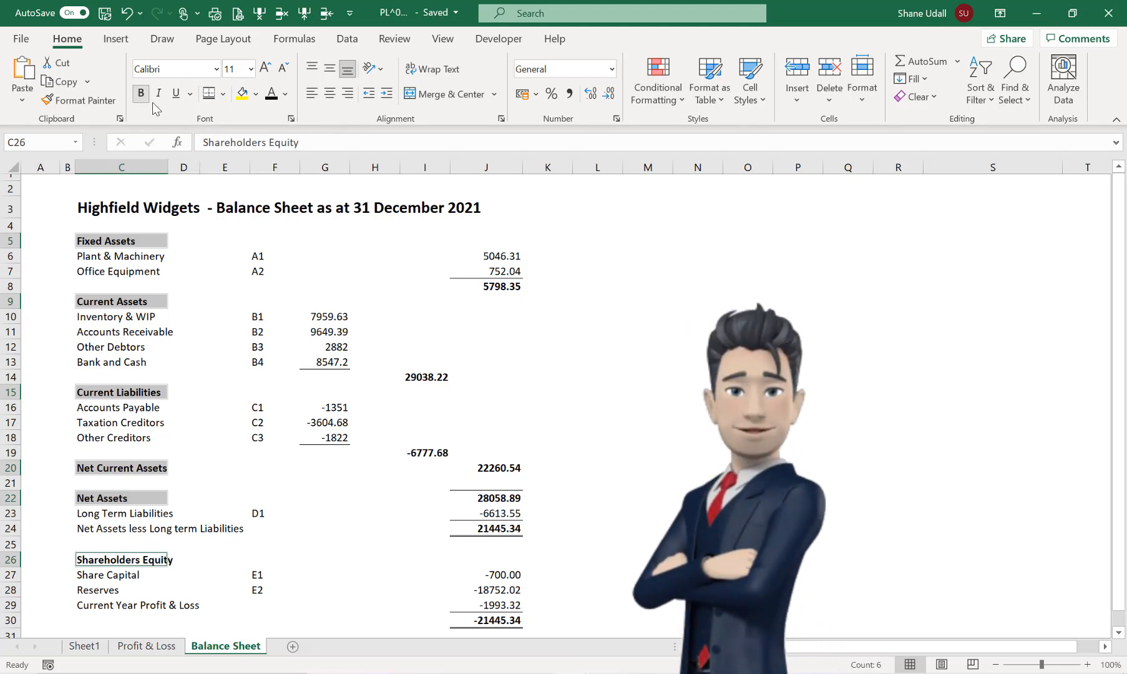
pyautogui.click(385, 624)
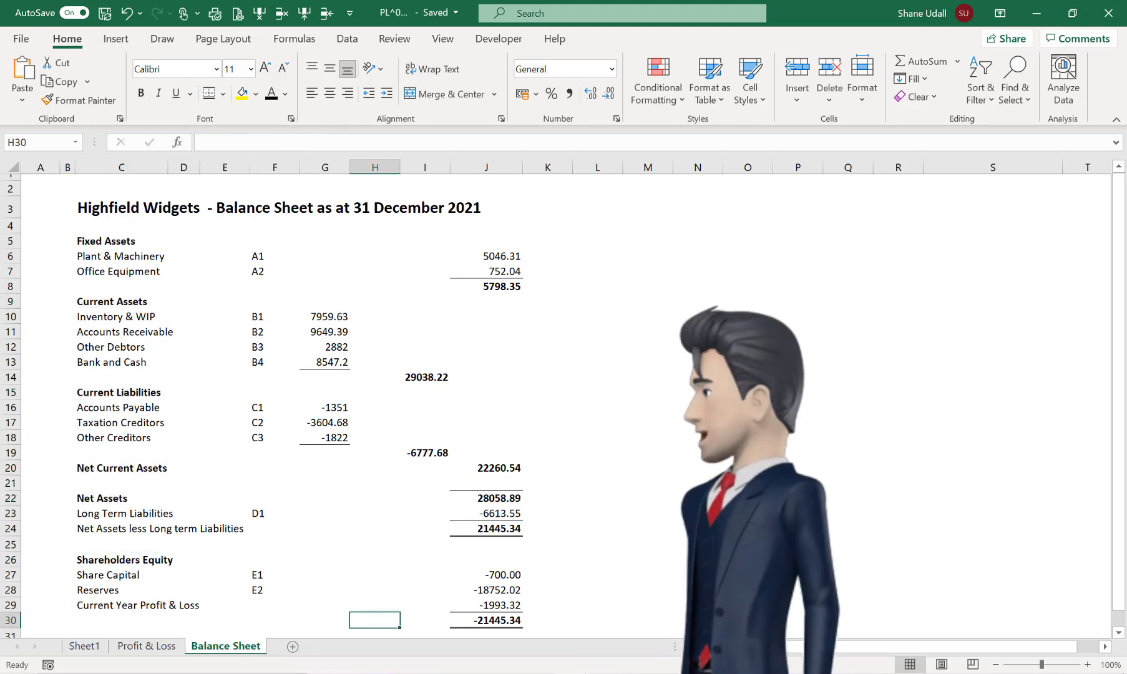